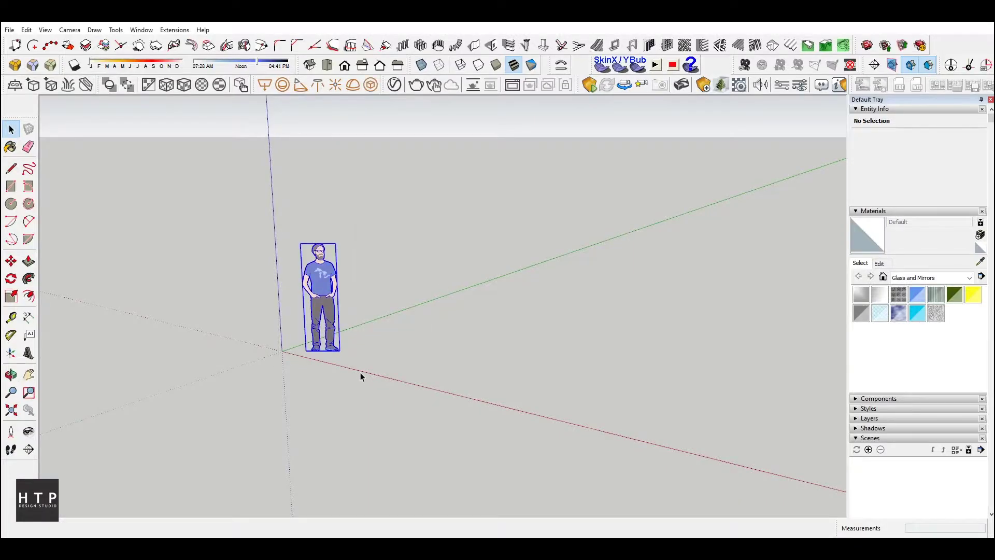
# Delete the default scale figure so only the axes remain
pyautogui.press('Delete')
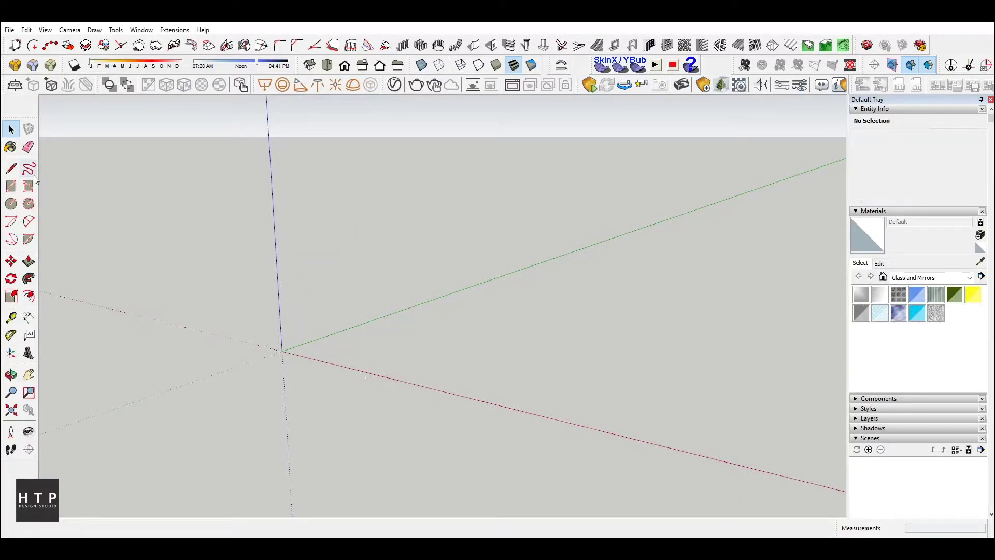
# Draw a 2500 by 2000 mm rectangle on the ground
pyautogui.moveTo(395, 293); pyautogui.dragTo(435, 332, button='middle')
pyautogui.write('2500,20')
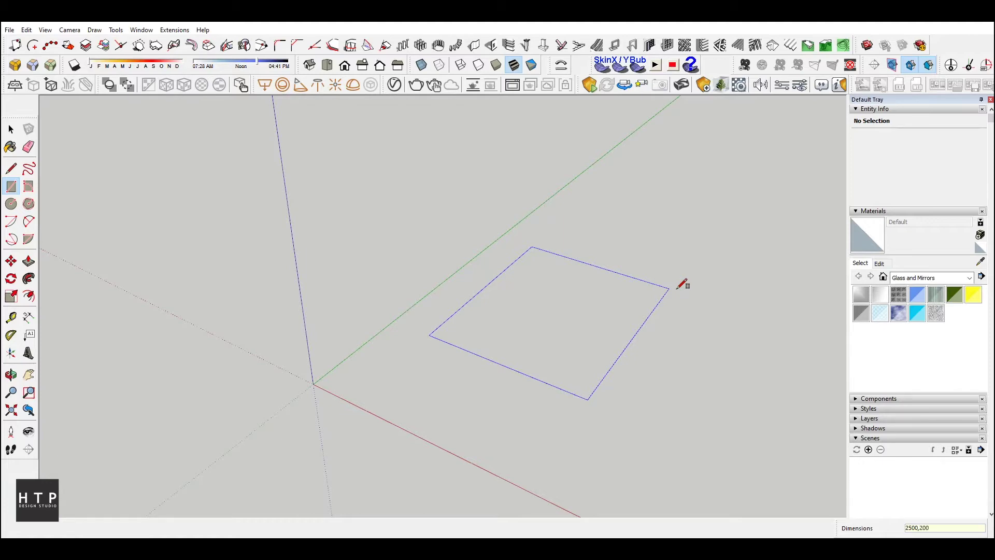
pyautogui.write('0')
pyautogui.press('Return')
# Make the rectangle a group and rotate it 90° about its corner
pyautogui.moveTo(525, 320); pyautogui.dragTo(384, 411, button='middle')
pyautogui.press('space')
pyautogui.doubleClick(446, 372)
pyautogui.rightClick(445, 372)
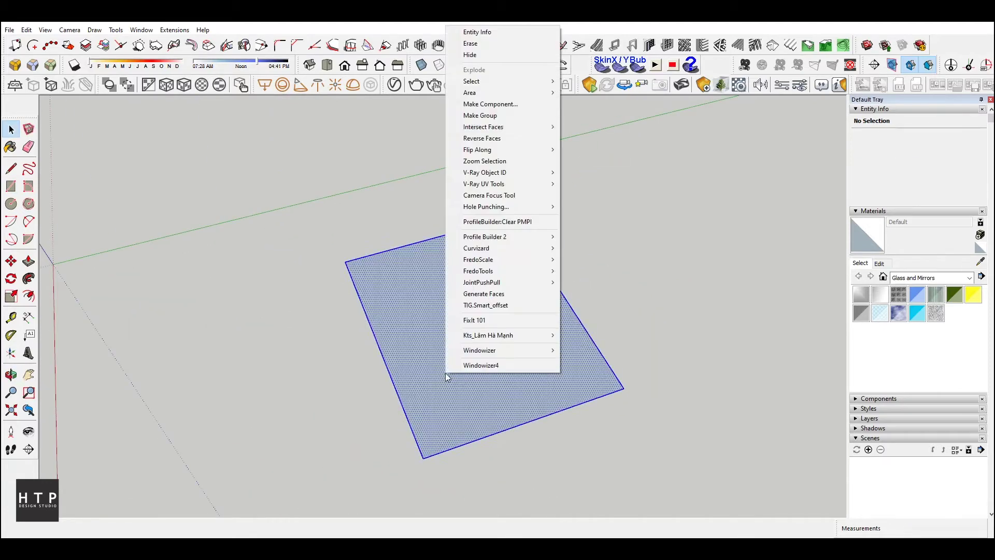
pyautogui.click(482, 114)
pyautogui.click(11, 279)
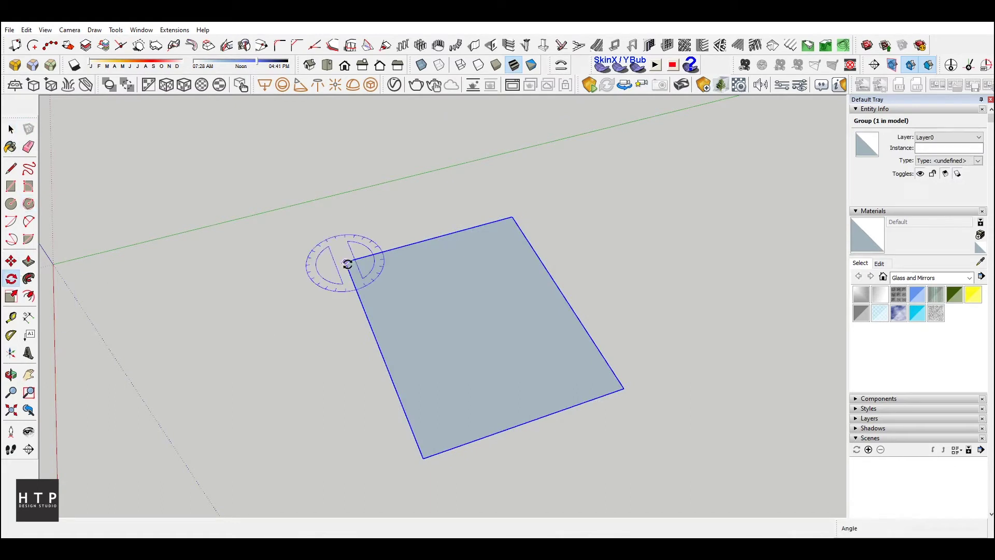
pyautogui.click(345, 261)
pyautogui.click(390, 250)
pyautogui.click(380, 355)
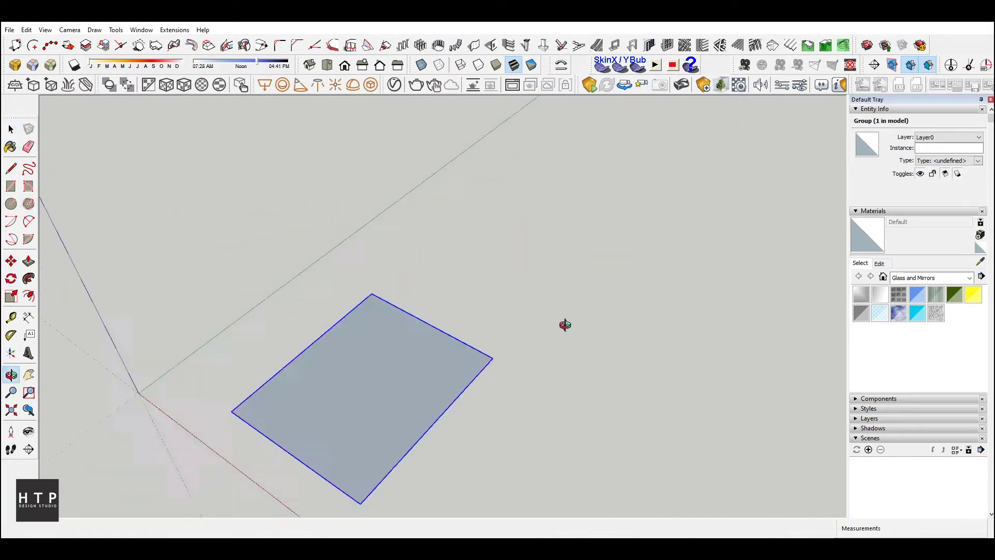
# Inside the group, copy the left edge 750 mm inward and copy the bottom edge to split the rectangle
pyautogui.moveTo(380, 355); pyautogui.dragTo(429, 418, button='middle')
pyautogui.press('space')
pyautogui.doubleClick(424, 359)
pyautogui.click(366, 381)
pyautogui.press('m')
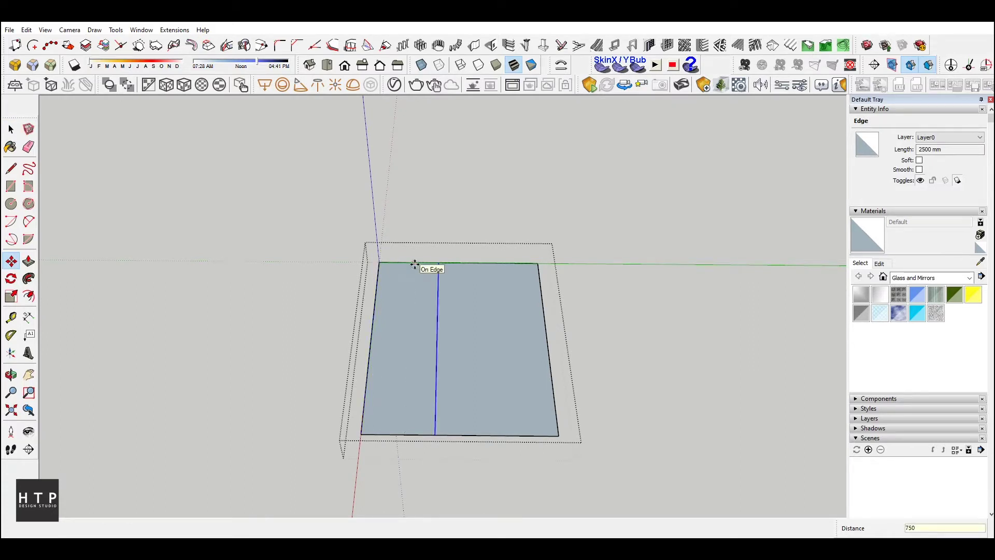
pyautogui.click(470, 433)
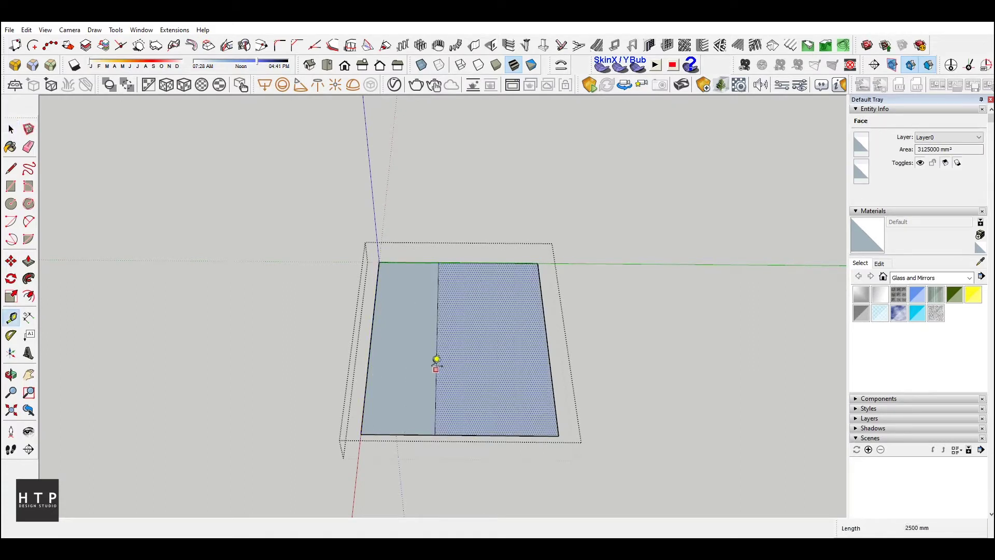
pyautogui.press('space')
pyautogui.click(464, 434)
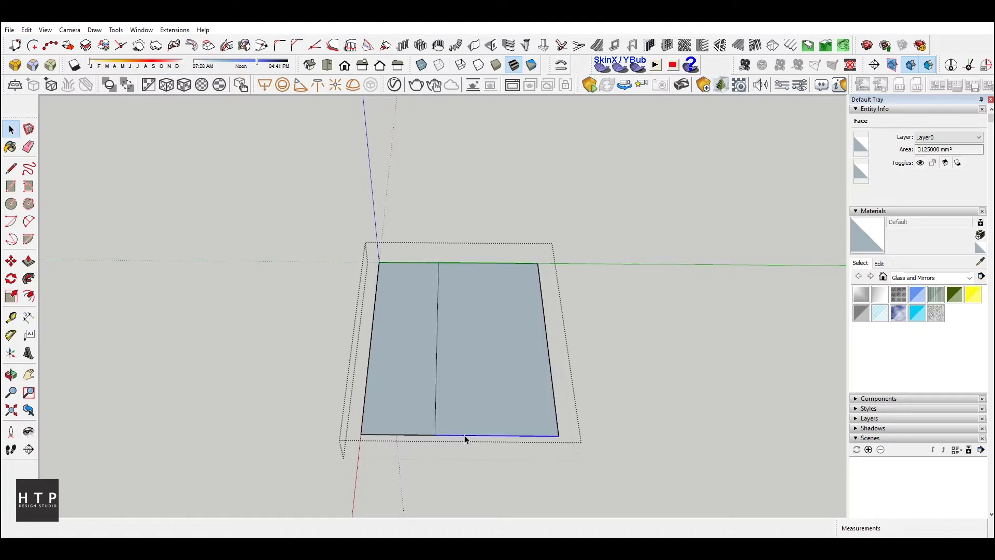
pyautogui.press('m')
pyautogui.click(435, 434)
pyautogui.press('ctrl')
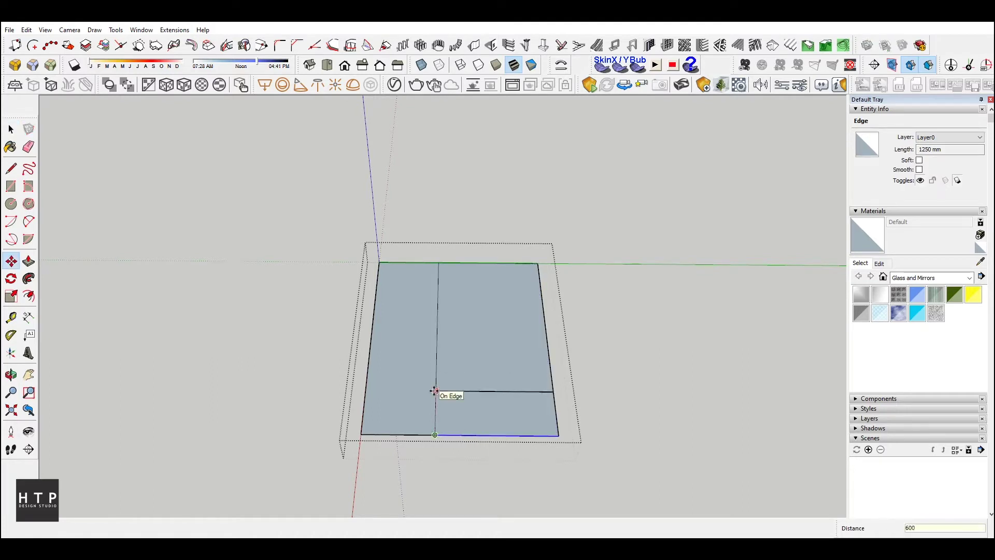
# Delete the upper-right corner face and its stray edge, leaving an L-shaped face
pyautogui.click(500, 330)
pyautogui.press('Delete')
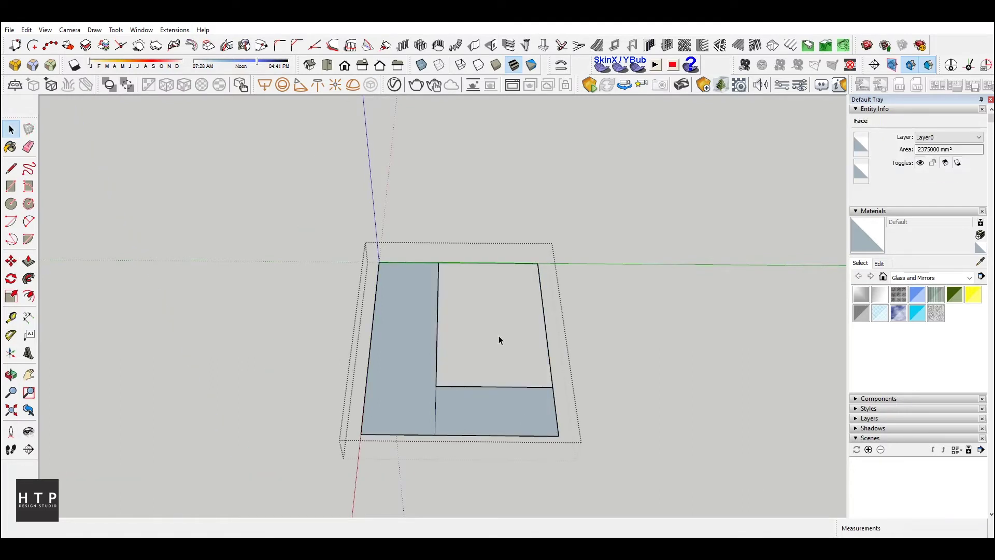
pyautogui.press('e')
pyautogui.click(536, 263)
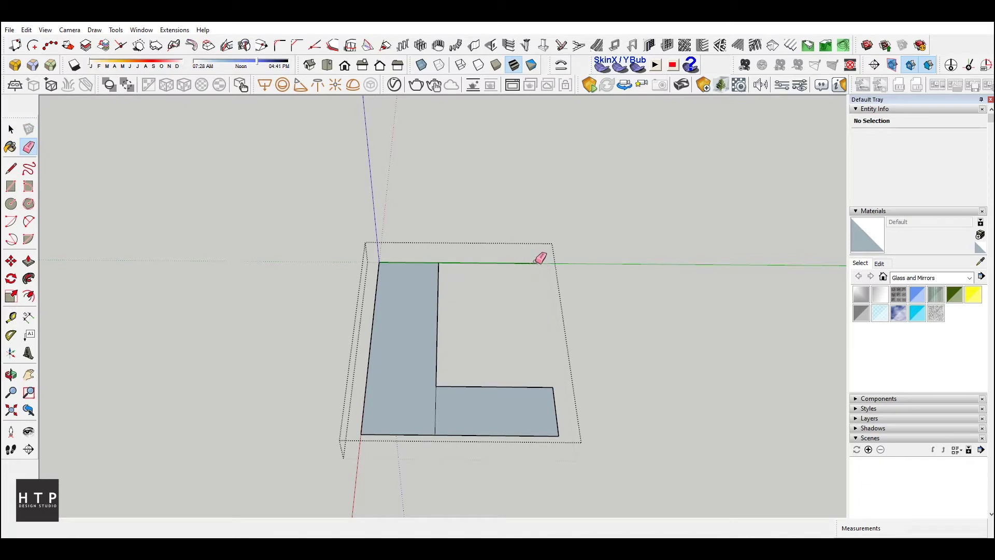
pyautogui.click(614, 298)
pyautogui.click(9, 29)
pyautogui.click(31, 178)
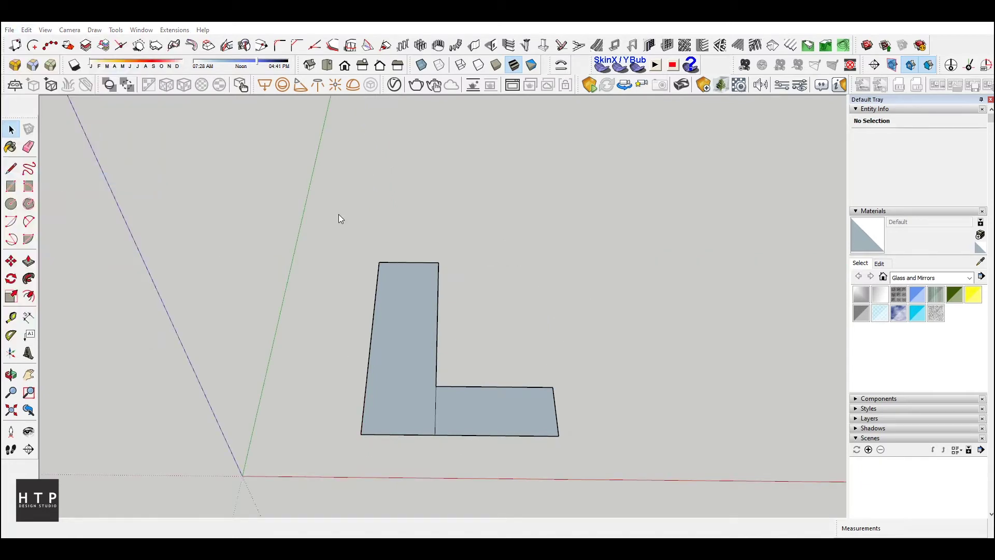
# Locate micacoffeebar-1 in E:\Documents\dungphim\Details Phim\Counter bar and import it as an image
pyautogui.click(380, 376)
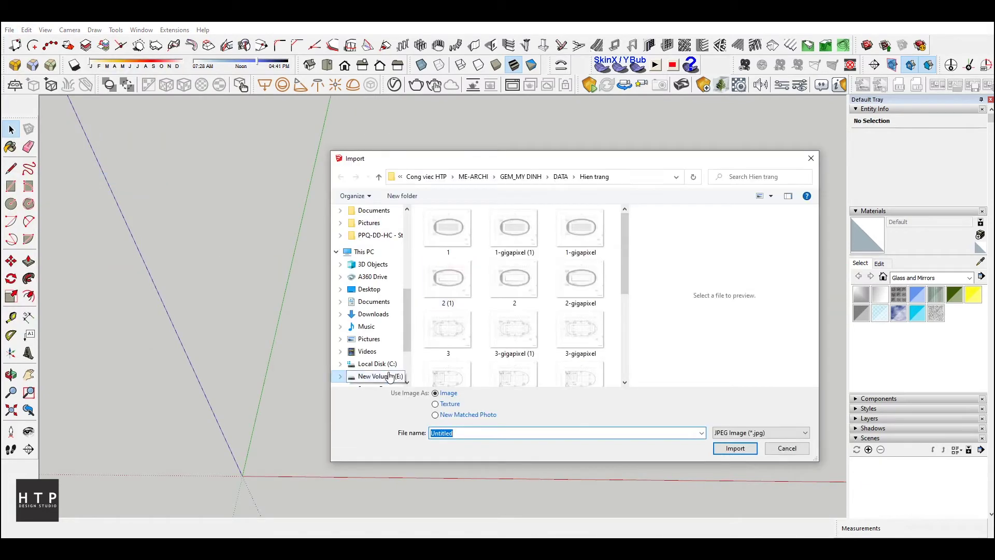
pyautogui.click(374, 301)
pyautogui.scroll(-3, 507, 293)
pyautogui.scroll(-3, 506, 293)
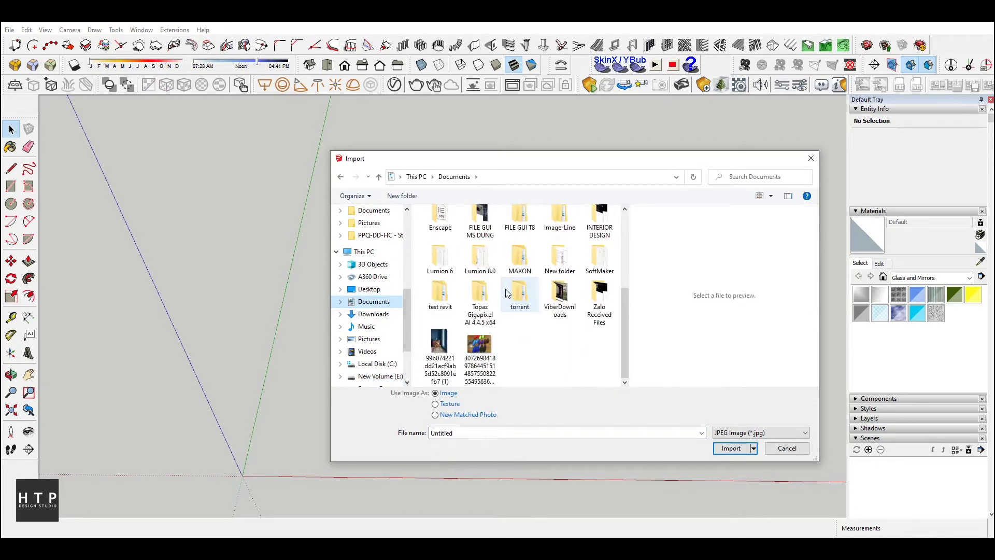
pyautogui.scroll(3, 504, 259)
pyautogui.doubleClick(599, 311)
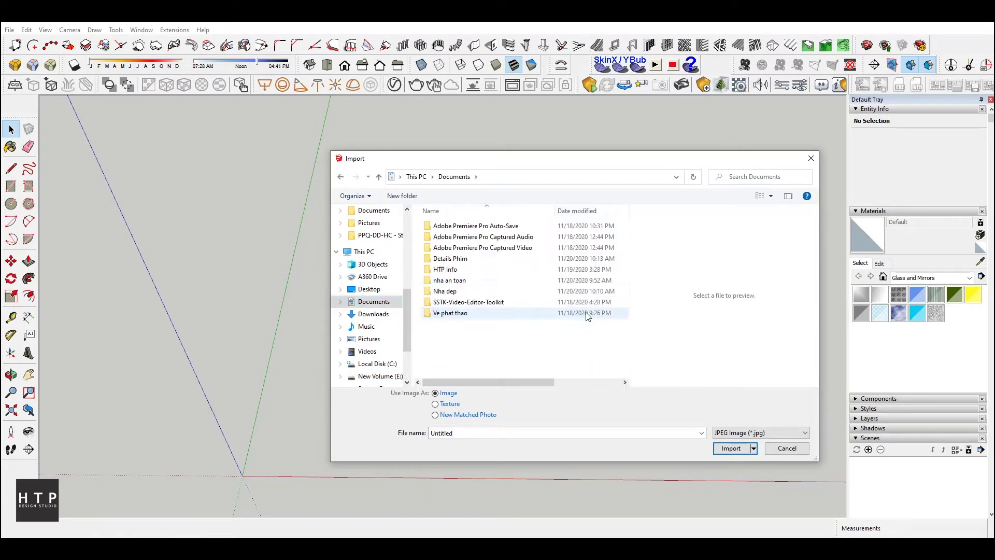
pyautogui.doubleClick(451, 256)
pyautogui.doubleClick(454, 231)
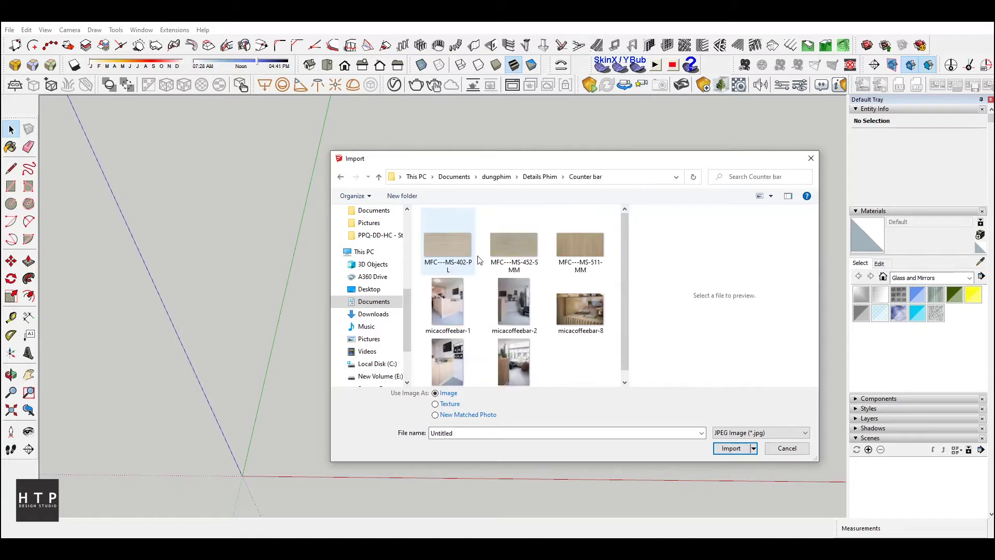
pyautogui.click(448, 303)
pyautogui.click(731, 449)
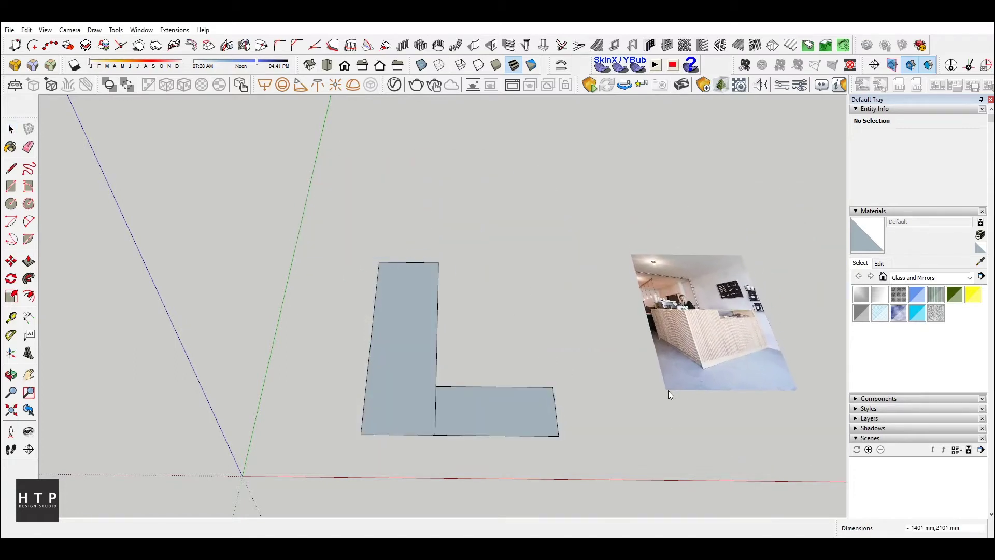
pyautogui.press('Escape')
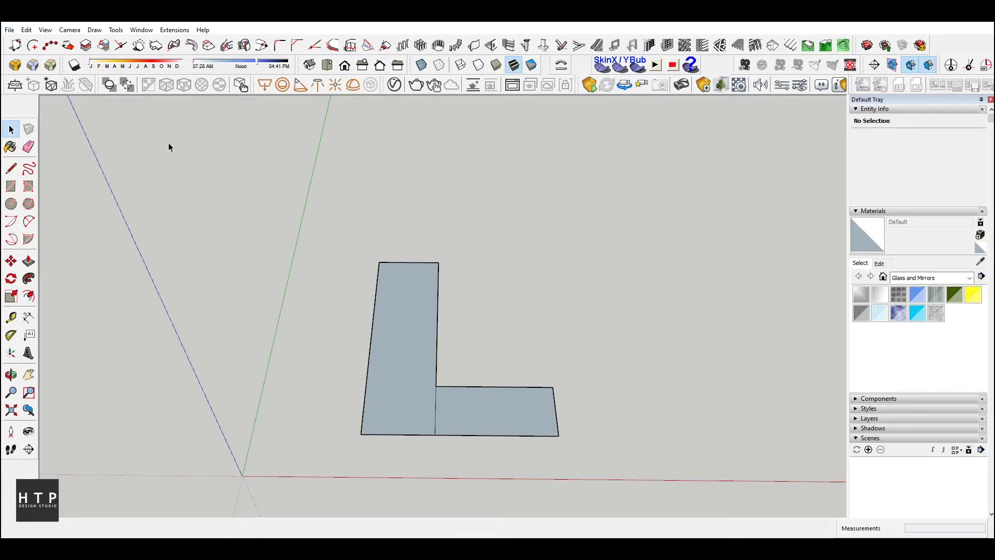
# Re-import micacoffeebar-1.jpg and place it flat beside the L-shaped face
pyautogui.click(10, 29)
pyautogui.click(21, 178)
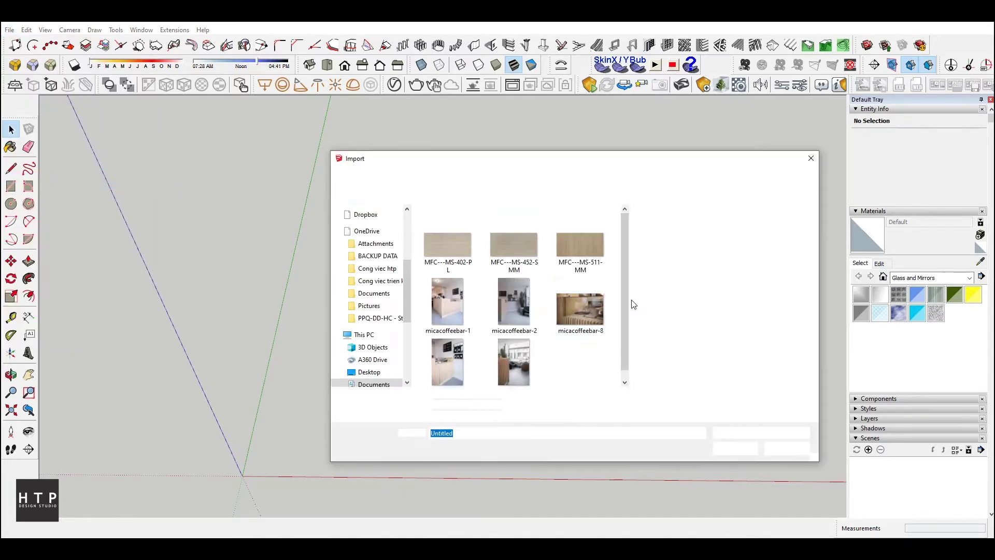
pyautogui.doubleClick(449, 308)
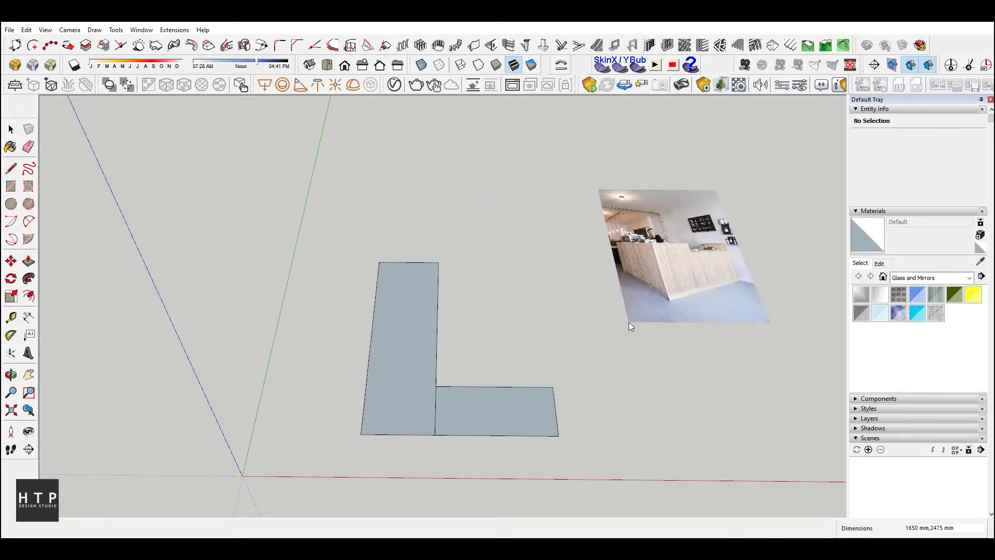
pyautogui.click(629, 322)
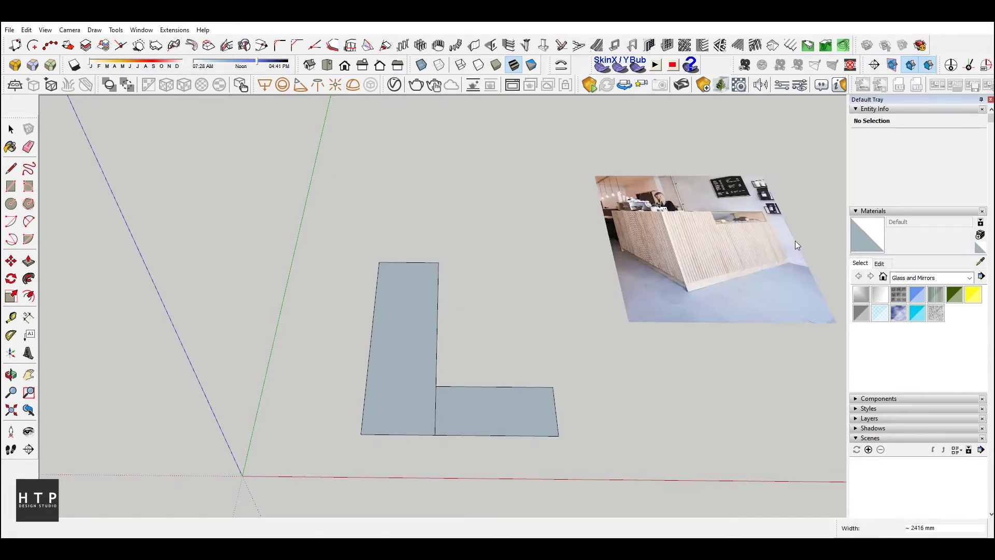
pyautogui.click(784, 201)
pyautogui.moveTo(784, 201)
pyautogui.mouseDown(button='middle')
pyautogui.moveTo(706, 227)
pyautogui.moveTo(456, 231)
pyautogui.moveTo(645, 259)
pyautogui.mouseUp(button='middle')
pyautogui.scroll(3, 645, 259)
pyautogui.scroll(3, 645, 260)
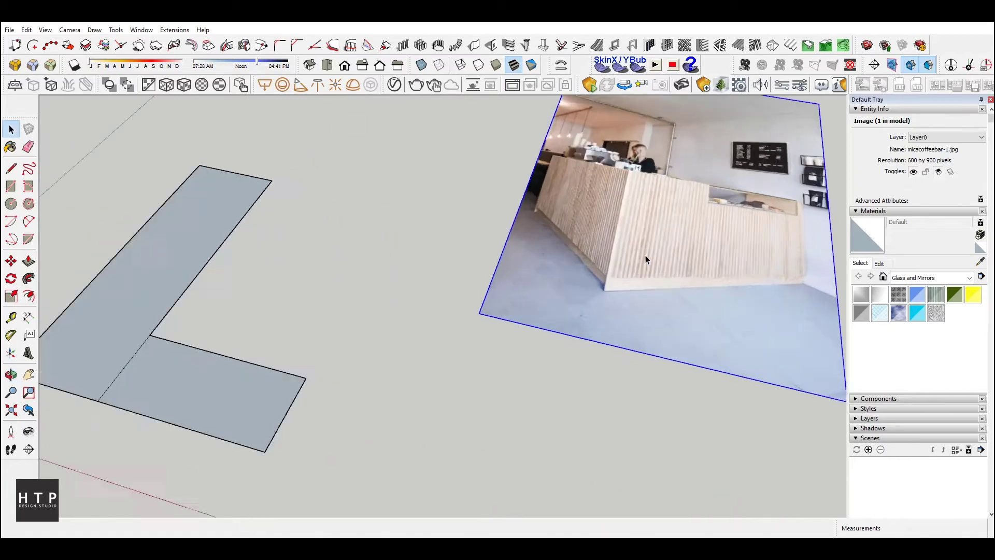
pyautogui.scroll(3, 645, 259)
pyautogui.scroll(-3, 530, 323)
pyautogui.moveTo(531, 322)
pyautogui.mouseDown(button='middle')
pyautogui.moveTo(582, 327)
pyautogui.moveTo(491, 386)
pyautogui.moveTo(493, 191)
pyautogui.moveTo(494, 306)
pyautogui.moveTo(470, 327)
pyautogui.mouseUp(button='middle')
pyautogui.scroll(-3, 623, 306)
pyautogui.scroll(3, 493, 192)
pyautogui.scroll(-2, 493, 191)
# Merge the L into one face and extrude it 750 mm into a counter block
pyautogui.click(471, 326)
pyautogui.doubleClick(452, 321)
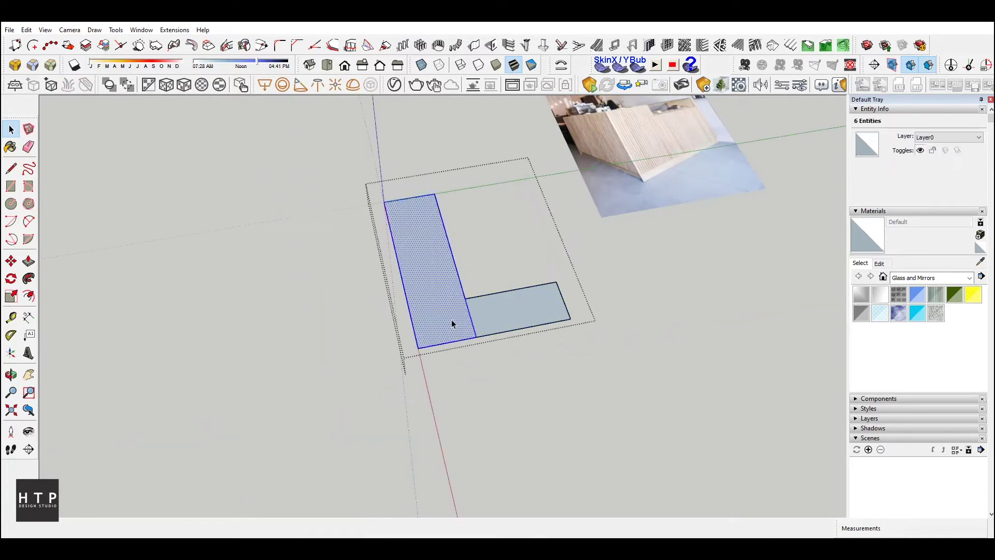
pyautogui.click(472, 313)
pyautogui.press('Delete')
pyautogui.press('p')
pyautogui.moveTo(459, 319); pyautogui.dragTo(462, 306)
pyautogui.press('Return')
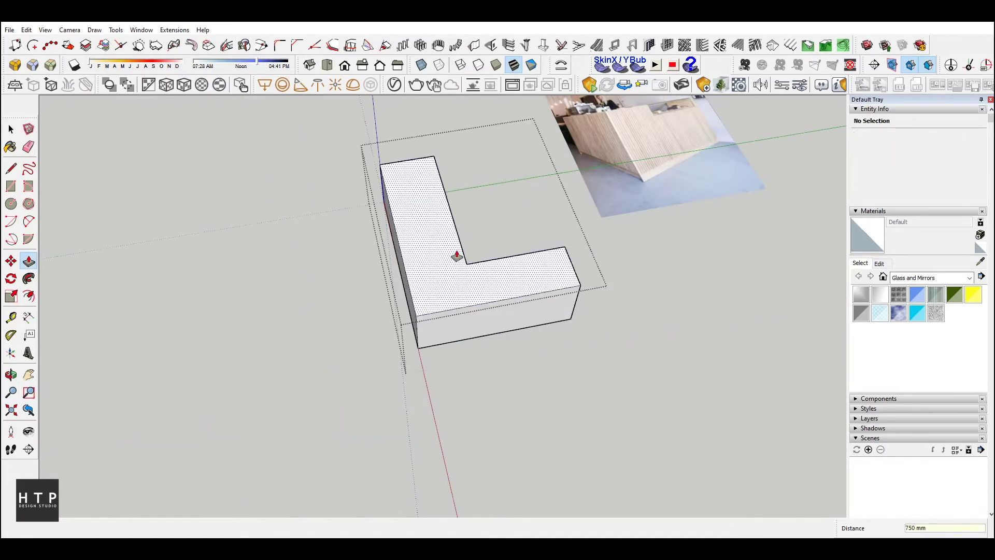
pyautogui.moveTo(456, 255)
pyautogui.mouseDown(button='middle')
pyautogui.moveTo(543, 222)
pyautogui.moveTo(404, 216)
pyautogui.mouseUp(button='middle')
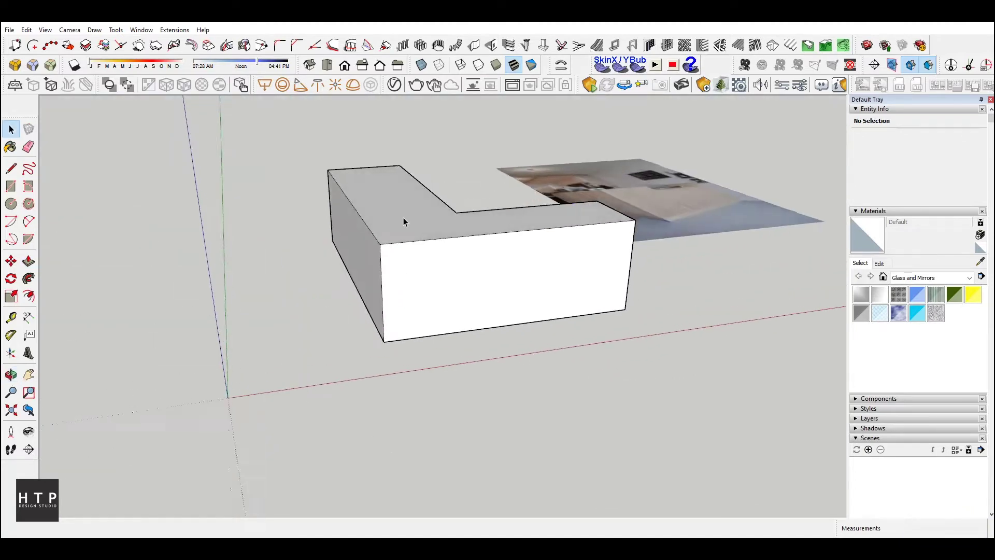
# Copy the block's two bottom edges upward to outline a plinth strip
pyautogui.doubleClick(396, 232)
pyautogui.click(390, 236)
pyautogui.scroll(-2, 512, 372)
pyautogui.click(511, 377)
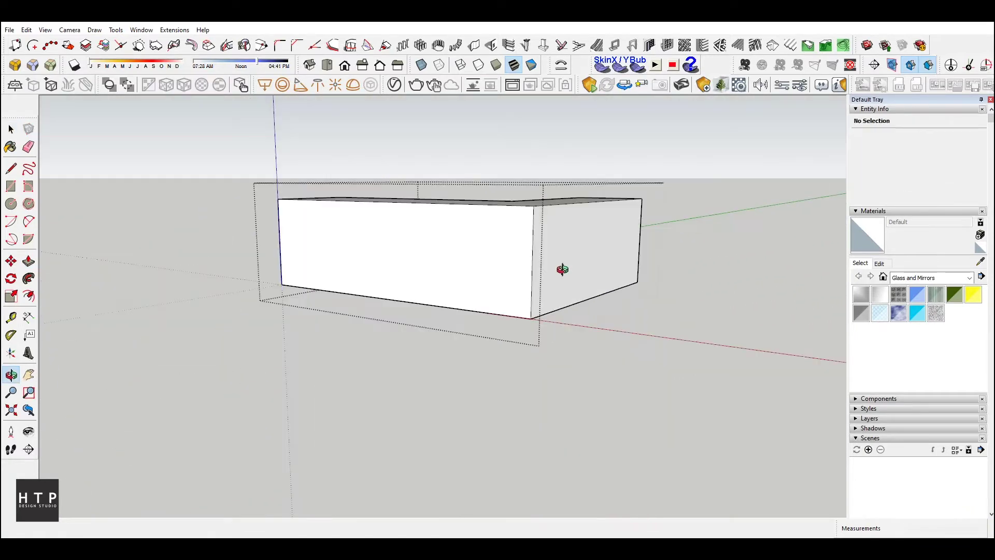
pyautogui.moveTo(511, 377)
pyautogui.mouseDown(button='middle')
pyautogui.moveTo(551, 263)
pyautogui.moveTo(407, 262)
pyautogui.moveTo(575, 263)
pyautogui.moveTo(360, 262)
pyautogui.moveTo(433, 257)
pyautogui.moveTo(439, 232)
pyautogui.mouseUp(button='middle')
pyautogui.scroll(3, 565, 249)
pyautogui.scroll(5, 356, 285)
pyautogui.click(465, 270)
pyautogui.press('space')
pyautogui.scroll(5, 520, 316)
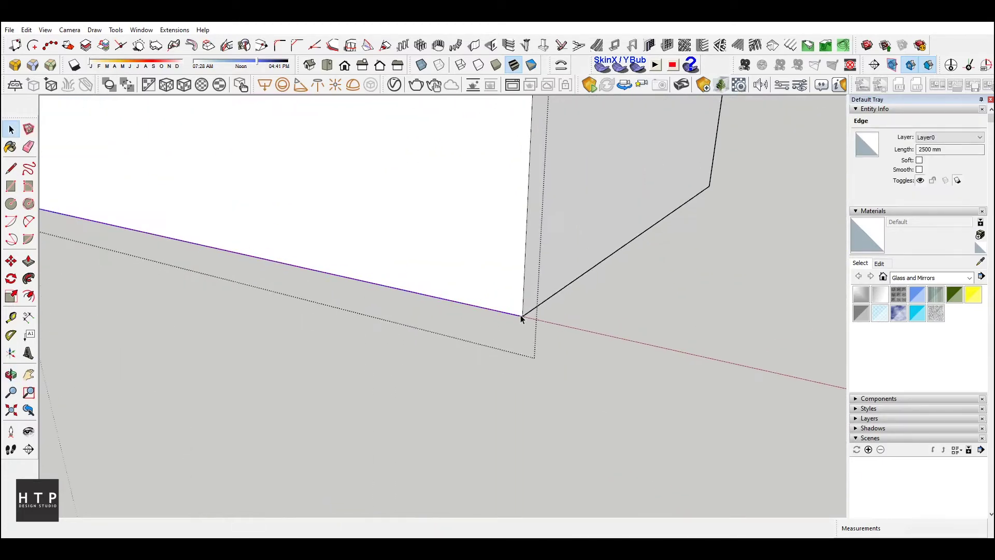
pyautogui.keyDown('shift'); pyautogui.click(526, 309); pyautogui.keyUp('shift')
pyautogui.press('m')
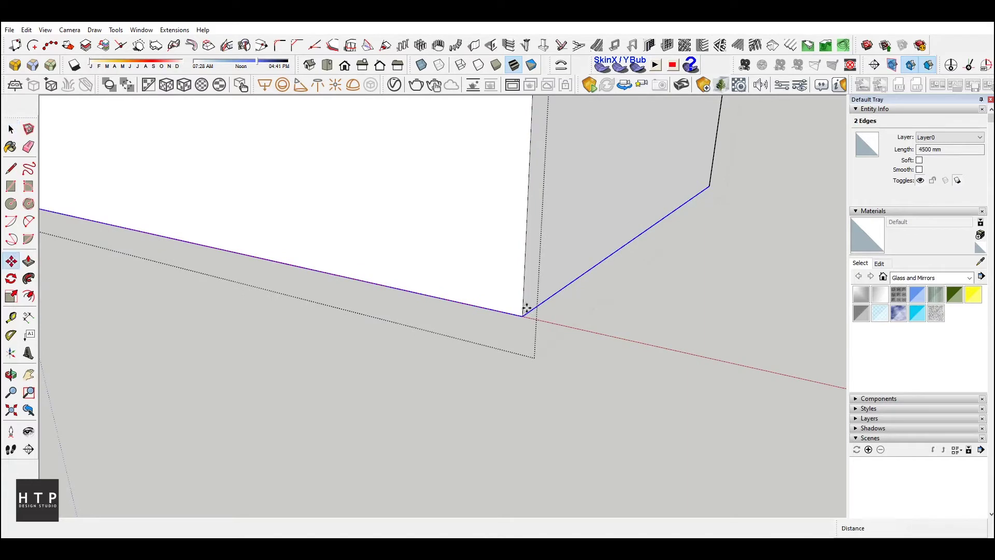
pyautogui.click(522, 316)
pyautogui.press('ctrl')
pyautogui.write('80')
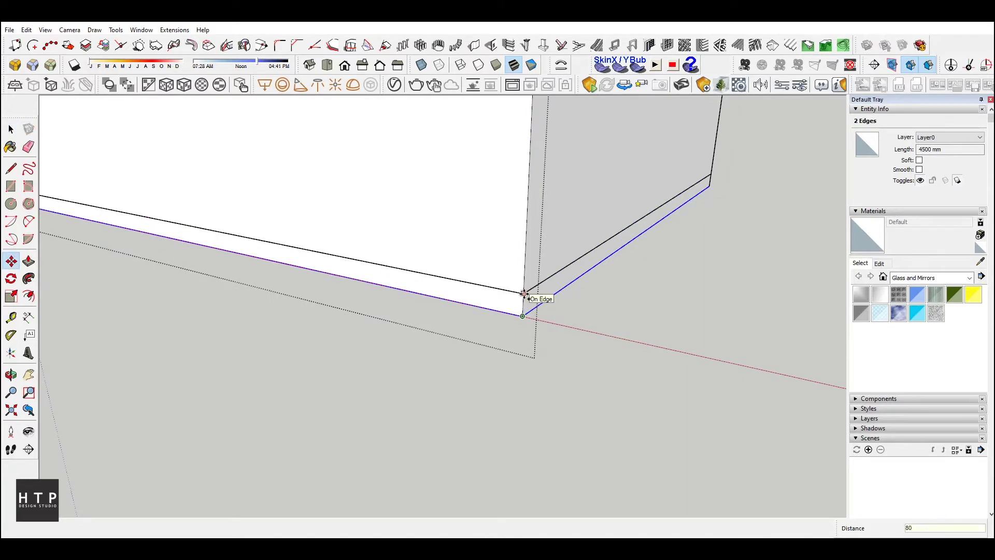
pyautogui.press('Return')
# Push the bottom strip 20 mm inward to form a recessed plinth
pyautogui.press('space')
pyautogui.click(510, 302)
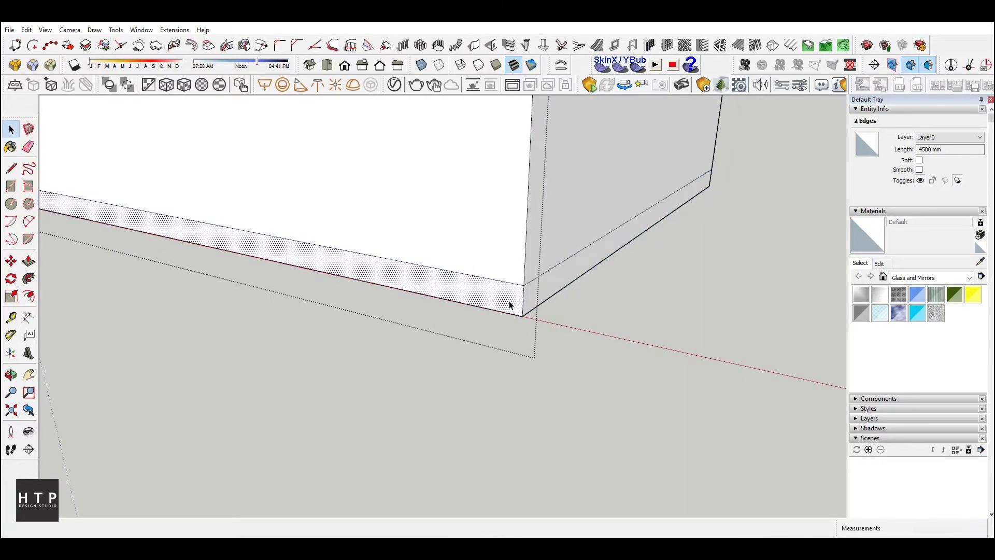
pyautogui.press('p')
pyautogui.click(510, 304)
pyautogui.write('20')
pyautogui.press('Return')
pyautogui.press('space')
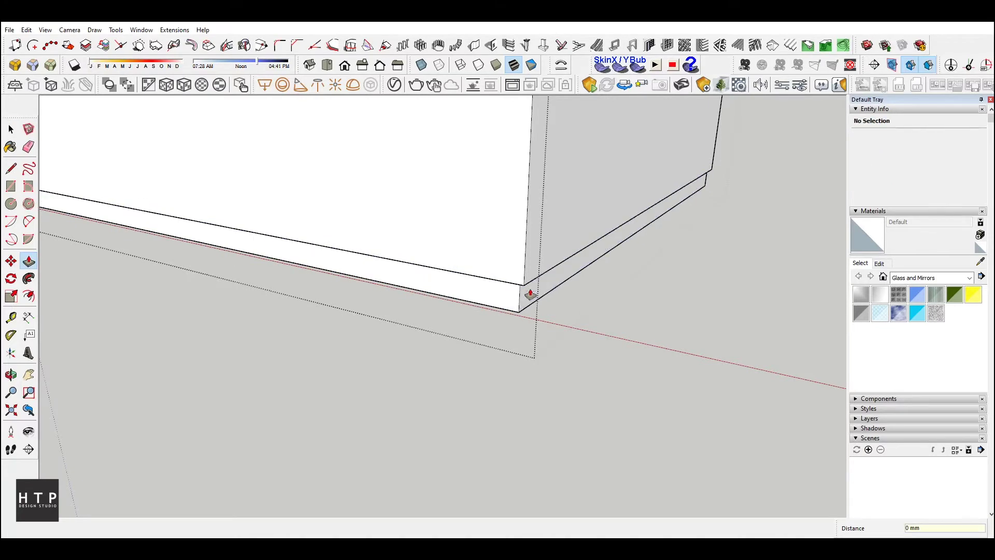
pyautogui.moveTo(512, 304); pyautogui.dragTo(584, 299, button='middle')
pyautogui.scroll(-5, 351, 295)
pyautogui.moveTo(352, 296); pyautogui.dragTo(453, 231, button='middle')
pyautogui.scroll(5, 453, 232)
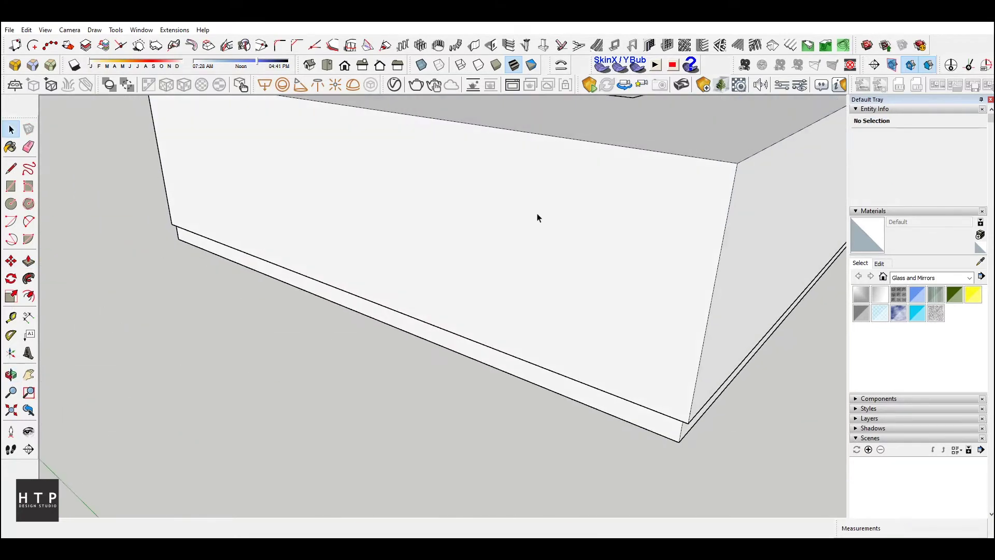
pyautogui.moveTo(538, 216); pyautogui.dragTo(423, 279, button='middle')
# Copy the counter's top front edge 80 mm inward to outline a narrow strip
pyautogui.scroll(2, 211, 168)
pyautogui.click(210, 169)
pyautogui.doubleClick(210, 170)
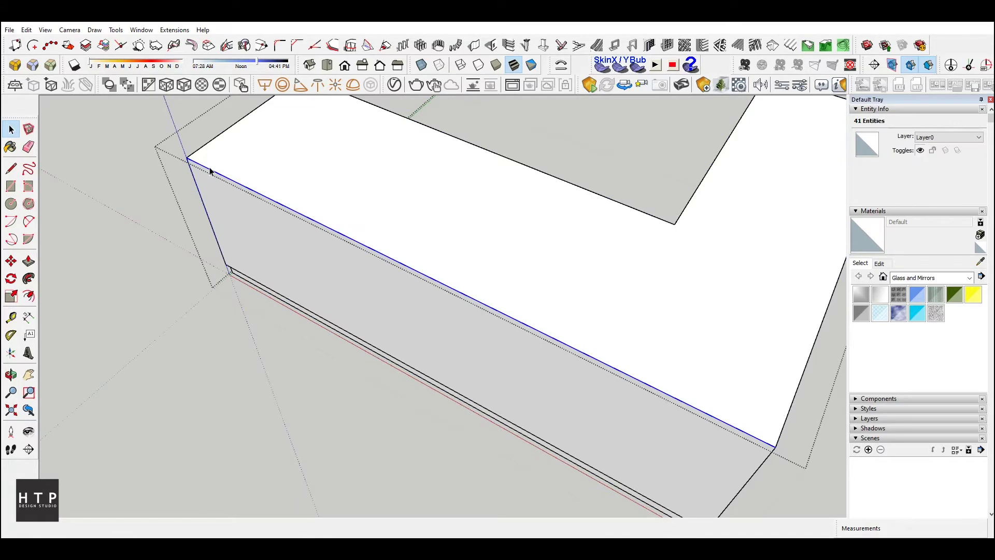
pyautogui.click(187, 158)
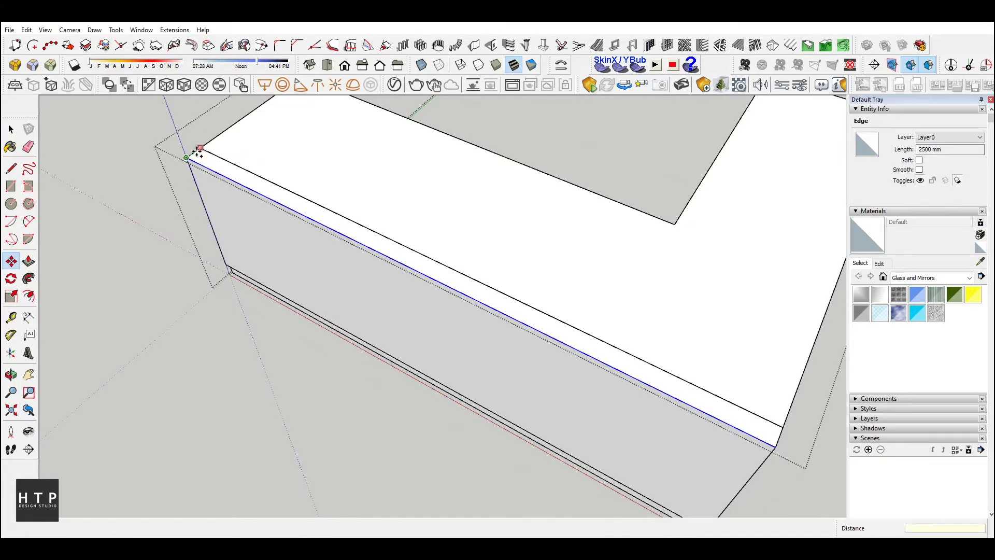
pyautogui.scroll(-2, 199, 152)
pyautogui.scroll(-3, 193, 147)
pyautogui.scroll(5, 473, 285)
pyautogui.press('space')
# Pull the new top strip up 350 mm into an upstand panel
pyautogui.click(444, 314)
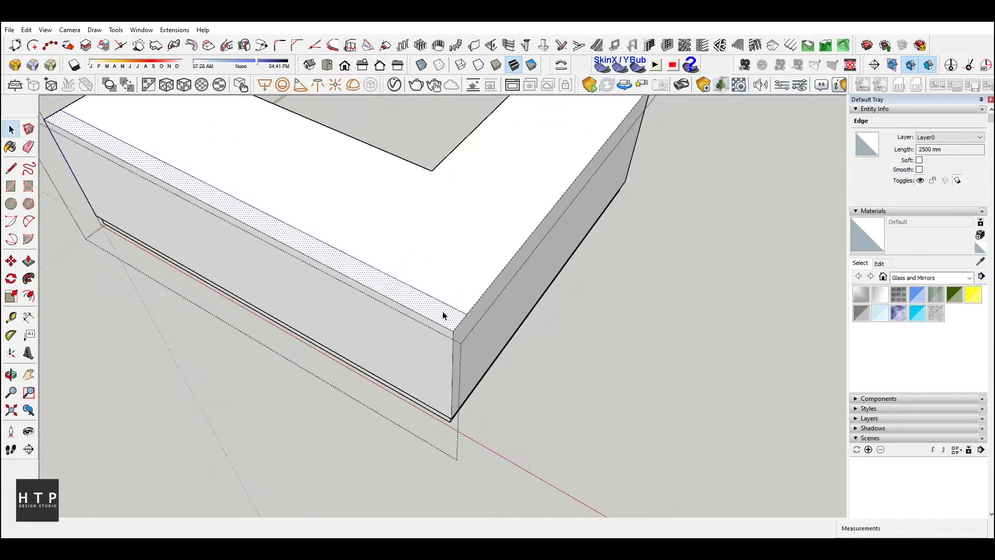
pyautogui.press('p')
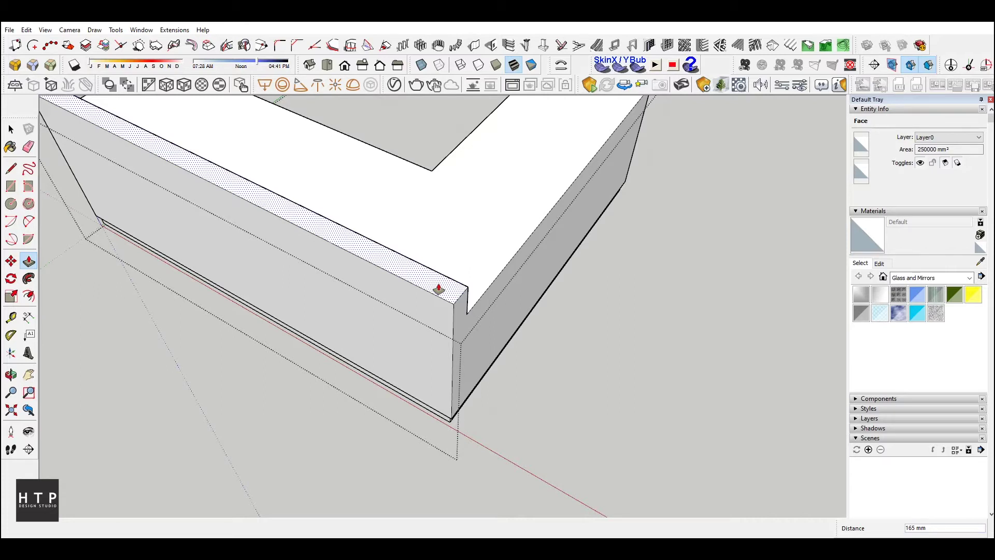
pyautogui.write('50')
pyautogui.press('Return')
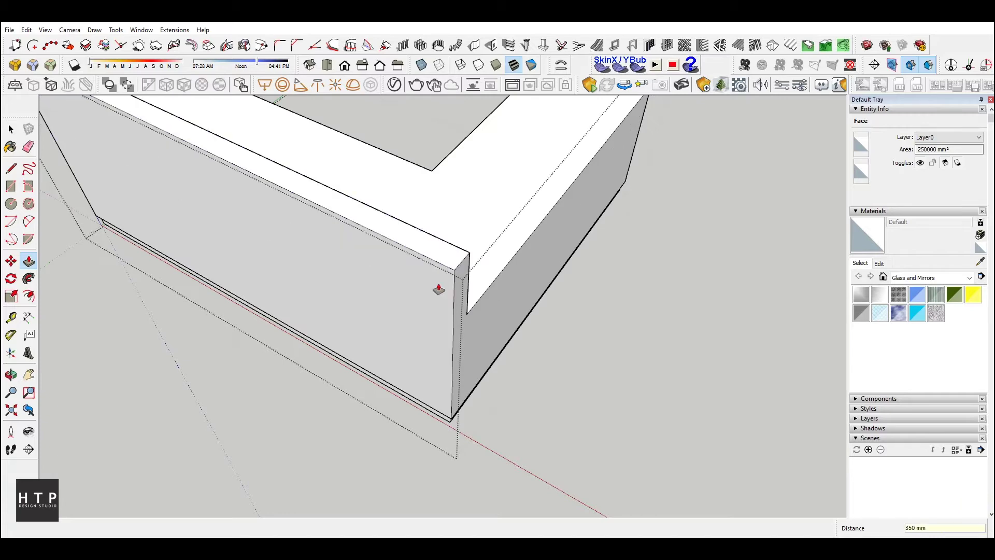
pyautogui.scroll(-3, 528, 311)
pyautogui.moveTo(529, 311)
pyautogui.mouseDown(button='middle')
pyautogui.moveTo(568, 349)
pyautogui.moveTo(262, 260)
pyautogui.mouseUp(button='middle')
pyautogui.press('space')
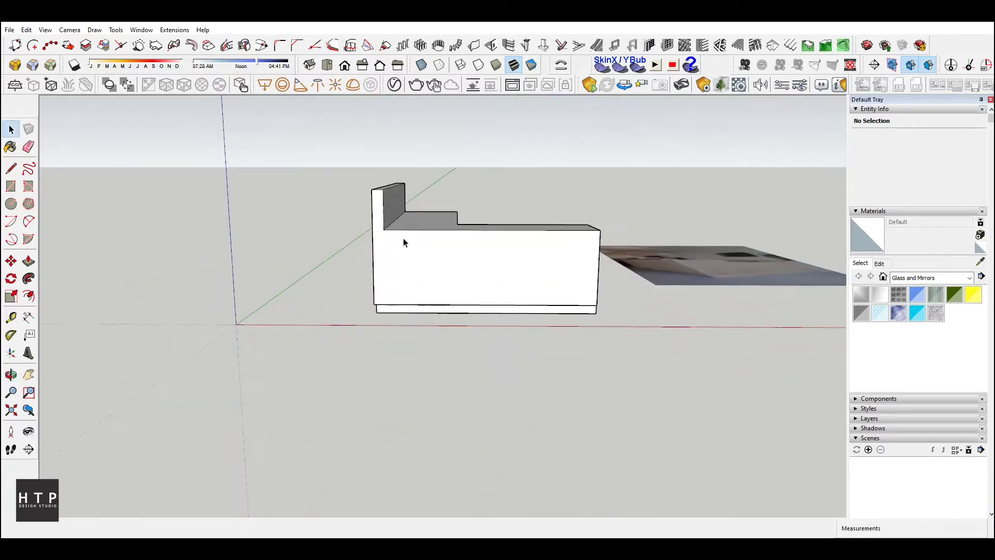
pyautogui.moveTo(404, 242)
pyautogui.mouseDown(button='middle')
pyautogui.moveTo(483, 206)
pyautogui.moveTo(278, 278)
pyautogui.mouseUp(button='middle')
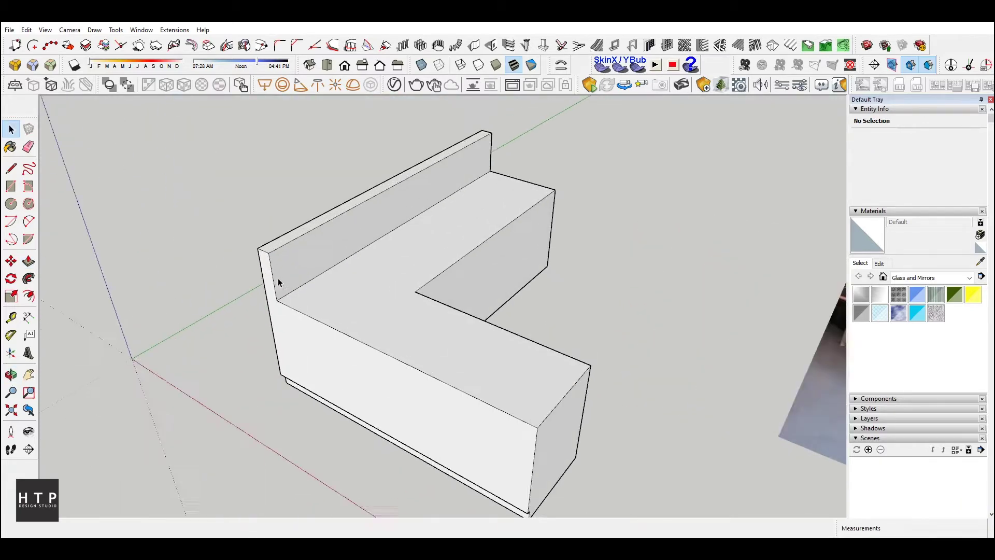
# Copy the top's end edge across the counter top as a dividing line
pyautogui.scroll(2, 278, 278)
pyautogui.scroll(2, 450, 336)
pyautogui.click(450, 336)
pyautogui.moveTo(450, 336)
pyautogui.mouseDown(button='middle')
pyautogui.moveTo(565, 371)
pyautogui.moveTo(767, 396)
pyautogui.mouseUp(button='middle')
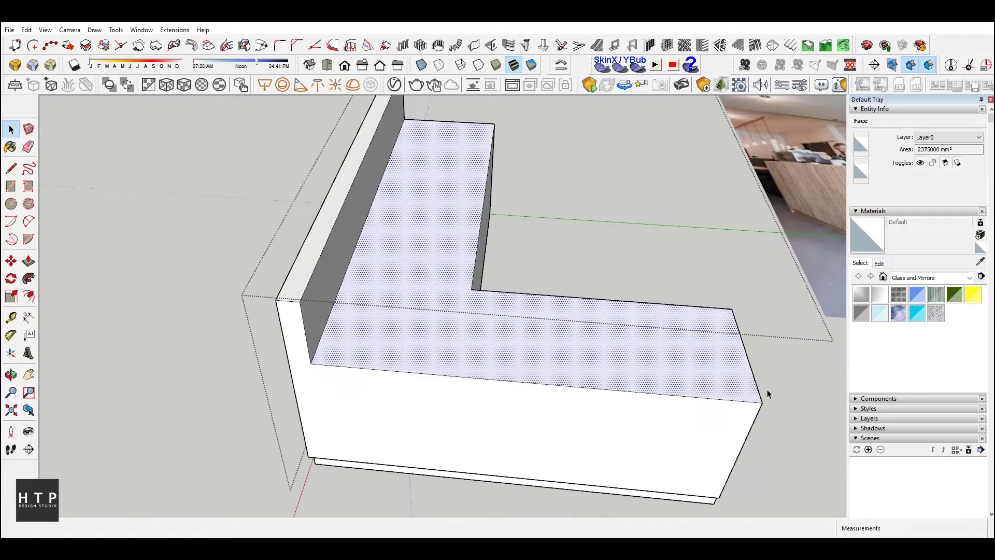
pyautogui.click(758, 394)
pyautogui.press('m')
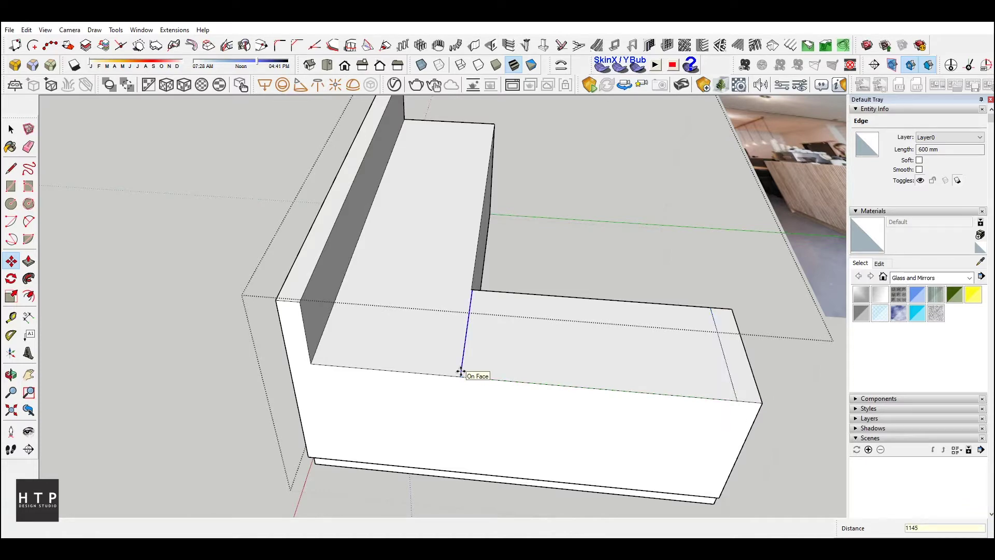
pyautogui.press('space')
# Push the raised panel's end face back 655 mm
pyautogui.moveTo(335, 369); pyautogui.dragTo(319, 365, button='middle')
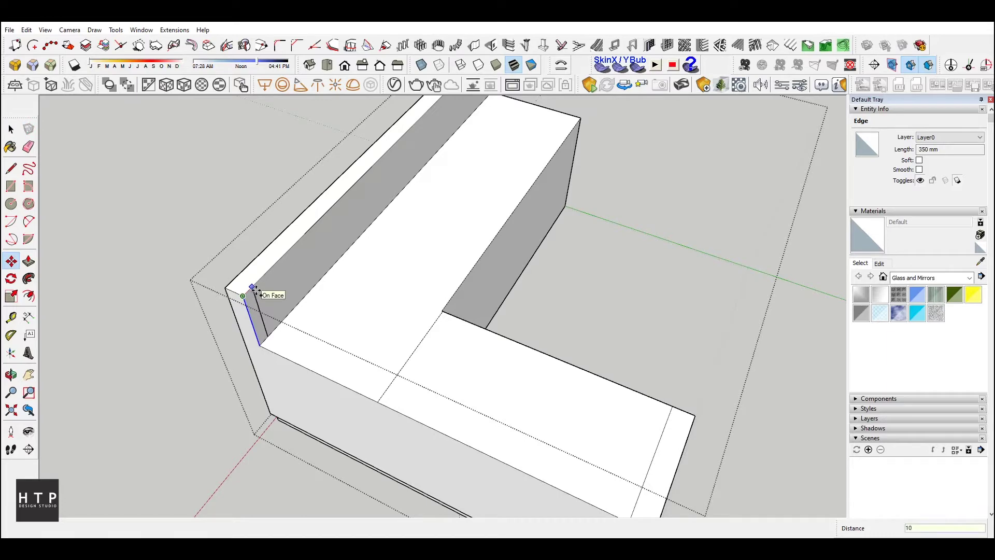
pyautogui.press('p')
pyautogui.click(256, 311)
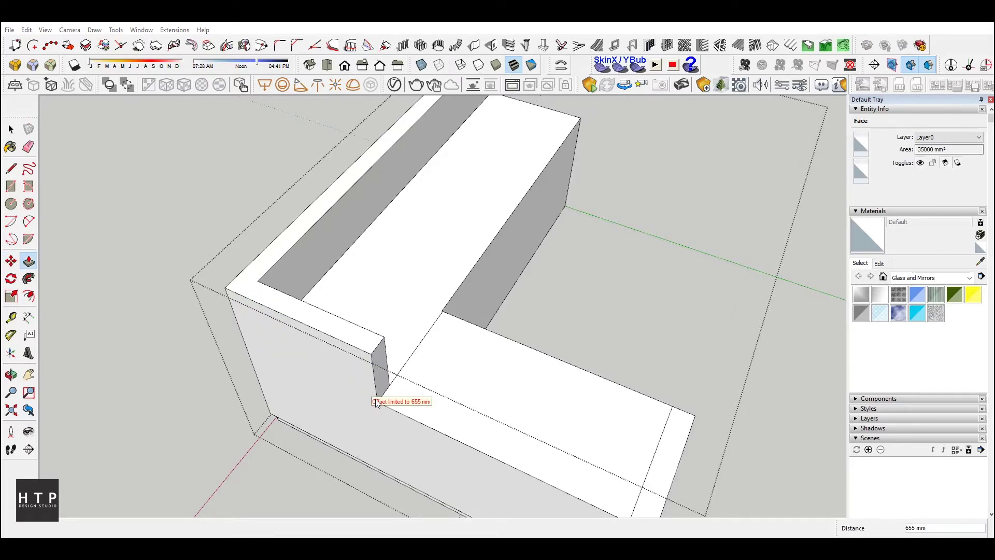
# Finish stretching the upstand's end 655 mm along the counter
pyautogui.click(376, 403)
pyautogui.moveTo(376, 403); pyautogui.dragTo(466, 376, button='middle')
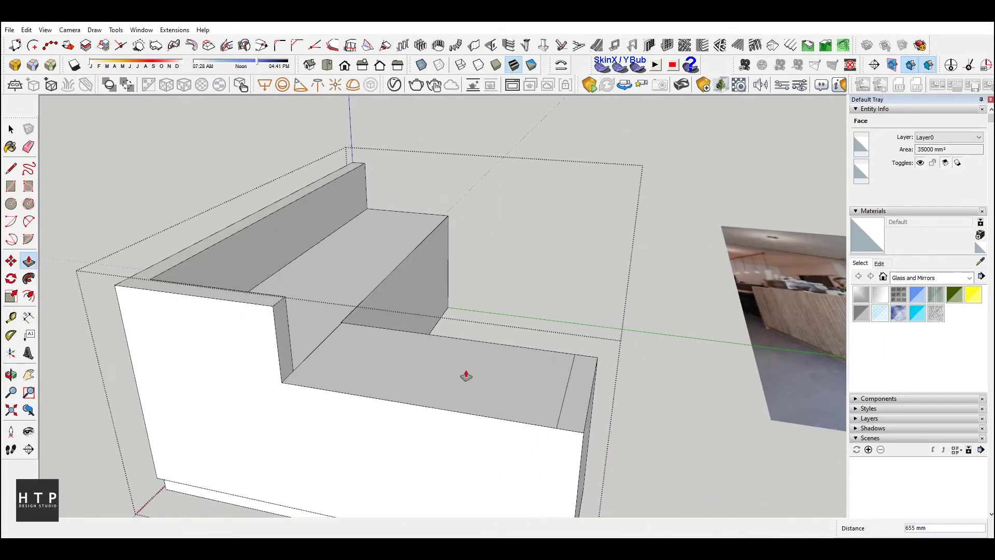
pyautogui.press('space')
pyautogui.moveTo(299, 365)
pyautogui.mouseDown(button='middle')
pyautogui.moveTo(277, 365)
pyautogui.moveTo(467, 439)
pyautogui.mouseUp(button='middle')
# Pull the short arm's end strip up 350 mm into an end panel
pyautogui.click(445, 447)
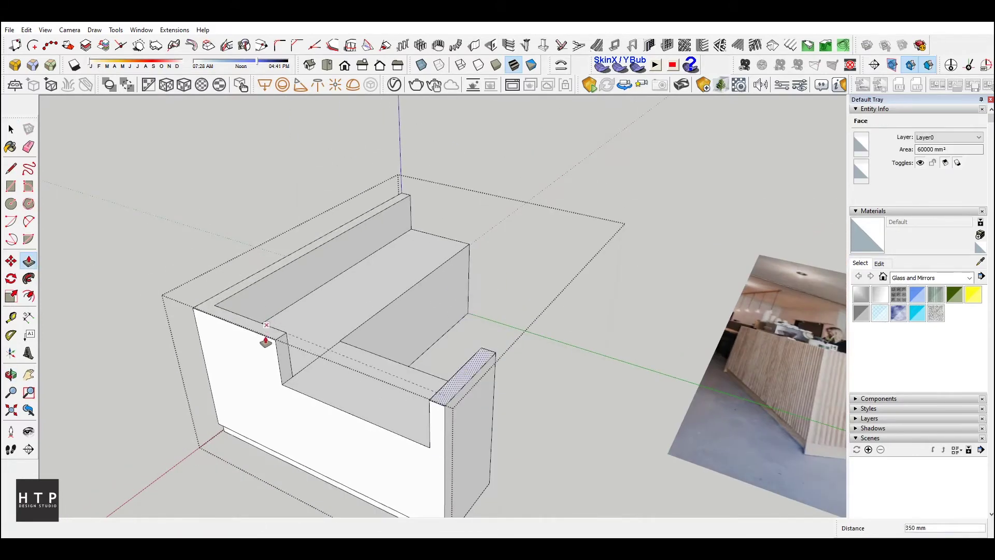
pyautogui.click(455, 395)
pyautogui.moveTo(455, 396)
pyautogui.mouseDown(button='middle')
pyautogui.moveTo(322, 333)
pyautogui.moveTo(464, 431)
pyautogui.moveTo(449, 387)
pyautogui.moveTo(382, 417)
pyautogui.moveTo(360, 255)
pyautogui.moveTo(584, 340)
pyautogui.mouseUp(button='middle')
# Orbit to a low angle looking at the raised back panel's corner step
pyautogui.scroll(5, 570, 345)
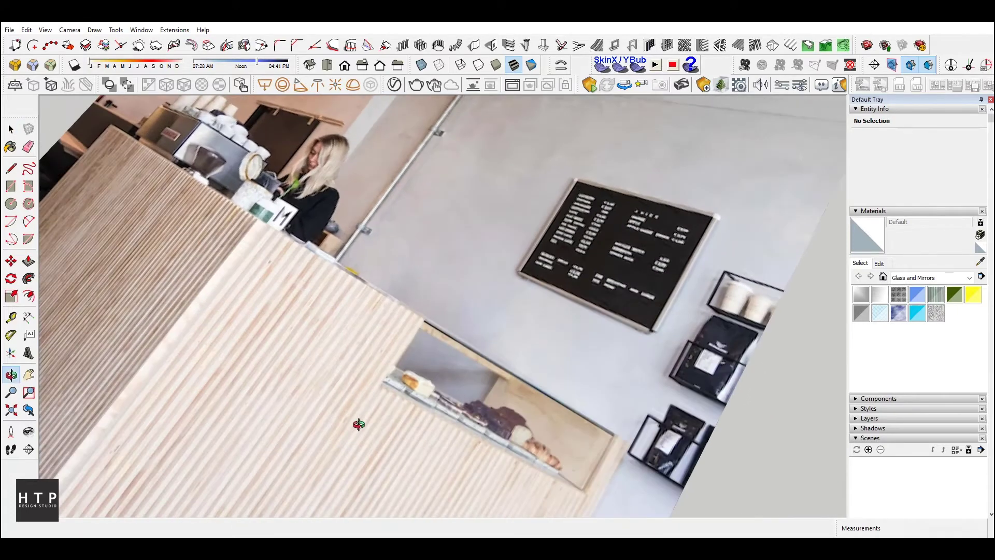
pyautogui.scroll(-3, 498, 389)
pyautogui.moveTo(508, 394)
pyautogui.mouseDown(button='middle')
pyautogui.moveTo(422, 206)
pyautogui.moveTo(367, 360)
pyautogui.moveTo(528, 393)
pyautogui.moveTo(424, 327)
pyautogui.moveTo(570, 337)
pyautogui.mouseUp(button='middle')
pyautogui.scroll(-3, 424, 327)
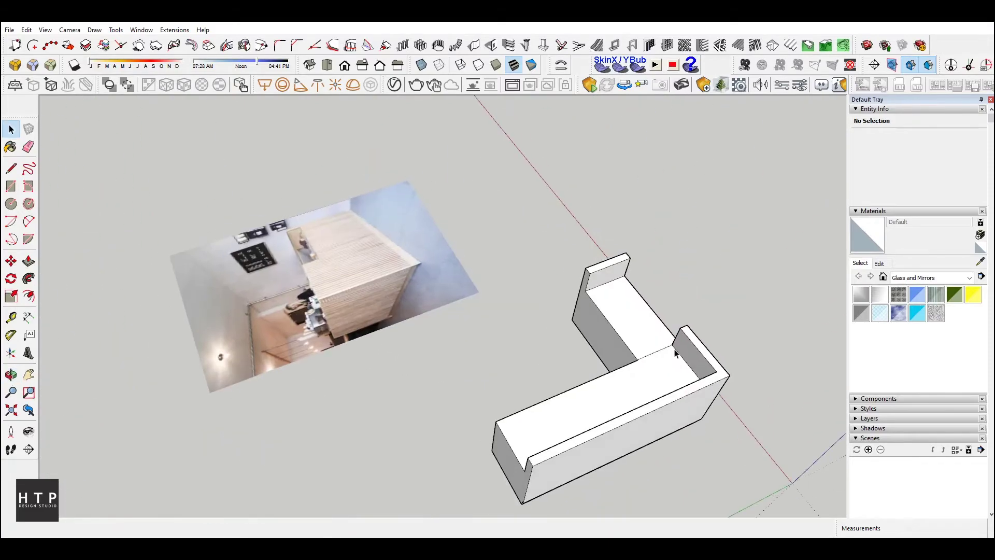
pyautogui.scroll(5, 570, 337)
pyautogui.moveTo(640, 371); pyautogui.dragTo(612, 291, button='middle')
pyautogui.scroll(-5, 611, 291)
pyautogui.scroll(3, 722, 395)
# Inside the counter group, push the small corner side face out 100 mm
pyautogui.click(624, 188)
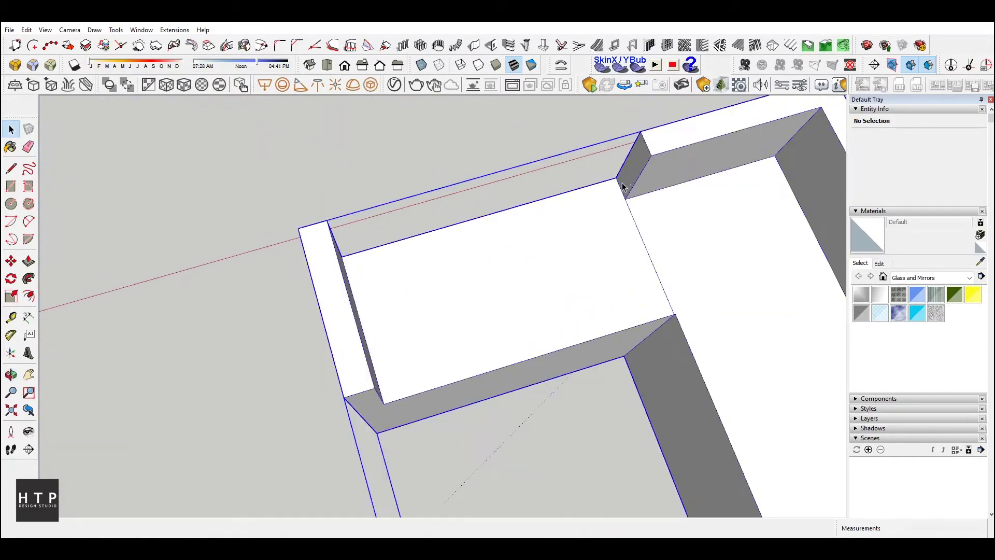
pyautogui.doubleClick(624, 188)
pyautogui.click(623, 188)
pyautogui.press('p')
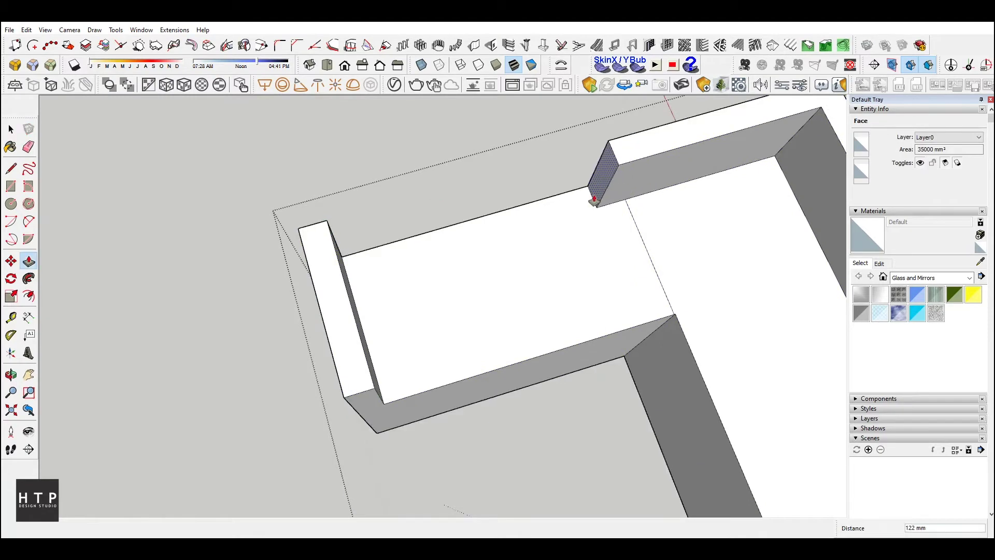
pyautogui.press('Return')
pyautogui.press('space')
# Select the short vertical corner edge and orbit to a higher view of the counter
pyautogui.click(605, 207)
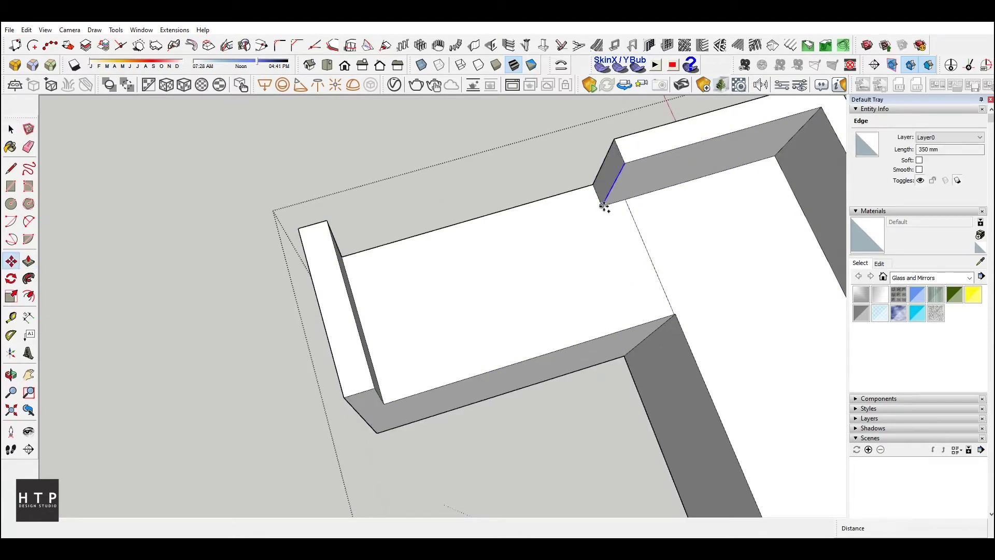
pyautogui.press('p')
pyautogui.moveTo(645, 328)
pyautogui.mouseDown(button='middle')
pyautogui.moveTo(673, 229)
pyautogui.moveTo(430, 219)
pyautogui.mouseUp(button='middle')
pyautogui.scroll(-3, 429, 220)
pyautogui.scroll(-5, 413, 318)
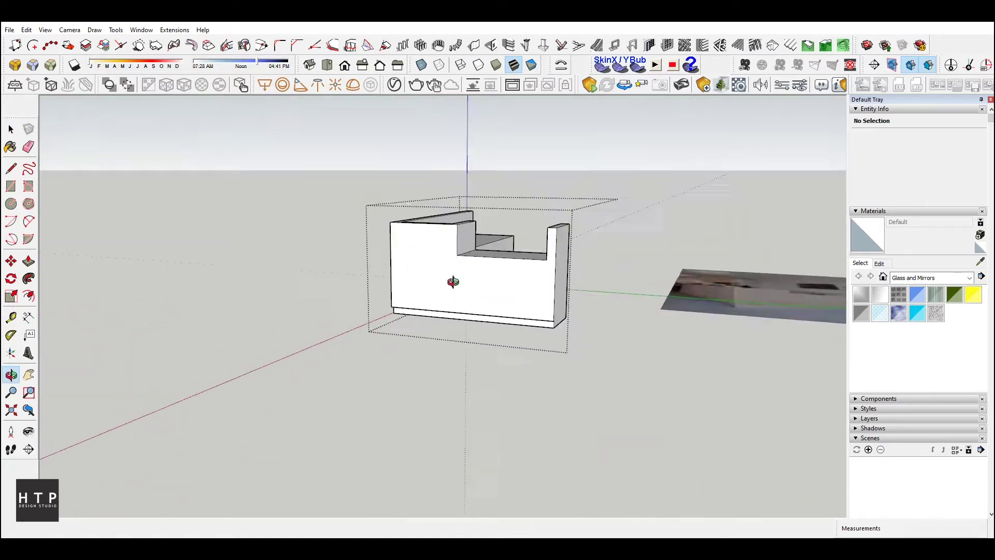
pyautogui.moveTo(456, 289); pyautogui.dragTo(250, 361)
# Complete a rectangle on the counter front and push it in to form a recess
pyautogui.press('space')
pyautogui.scroll(5, 204, 267)
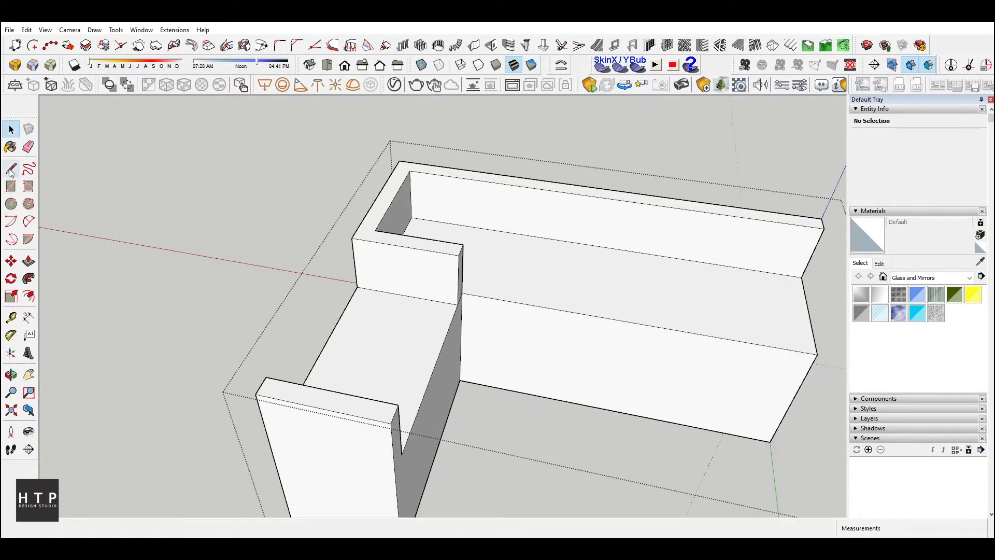
pyautogui.click(399, 403)
pyautogui.press('space')
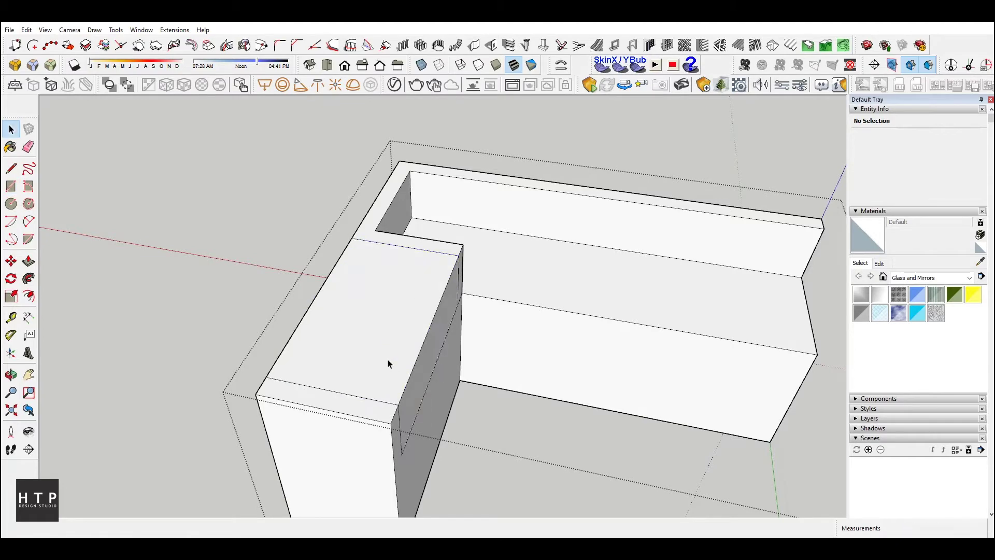
pyautogui.rightClick(389, 366)
pyautogui.click(434, 283)
pyautogui.moveTo(433, 282)
pyautogui.mouseDown(button='middle')
pyautogui.moveTo(649, 289)
pyautogui.moveTo(585, 295)
pyautogui.mouseUp(button='middle')
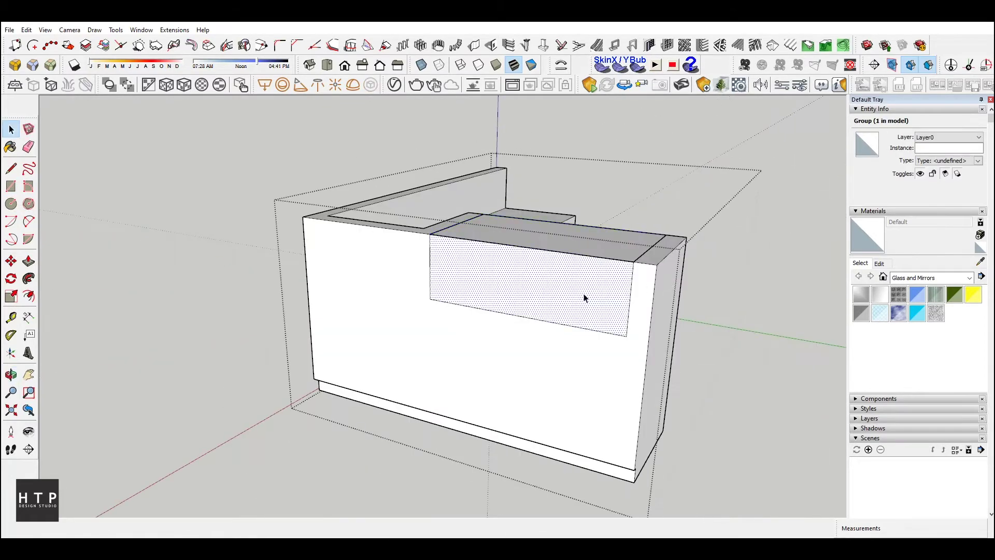
pyautogui.press('p')
pyautogui.click(585, 295)
pyautogui.click(552, 258)
pyautogui.press('space')
# In the top strip group, push the opening's top face 50 mm
pyautogui.scroll(3, 576, 185)
pyautogui.doubleClick(559, 185)
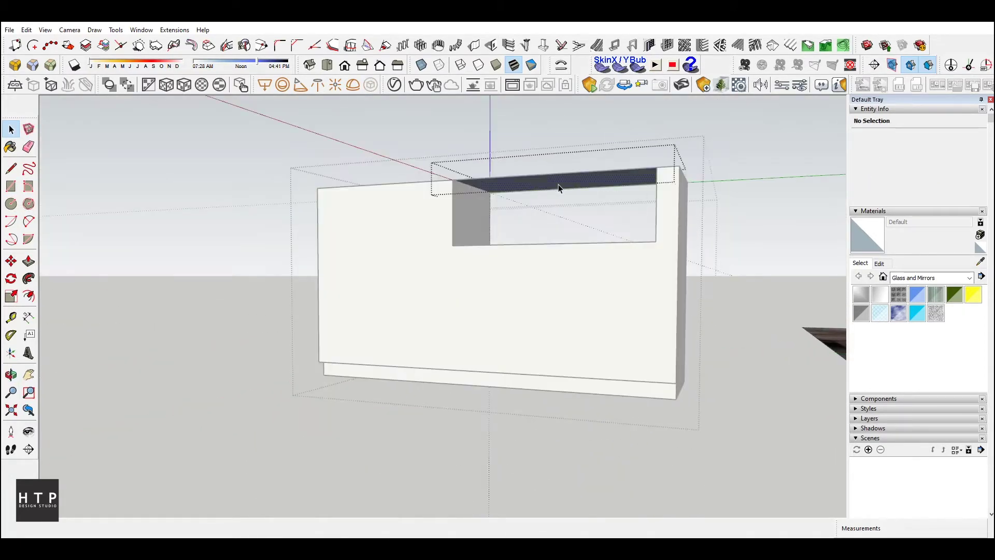
pyautogui.click(559, 185)
pyautogui.press('p')
pyautogui.click(558, 185)
pyautogui.write('50')
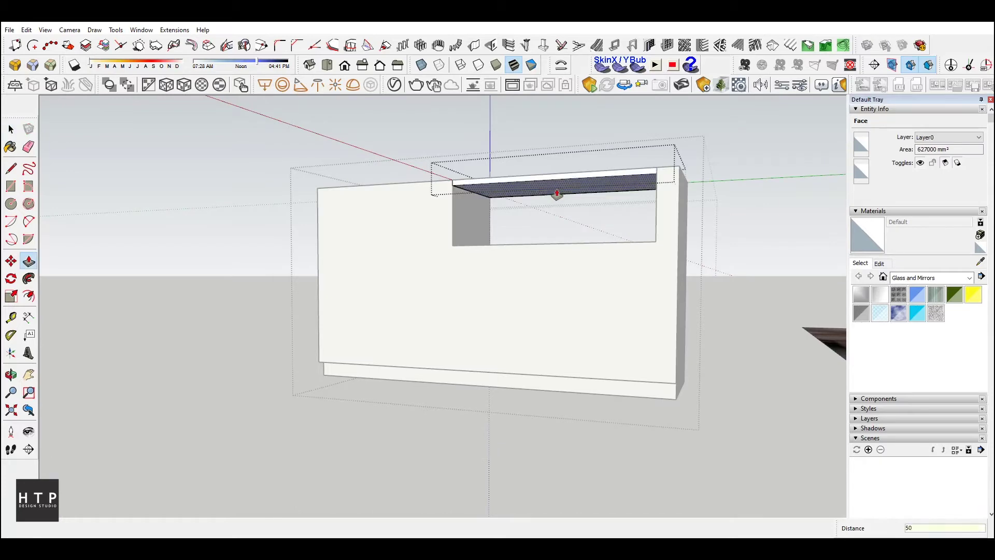
pyautogui.press('Return')
pyautogui.moveTo(557, 195)
pyautogui.mouseDown(button='middle')
pyautogui.moveTo(511, 340)
pyautogui.moveTo(516, 236)
pyautogui.moveTo(540, 222)
pyautogui.moveTo(517, 204)
pyautogui.moveTo(466, 306)
pyautogui.mouseUp(button='middle')
pyautogui.scroll(3, 511, 220)
pyautogui.click(511, 220)
# Copy the desk's bottom edges up 100 mm to mark a plinth strip
pyautogui.scroll(-3, 413, 352)
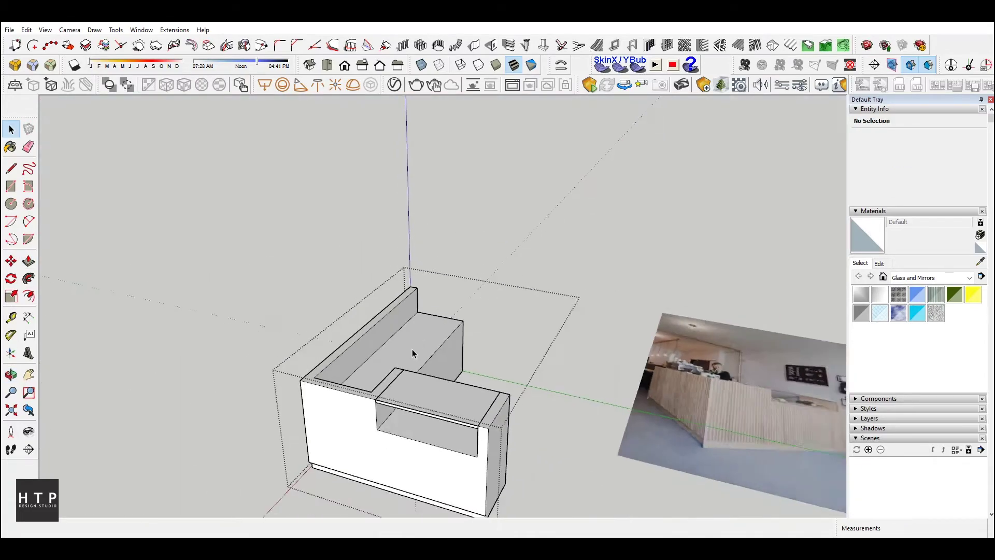
pyautogui.moveTo(412, 353)
pyautogui.mouseDown(button='middle')
pyautogui.moveTo(546, 395)
pyautogui.moveTo(357, 263)
pyautogui.mouseUp(button='middle')
pyautogui.scroll(5, 197, 202)
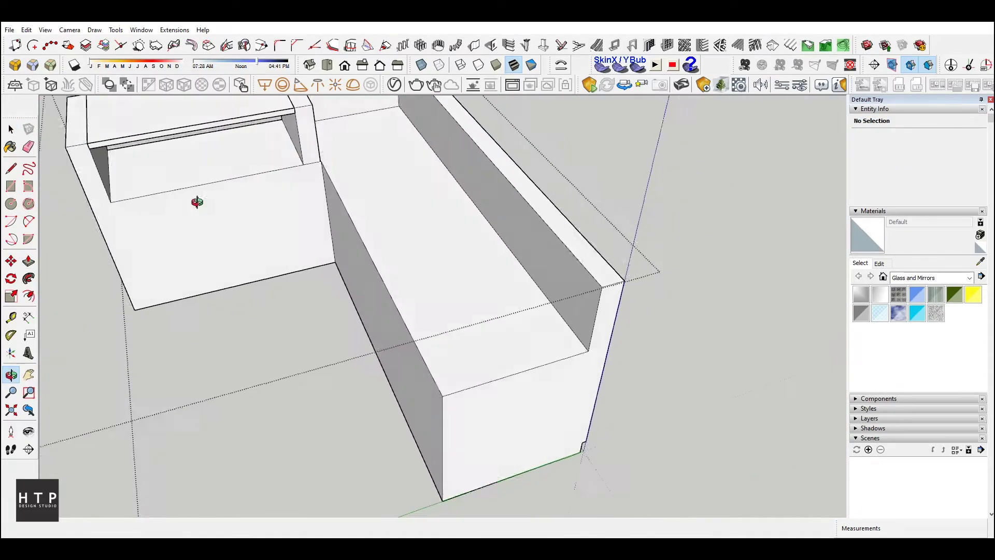
pyautogui.scroll(-3, 400, 160)
pyautogui.moveTo(197, 202)
pyautogui.mouseDown(button='middle')
pyautogui.moveTo(400, 161)
pyautogui.moveTo(382, 240)
pyautogui.mouseUp(button='middle')
pyautogui.scroll(-2, 407, 153)
pyautogui.scroll(4, 397, 295)
pyautogui.moveTo(407, 154)
pyautogui.mouseDown(button='middle')
pyautogui.moveTo(397, 295)
pyautogui.moveTo(278, 252)
pyautogui.moveTo(220, 374)
pyautogui.mouseUp(button='middle')
pyautogui.click(209, 377)
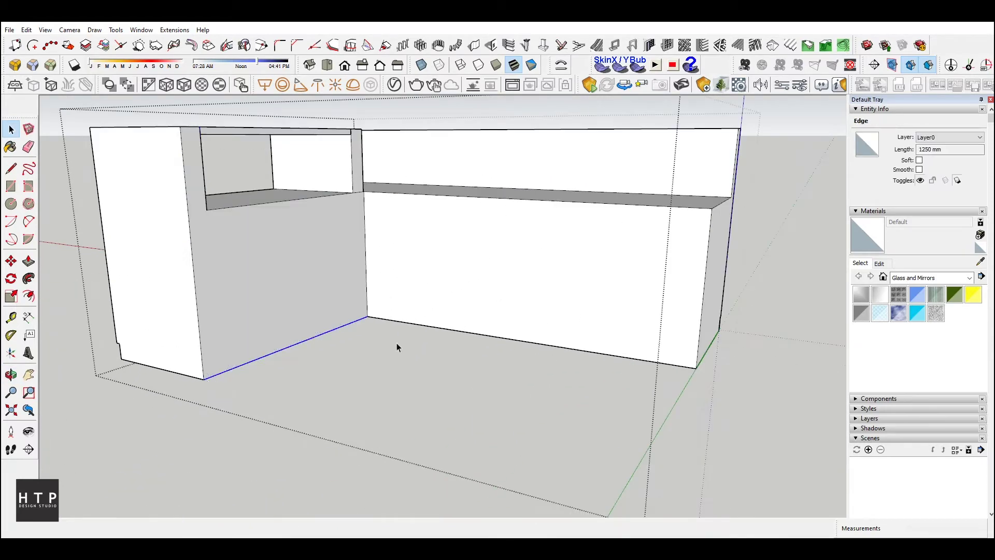
pyautogui.click(207, 365)
pyautogui.press('space')
# Recess both bottom plinth strips 20 mm
pyautogui.press('p')
pyautogui.click(215, 370)
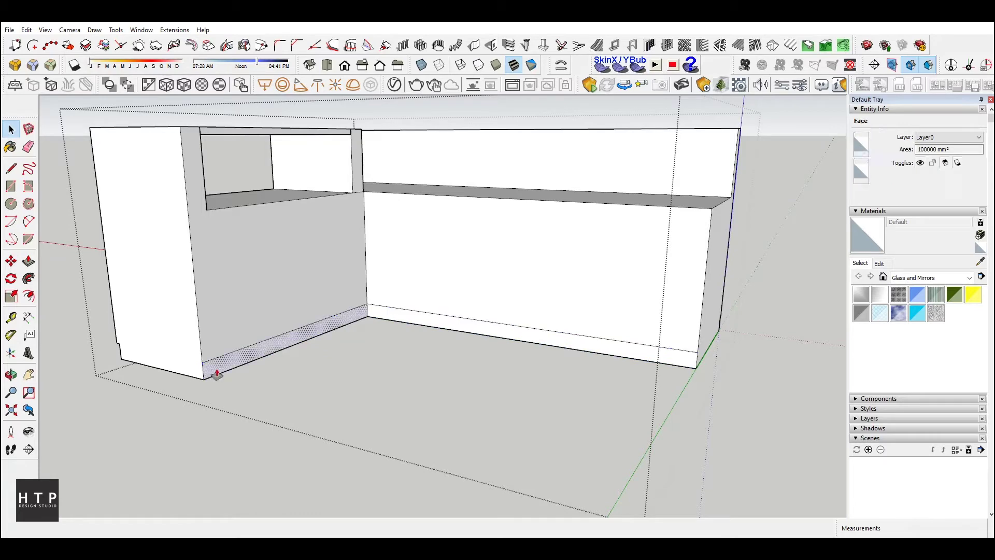
pyautogui.write('20')
pyautogui.press('Return')
pyautogui.doubleClick(459, 334)
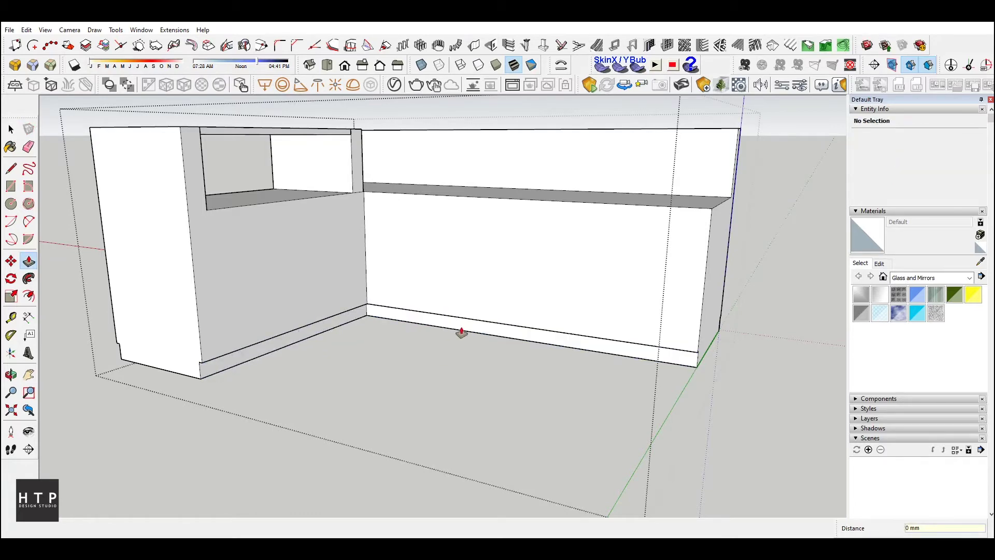
pyautogui.press('space')
# Divide the long front top edge into equal segments
pyautogui.moveTo(460, 333)
pyautogui.mouseDown(button='middle')
pyautogui.moveTo(618, 371)
pyautogui.moveTo(547, 211)
pyautogui.mouseUp(button='middle')
pyautogui.rightClick(546, 211)
pyautogui.click(573, 274)
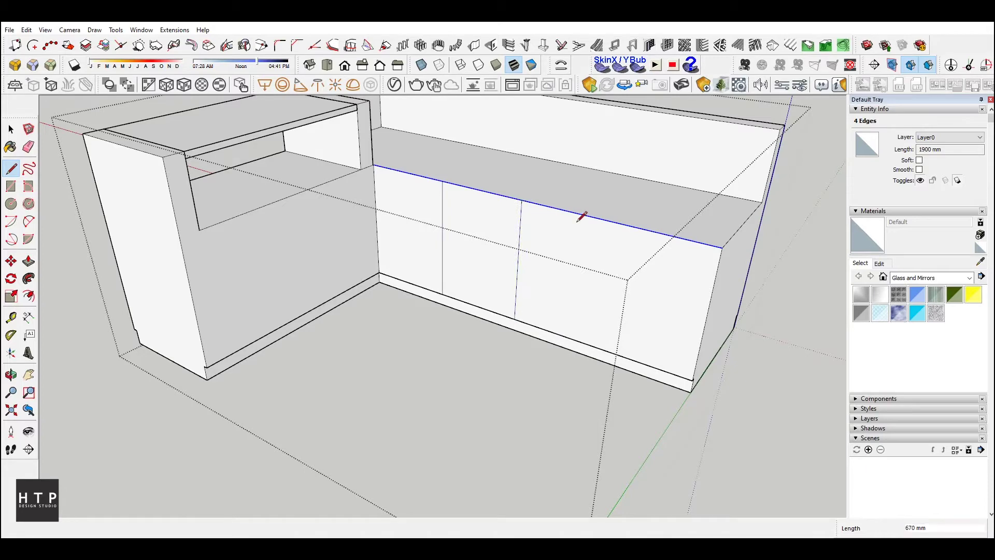
# Select the end door face on the counter's long front and zoom in on it
pyautogui.press('space')
pyautogui.moveTo(643, 295)
pyautogui.mouseDown(button='middle')
pyautogui.moveTo(509, 207)
pyautogui.moveTo(599, 290)
pyautogui.moveTo(583, 319)
pyautogui.mouseUp(button='middle')
pyautogui.click(583, 319)
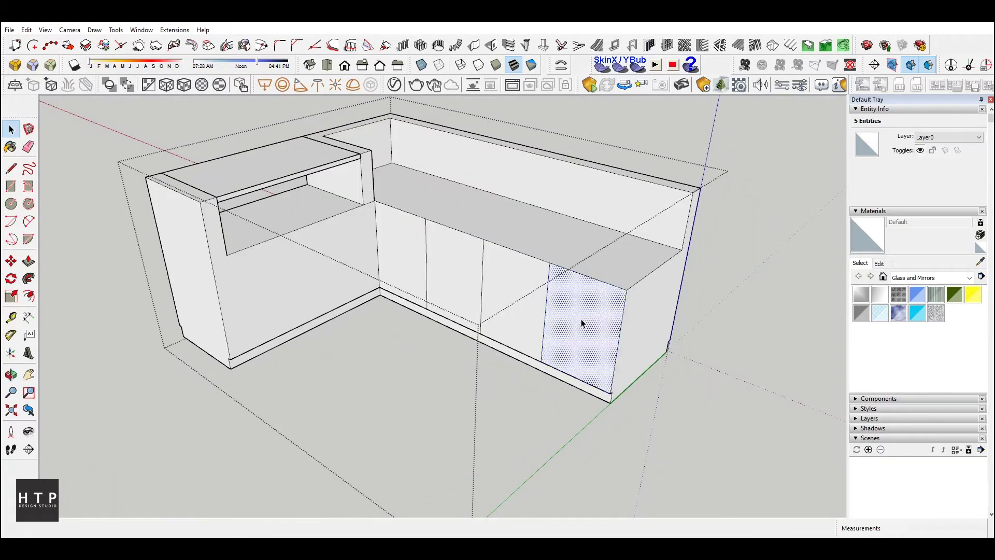
pyautogui.scroll(5, 581, 319)
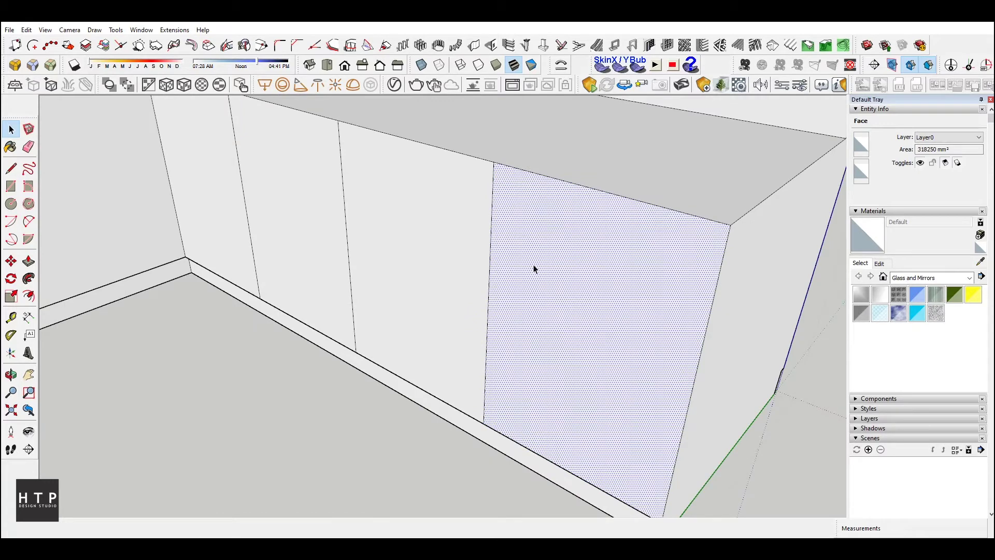
pyautogui.scroll(3, 486, 171)
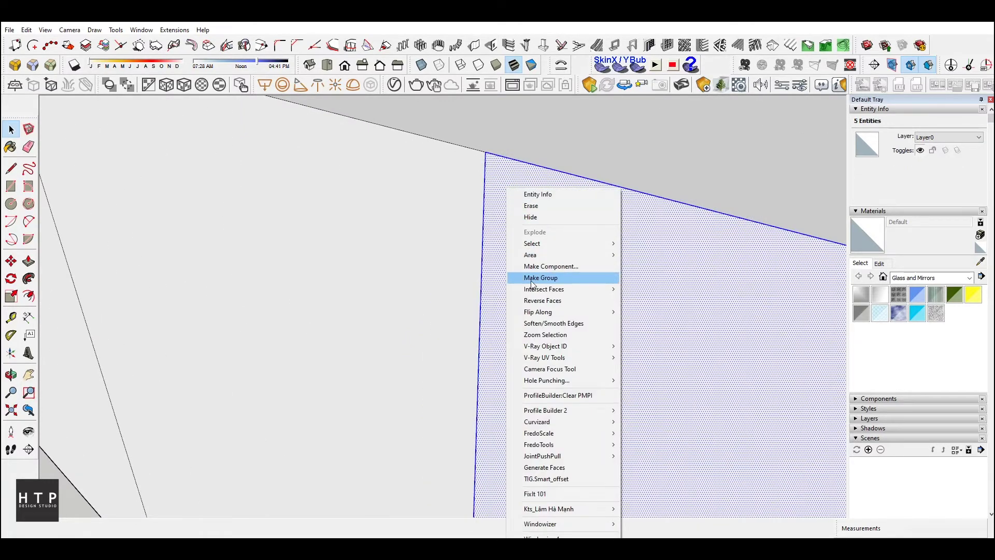
# Group the end door face, offset its outline and push it out as a thin panel
pyautogui.click(540, 278)
pyautogui.doubleClick(493, 247)
pyautogui.press('f')
pyautogui.click(485, 232)
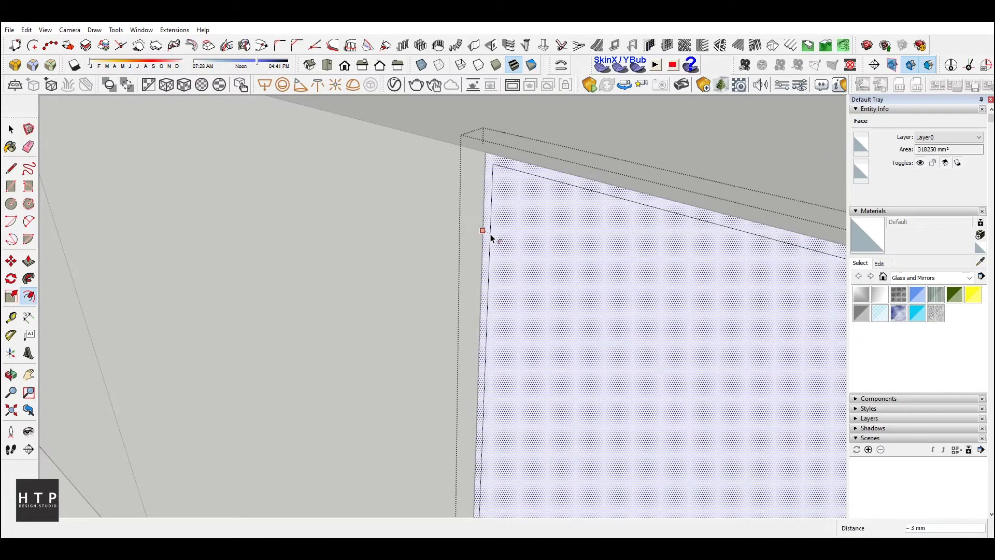
pyautogui.write('1p')
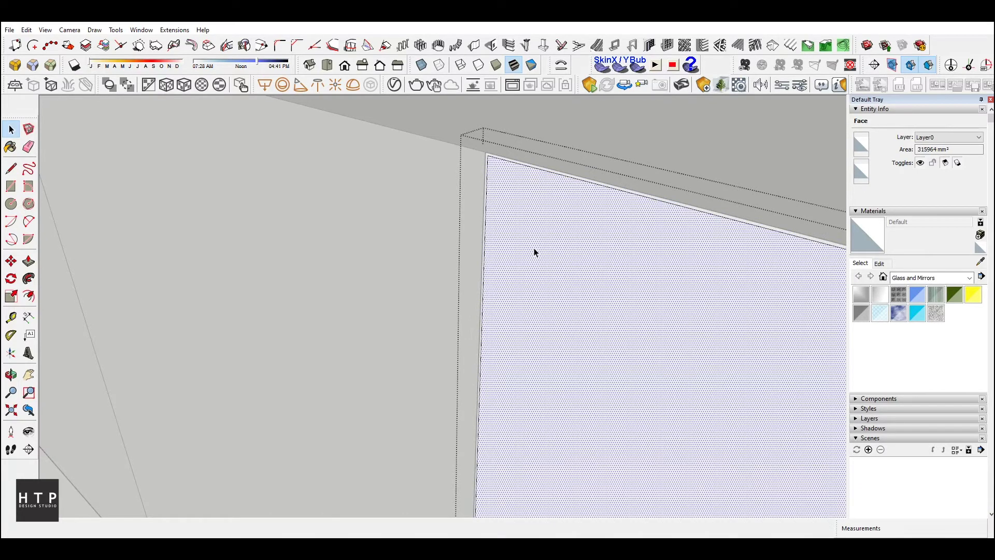
pyautogui.click(527, 263)
pyautogui.press('Return')
pyautogui.moveTo(526, 262)
pyautogui.mouseDown(button='middle')
pyautogui.moveTo(431, 227)
pyautogui.moveTo(600, 280)
pyautogui.moveTo(567, 399)
pyautogui.mouseUp(button='middle')
pyautogui.press('space')
pyautogui.scroll(2, 567, 397)
# Turn the door panel into a component
pyautogui.rightClick(549, 380)
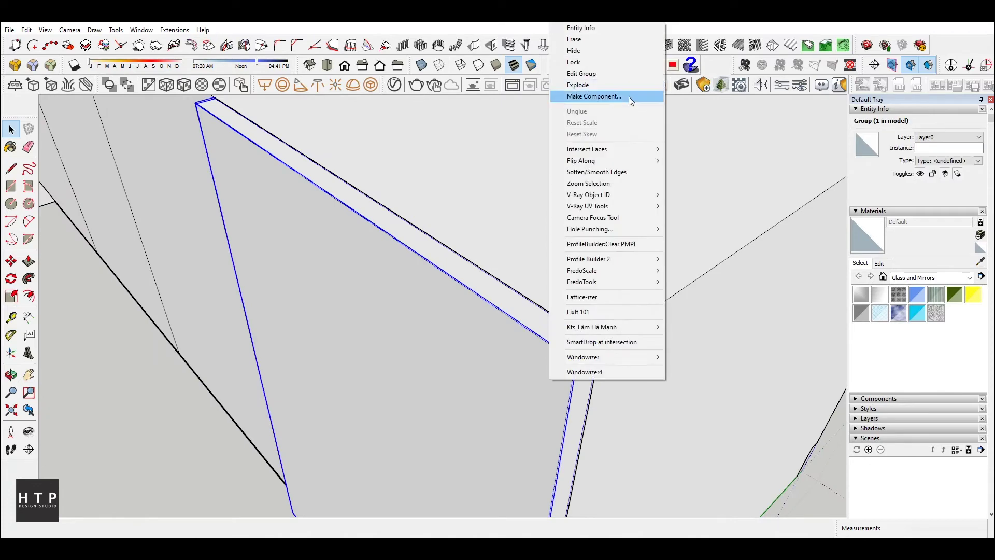
pyautogui.click(628, 98)
pyautogui.write('m')
pyautogui.click(511, 405)
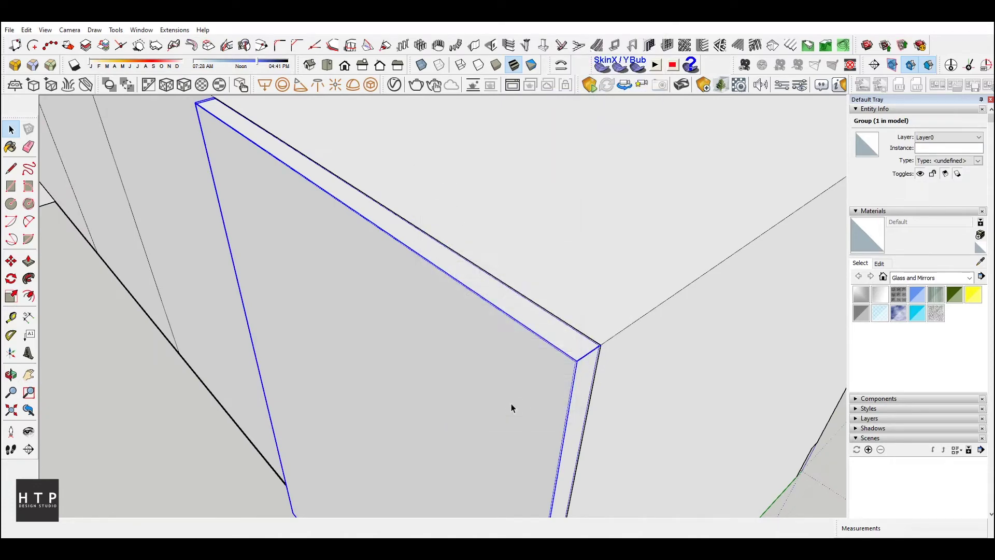
# Copy the door component along the front as a three-copy array
pyautogui.press('m')
pyautogui.click(600, 345)
pyautogui.moveTo(215, 97); pyautogui.dragTo(456, 207, button='middle')
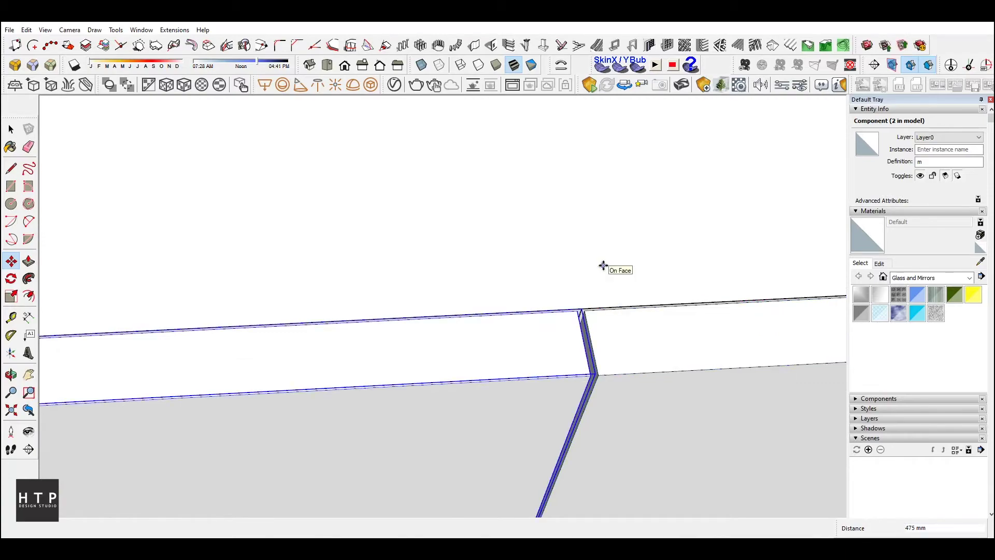
pyautogui.scroll(-2, 606, 259)
pyautogui.press('Return')
pyautogui.scroll(-3, 613, 251)
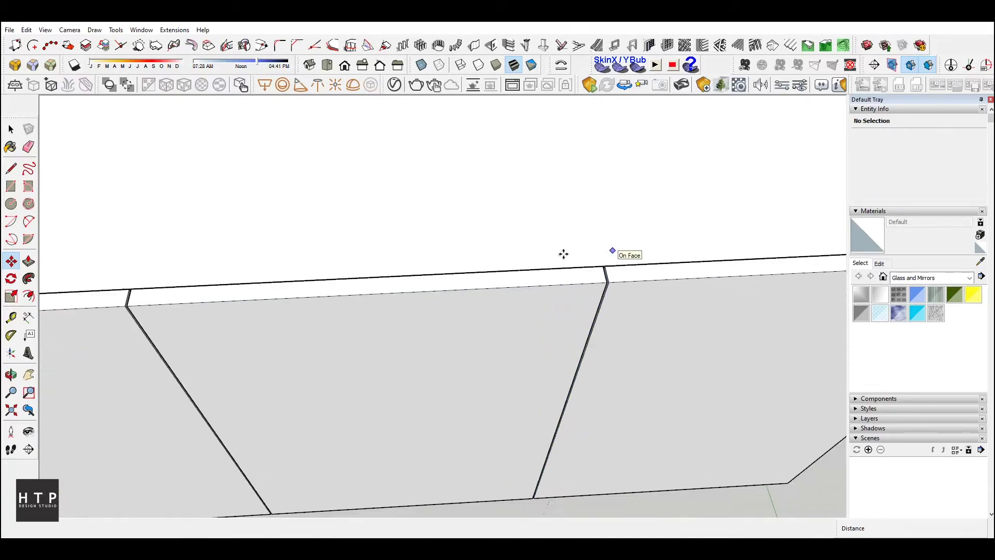
pyautogui.moveTo(561, 251)
pyautogui.mouseDown(button='middle')
pyautogui.moveTo(304, 166)
pyautogui.moveTo(530, 275)
pyautogui.moveTo(191, 263)
pyautogui.mouseUp(button='middle')
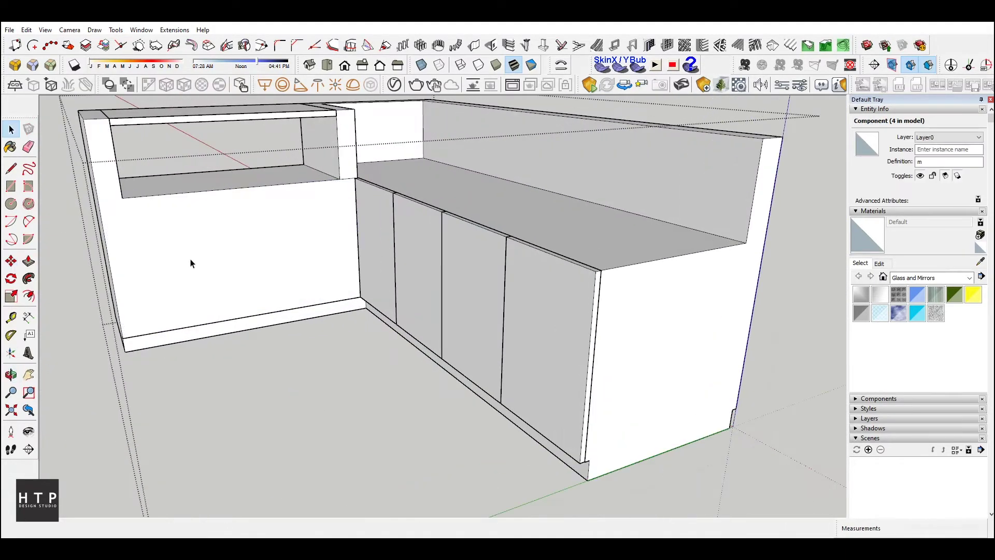
# Copy the left section's front edges down 50 mm
pyautogui.click(145, 208)
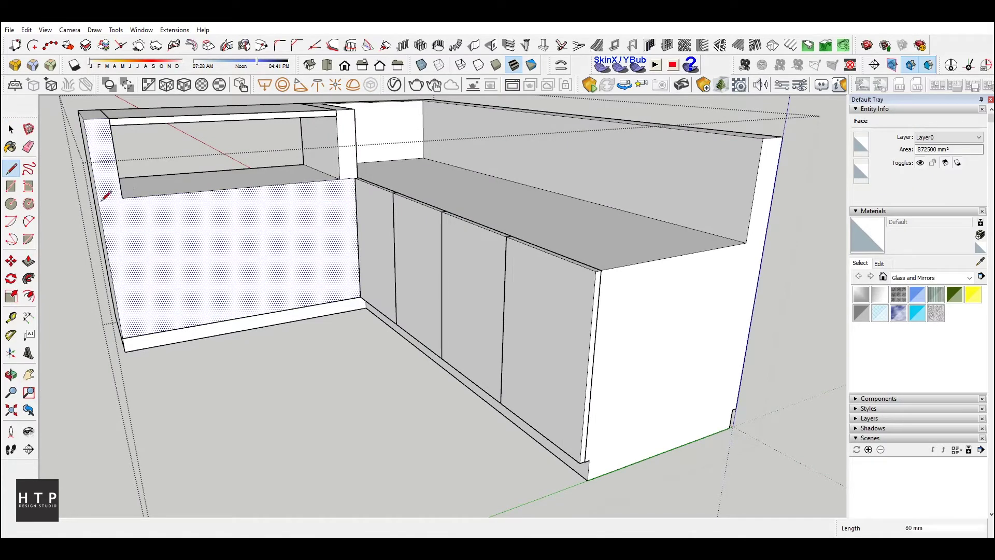
pyautogui.scroll(5, 266, 206)
pyautogui.scroll(3, 298, 173)
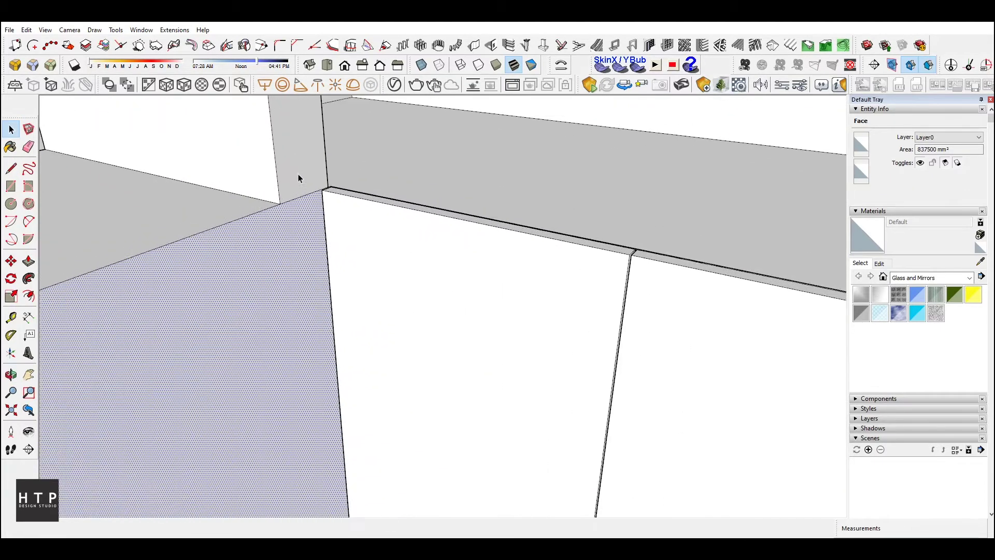
pyautogui.click(288, 206)
pyautogui.keyDown('ctrl'); pyautogui.click(318, 195); pyautogui.keyUp('ctrl')
pyautogui.scroll(-6, 394, 175)
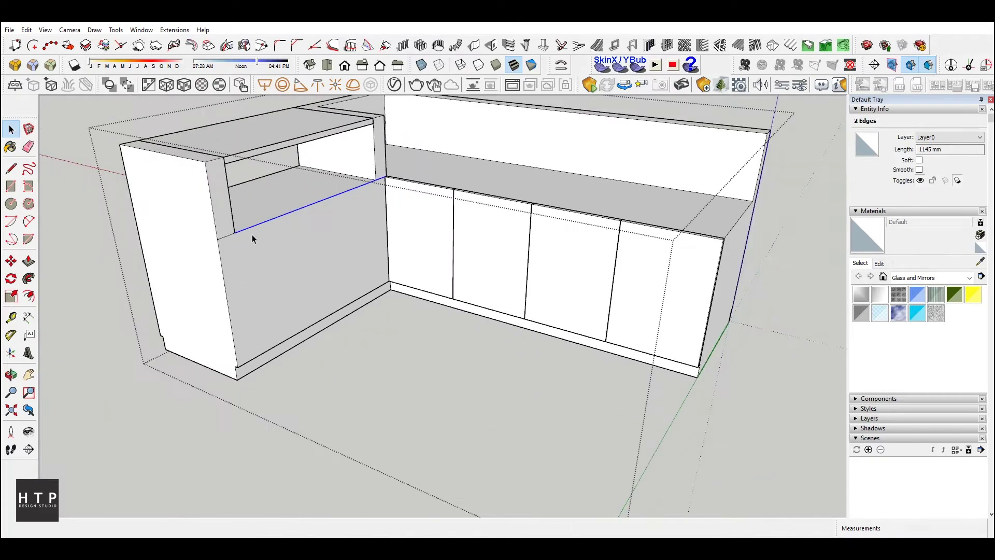
pyautogui.scroll(6, 251, 234)
pyautogui.click(190, 243)
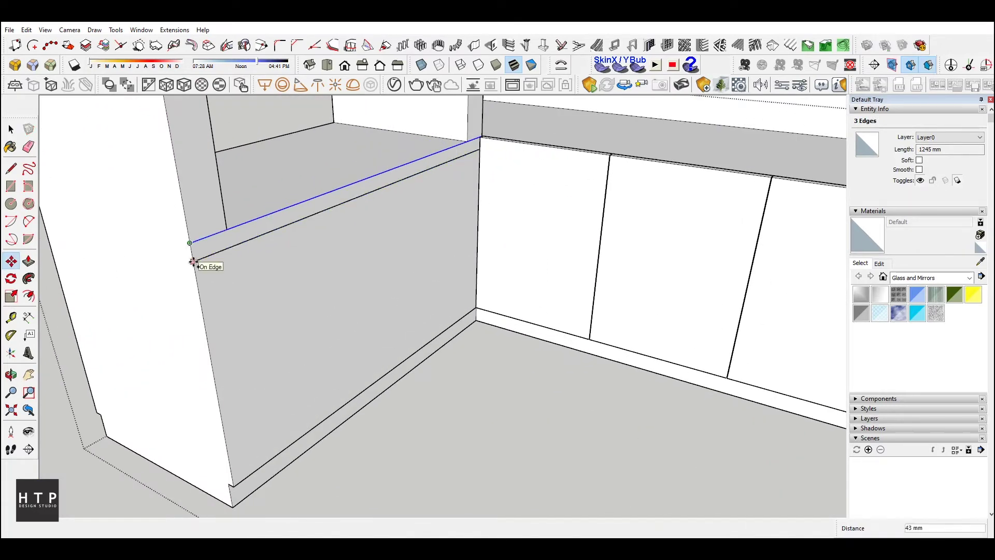
pyautogui.write('50')
# Delete the stray 100 mm edge on the lower front panel, then undo a trial edge copy
pyautogui.click(218, 296)
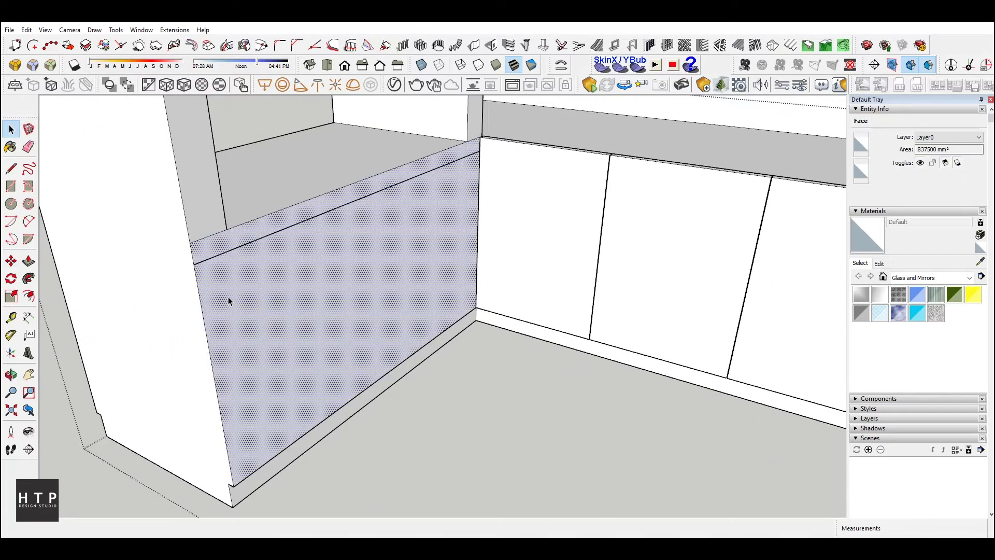
pyautogui.doubleClick(224, 297)
pyautogui.click(207, 261)
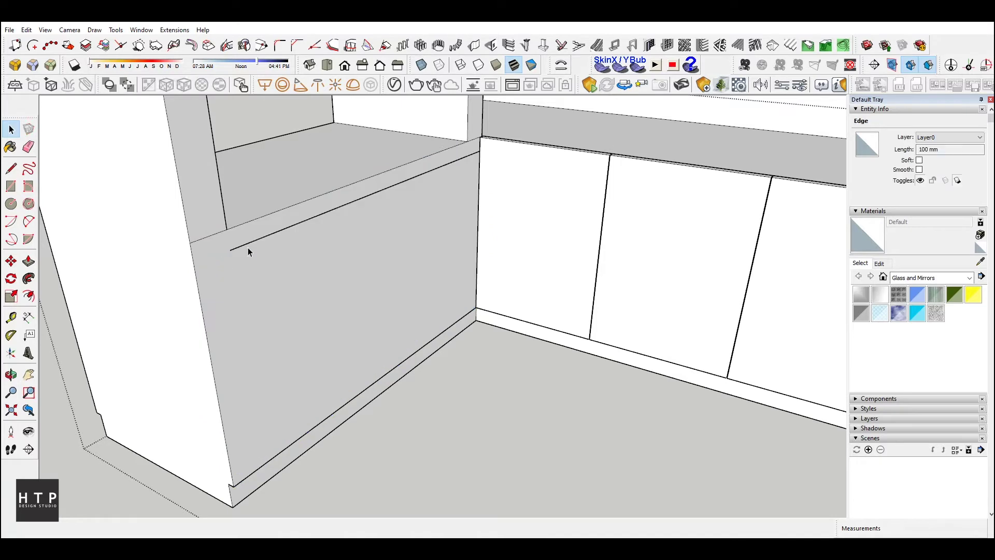
pyautogui.press('Delete')
pyautogui.doubleClick(230, 244)
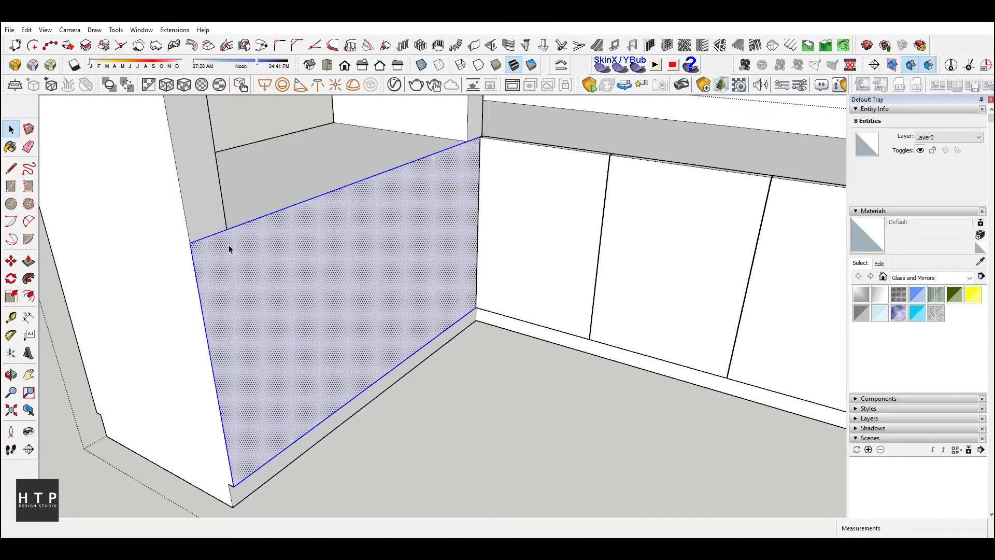
pyautogui.click(204, 237)
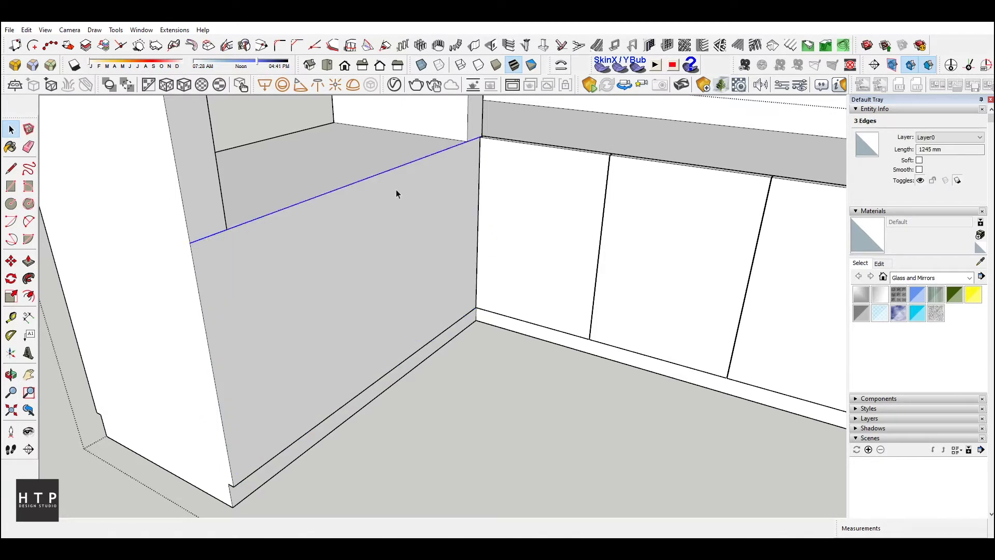
pyautogui.click(229, 234)
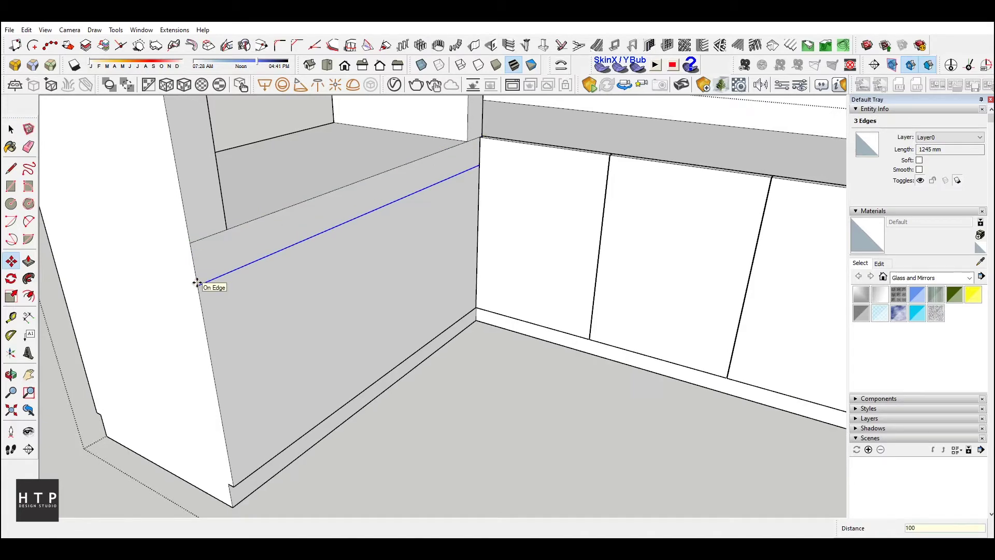
pyautogui.press('m')
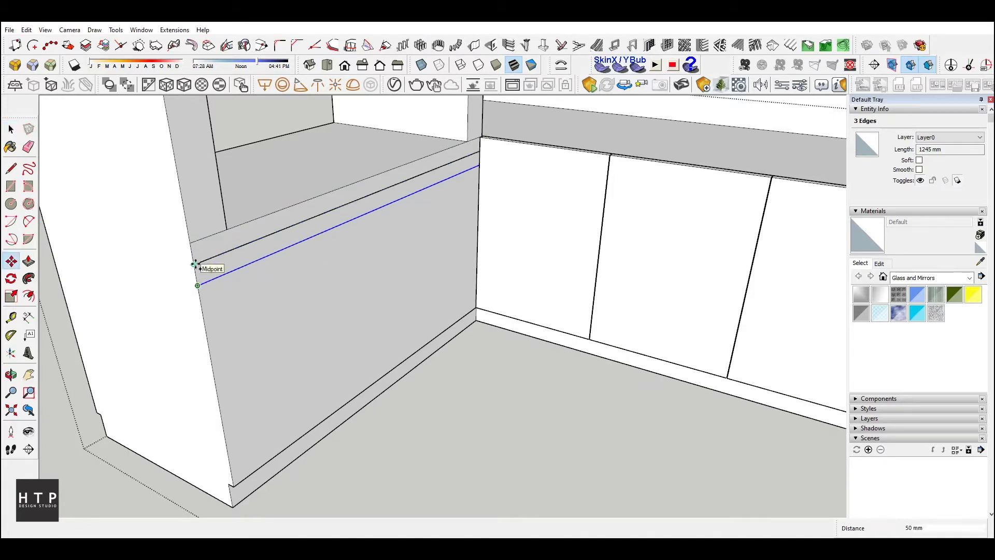
pyautogui.click(214, 242)
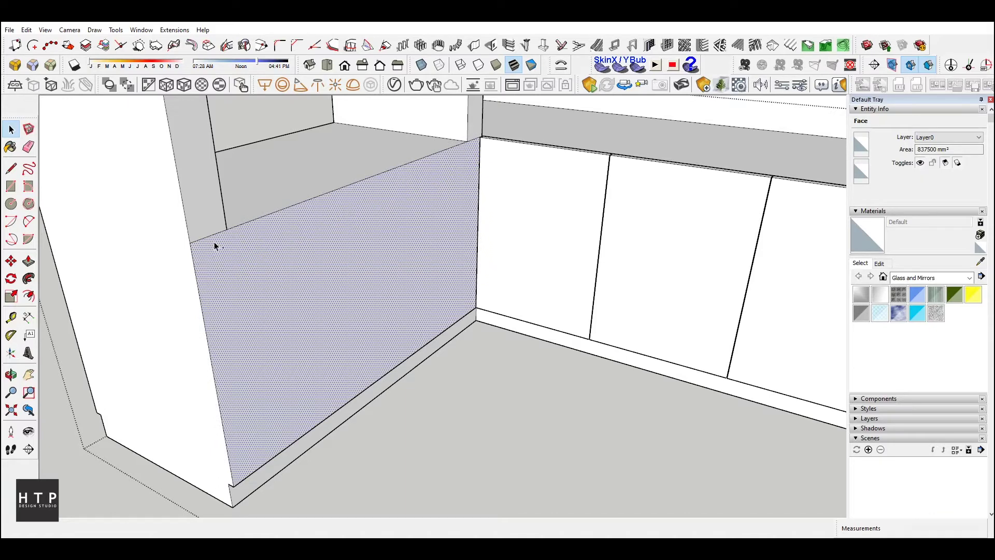
pyautogui.hotkey('ctrl', 'z')
# Make the selected door panel component unique
pyautogui.press('l')
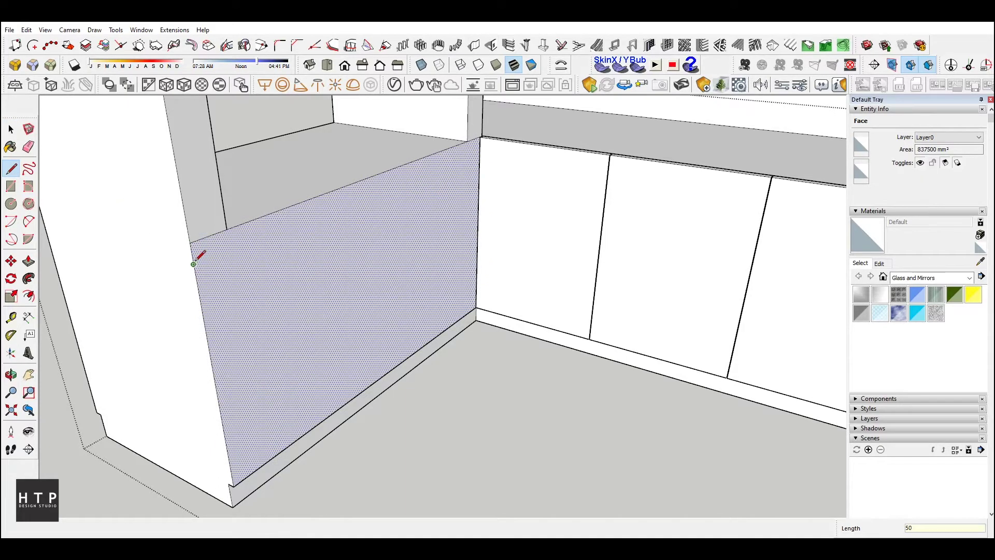
pyautogui.scroll(3, 444, 211)
pyautogui.scroll(3, 489, 173)
pyautogui.press('space')
pyautogui.click(515, 207)
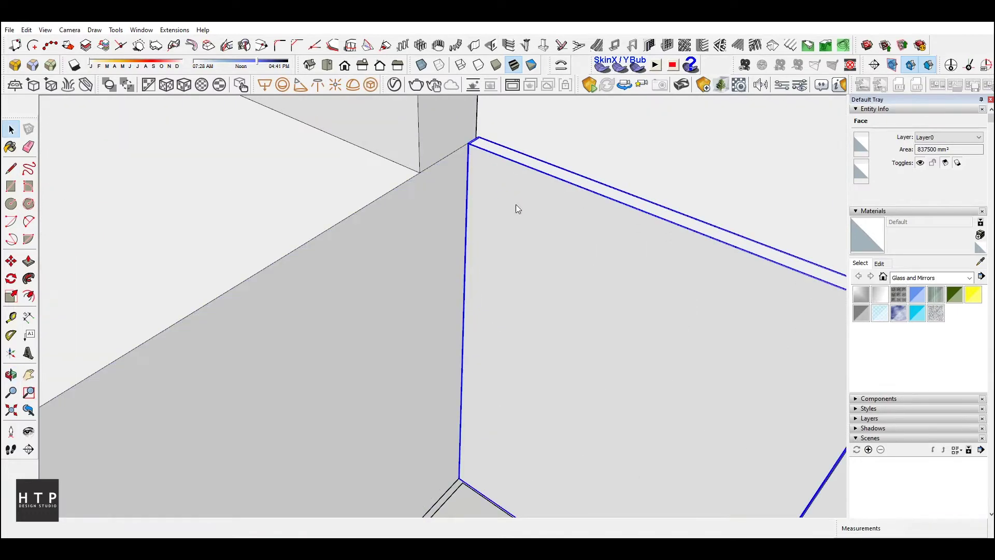
pyautogui.rightClick(516, 204)
pyautogui.click(550, 159)
# Draw a line splitting the inner wall face, then undo it
pyautogui.click(432, 183)
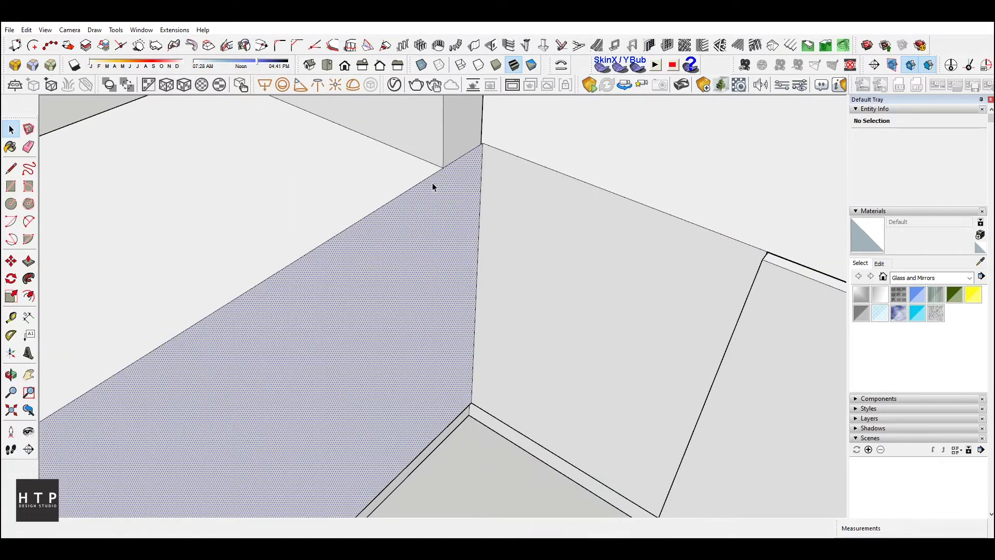
pyautogui.scroll(-2, 442, 203)
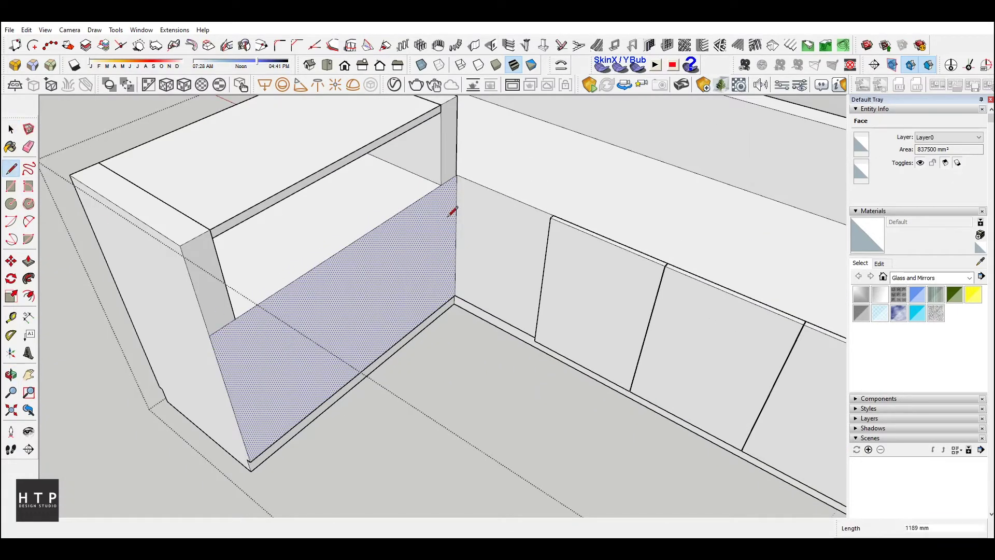
pyautogui.click(457, 184)
pyautogui.press('space')
pyautogui.click(307, 333)
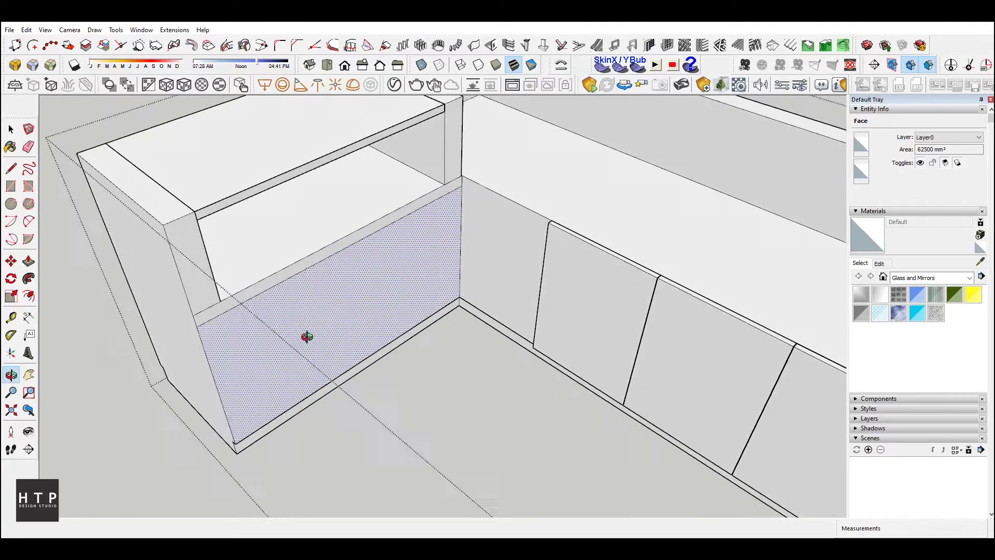
pyautogui.scroll(3, 206, 270)
pyautogui.hotkey('ctrl', 'z')
# Offset the lower front face 50 mm to create an inset frame
pyautogui.click(263, 260)
pyautogui.press('f')
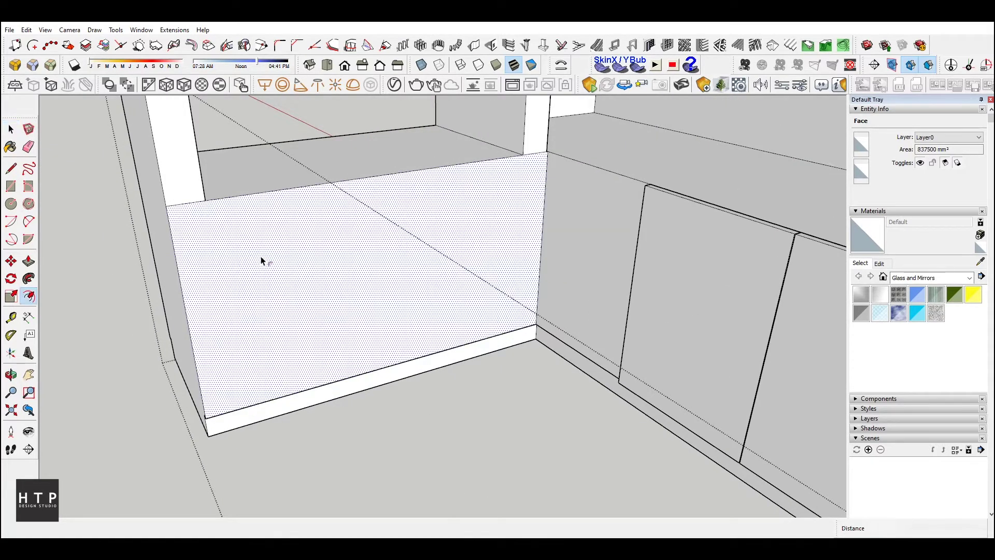
pyautogui.write('50')
pyautogui.press('Return')
pyautogui.press('space')
pyautogui.click(233, 293)
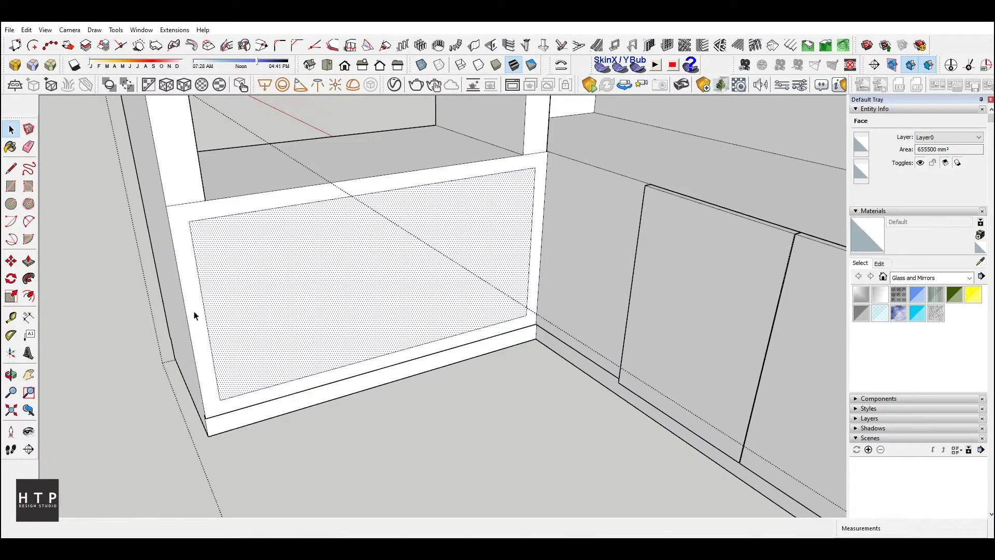
pyautogui.click(222, 400)
pyautogui.press('m')
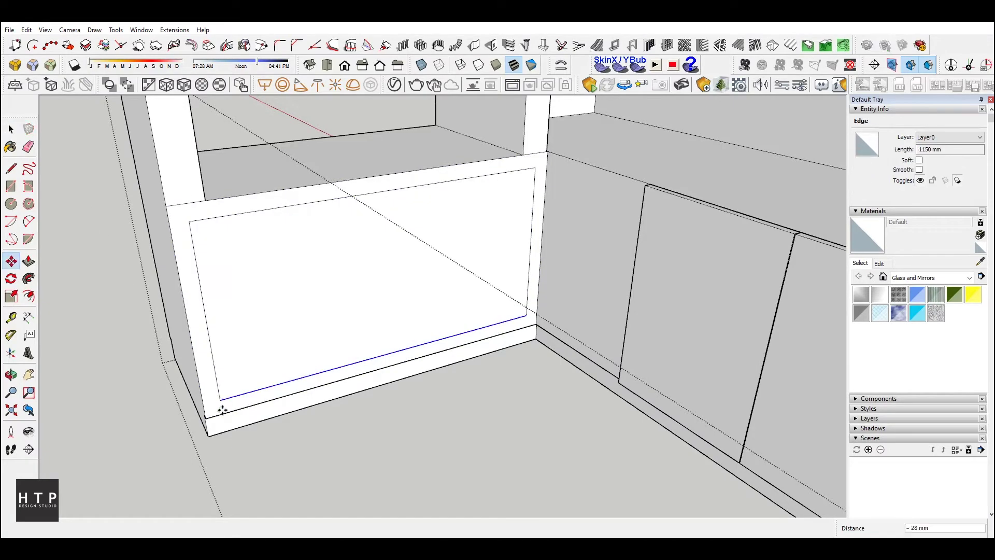
# Push the inner panel back into the cabinet to open the compartment
pyautogui.click(249, 385)
pyautogui.press('p')
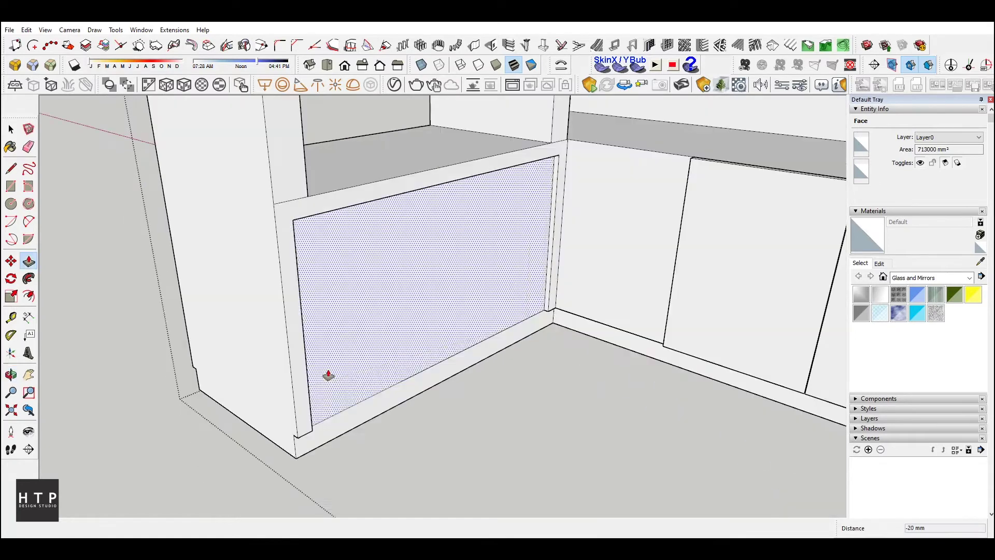
pyautogui.click(311, 349)
pyautogui.click(200, 378)
pyautogui.press('space')
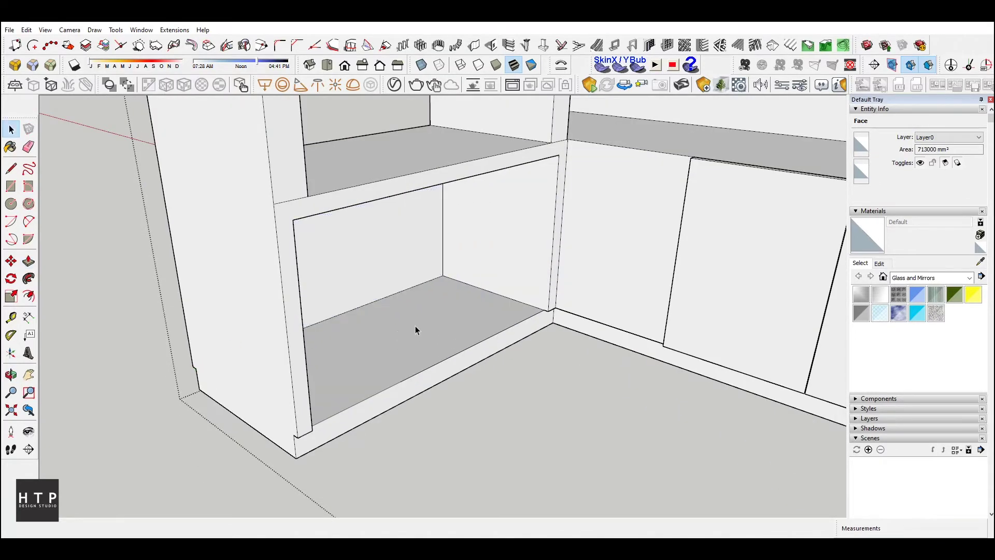
pyautogui.scroll(-5, 416, 325)
pyautogui.moveTo(329, 363); pyautogui.dragTo(333, 316, button='middle')
pyautogui.scroll(5, 139, 413)
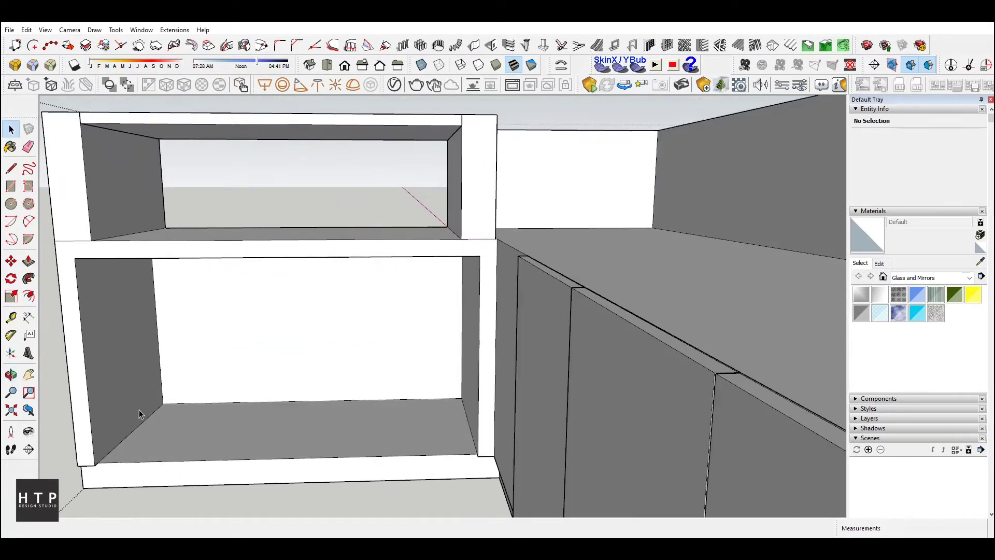
# Divide the lower compartment's side edge into two 310 mm halves
pyautogui.rightClick(91, 429)
pyautogui.click(104, 217)
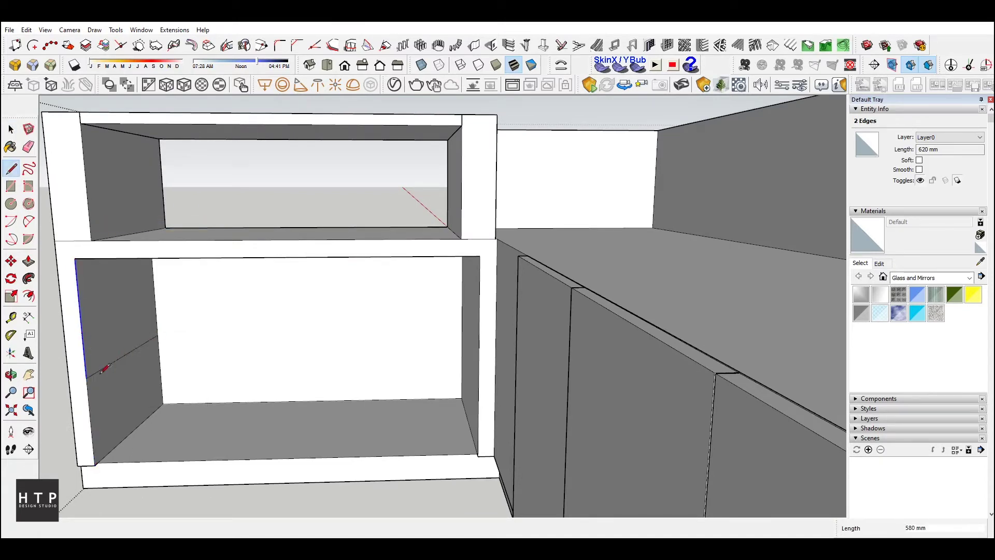
pyautogui.click(87, 373)
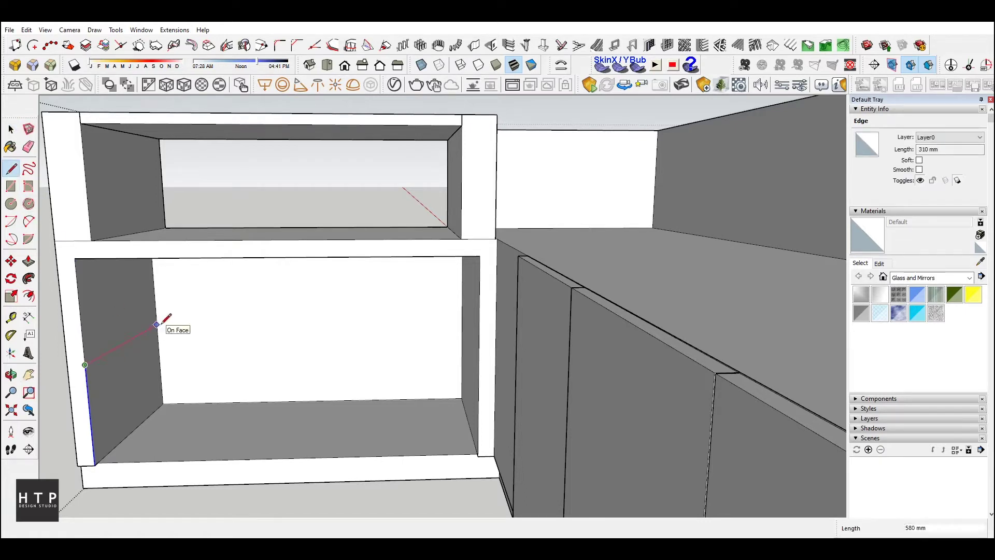
pyautogui.write('20')
# Push/Pull the shelf strip at the midpoint into a full-width middle shelf
pyautogui.press('space')
pyautogui.click(90, 372)
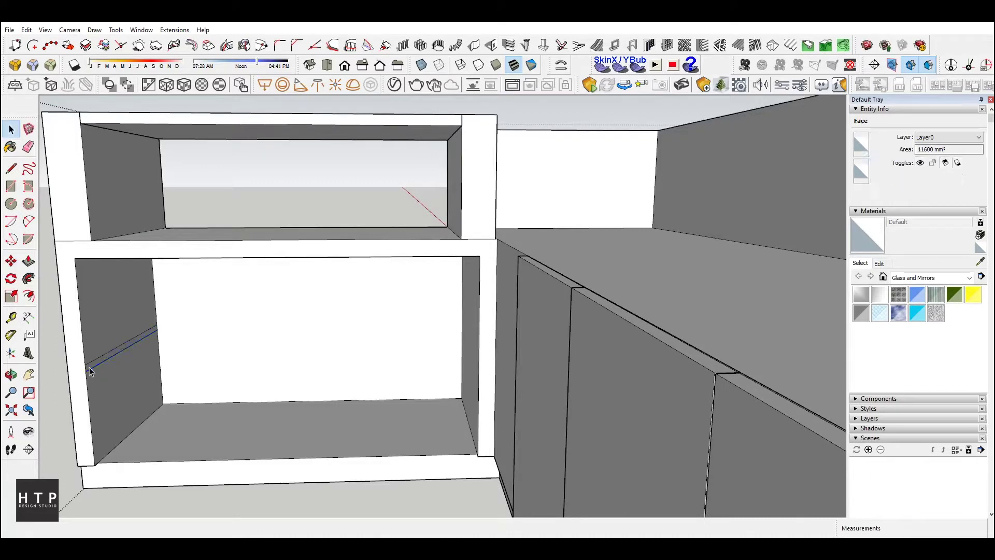
pyautogui.press('p')
pyautogui.moveTo(89, 371); pyautogui.dragTo(474, 382)
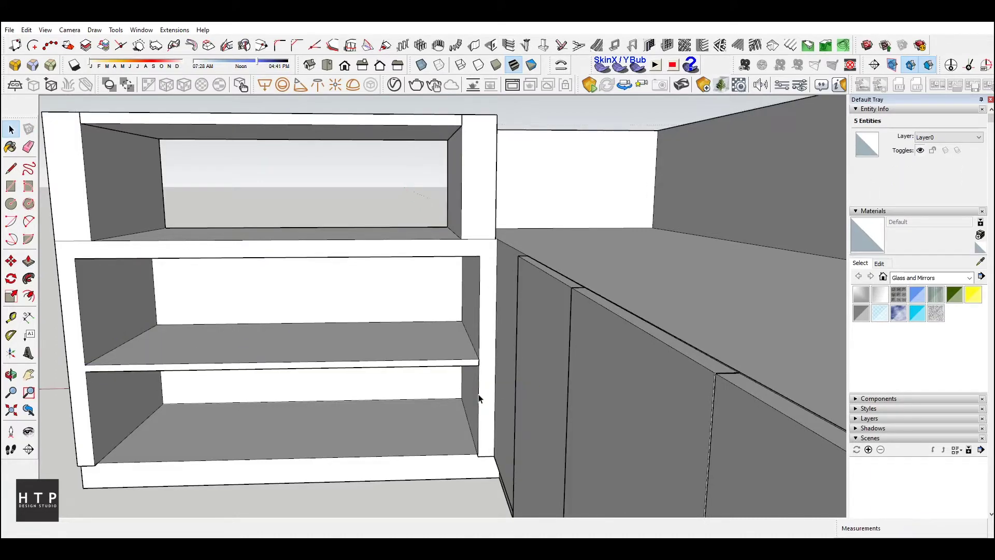
pyautogui.moveTo(474, 383); pyautogui.dragTo(411, 402, button='middle')
pyautogui.scroll(-3, 373, 389)
pyautogui.scroll(4, 339, 362)
# Draw a rectangle across the top front opening and make it a group
pyautogui.scroll(2, 437, 358)
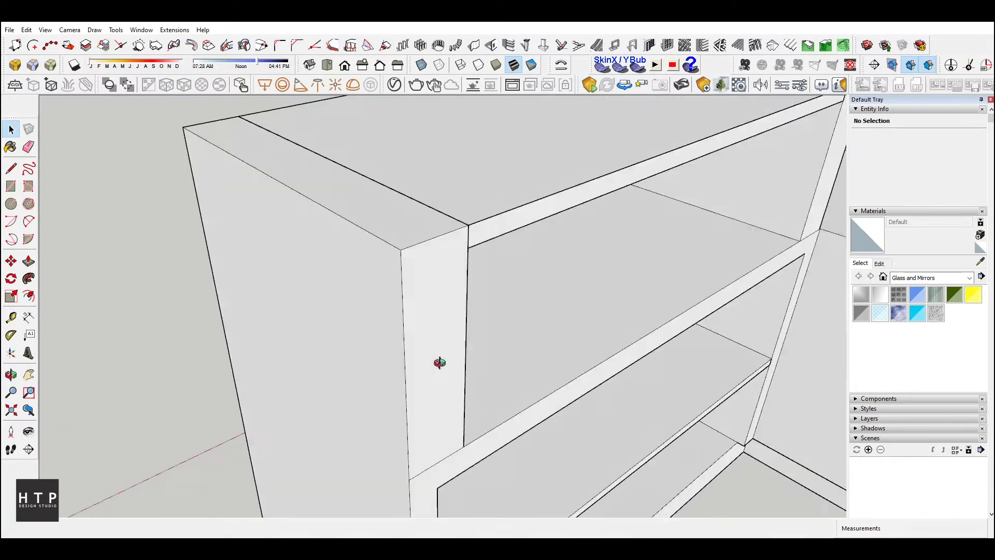
pyautogui.scroll(2, 390, 357)
pyautogui.moveTo(390, 357); pyautogui.dragTo(197, 289, button='middle')
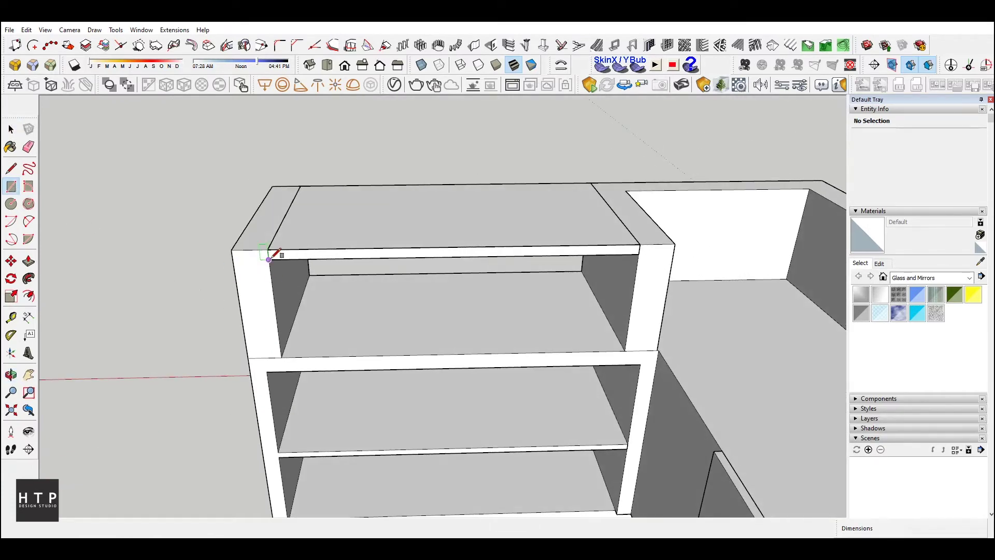
pyautogui.click(631, 345)
pyautogui.rightClick(545, 323)
pyautogui.click(588, 291)
# Flip the panel's face outward and paint it Translucent Glass Gray
pyautogui.doubleClick(378, 301)
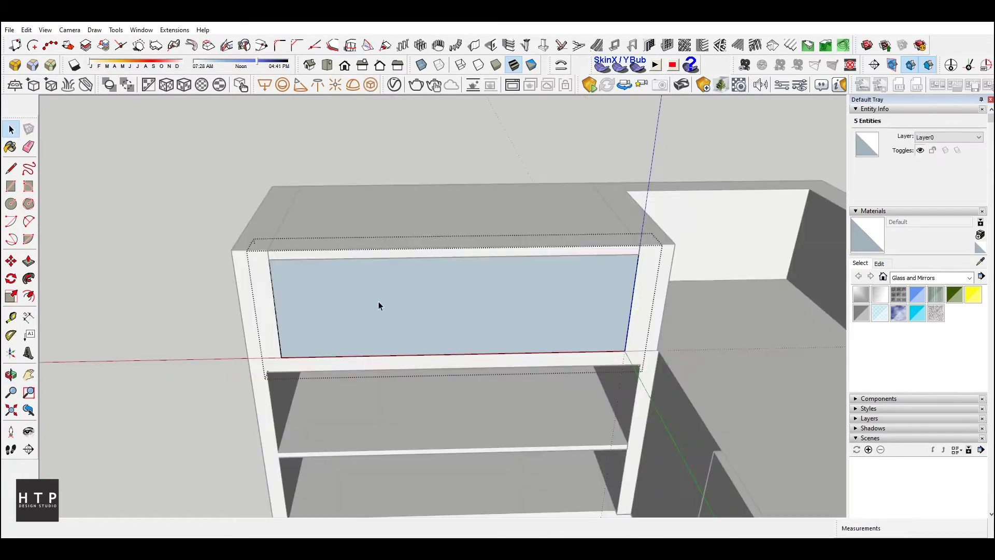
pyautogui.click(332, 307)
pyautogui.press('o')
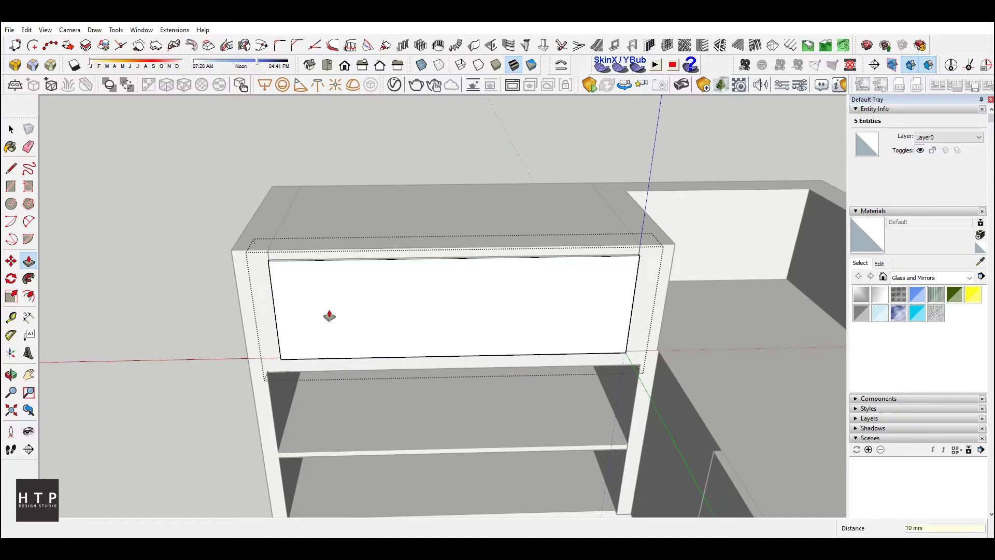
pyautogui.moveTo(329, 316); pyautogui.dragTo(444, 323)
pyautogui.scroll(5, 344, 338)
pyautogui.click(344, 338)
pyautogui.press('m')
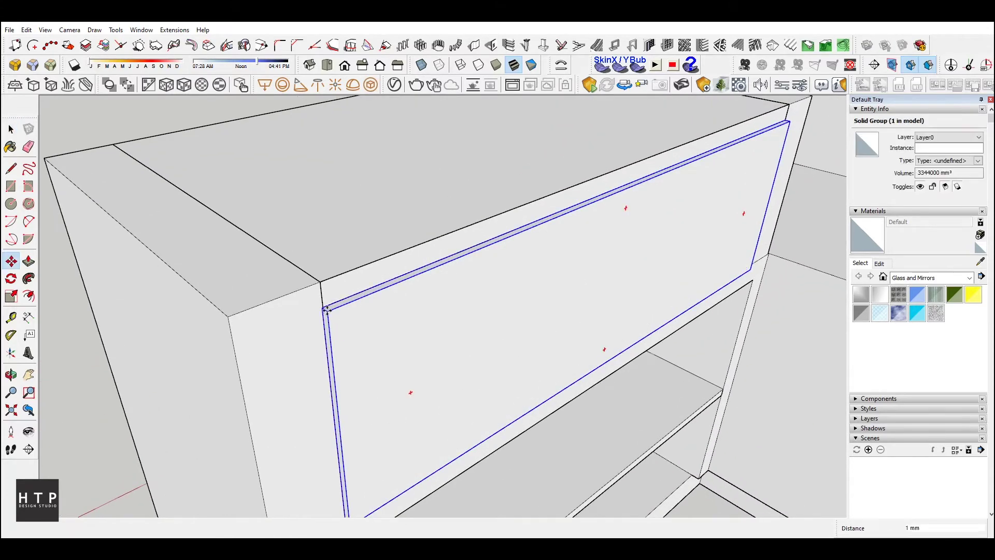
pyautogui.click(429, 317)
pyautogui.scroll(-5, 429, 317)
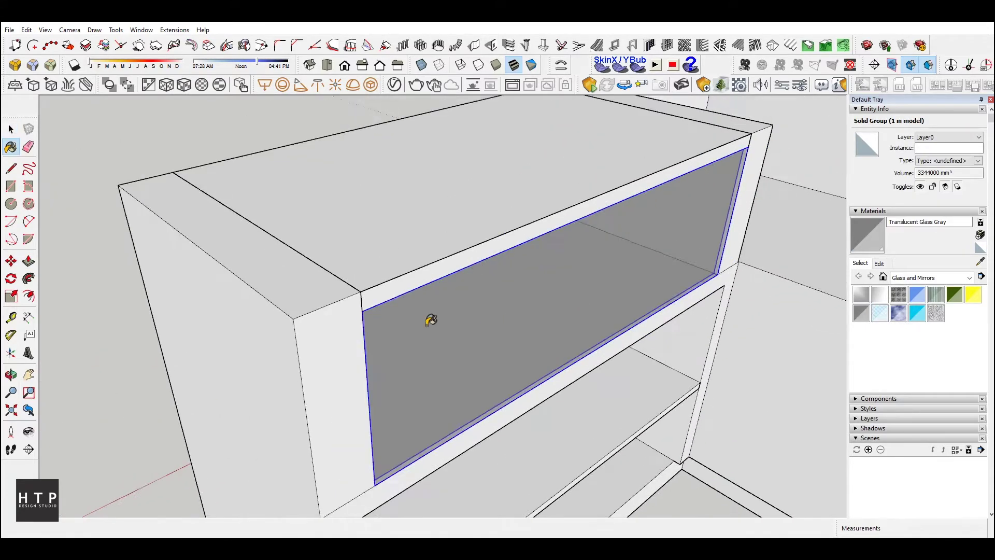
pyautogui.moveTo(429, 316); pyautogui.dragTo(371, 315, button='middle')
# Draw a second rectangle over the opening and select it
pyautogui.click(95, 229)
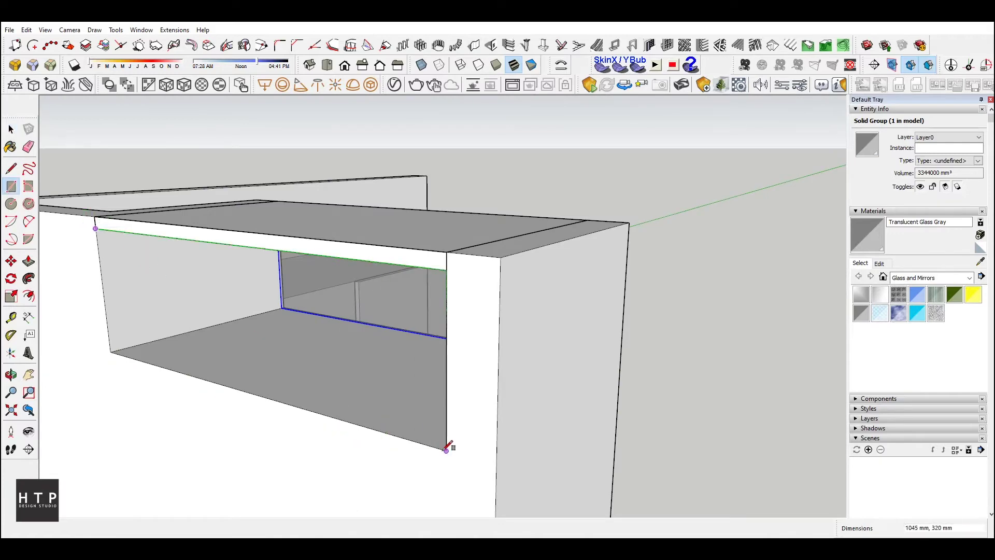
pyautogui.click(446, 450)
pyautogui.press('space')
pyautogui.doubleClick(377, 378)
pyautogui.rightClick(376, 377)
pyautogui.press('Escape')
# Paint the glass group's inner face Translucent Glass Gray
pyautogui.doubleClick(294, 332)
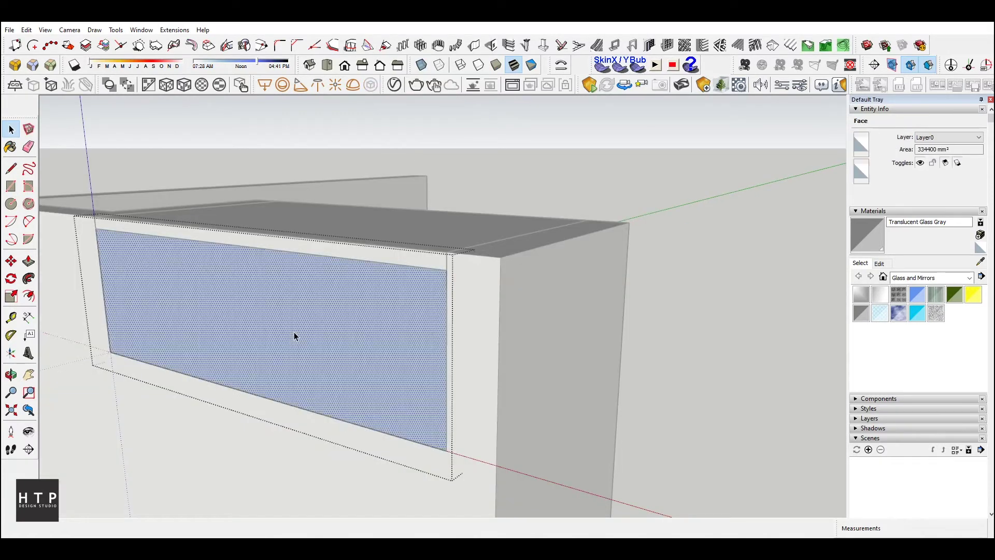
pyautogui.click(867, 240)
pyautogui.click(401, 328)
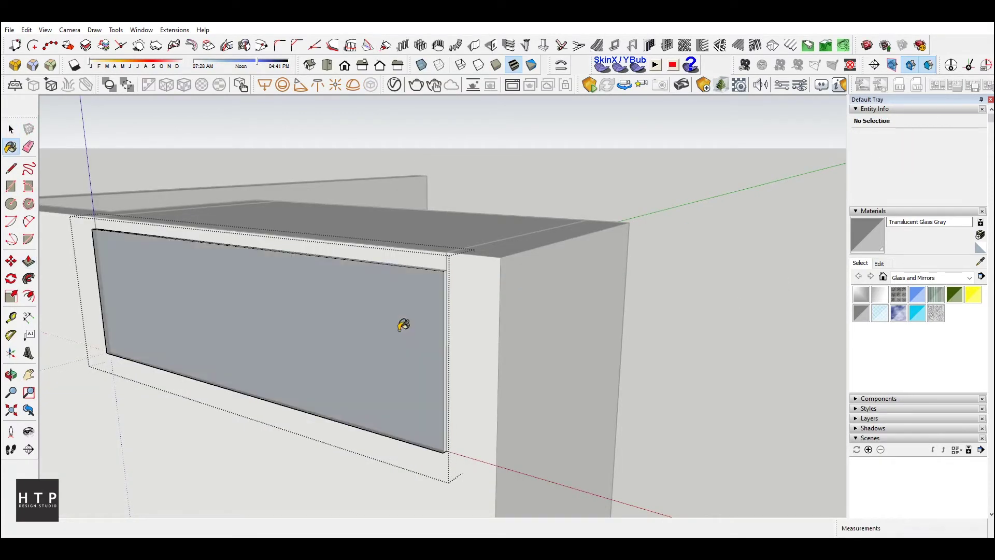
pyautogui.press('space')
pyautogui.press('Escape')
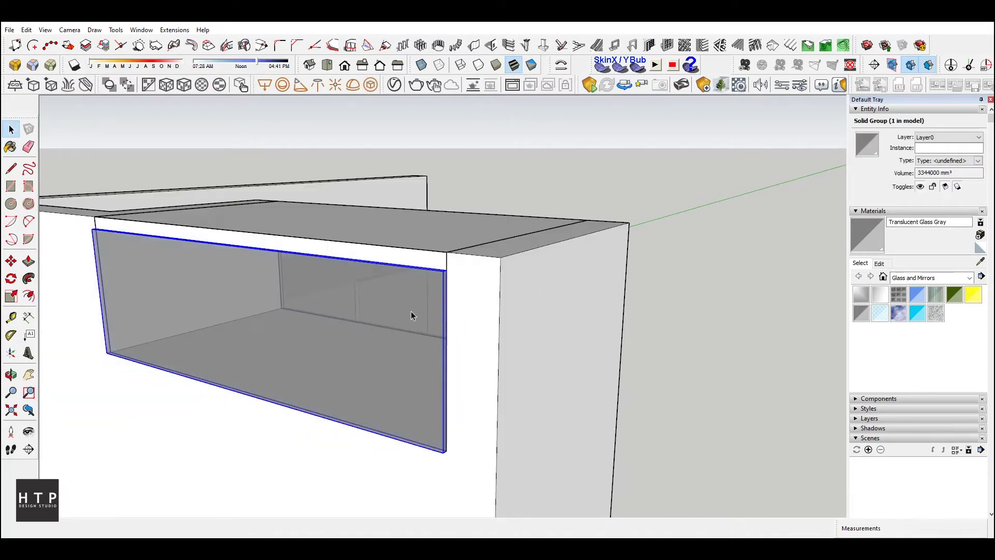
pyautogui.moveTo(411, 310)
pyautogui.mouseDown(button='middle')
pyautogui.moveTo(474, 342)
pyautogui.moveTo(344, 371)
pyautogui.mouseUp(button='middle')
# Move the glass panel 2 mm into place
pyautogui.press('m')
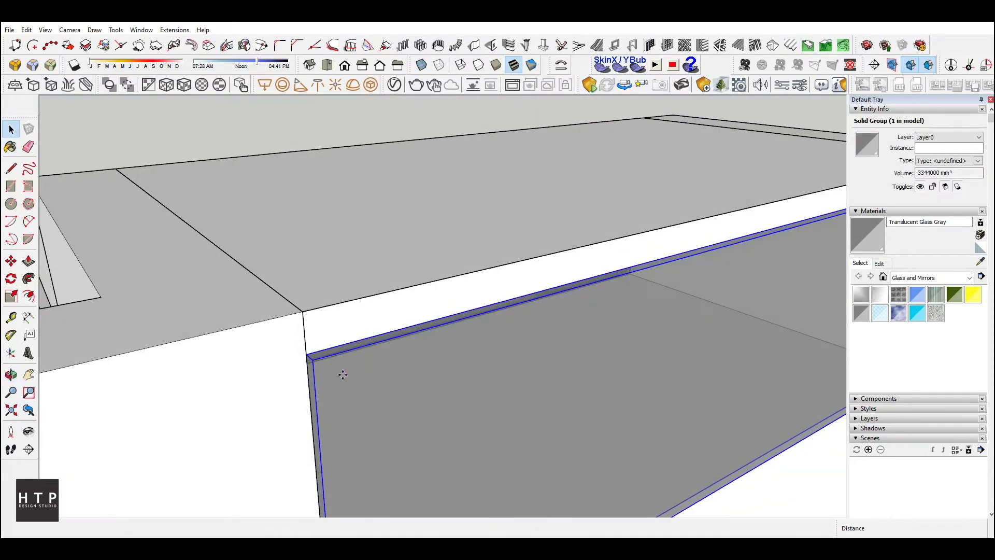
pyautogui.click(305, 356)
pyautogui.write('2')
pyautogui.press('Return')
pyautogui.press('space')
pyautogui.scroll(-3, 414, 304)
pyautogui.scroll(-3, 414, 303)
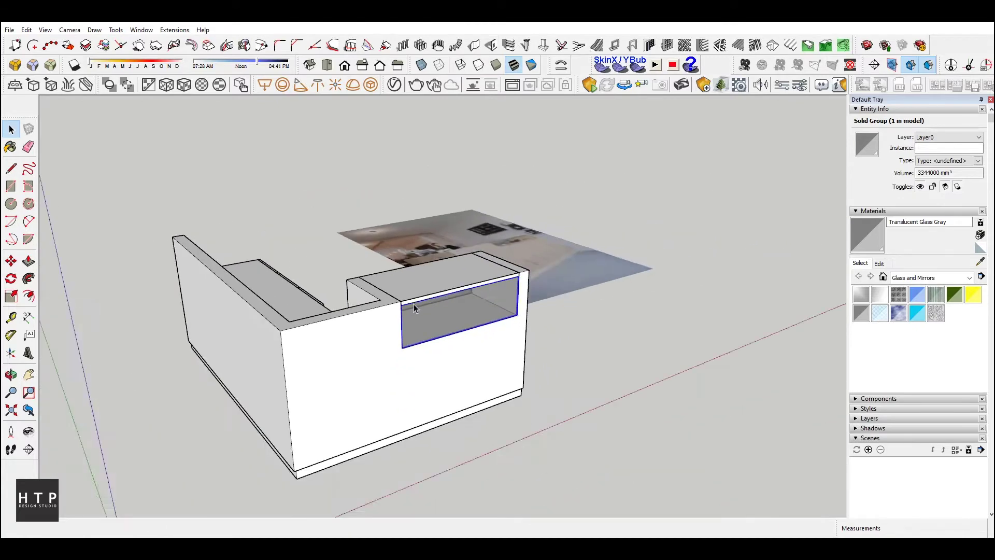
pyautogui.moveTo(414, 304); pyautogui.dragTo(321, 345, button='middle')
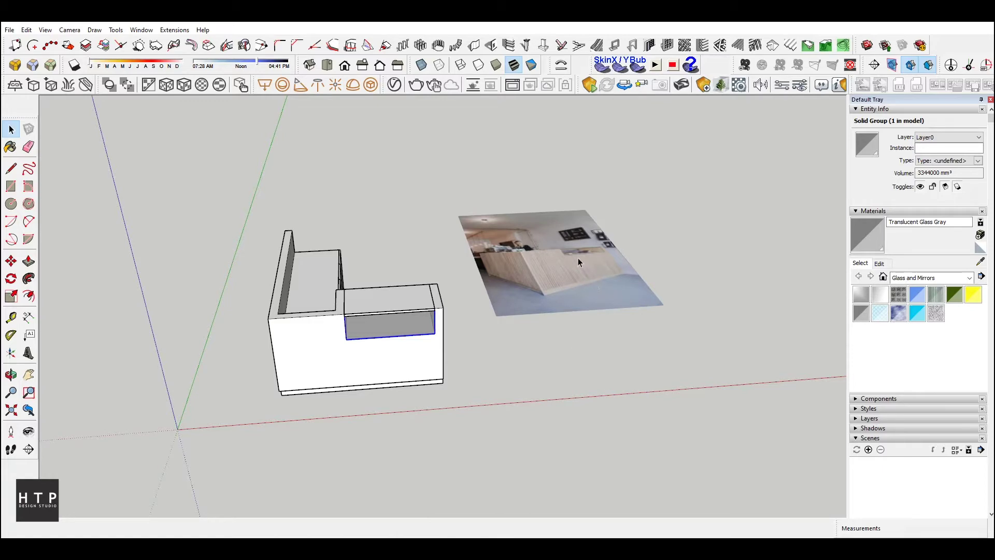
pyautogui.moveTo(459, 379); pyautogui.dragTo(534, 239, button='middle')
pyautogui.click(458, 377)
pyautogui.scroll(4, 534, 240)
pyautogui.scroll(3, 615, 239)
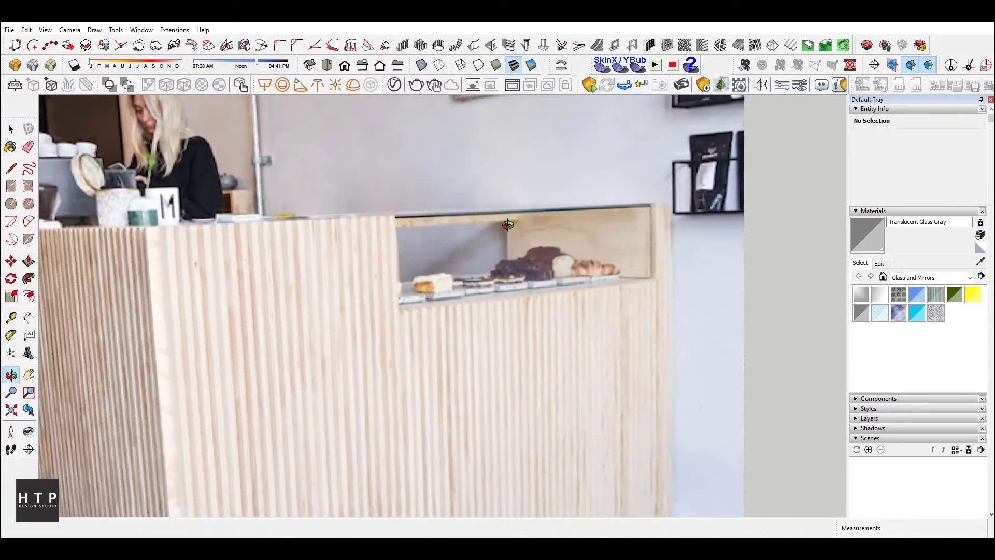
pyautogui.scroll(-3, 583, 180)
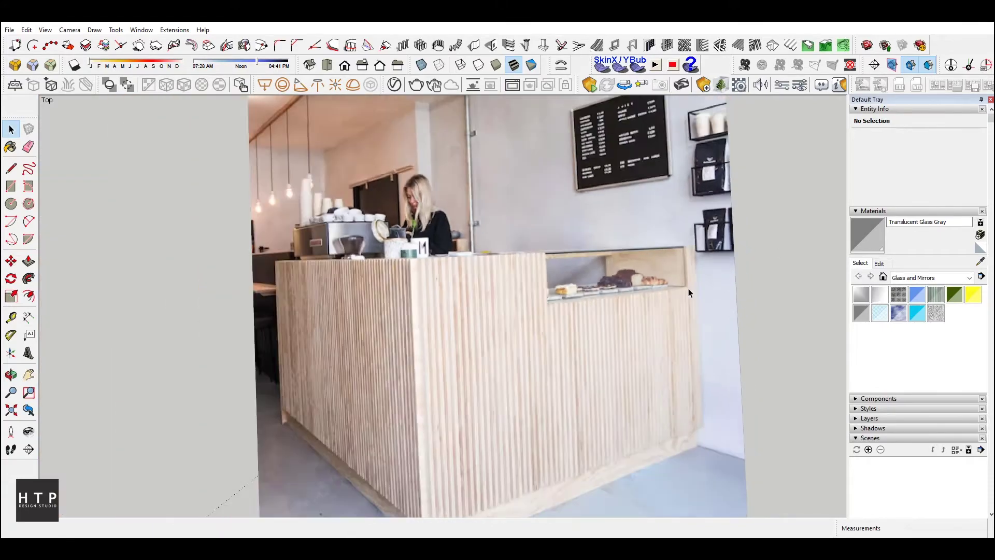
pyautogui.scroll(-4, 689, 288)
pyautogui.moveTo(688, 288)
pyautogui.mouseDown(button='middle')
pyautogui.moveTo(485, 407)
pyautogui.moveTo(515, 263)
pyautogui.moveTo(493, 340)
pyautogui.mouseUp(button='middle')
pyautogui.scroll(2, 485, 407)
pyautogui.scroll(2, 493, 340)
# Paint the glass display box, not the counter, Translucent Glass Gray
pyautogui.click(582, 289)
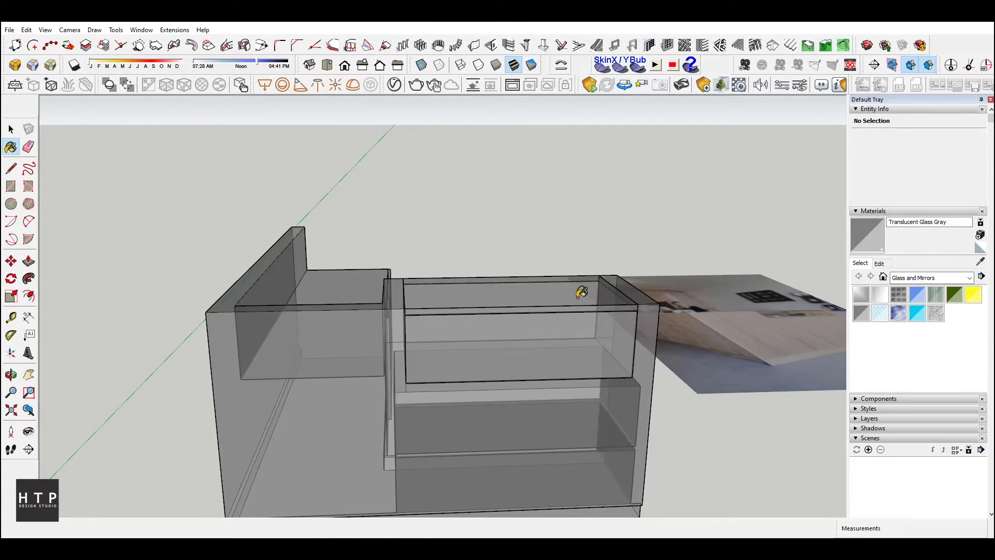
pyautogui.hotkey('ctrl', 'z')
pyautogui.press('space')
pyautogui.click(538, 296)
pyautogui.press('b')
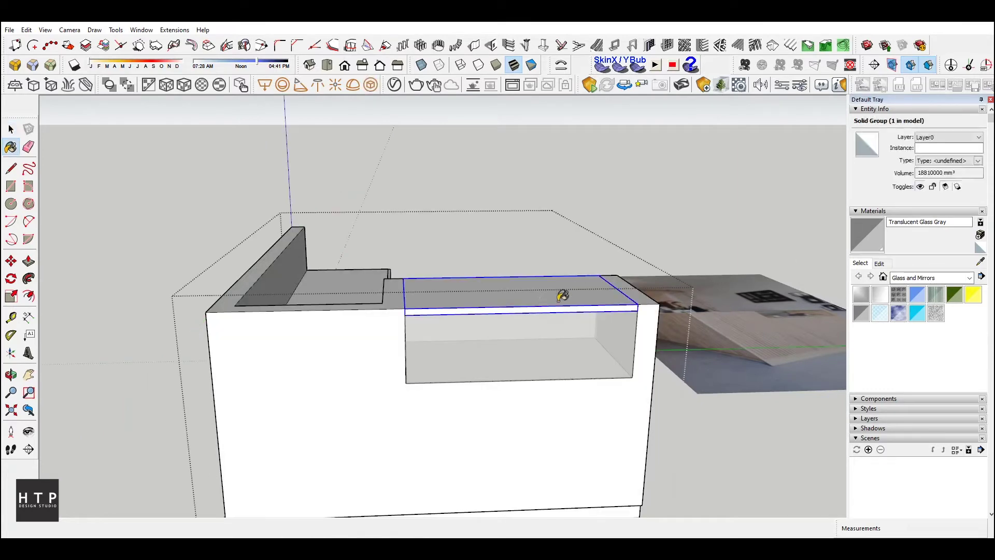
pyautogui.click(563, 296)
pyautogui.moveTo(563, 295); pyautogui.dragTo(622, 345, button='middle')
pyautogui.moveTo(479, 274)
pyautogui.mouseDown(button='middle')
pyautogui.moveTo(498, 228)
pyautogui.moveTo(482, 187)
pyautogui.mouseUp(button='middle')
pyautogui.scroll(5, 472, 233)
pyautogui.scroll(3, 469, 265)
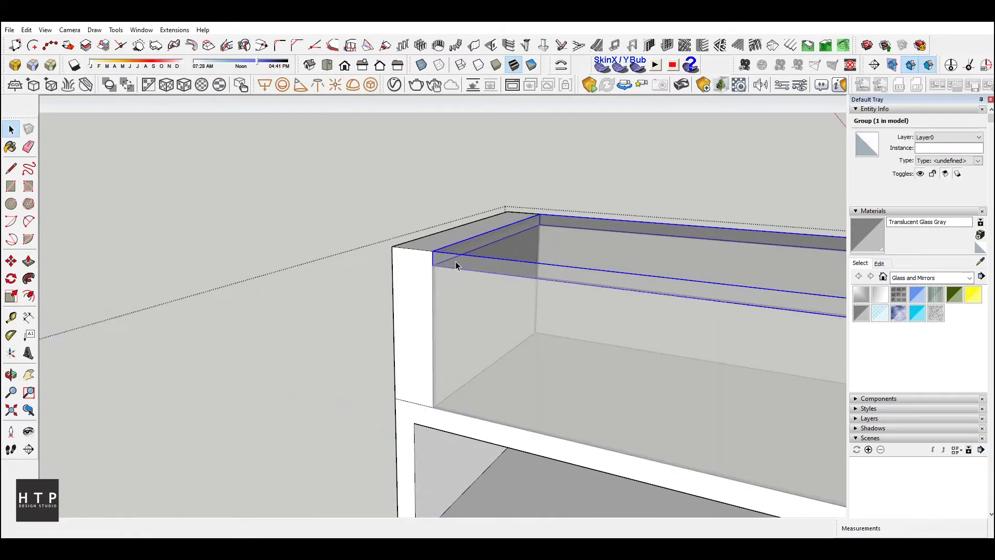
# Push the glass panel's top face down inside the counter
pyautogui.doubleClick(469, 266)
pyautogui.click(466, 260)
pyautogui.press('p')
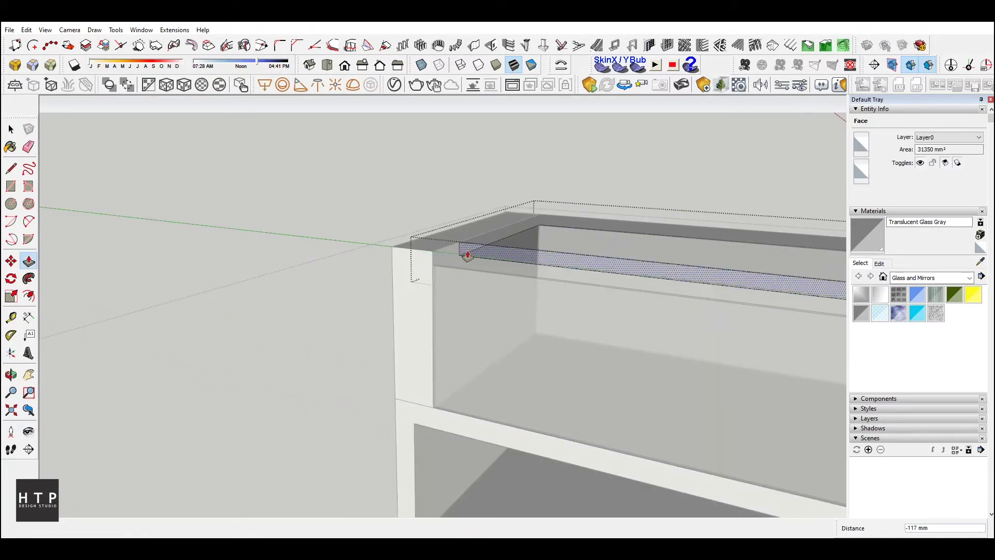
pyautogui.click(468, 254)
pyautogui.moveTo(467, 251)
pyautogui.mouseDown(button='middle')
pyautogui.moveTo(403, 298)
pyautogui.moveTo(311, 249)
pyautogui.mouseUp(button='middle')
pyautogui.press('space')
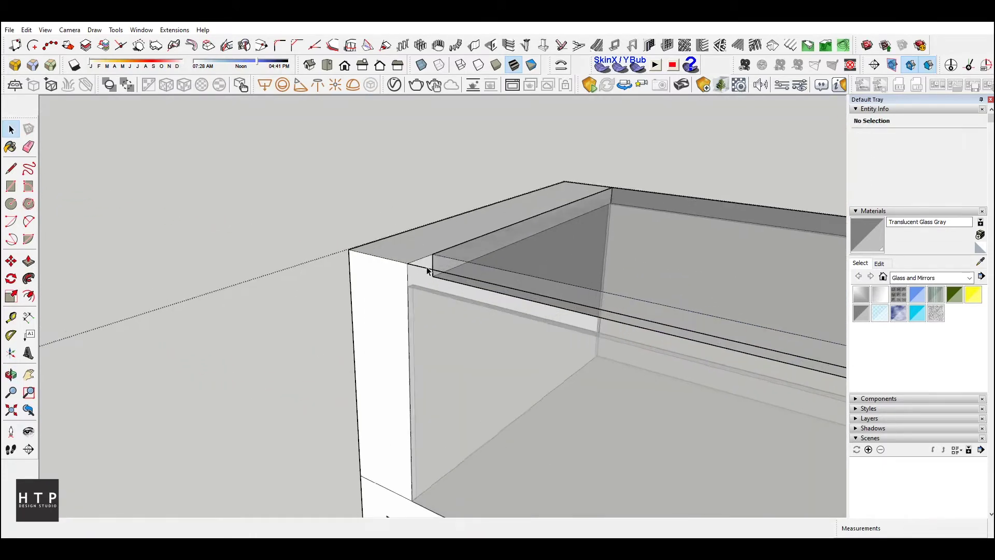
pyautogui.press('space')
pyautogui.moveTo(398, 260)
pyautogui.mouseDown(button='middle')
pyautogui.moveTo(412, 279)
pyautogui.moveTo(416, 267)
pyautogui.moveTo(354, 303)
pyautogui.mouseUp(button='middle')
pyautogui.click(413, 280)
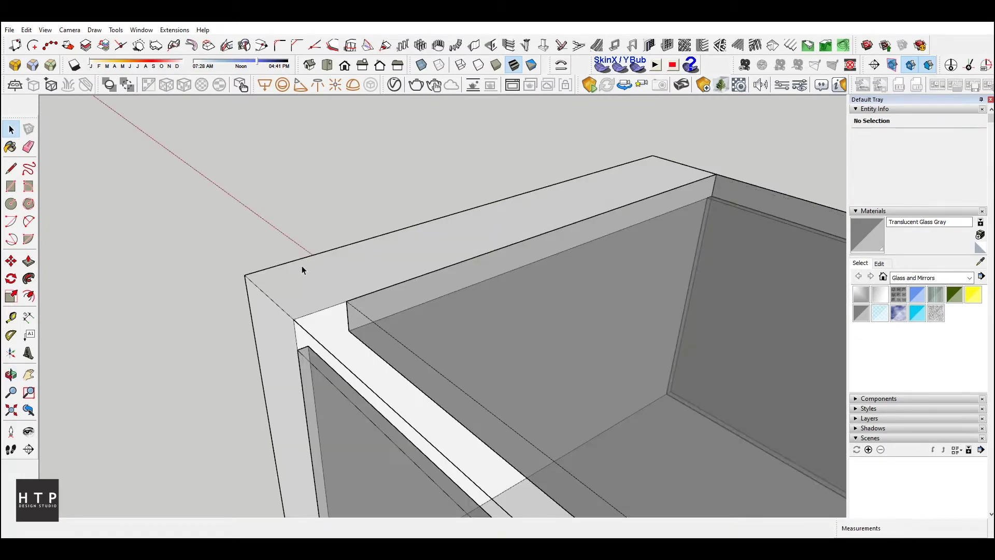
# Inside the counter group, extrude the corner rim face along the front top edge
pyautogui.rightClick(322, 324)
pyautogui.click(365, 293)
pyautogui.click(326, 332)
pyautogui.press('p')
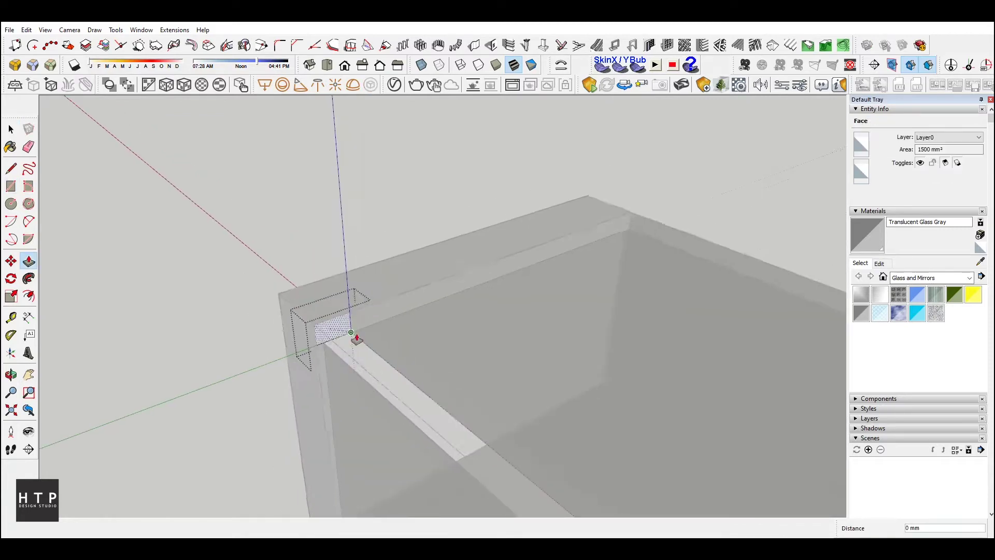
pyautogui.click(356, 339)
pyautogui.moveTo(357, 340); pyautogui.dragTo(582, 328, button='middle')
pyautogui.scroll(3, 696, 329)
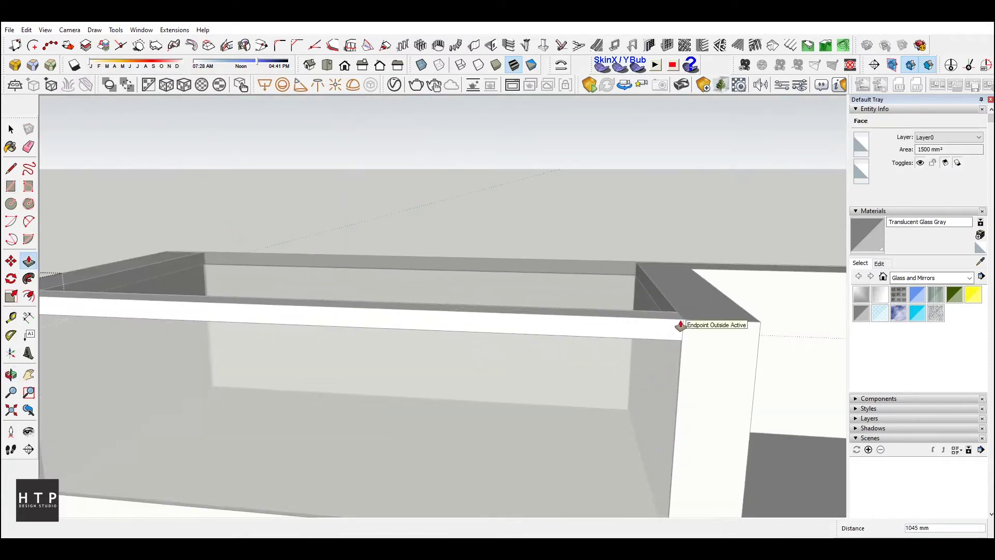
pyautogui.click(683, 320)
pyautogui.scroll(-5, 677, 290)
# Orbit and zoom around the counter down to the small square on the ground
pyautogui.moveTo(426, 284)
pyautogui.mouseDown(button='middle')
pyautogui.moveTo(444, 373)
pyautogui.moveTo(213, 407)
pyautogui.moveTo(691, 353)
pyautogui.mouseUp(button='middle')
pyautogui.scroll(-3, 443, 372)
pyautogui.scroll(5, 582, 366)
pyautogui.scroll(-3, 464, 342)
pyautogui.scroll(-3, 692, 353)
pyautogui.scroll(3, 546, 394)
pyautogui.scroll(3, 492, 407)
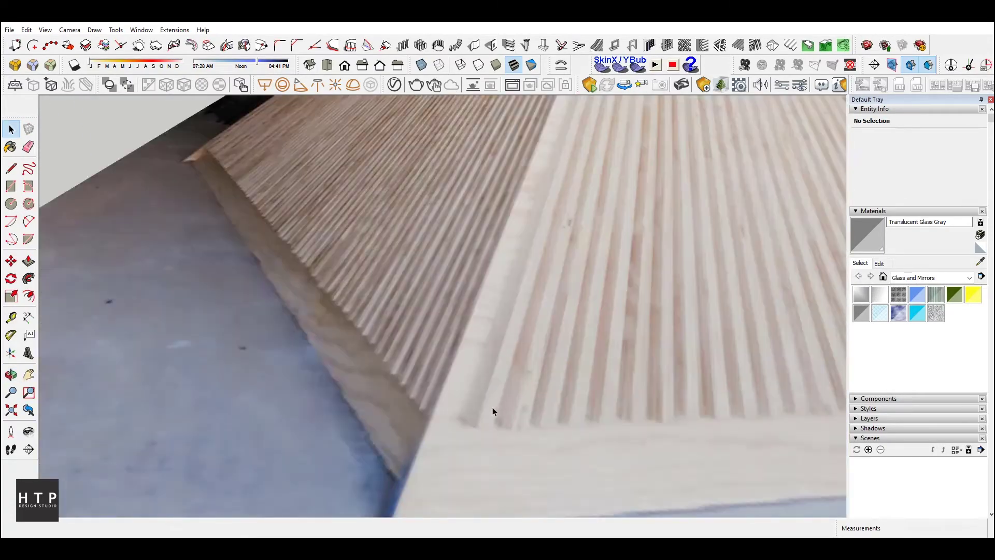
pyautogui.scroll(2, 476, 436)
pyautogui.scroll(-3, 465, 422)
pyautogui.scroll(-3, 497, 408)
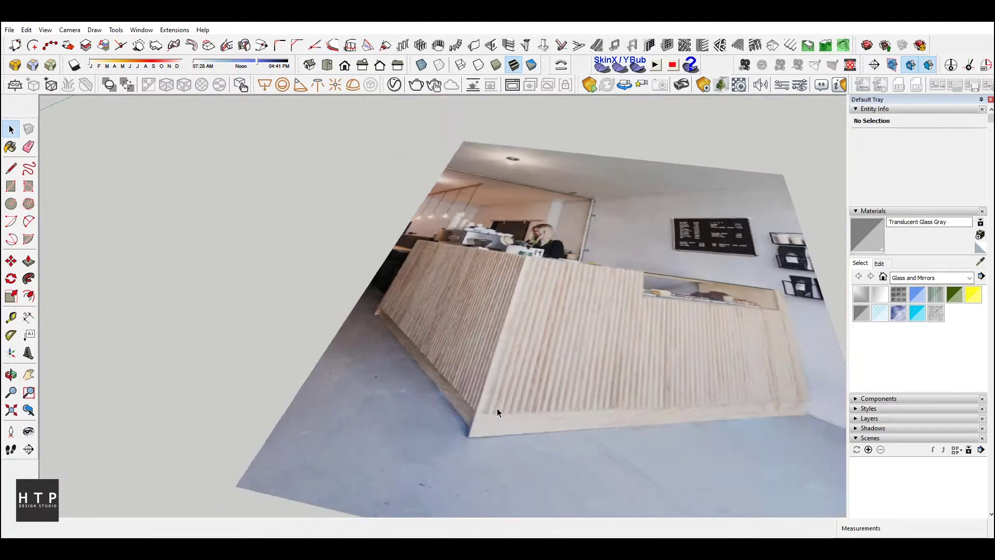
pyautogui.scroll(-3, 456, 430)
pyautogui.moveTo(423, 447); pyautogui.dragTo(229, 309, button='middle')
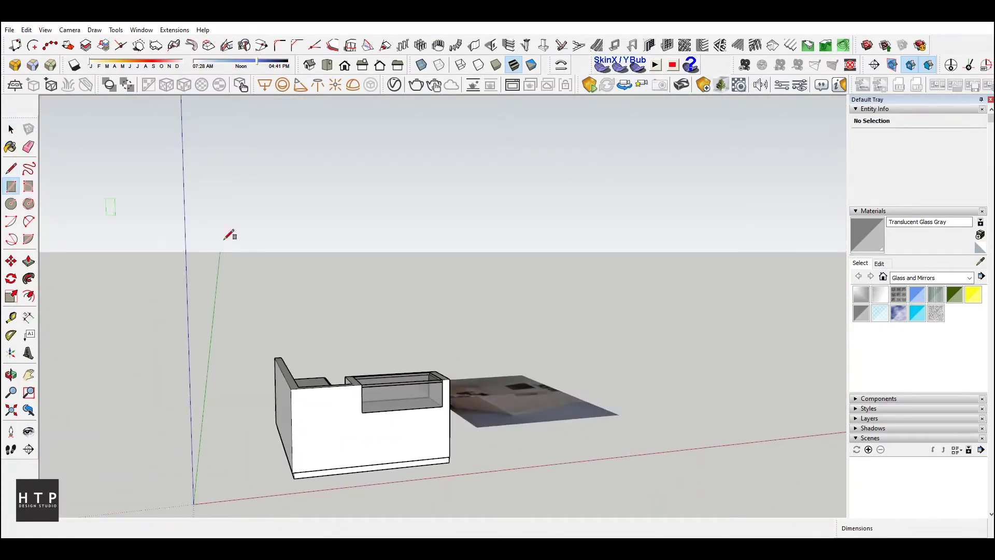
pyautogui.moveTo(229, 235)
pyautogui.mouseDown(button='middle')
pyautogui.moveTo(389, 251)
pyautogui.moveTo(377, 451)
pyautogui.mouseUp(button='middle')
pyautogui.scroll(5, 374, 434)
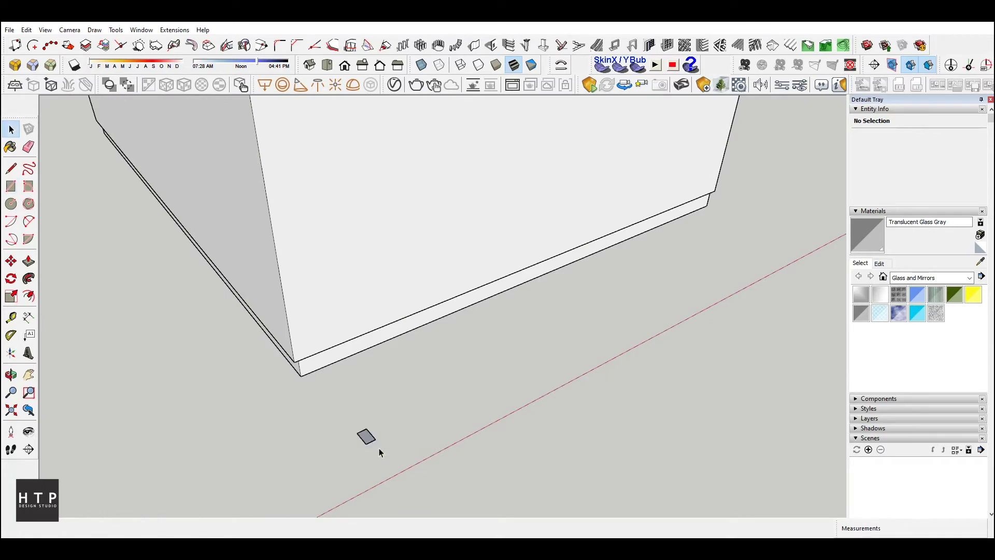
pyautogui.scroll(1, 379, 452)
# Group the small ground square and start pulling it up into a post
pyautogui.rightClick(357, 444)
pyautogui.click(389, 185)
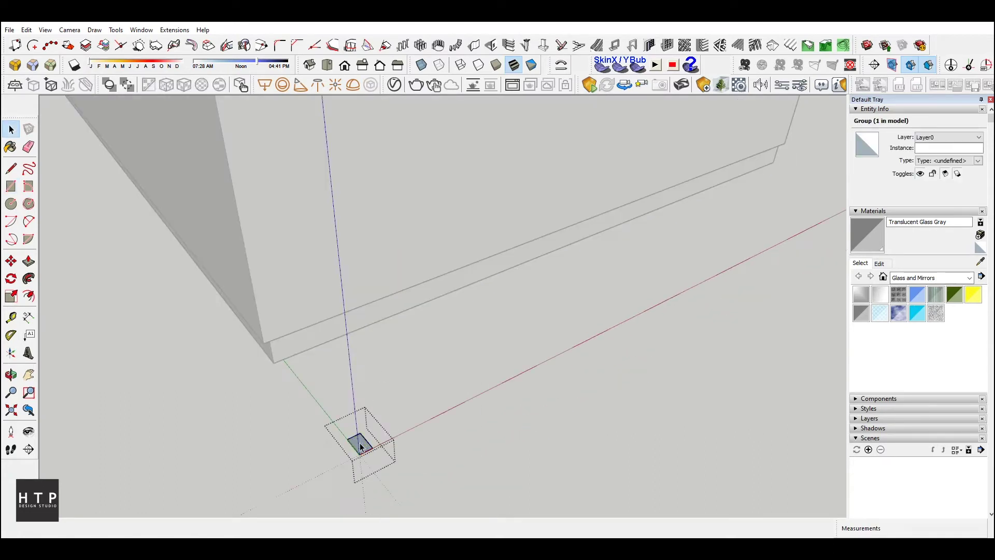
pyautogui.press('p')
pyautogui.click(360, 445)
pyautogui.scroll(-4, 357, 436)
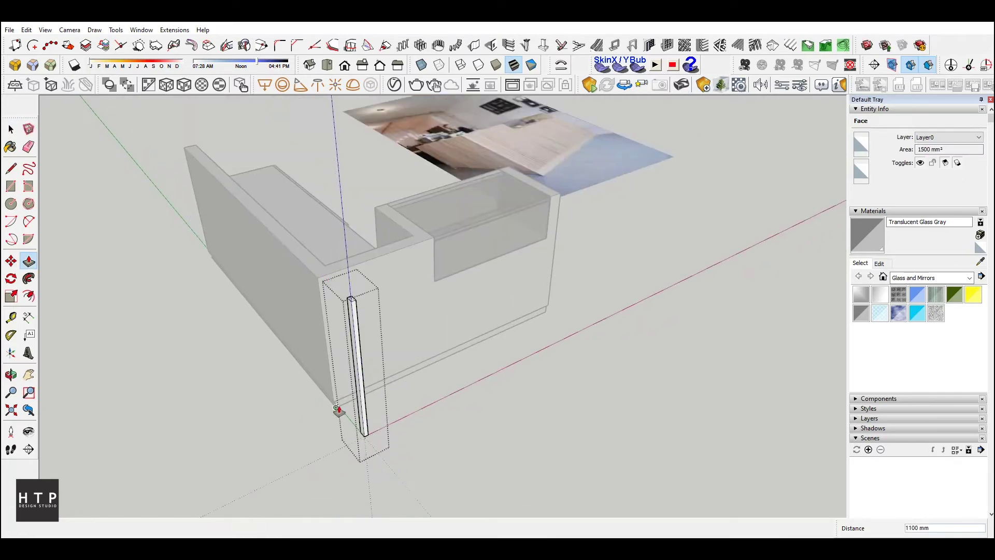
# Finish the post at 1100 mm and move it flush to the counter corner
pyautogui.click(337, 411)
pyautogui.moveTo(493, 406); pyautogui.dragTo(438, 404, button='middle')
pyautogui.click(438, 389)
pyautogui.press('m')
pyautogui.click(435, 289)
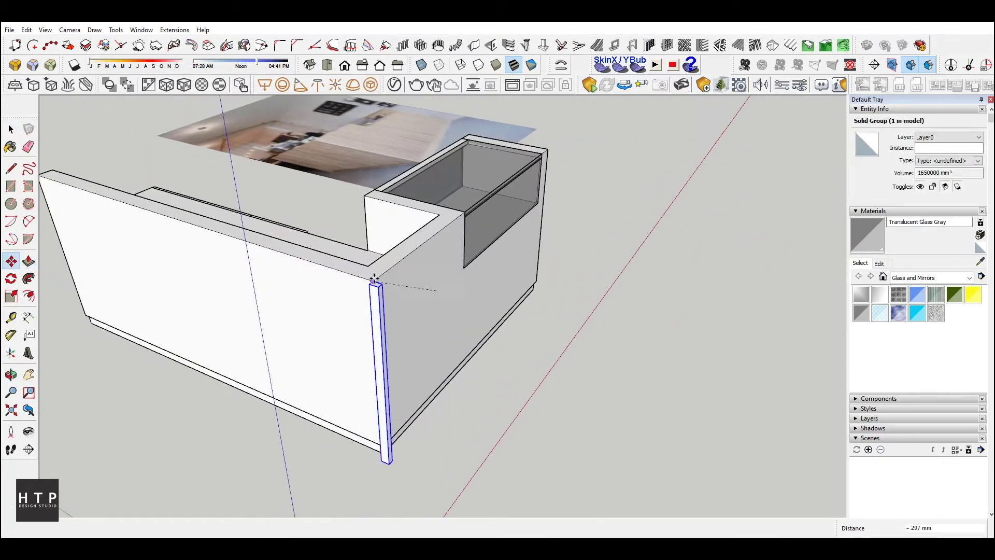
pyautogui.click(374, 280)
pyautogui.scroll(1, 378, 275)
pyautogui.scroll(3, 357, 316)
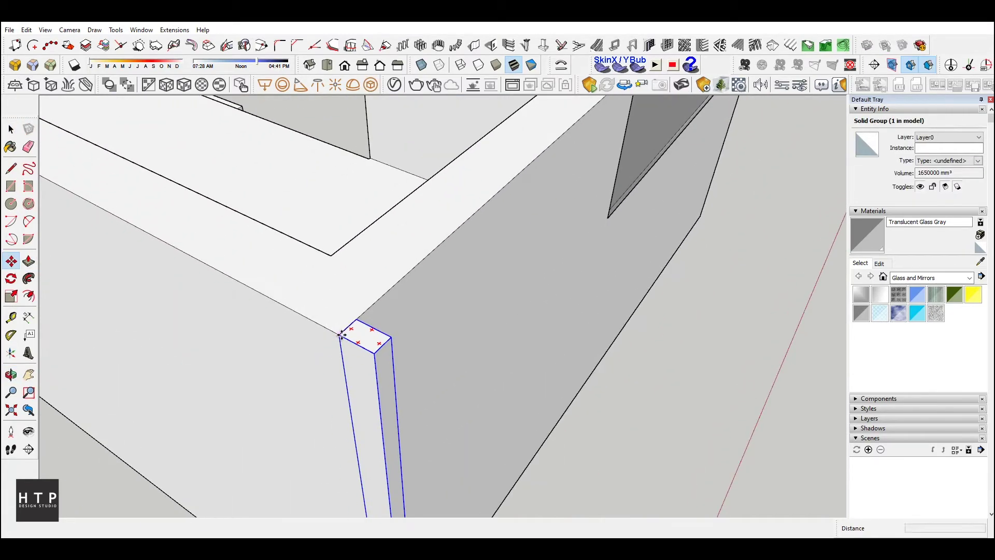
pyautogui.click(341, 334)
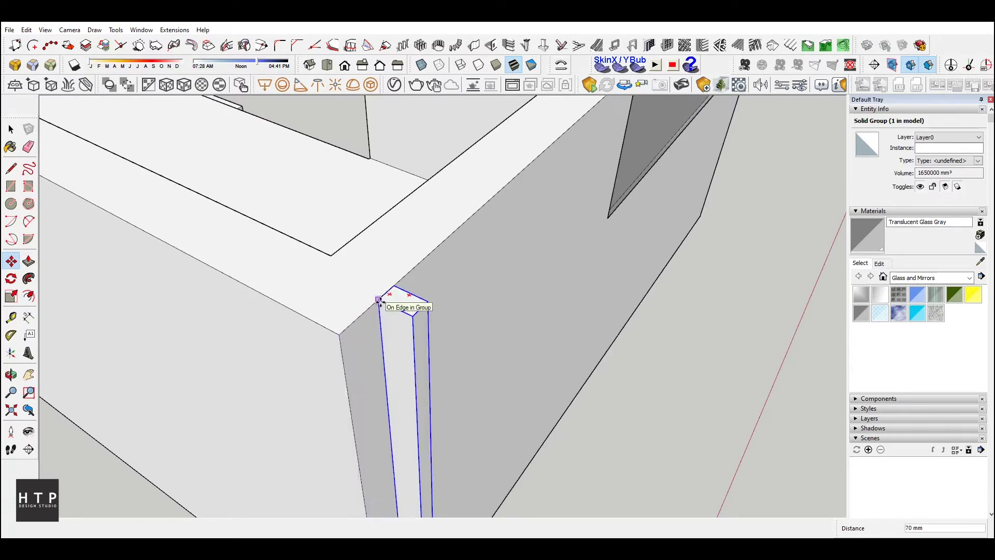
pyautogui.click(379, 300)
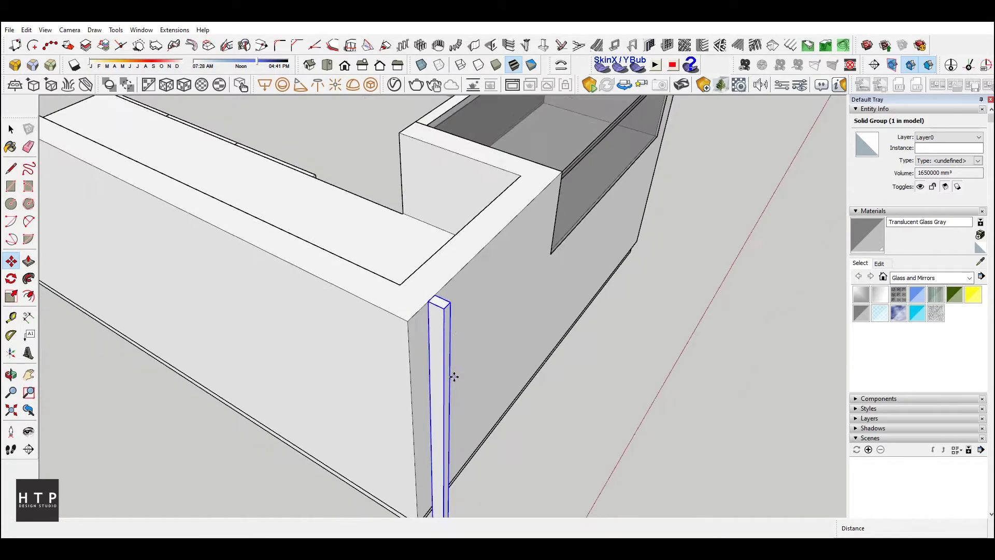
pyautogui.scroll(-3, 464, 304)
# Push/Pull the post's bottom up 80 mm onto the plinth
pyautogui.moveTo(453, 373); pyautogui.dragTo(472, 438, button='middle')
pyautogui.scroll(4, 490, 302)
pyautogui.moveTo(489, 302); pyautogui.dragTo(413, 460, button='middle')
pyautogui.press('p')
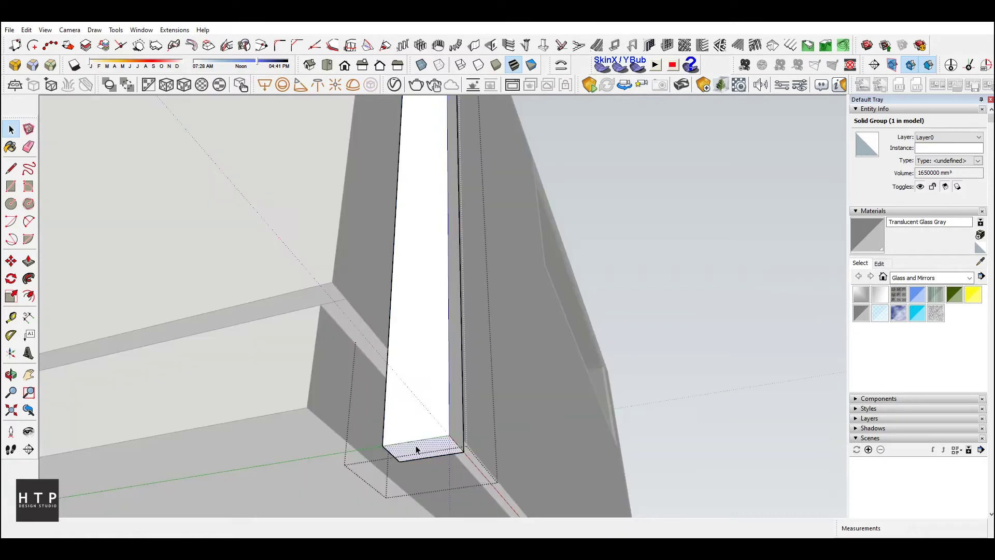
pyautogui.click(413, 451)
pyautogui.click(387, 352)
pyautogui.scroll(-3, 411, 445)
pyautogui.press('space')
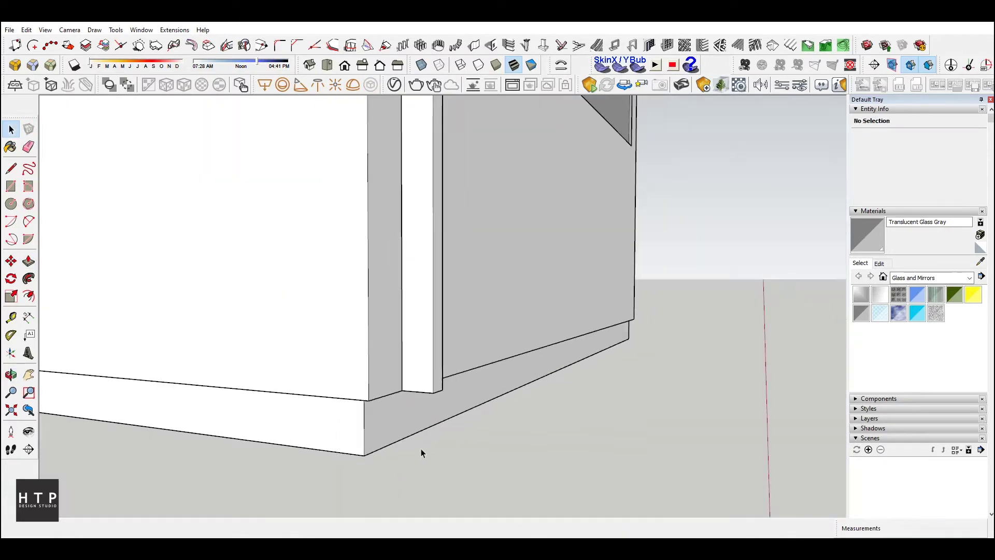
# Push the post's side face in 10 mm
pyautogui.moveTo(422, 453)
pyautogui.mouseDown(button='middle')
pyautogui.moveTo(464, 278)
pyautogui.moveTo(413, 214)
pyautogui.mouseUp(button='middle')
pyautogui.scroll(3, 413, 214)
pyautogui.scroll(3, 433, 246)
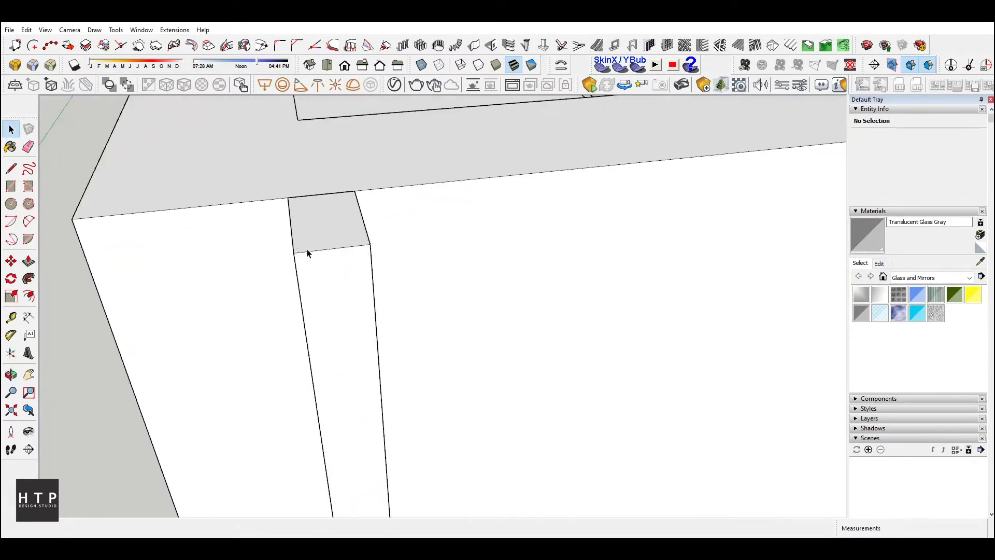
pyautogui.moveTo(306, 251); pyautogui.dragTo(374, 233, button='middle')
pyautogui.click(397, 246)
pyautogui.write('p')
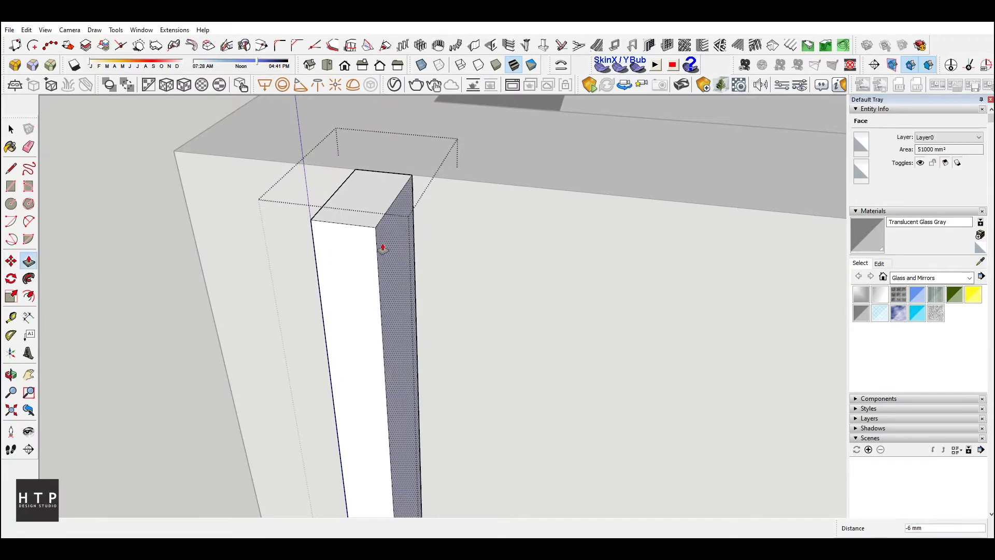
pyautogui.write('10')
pyautogui.press('Return')
# Push the post's front face in 12 mm
pyautogui.press('space')
pyautogui.click(351, 252)
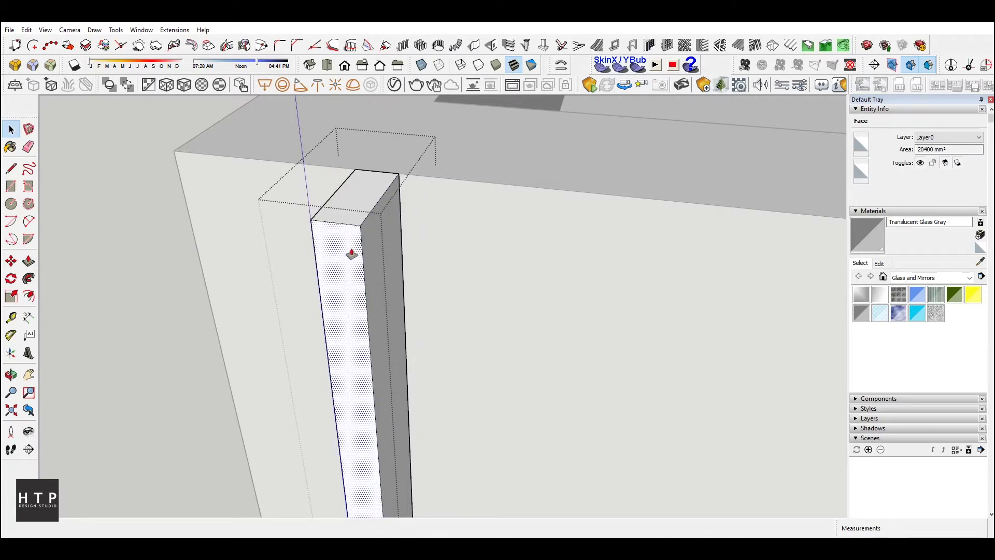
pyautogui.press('p')
pyautogui.click(352, 252)
pyautogui.moveTo(367, 242)
pyautogui.mouseDown(button='middle')
pyautogui.moveTo(640, 240)
pyautogui.moveTo(444, 260)
pyautogui.moveTo(471, 126)
pyautogui.moveTo(311, 233)
pyautogui.mouseUp(button='middle')
pyautogui.press('space')
# Turn the slat into a component
pyautogui.click(280, 270)
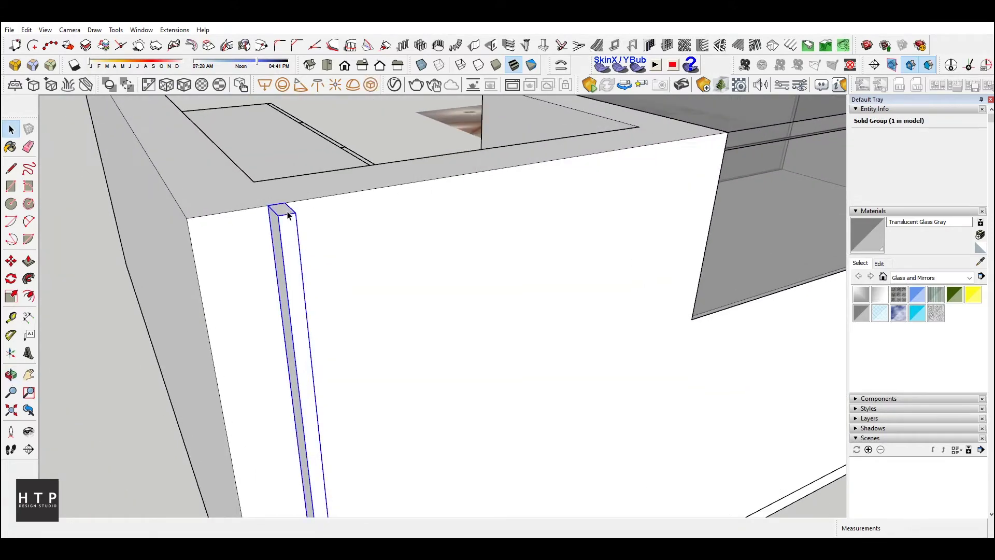
pyautogui.rightClick(289, 210)
pyautogui.click(332, 257)
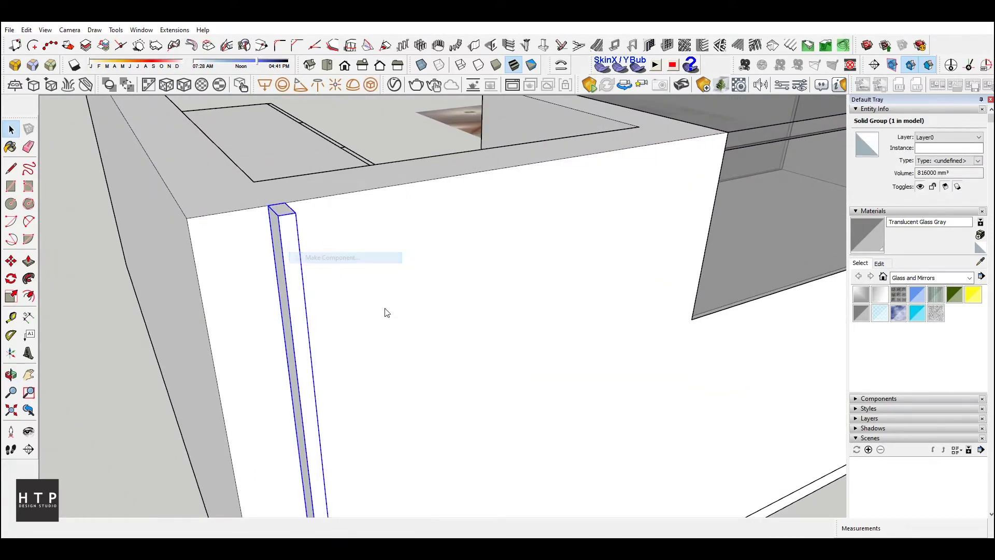
pyautogui.click(509, 404)
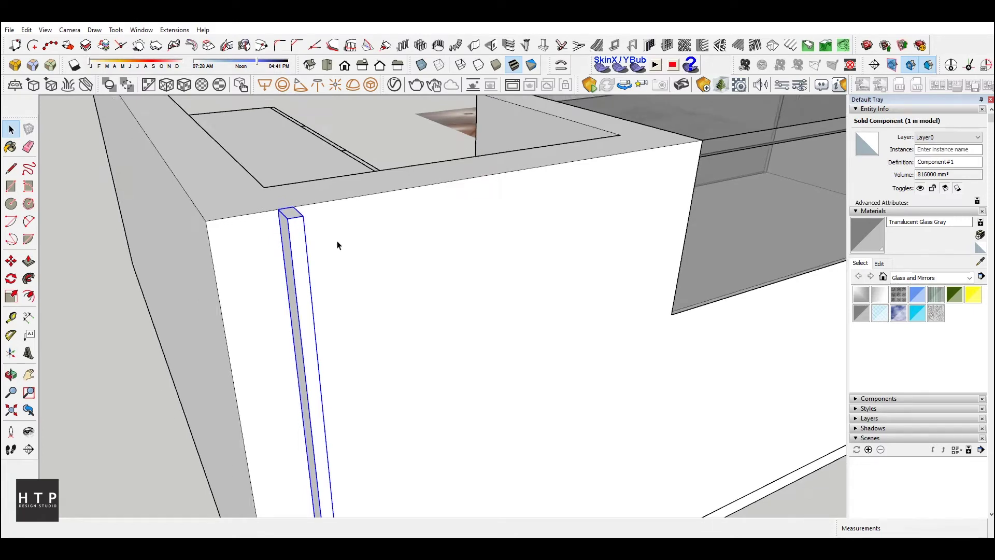
# Array fifteen evenly spaced copies of the slat along the counter front
pyautogui.moveTo(338, 244); pyautogui.dragTo(293, 290, button='middle')
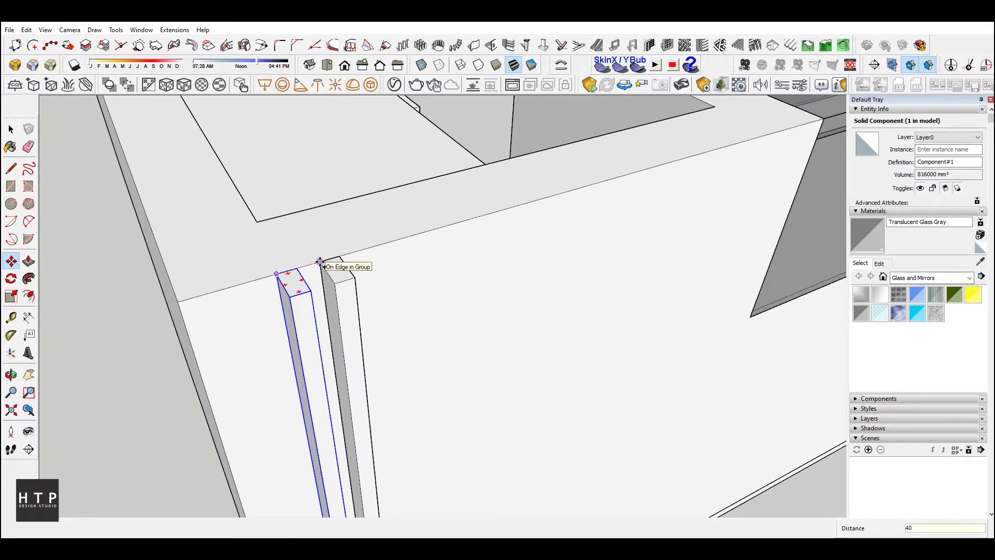
pyautogui.click(320, 261)
pyautogui.press('Return')
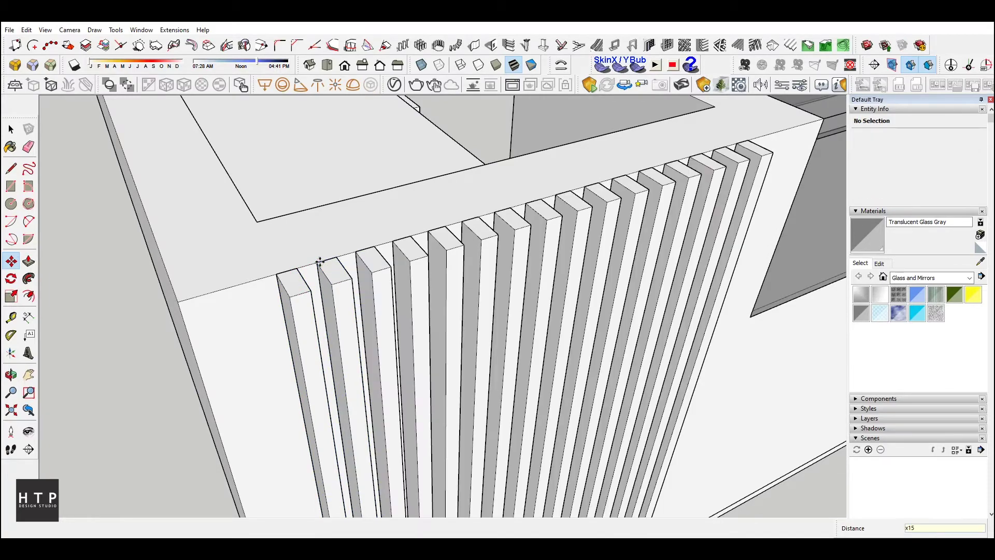
pyautogui.scroll(-5, 290, 279)
pyautogui.moveTo(423, 223); pyautogui.dragTo(473, 348, button='middle')
pyautogui.scroll(4, 473, 349)
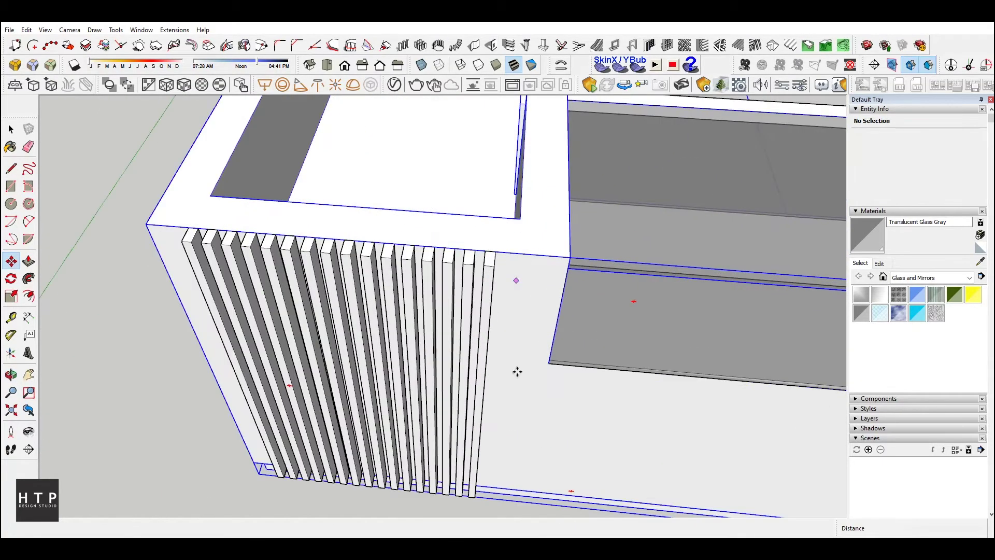
pyautogui.scroll(3, 518, 371)
pyautogui.scroll(-5, 325, 383)
pyautogui.moveTo(325, 384); pyautogui.dragTo(382, 190, button='middle')
pyautogui.scroll(5, 372, 167)
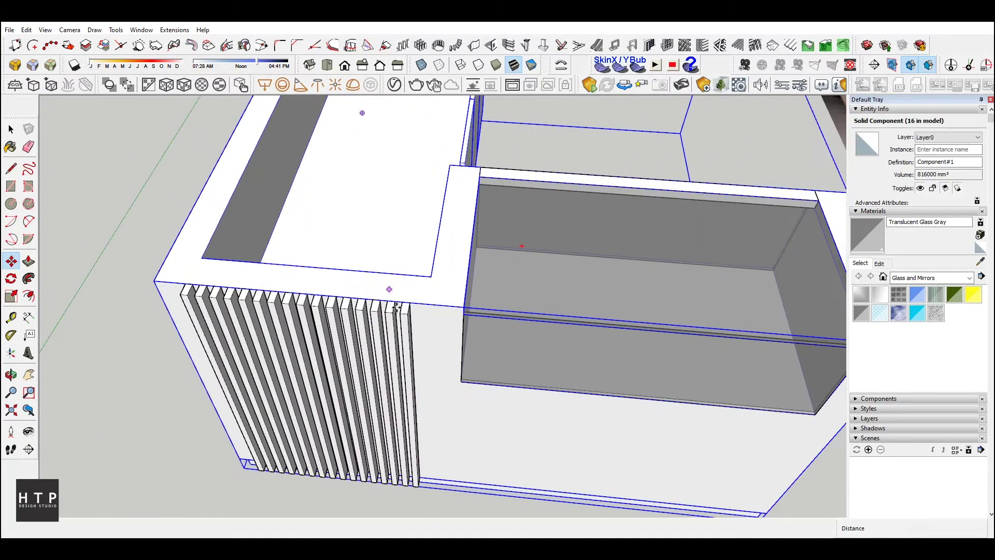
# Copy the last slat 40 mm further along and repeat it to add more slats
pyautogui.press('space')
pyautogui.click(407, 315)
pyautogui.click(405, 299)
pyautogui.write('x3')
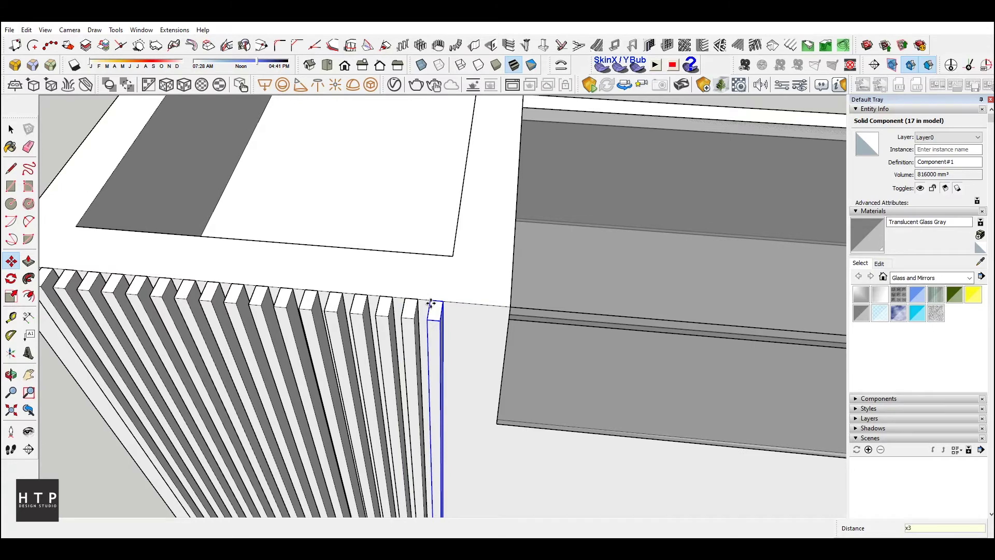
pyautogui.press('Return')
pyautogui.press('space')
pyautogui.scroll(2, 446, 311)
pyautogui.click(464, 317)
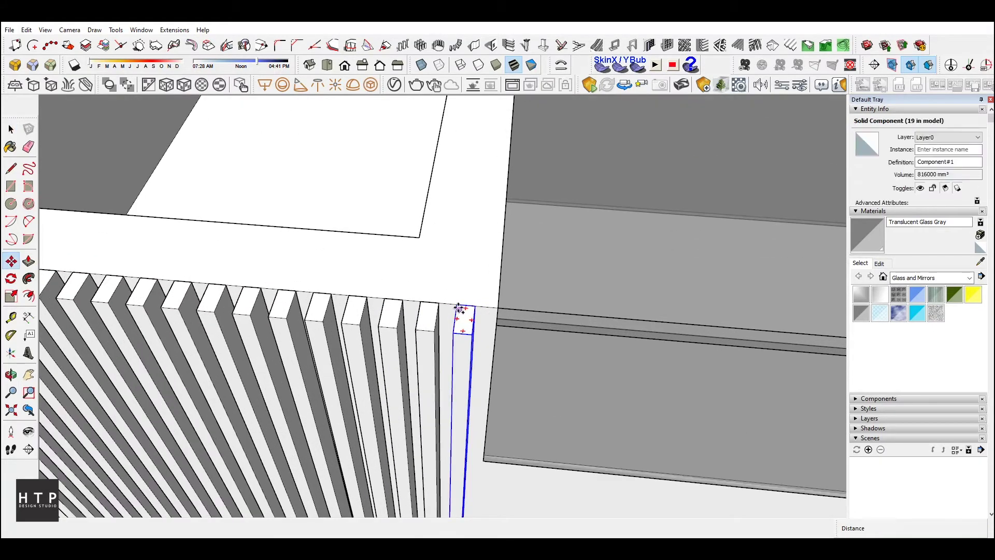
# Place one more fin copy beside the glass case and make it unique
pyautogui.press('ctrl')
pyautogui.click(497, 311)
pyautogui.moveTo(497, 311); pyautogui.dragTo(491, 332, button='middle')
pyautogui.press('space')
pyautogui.rightClick(492, 332)
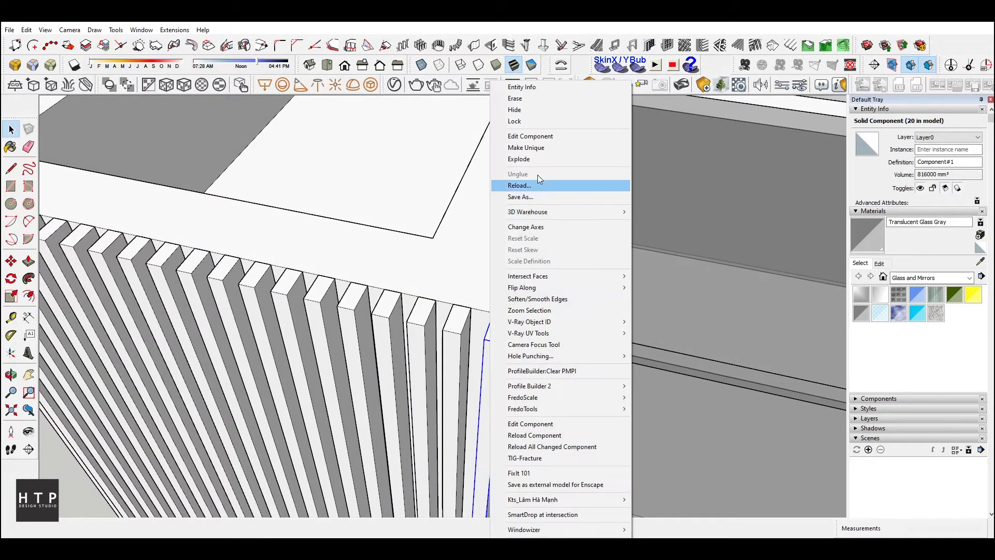
pyautogui.click(527, 147)
pyautogui.scroll(3, 503, 358)
# Push the unique fin's top face down about 155 mm so it sits below the glass case
pyautogui.press('p')
pyautogui.click(495, 332)
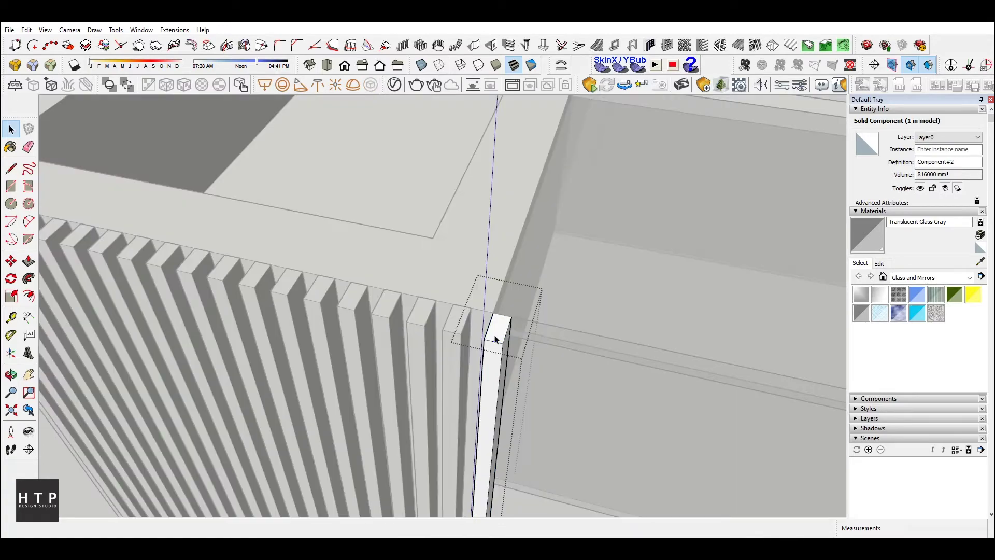
pyautogui.click(506, 486)
pyautogui.scroll(-5, 506, 487)
pyautogui.press('space')
# Copy the short fin 40 mm along the front and array it into a row of 24
pyautogui.moveTo(399, 383); pyautogui.dragTo(350, 328, button='middle')
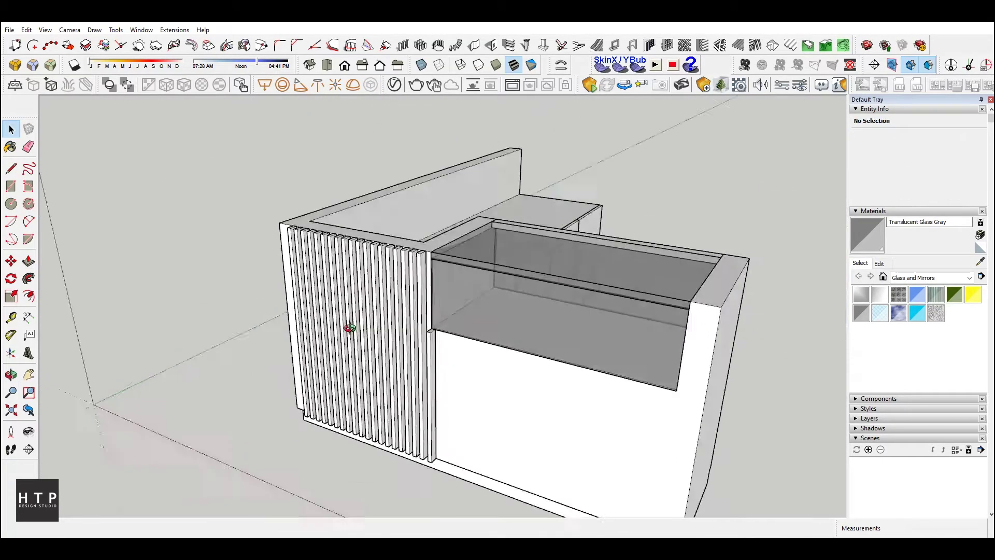
pyautogui.scroll(5, 419, 337)
pyautogui.click(419, 338)
pyautogui.click(415, 315)
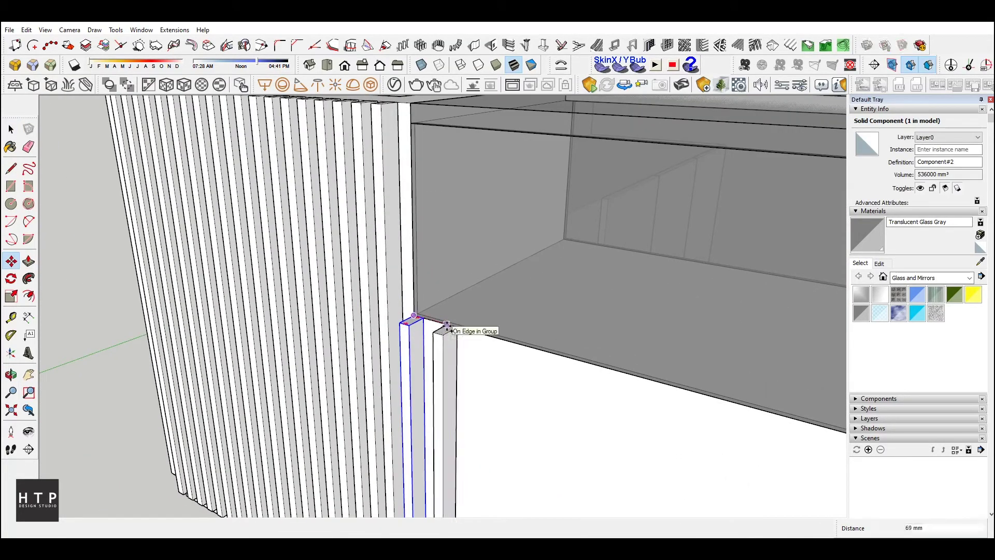
pyautogui.write('0')
pyautogui.press('Return')
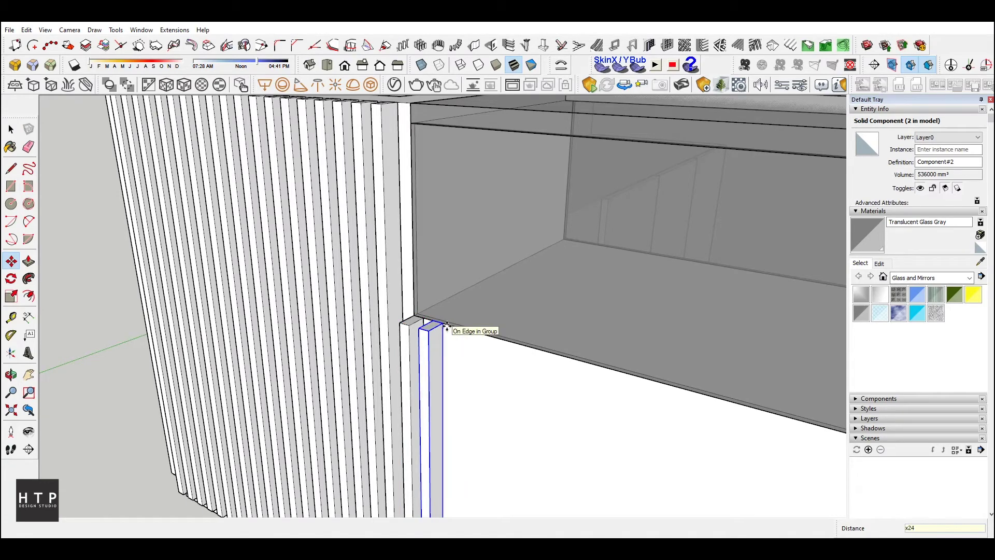
pyautogui.press('Return')
pyautogui.press('space')
# Copy the last fin another 40 mm and repeat it three times
pyautogui.scroll(-5, 446, 325)
pyautogui.scroll(3, 512, 364)
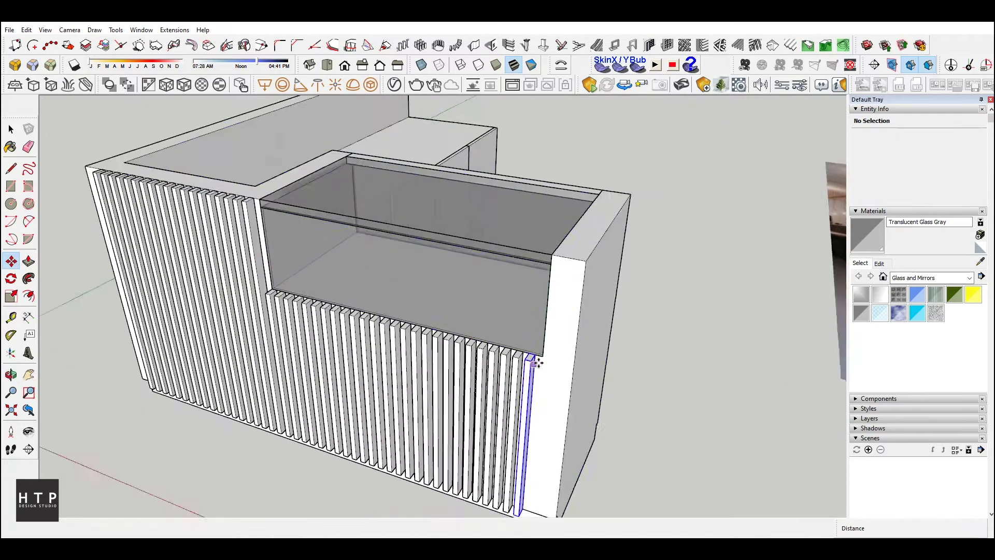
pyautogui.scroll(4, 512, 364)
pyautogui.click(512, 364)
pyautogui.press('m')
pyautogui.click(517, 346)
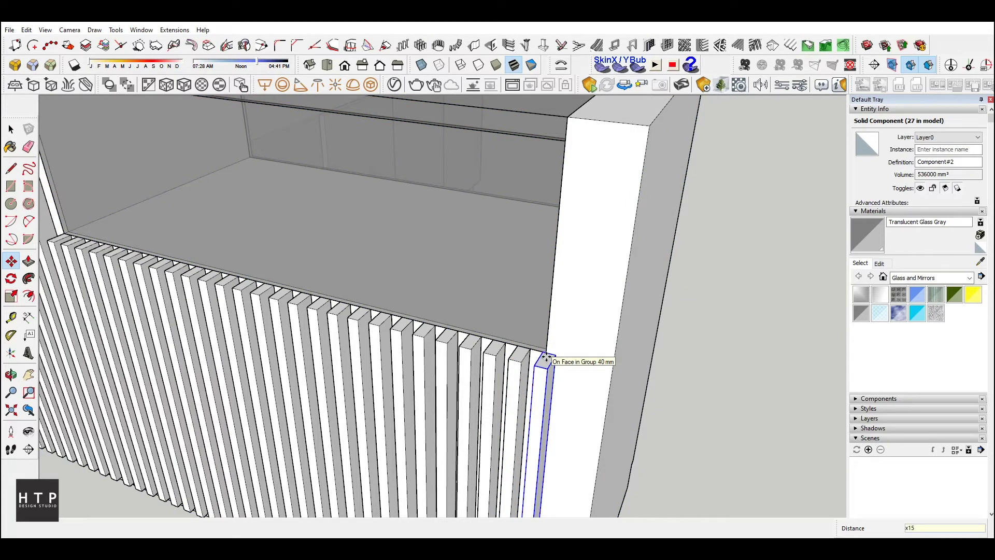
pyautogui.click(546, 358)
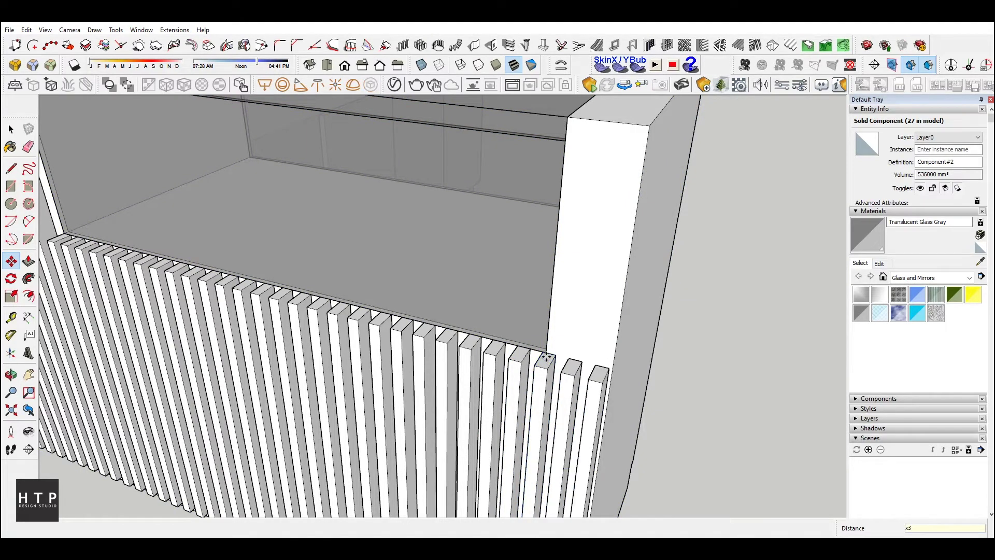
pyautogui.press('space')
pyautogui.moveTo(551, 340)
pyautogui.mouseDown(button='middle')
pyautogui.moveTo(630, 324)
pyautogui.moveTo(475, 298)
pyautogui.mouseUp(button='middle')
# Orbit between the reference photo and the counter model to compare the slats
pyautogui.scroll(-3, 630, 321)
pyautogui.scroll(-5, 419, 291)
pyautogui.scroll(8, 666, 225)
pyautogui.scroll(5, 666, 225)
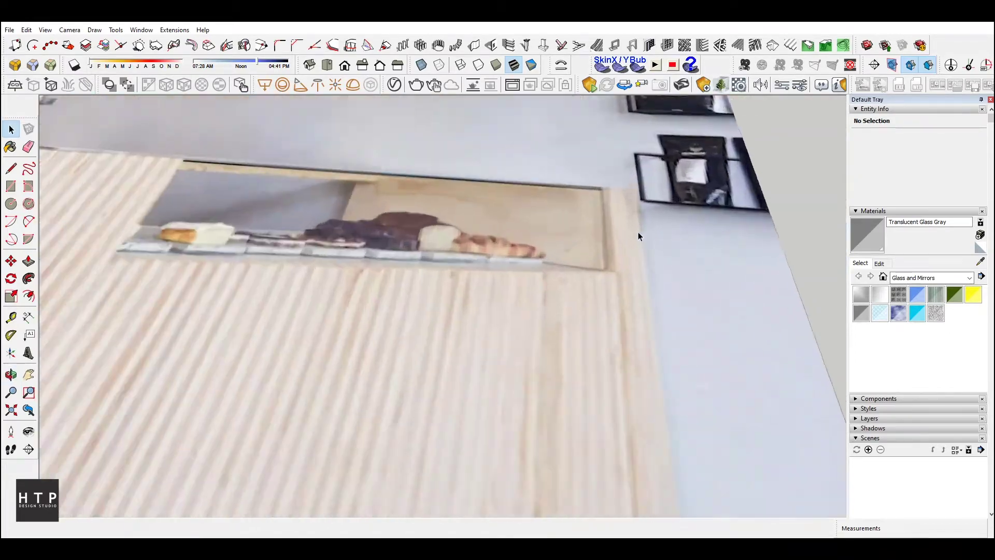
pyautogui.moveTo(638, 231); pyautogui.dragTo(633, 402, button='middle')
pyautogui.scroll(-3, 632, 225)
pyautogui.scroll(-3, 629, 232)
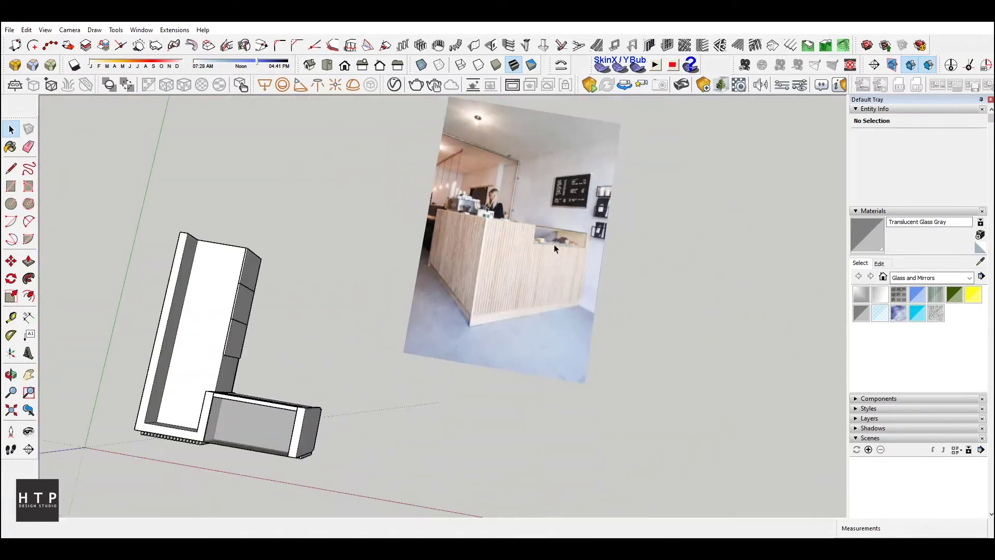
pyautogui.scroll(-2, 554, 244)
pyautogui.moveTo(484, 167); pyautogui.dragTo(420, 346, button='middle')
pyautogui.scroll(2, 421, 347)
pyautogui.scroll(6, 421, 346)
# Make the corner slat unique and pull its top up to the cabinet top
pyautogui.click(423, 358)
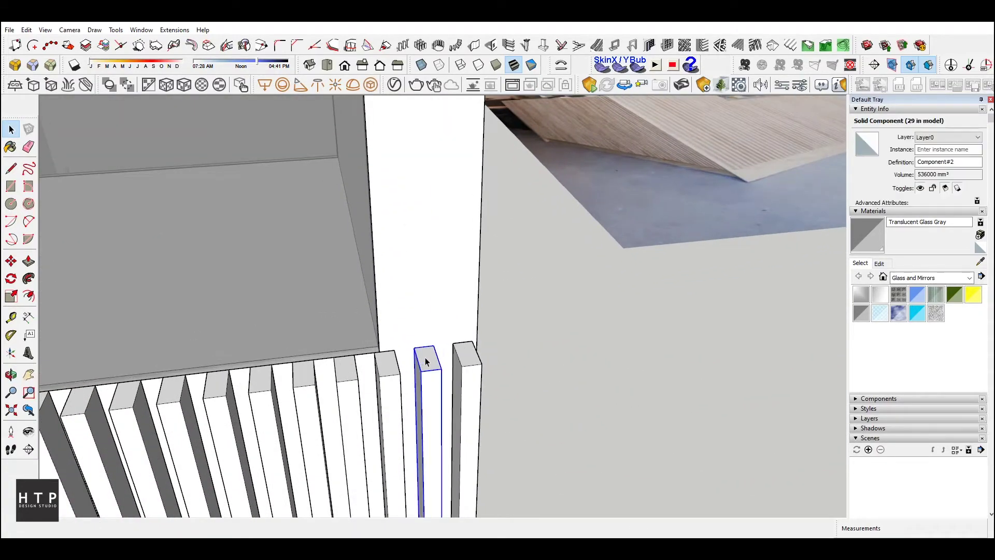
pyautogui.rightClick(422, 361)
pyautogui.press('Escape')
pyautogui.doubleClick(421, 362)
pyautogui.tripleClick(427, 361)
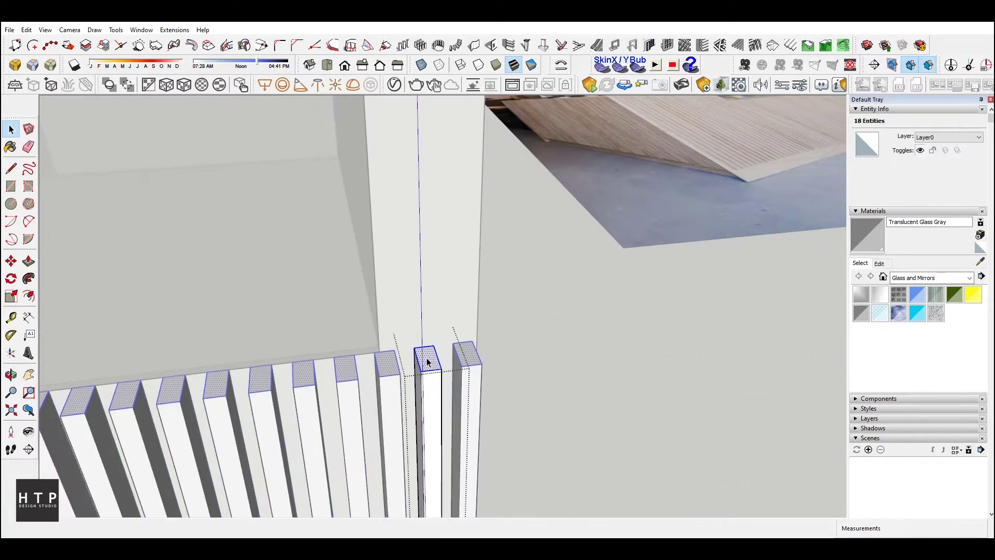
pyautogui.rightClick(427, 361)
pyautogui.click(491, 150)
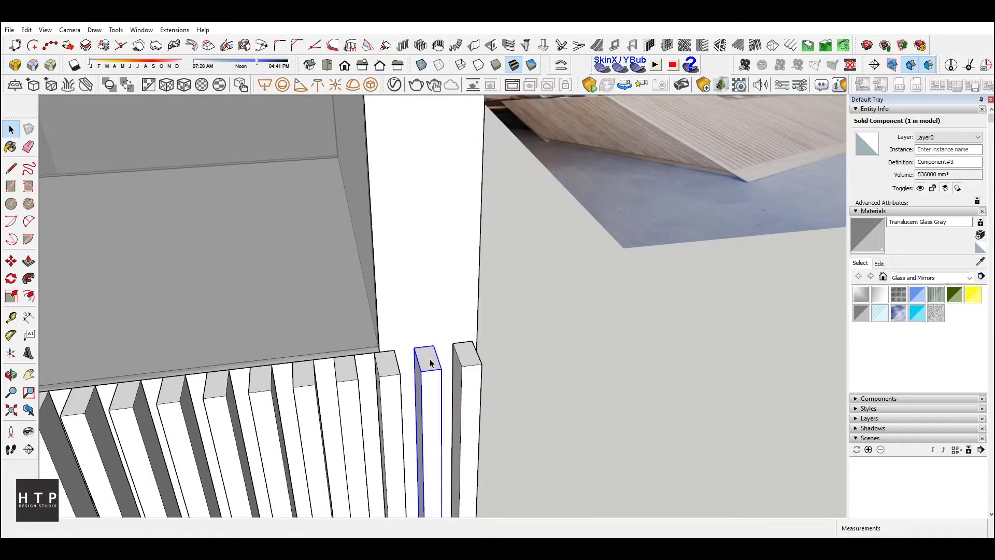
pyautogui.click(428, 364)
pyautogui.press('p')
pyautogui.scroll(-2, 422, 355)
pyautogui.moveTo(423, 352); pyautogui.dragTo(425, 185)
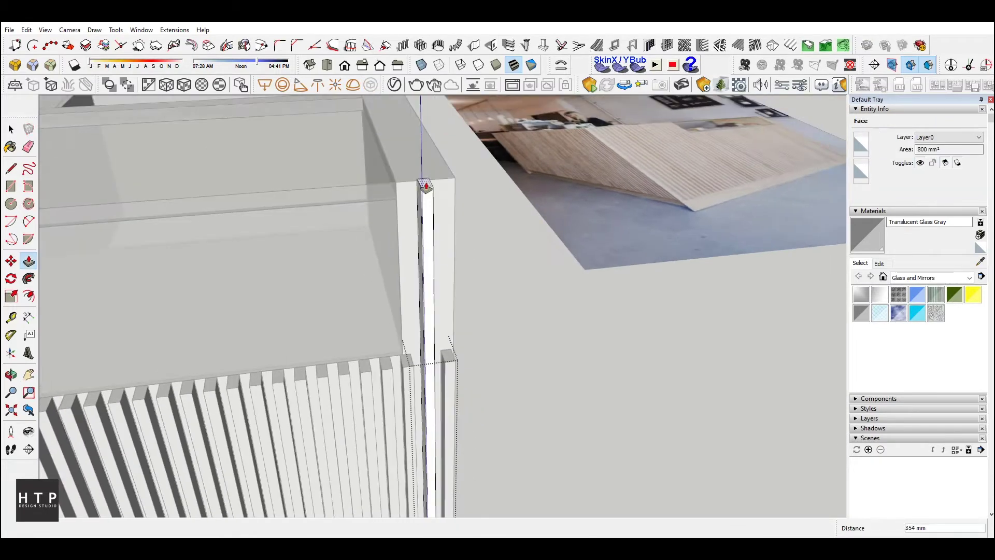
pyautogui.click(404, 186)
pyautogui.press('space')
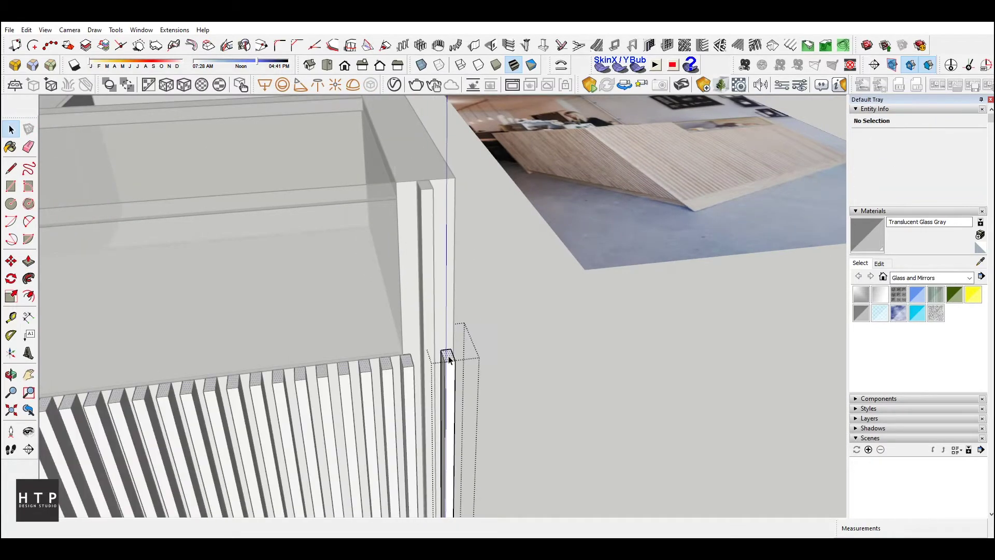
# Make the next slat unique and raise its top to the cabinet top
pyautogui.rightClick(448, 357)
pyautogui.click(455, 390)
pyautogui.rightClick(456, 390)
pyautogui.click(512, 185)
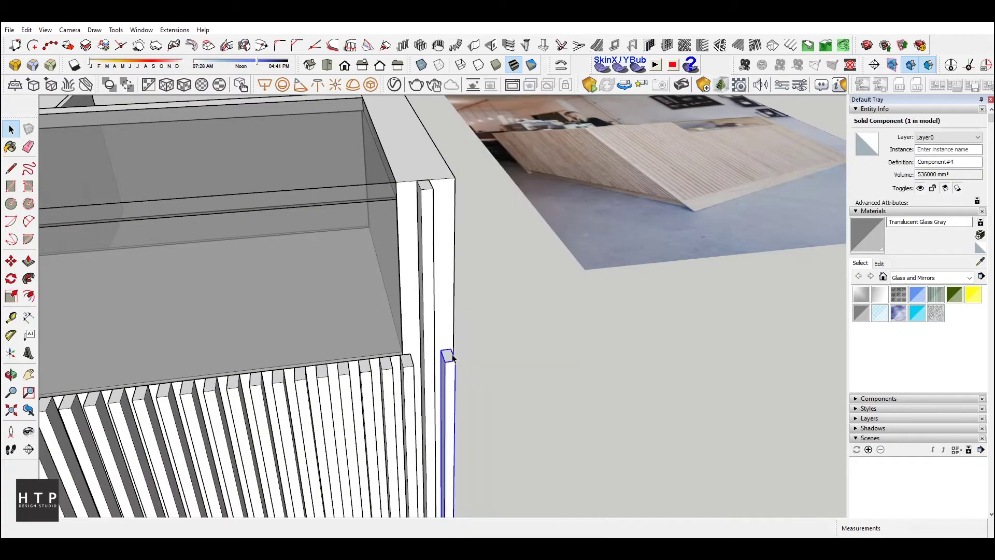
pyautogui.doubleClick(449, 361)
pyautogui.press('p')
pyautogui.click(448, 355)
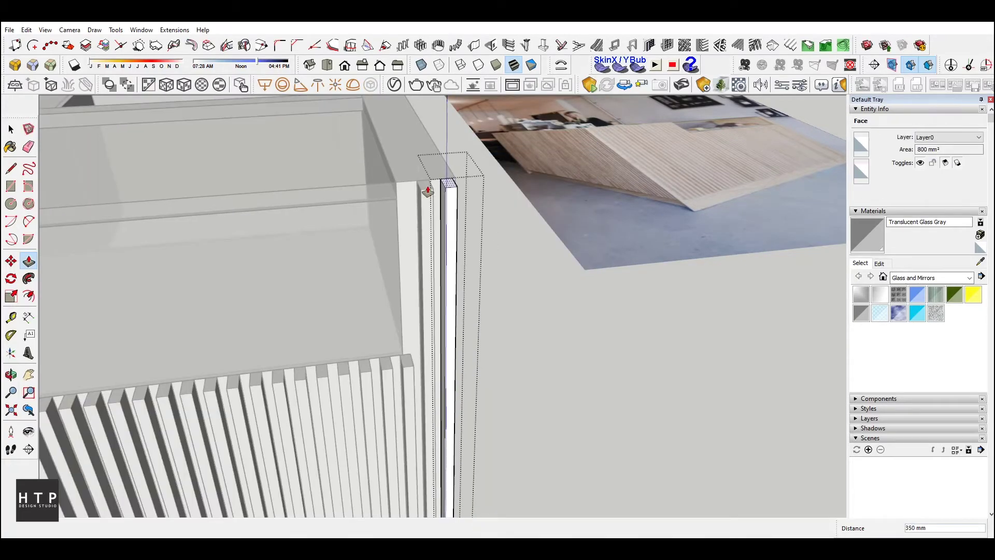
pyautogui.click(428, 189)
pyautogui.scroll(-5, 411, 368)
pyautogui.moveTo(396, 322); pyautogui.dragTo(415, 337, button='middle')
pyautogui.scroll(5, 438, 355)
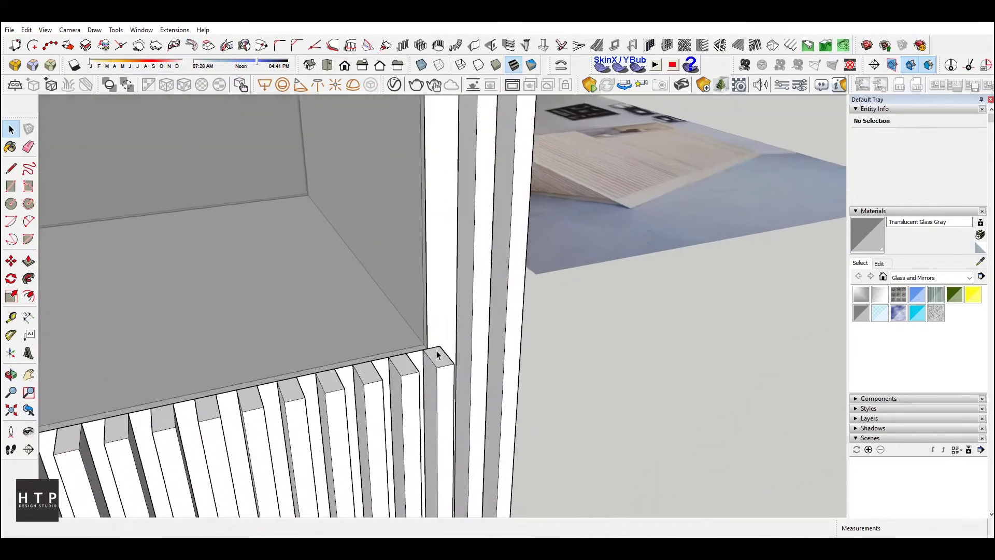
pyautogui.scroll(3, 440, 369)
pyautogui.press('Escape')
# Make a third slat unique and raise it to full height
pyautogui.rightClick(442, 363)
pyautogui.click(521, 150)
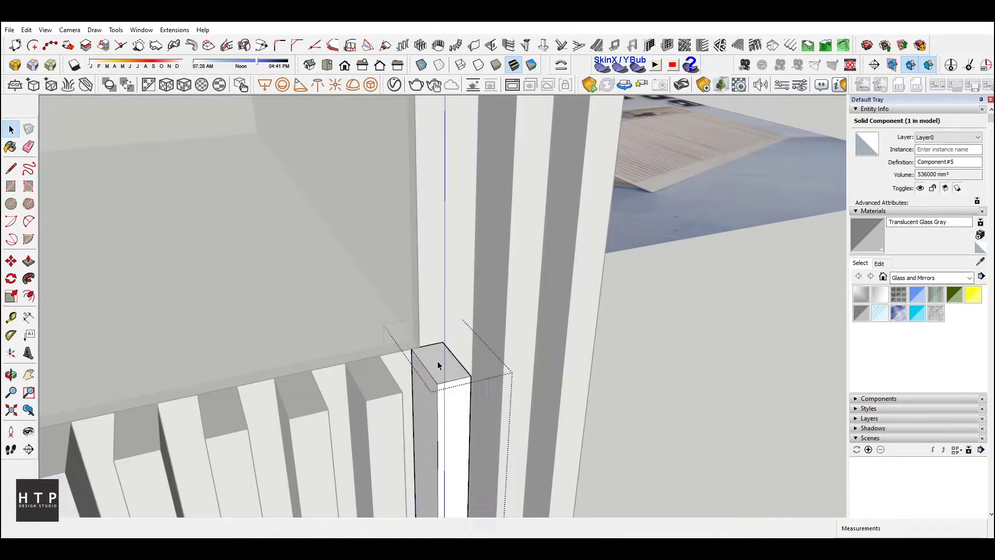
pyautogui.click(441, 359)
pyautogui.press('p')
pyautogui.click(440, 358)
pyautogui.scroll(-5, 440, 358)
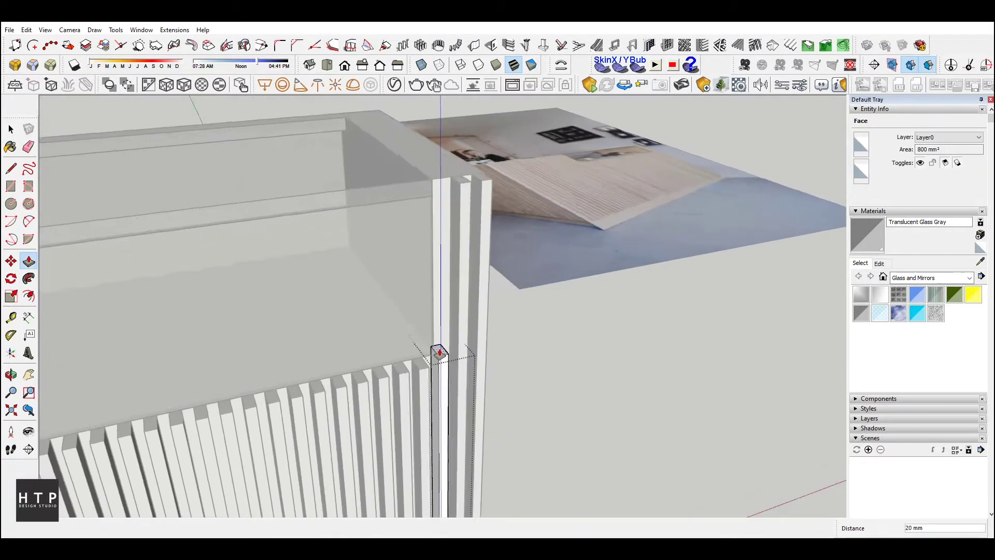
pyautogui.click(443, 215)
pyautogui.press('space')
pyautogui.scroll(5, 453, 239)
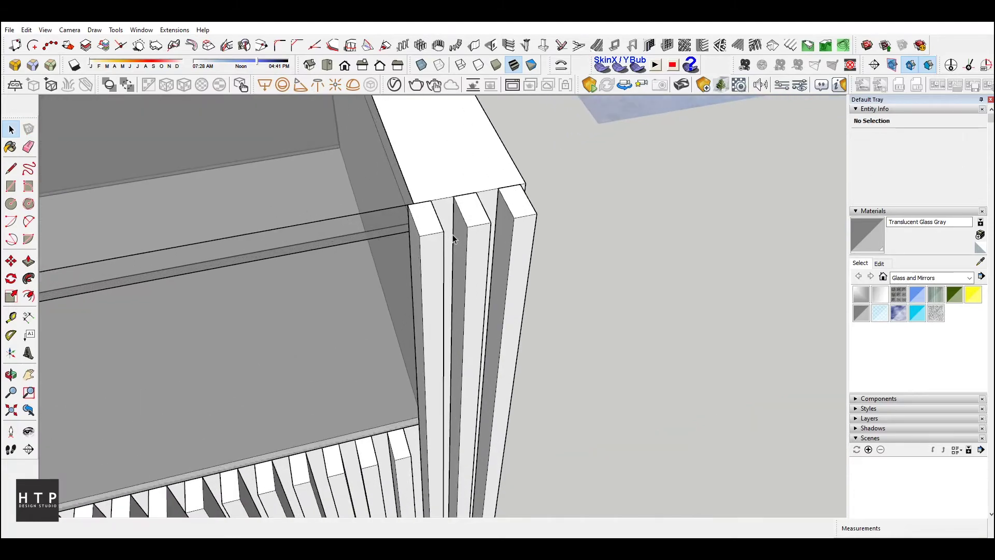
pyautogui.doubleClick(413, 228)
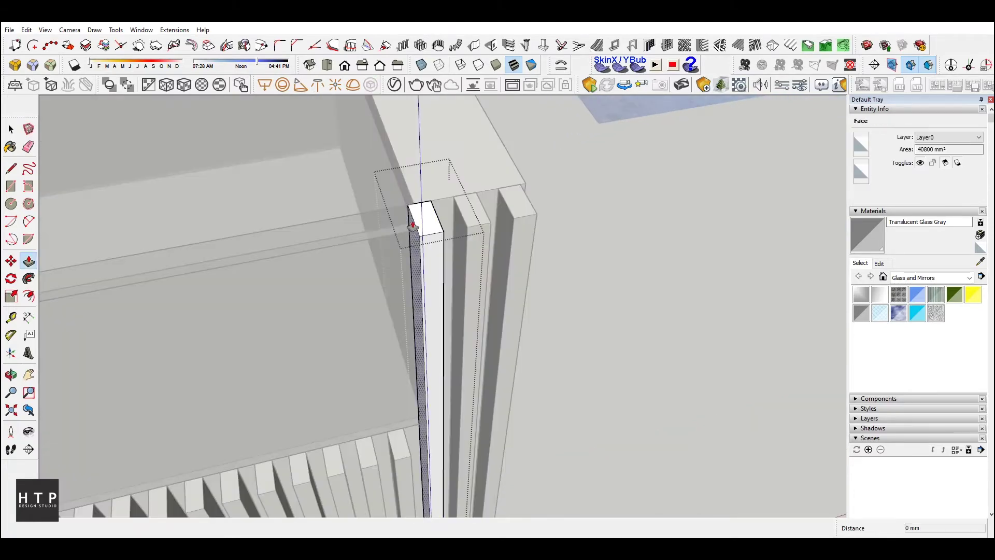
pyautogui.scroll(-5, 589, 338)
# Move a slat to the desk corner and rotate it flush with the adjoining front
pyautogui.moveTo(589, 337)
pyautogui.mouseDown(button='middle')
pyautogui.moveTo(566, 223)
pyautogui.moveTo(455, 315)
pyautogui.moveTo(244, 267)
pyautogui.moveTo(284, 413)
pyautogui.mouseUp(button='middle')
pyautogui.scroll(-3, 377, 259)
pyautogui.scroll(3, 377, 261)
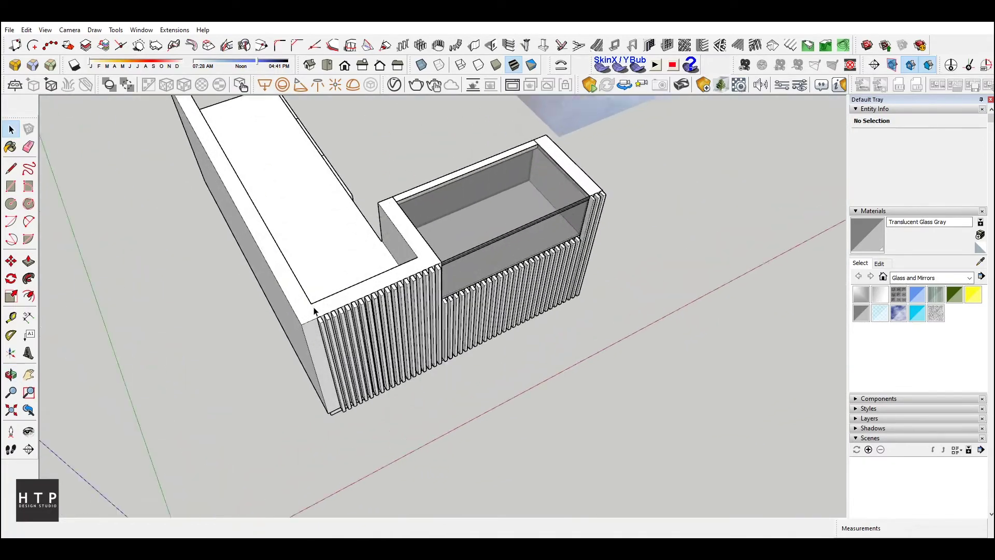
pyautogui.moveTo(377, 260)
pyautogui.mouseDown(button='middle')
pyautogui.moveTo(622, 204)
pyautogui.moveTo(473, 378)
pyautogui.moveTo(337, 344)
pyautogui.mouseUp(button='middle')
pyautogui.scroll(2, 436, 384)
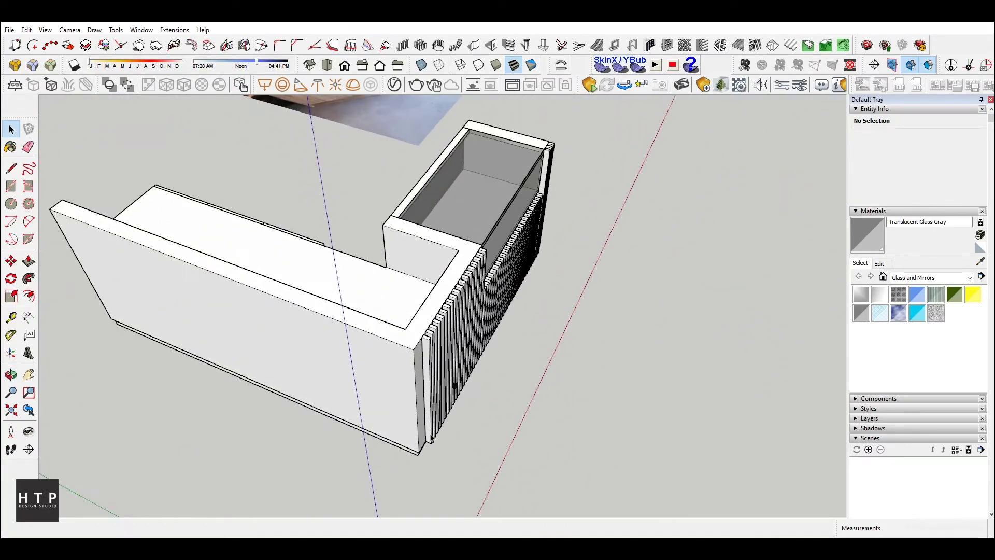
pyautogui.click(430, 443)
pyautogui.scroll(2, 424, 346)
pyautogui.click(421, 344)
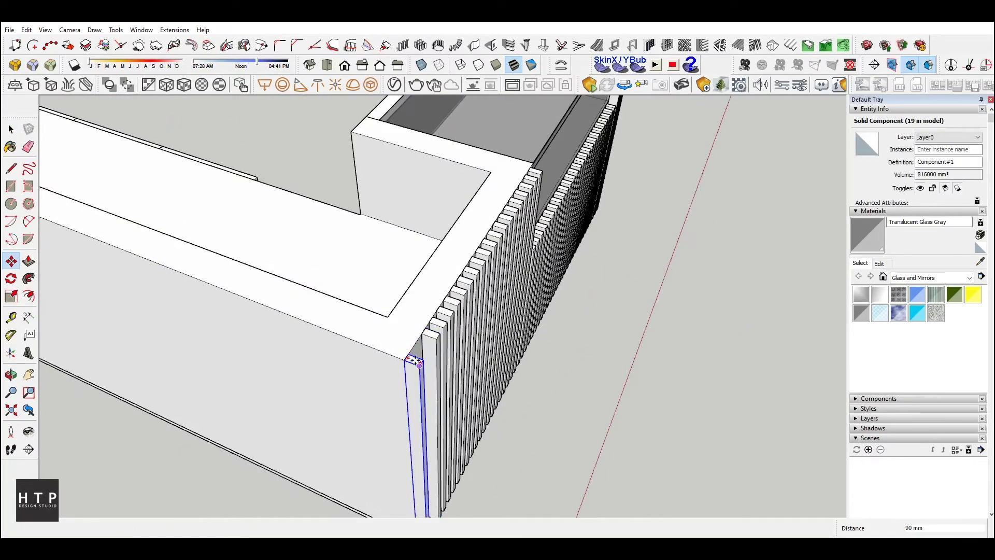
pyautogui.click(415, 366)
pyautogui.press('space')
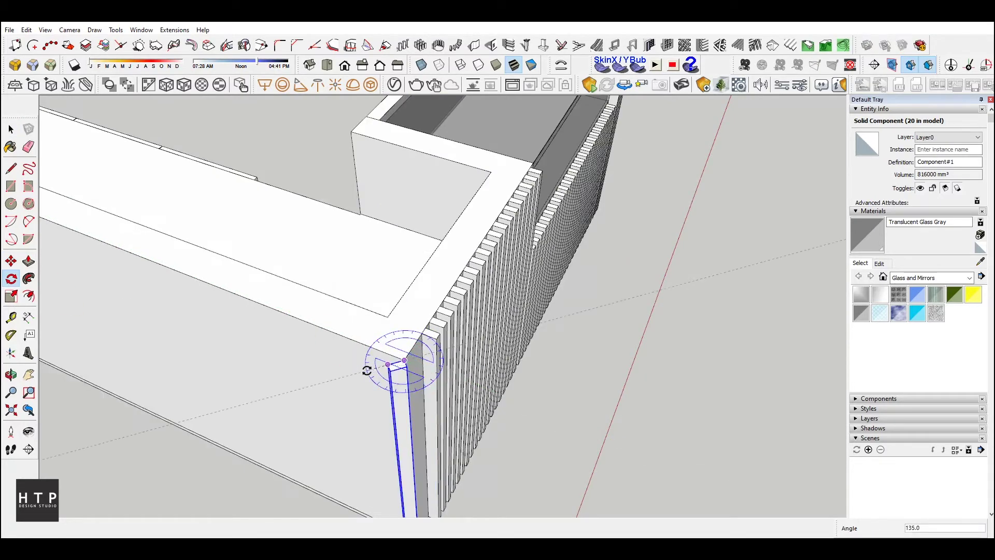
pyautogui.click(402, 381)
pyautogui.press('space')
pyautogui.press('space')
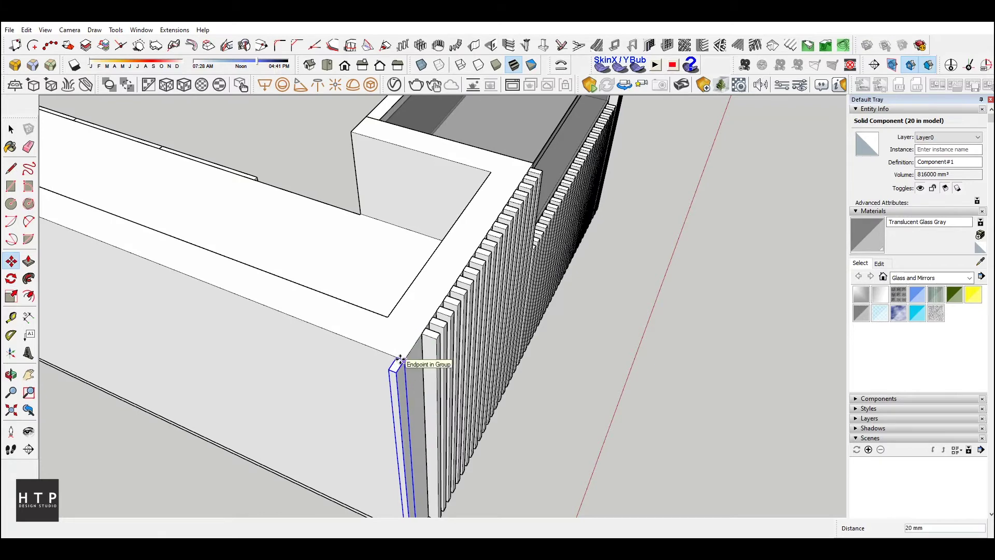
# Copy the corner slat 40 mm along the adjoining wall, arrayed four times
pyautogui.moveTo(434, 400)
pyautogui.mouseDown(button='middle')
pyautogui.moveTo(466, 367)
pyautogui.moveTo(544, 377)
pyautogui.moveTo(561, 354)
pyautogui.moveTo(501, 356)
pyautogui.mouseUp(button='middle')
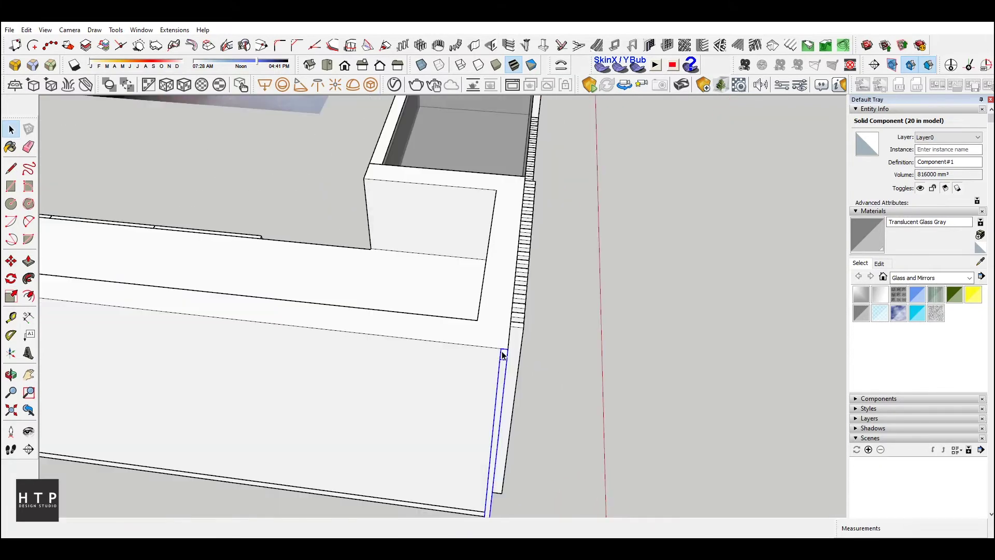
pyautogui.click(506, 353)
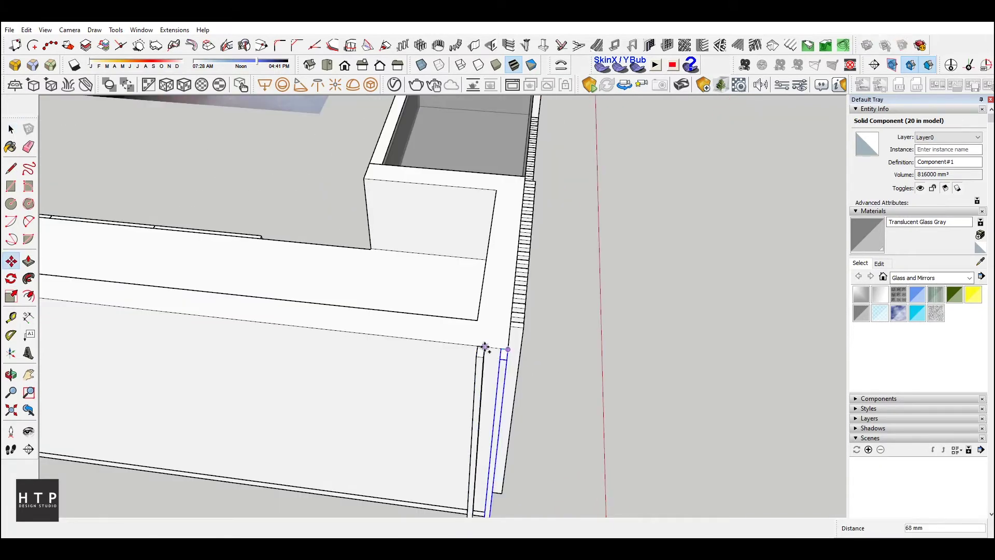
pyautogui.write('40')
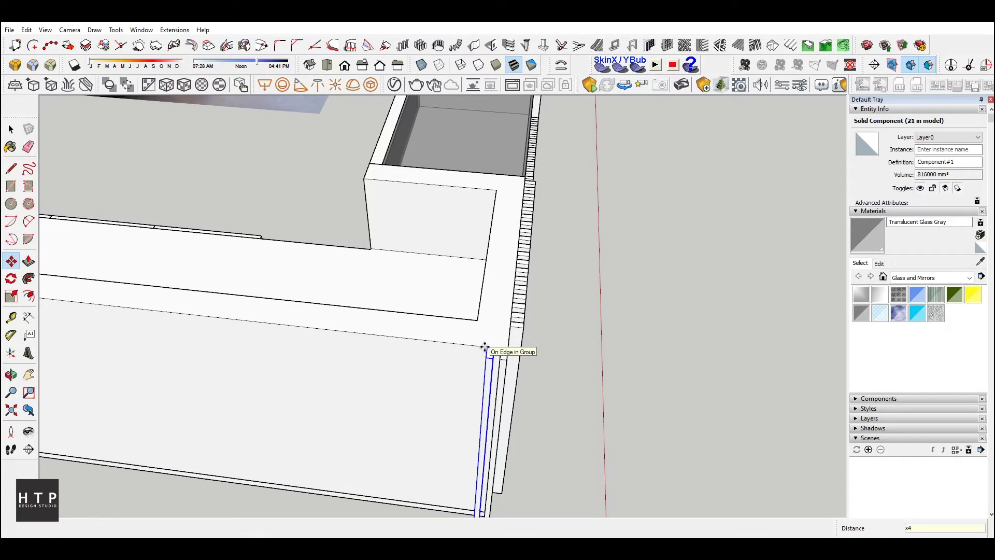
pyautogui.press('Return')
pyautogui.scroll(-5, 540, 355)
# Copy a slat with a 40 mm offset toward the blank left end
pyautogui.moveTo(539, 356); pyautogui.dragTo(350, 359, button='middle')
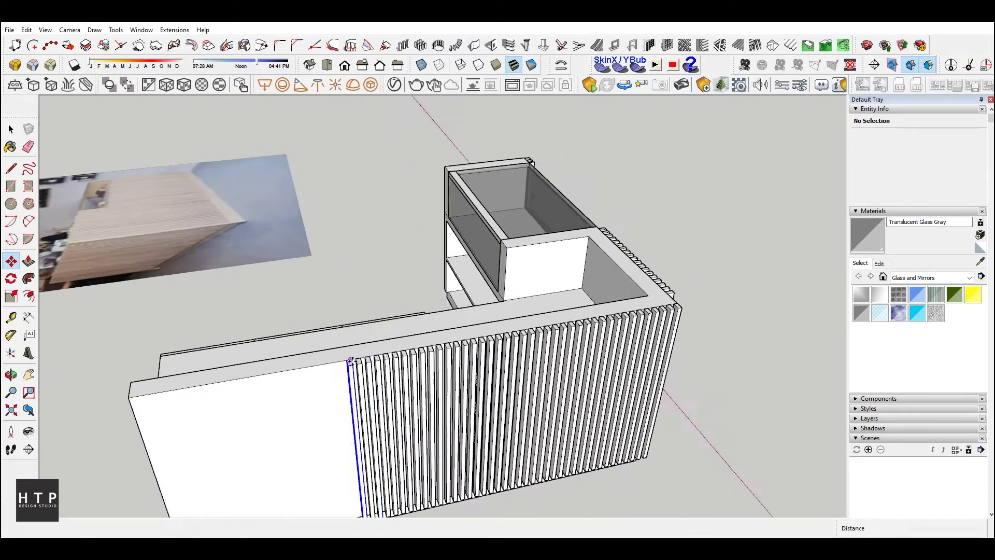
pyautogui.scroll(4, 350, 359)
pyautogui.press('space')
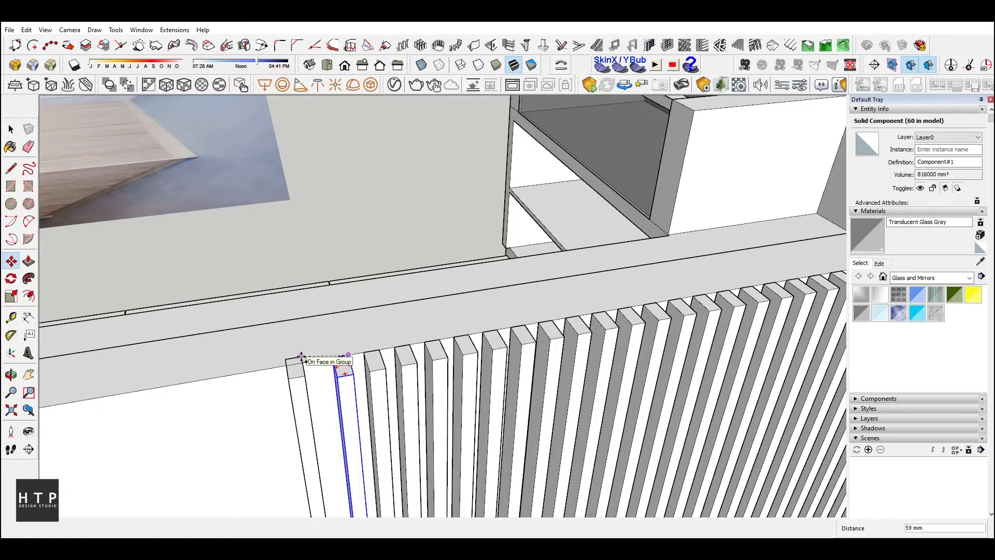
pyautogui.write('0')
pyautogui.press('Return')
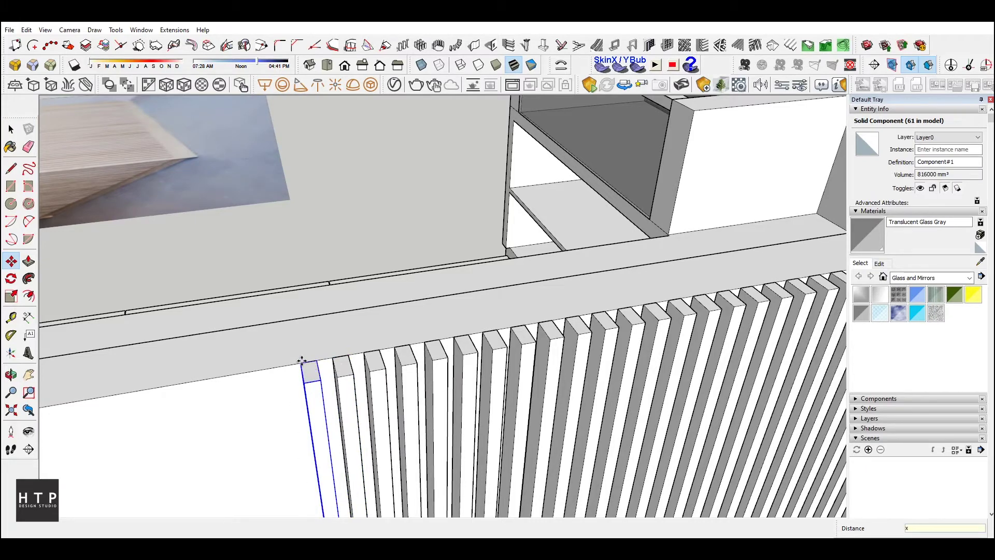
pyautogui.scroll(-3, 302, 360)
pyautogui.press('Escape')
pyautogui.scroll(-5, 402, 340)
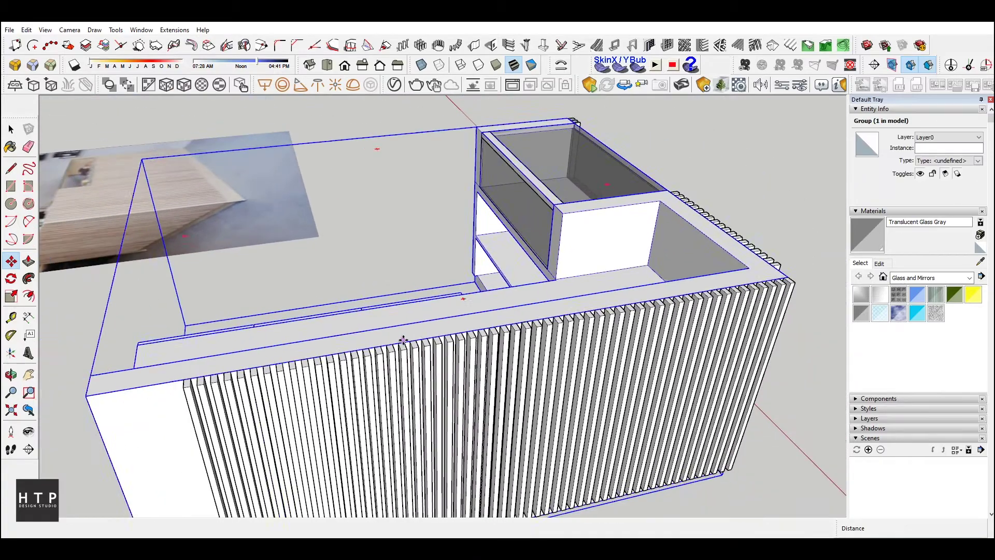
pyautogui.scroll(8, 177, 382)
# Copy the leftmost slat 40 mm to fill the front, then check the counter end
pyautogui.click(193, 382)
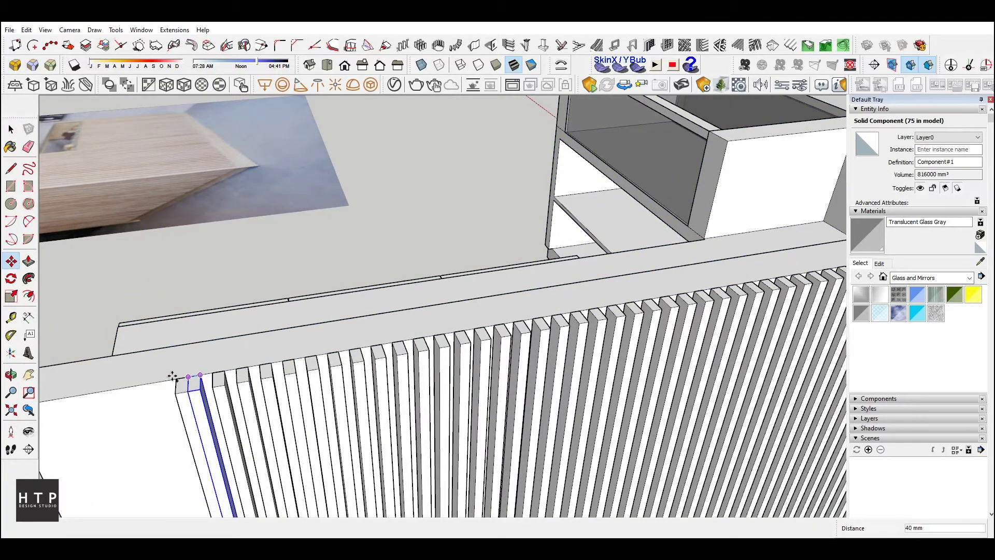
pyautogui.write('40')
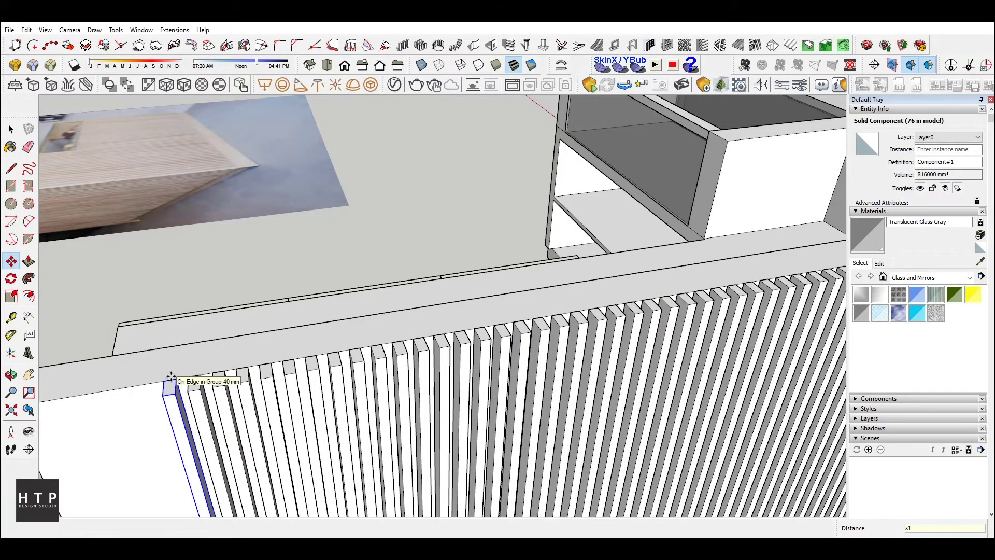
pyautogui.press('space')
pyautogui.scroll(-5, 398, 328)
pyautogui.scroll(10, 300, 349)
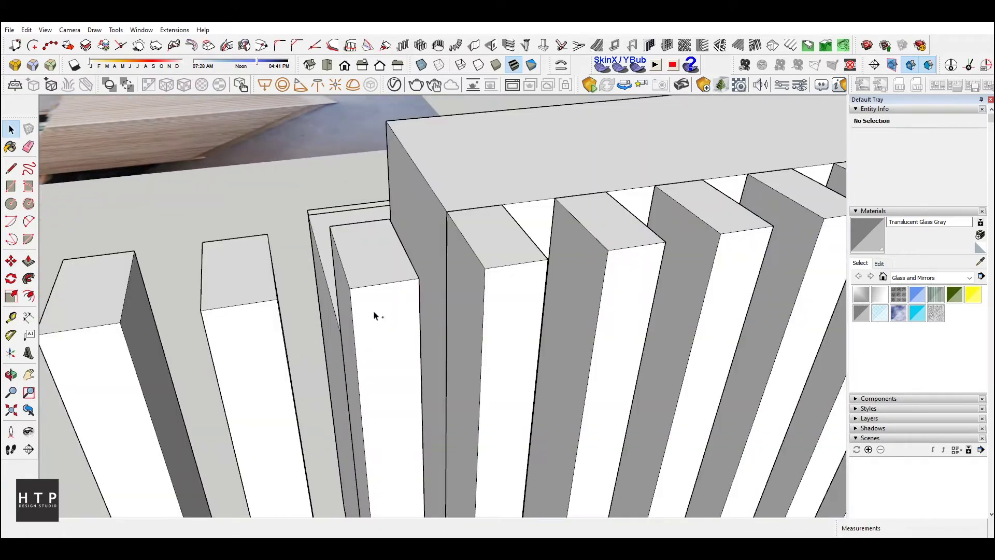
pyautogui.keyDown('ctrl'); pyautogui.click(374, 315); pyautogui.keyUp('ctrl')
pyautogui.keyDown('ctrl'); pyautogui.click(244, 332); pyautogui.keyUp('ctrl')
pyautogui.scroll(-5, 115, 344)
pyautogui.scroll(-5, 518, 295)
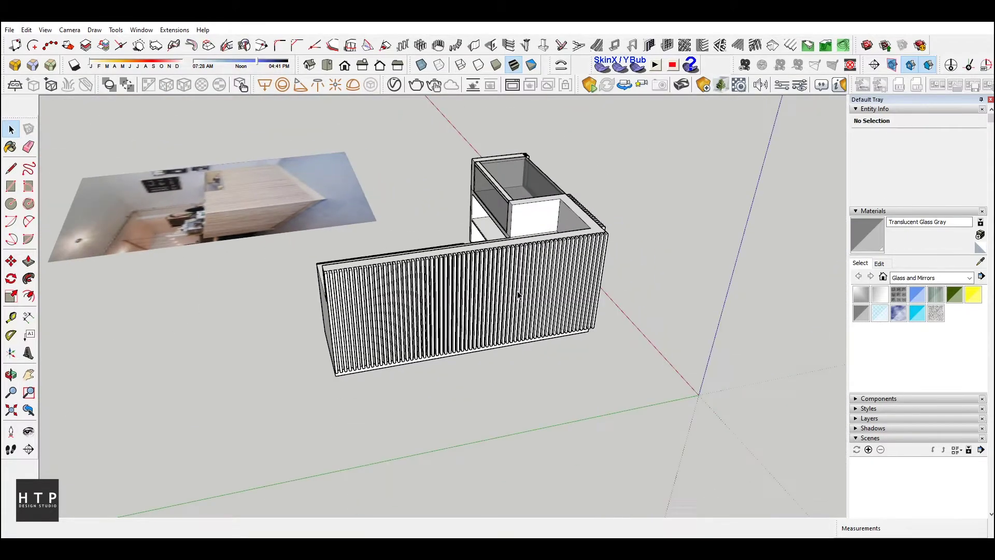
# Unhide all hidden geometry so the glass top reappears on the left cabinet
pyautogui.moveTo(496, 254)
pyautogui.mouseDown(button='middle')
pyautogui.moveTo(589, 216)
pyautogui.moveTo(378, 256)
pyautogui.moveTo(564, 228)
pyautogui.moveTo(526, 216)
pyautogui.moveTo(666, 269)
pyautogui.moveTo(529, 281)
pyautogui.mouseUp(button='middle')
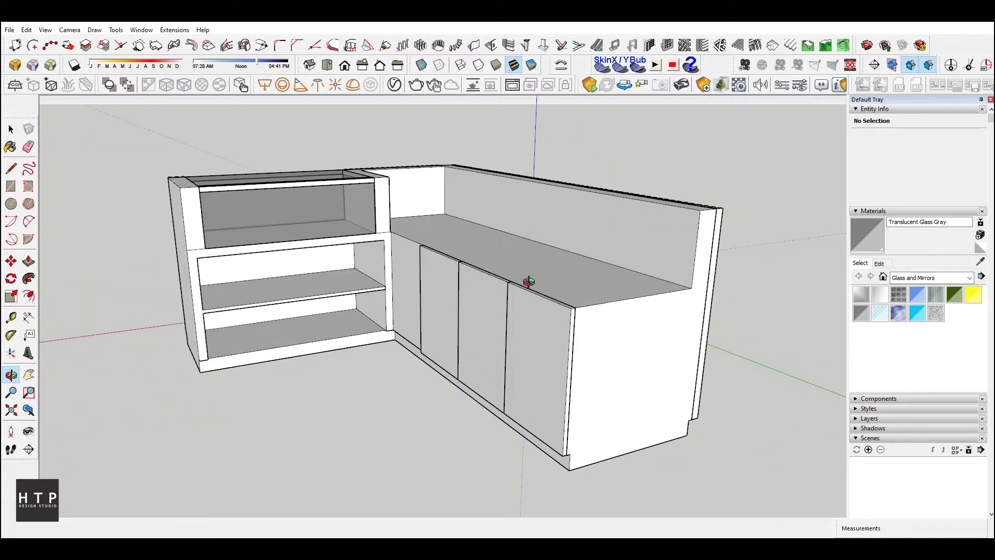
pyautogui.click(27, 30)
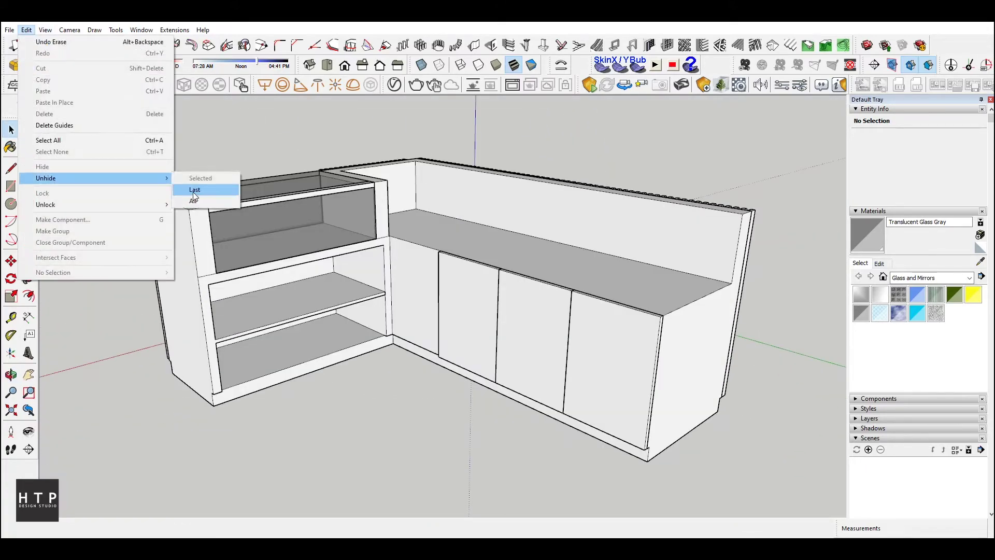
pyautogui.click(188, 201)
# Move the lower edge of the raised counter ledge down 40 mm
pyautogui.scroll(-3, 481, 197)
pyautogui.moveTo(481, 197)
pyautogui.mouseDown(button='middle')
pyautogui.moveTo(107, 195)
pyautogui.moveTo(421, 260)
pyautogui.mouseUp(button='middle')
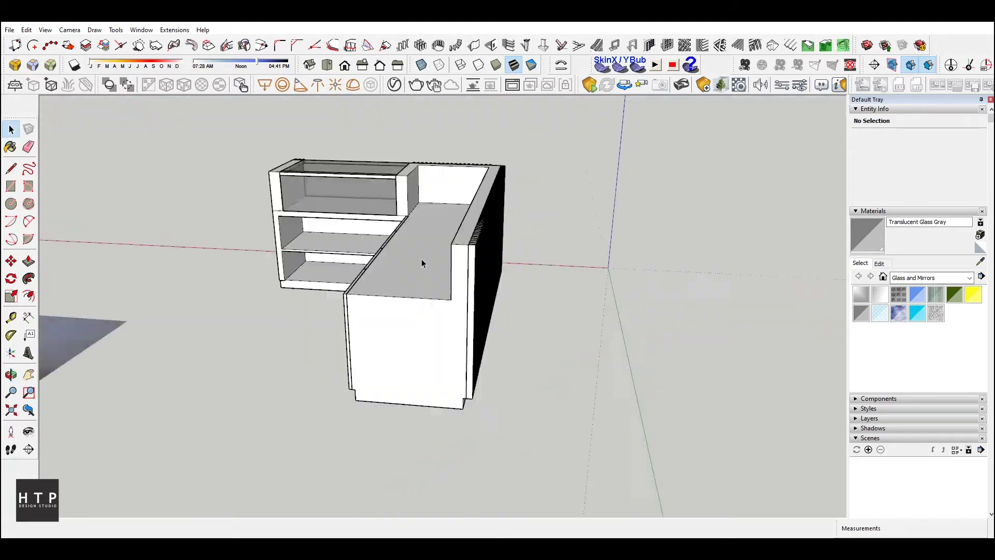
pyautogui.scroll(5, 473, 222)
pyautogui.moveTo(473, 222)
pyautogui.mouseDown(button='middle')
pyautogui.moveTo(609, 269)
pyautogui.moveTo(645, 297)
pyautogui.mouseUp(button='middle')
pyautogui.scroll(3, 614, 280)
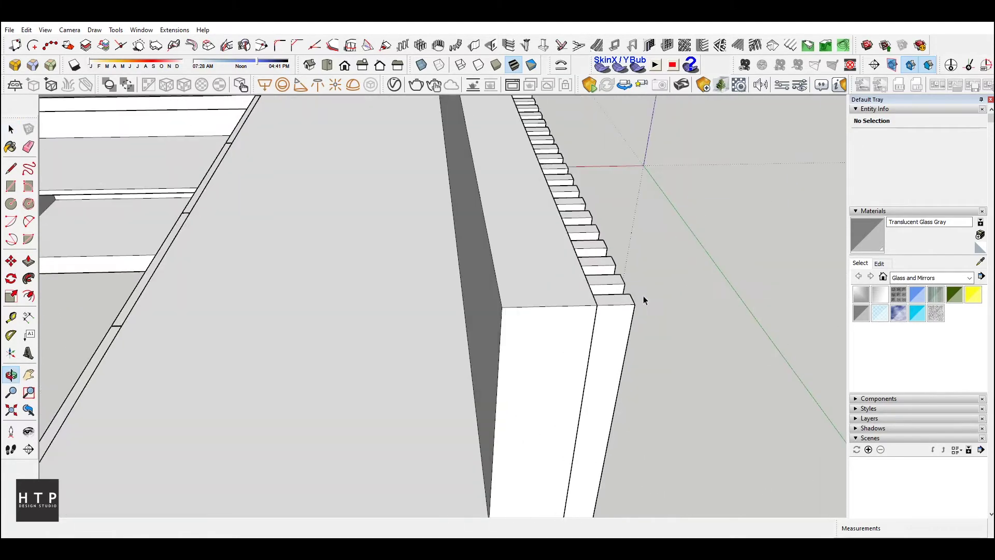
pyautogui.scroll(3, 549, 331)
pyautogui.click(577, 283)
pyautogui.press('m')
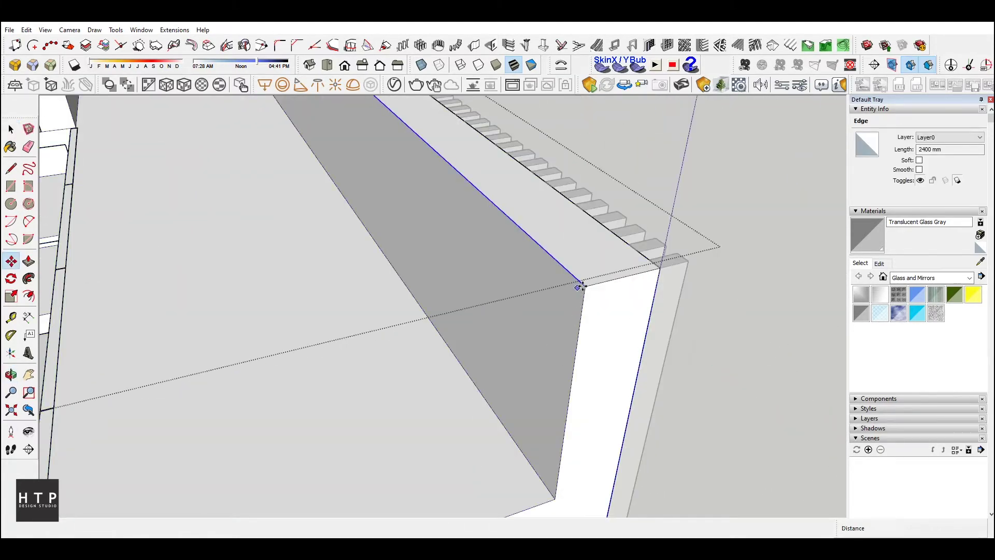
pyautogui.click(585, 286)
pyautogui.click(581, 315)
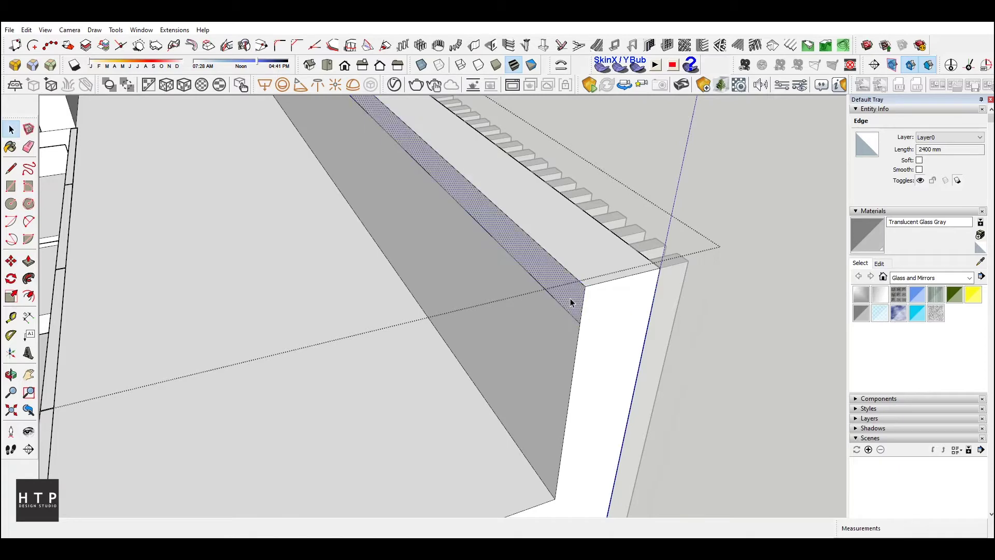
# Push the narrow strip faces inward 144 mm and 46 mm to recess the ledge underside
pyautogui.press('p')
pyautogui.click(573, 300)
pyautogui.click(456, 337)
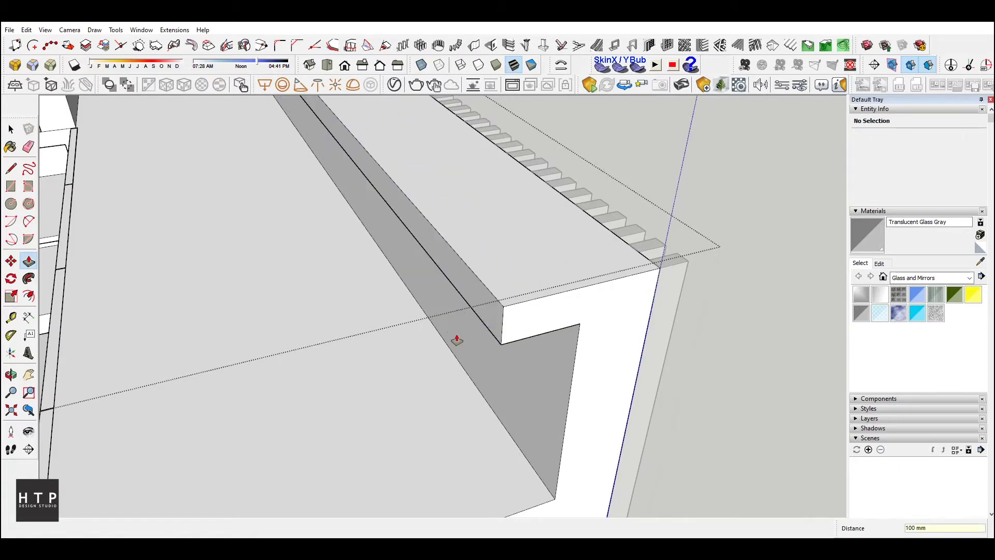
pyautogui.click(449, 331)
pyautogui.press('space')
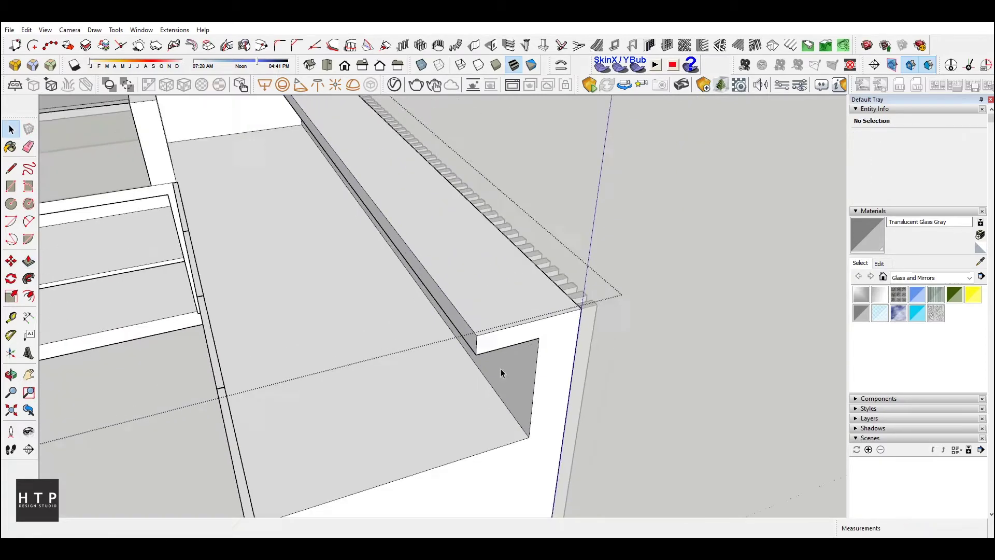
# Push the small top block down so it sits flush with the ledge
pyautogui.moveTo(451, 335); pyautogui.dragTo(292, 153, button='middle')
pyautogui.scroll(3, 292, 154)
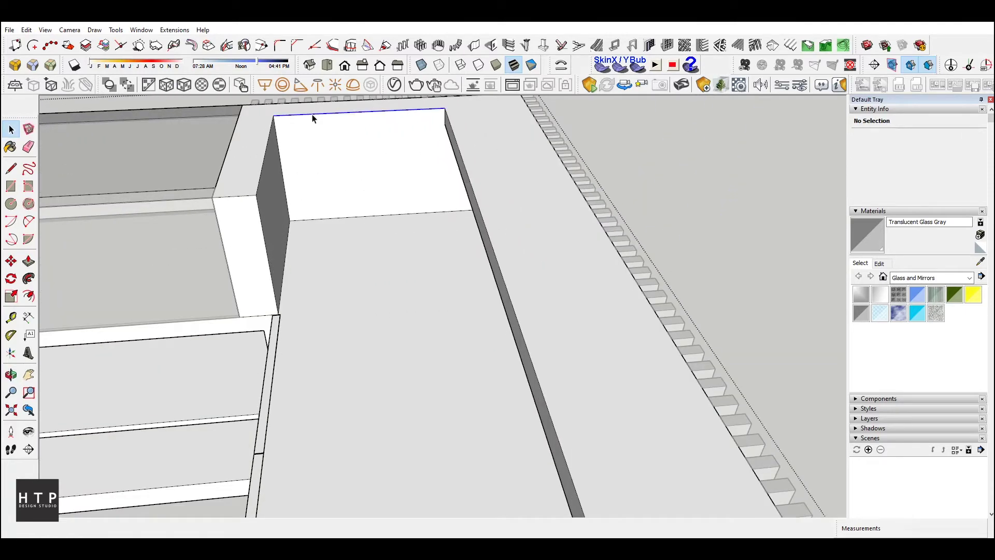
pyautogui.press('m')
pyautogui.press('space')
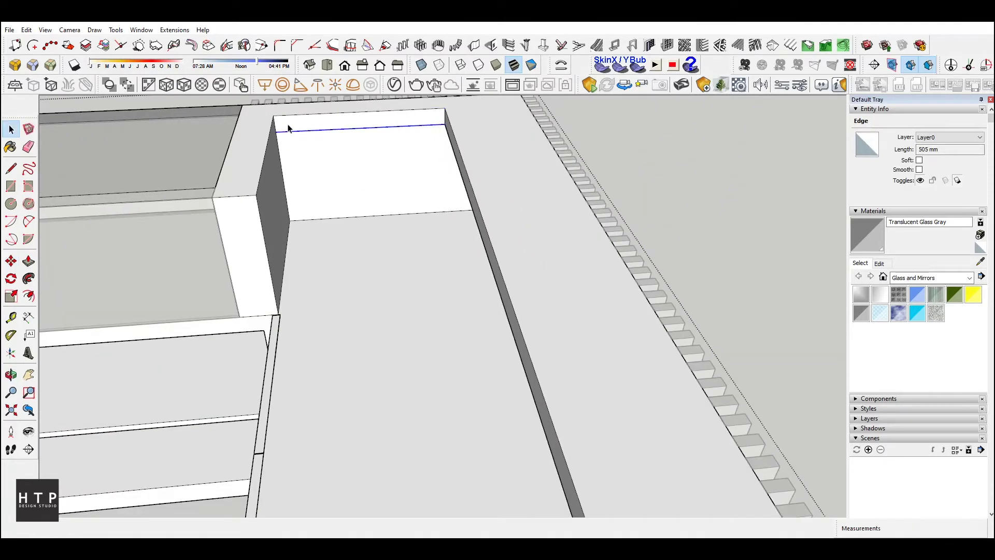
pyautogui.click(282, 125)
pyautogui.press('p')
pyautogui.press('Escape')
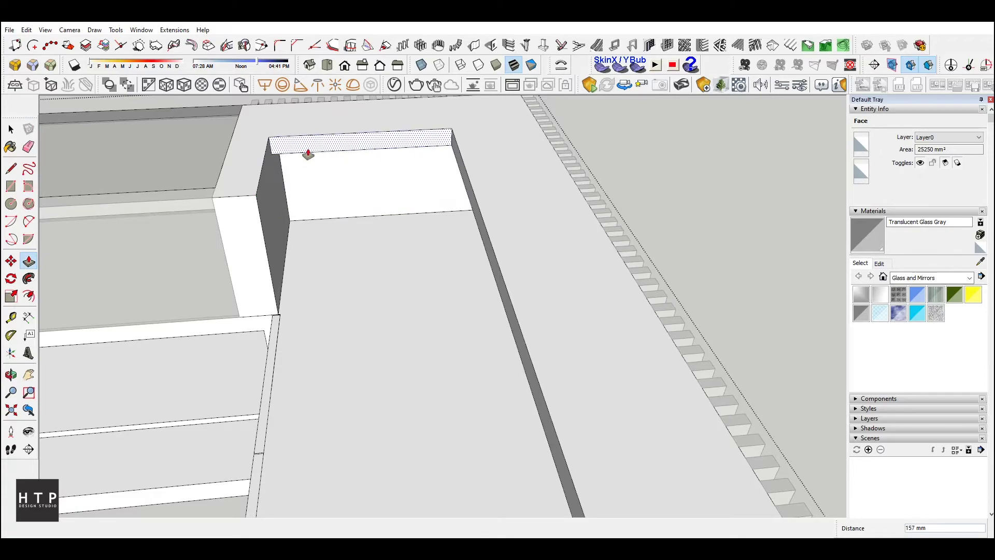
pyautogui.click(305, 125)
pyautogui.click(255, 195)
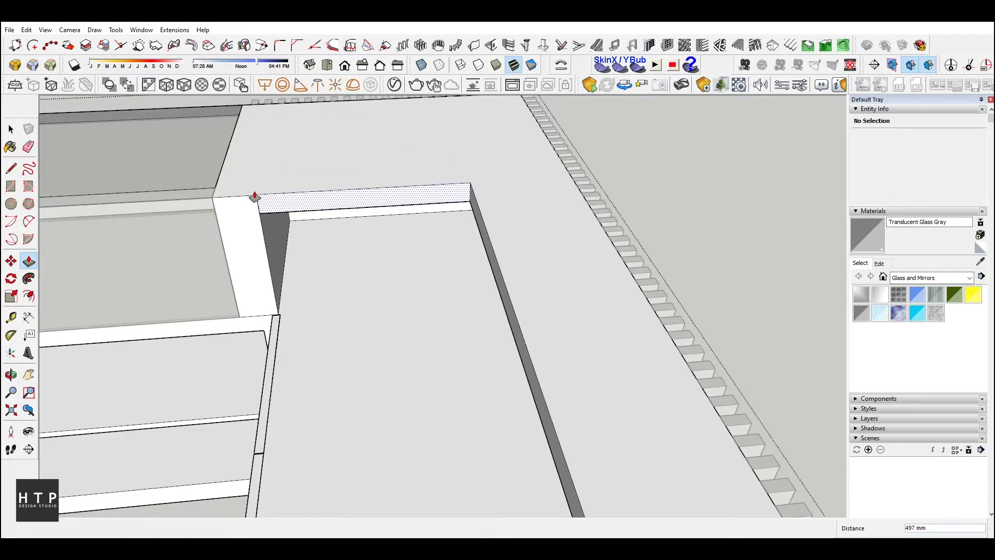
pyautogui.press('space')
pyautogui.moveTo(255, 196); pyautogui.dragTo(472, 226, button='middle')
pyautogui.scroll(-5, 472, 225)
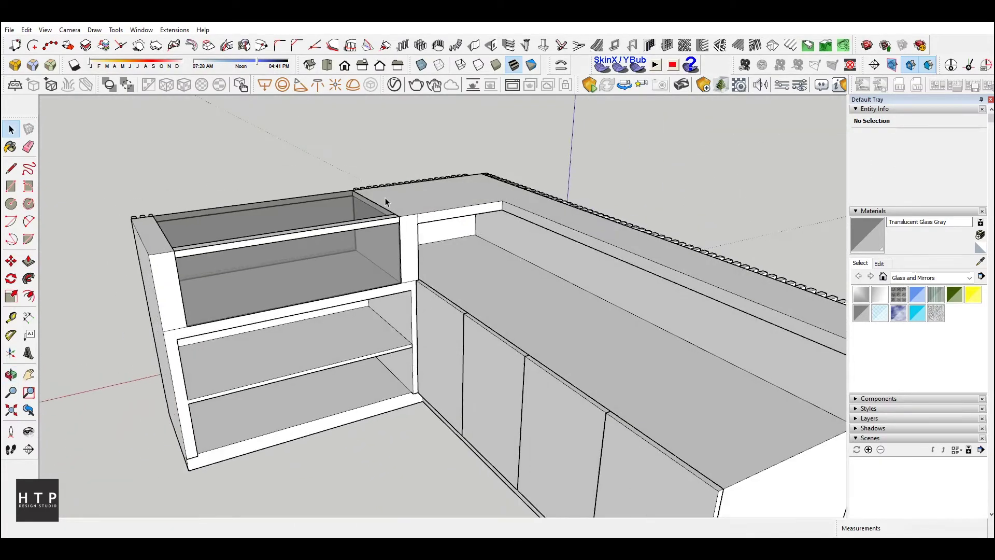
pyautogui.moveTo(322, 123)
pyautogui.mouseDown(button='middle')
pyautogui.moveTo(533, 282)
pyautogui.moveTo(695, 290)
pyautogui.mouseUp(button='middle')
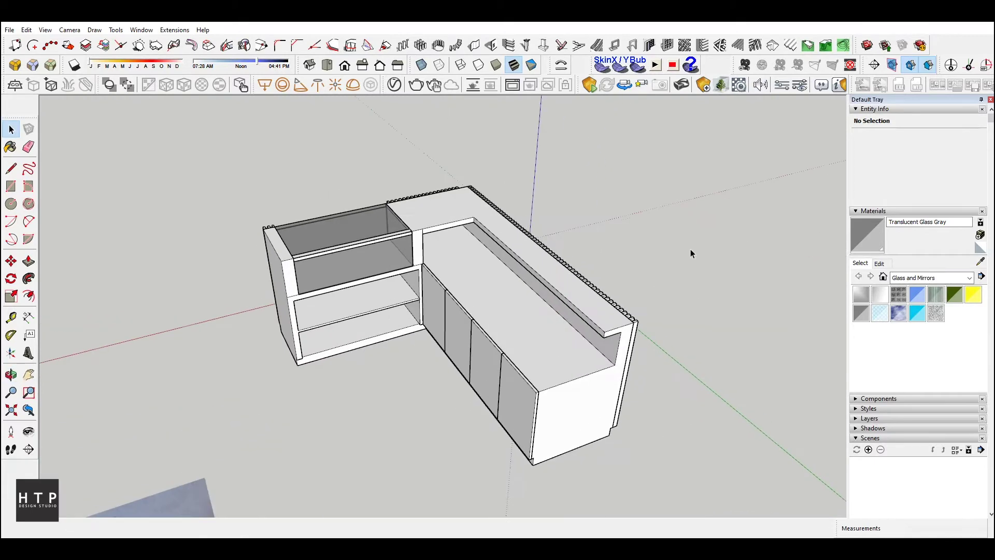
# Search 3D Warehouse for 'coffee' after dismissing the SketchUp 2021 announcement
pyautogui.click(869, 48)
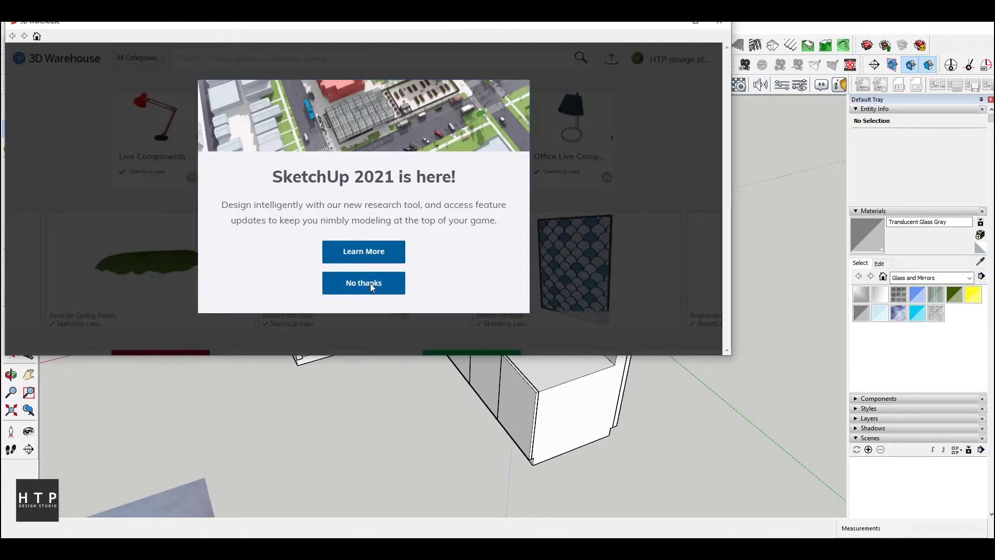
pyautogui.click(371, 285)
pyautogui.write('coff')
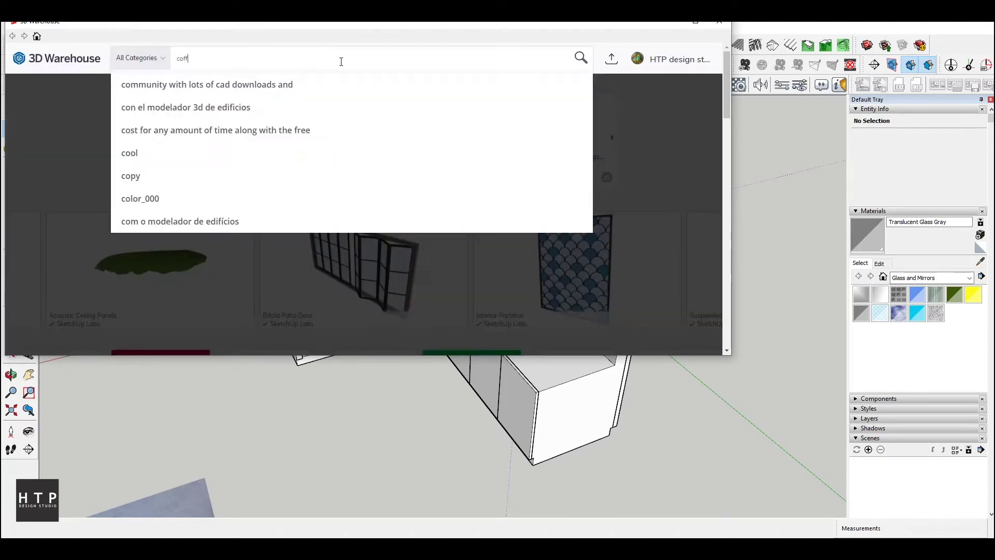
pyautogui.write('ee')
pyautogui.press('Return')
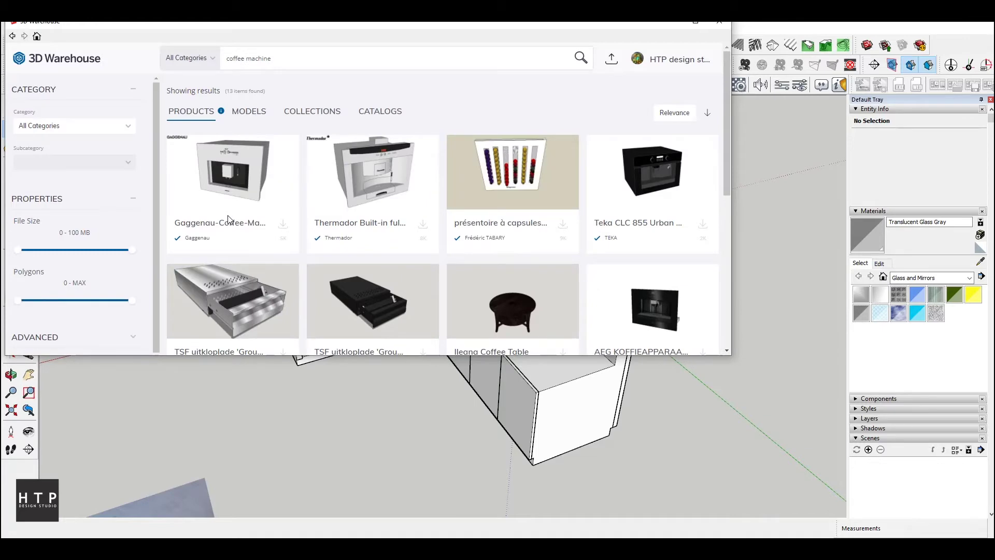
# Filter the coffee results to downloadable models and browse through them
pyautogui.scroll(-5, 355, 227)
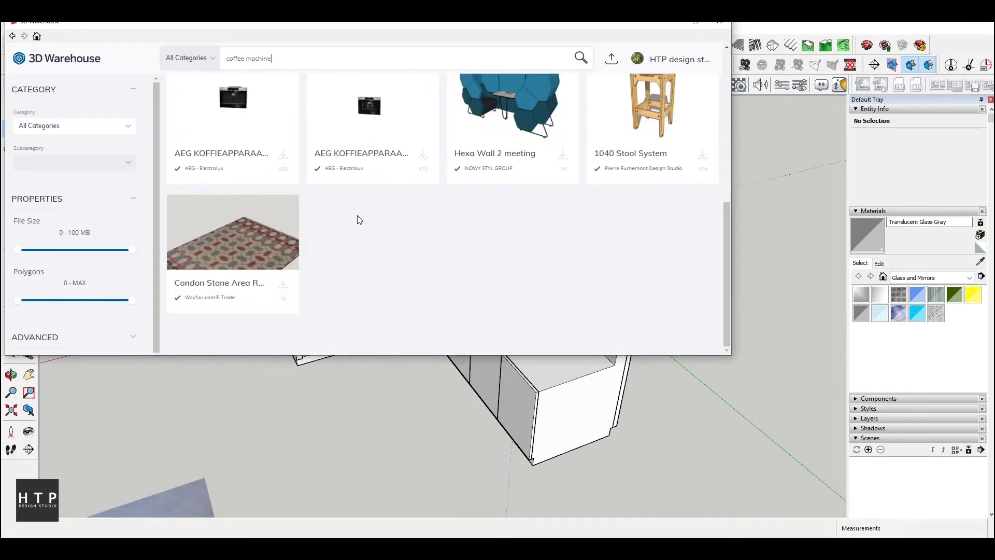
pyautogui.scroll(5, 355, 227)
pyautogui.click(264, 117)
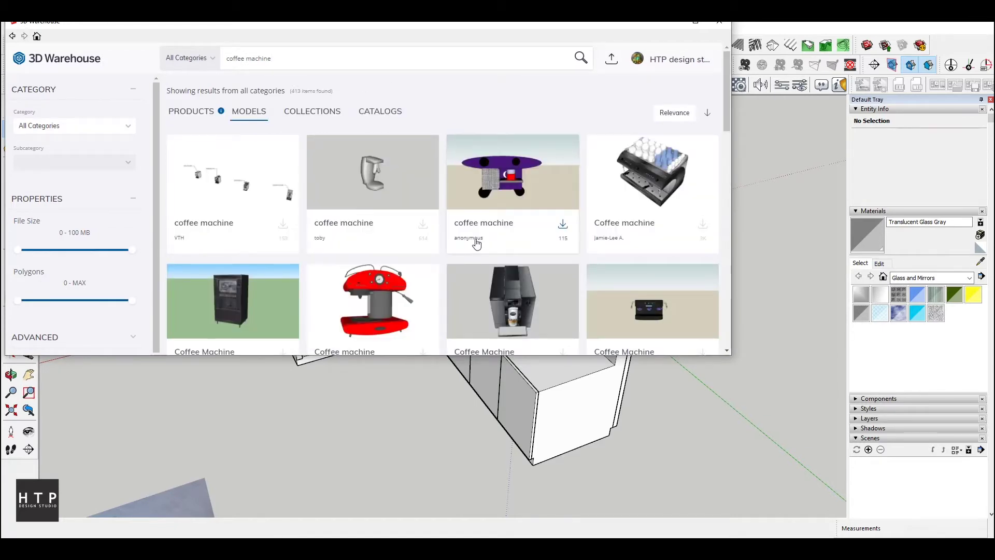
pyautogui.scroll(-5, 477, 244)
pyautogui.scroll(-2, 477, 243)
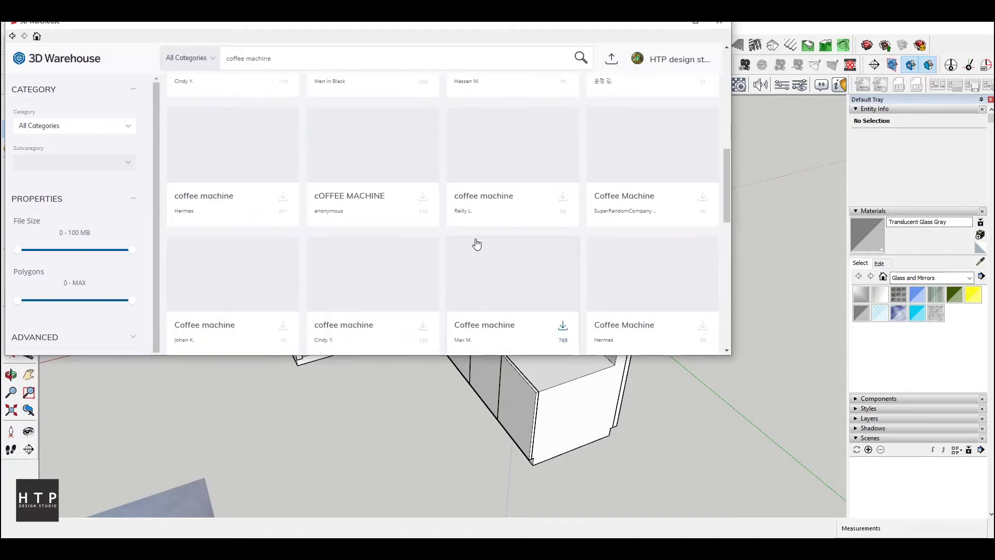
pyautogui.scroll(-4, 477, 244)
pyautogui.scroll(2, 478, 243)
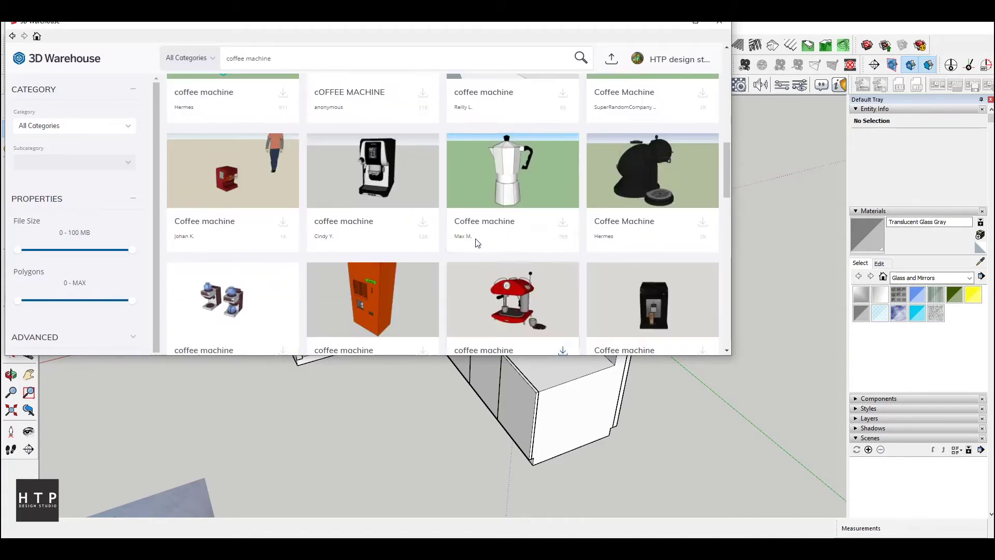
pyautogui.scroll(-5, 477, 243)
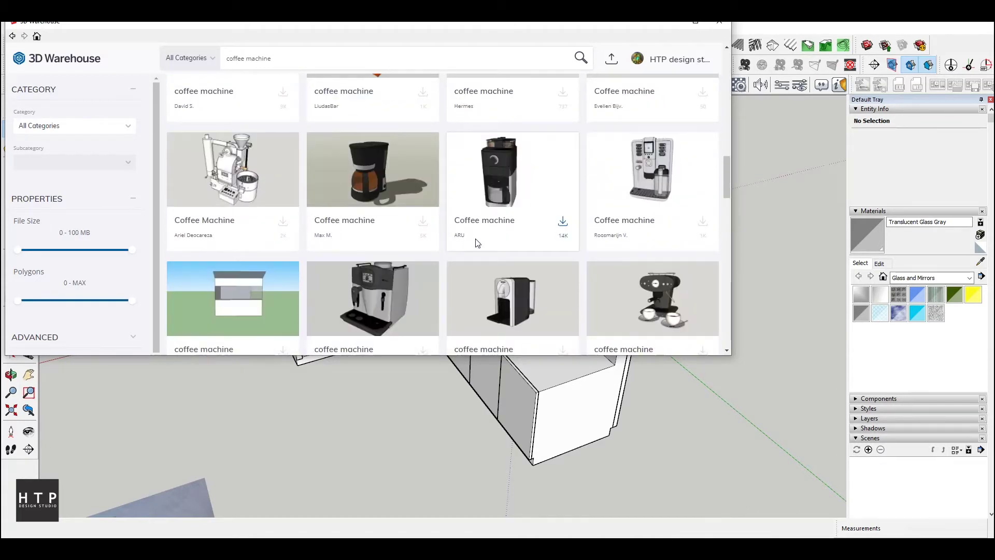
pyautogui.scroll(-4, 474, 242)
pyautogui.scroll(2, 571, 218)
pyautogui.scroll(-3, 649, 196)
pyautogui.scroll(-3, 650, 195)
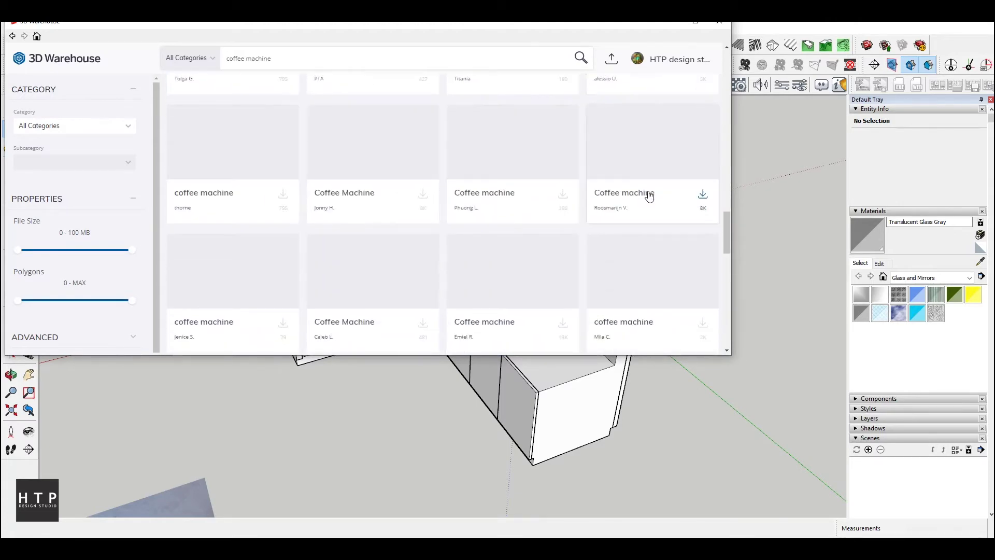
pyautogui.scroll(-3, 577, 215)
pyautogui.scroll(-3, 577, 215)
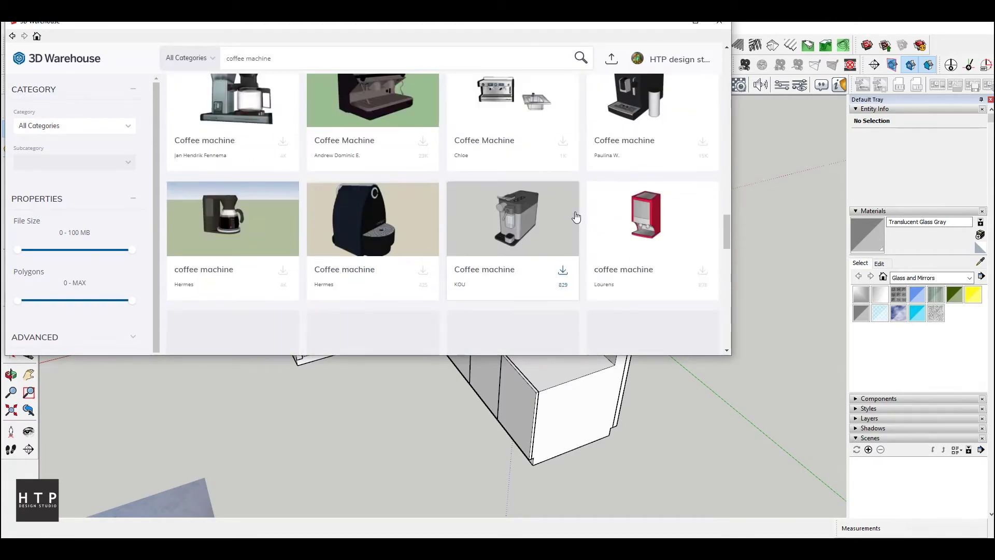
pyautogui.scroll(1, 577, 216)
pyautogui.scroll(-2, 576, 215)
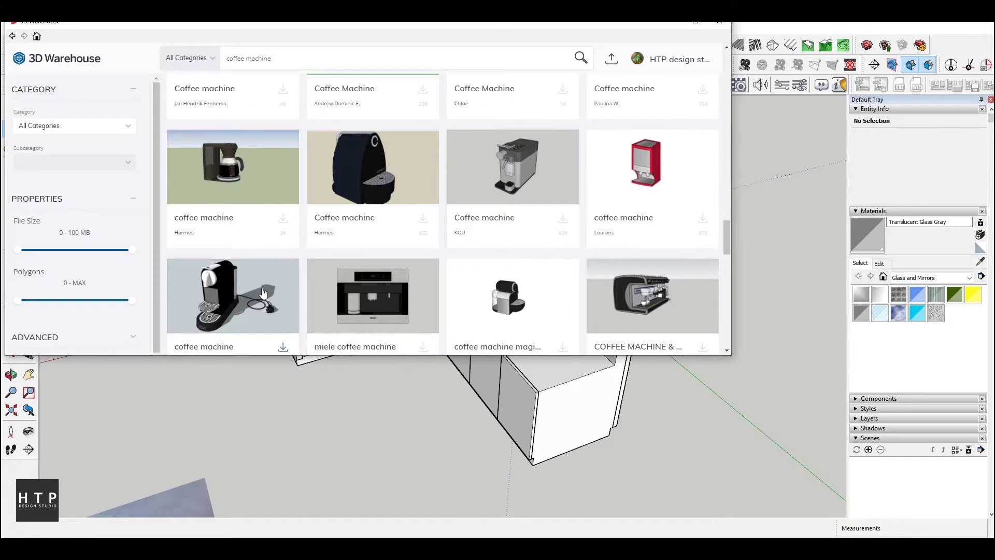
pyautogui.scroll(-2, 656, 294)
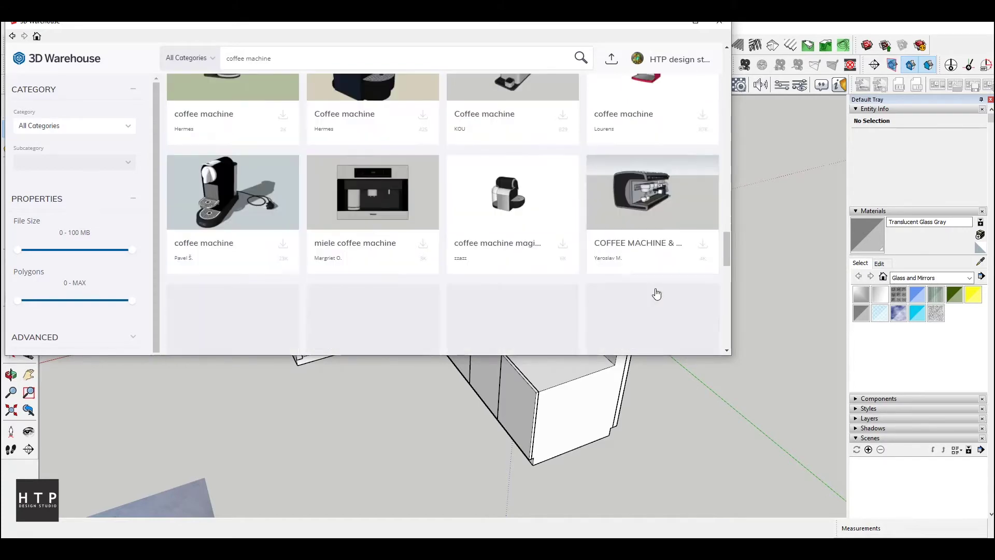
# Download the COFFEE MACHINE & GRINDER model and confirm loading it into the drawing
pyautogui.click(650, 200)
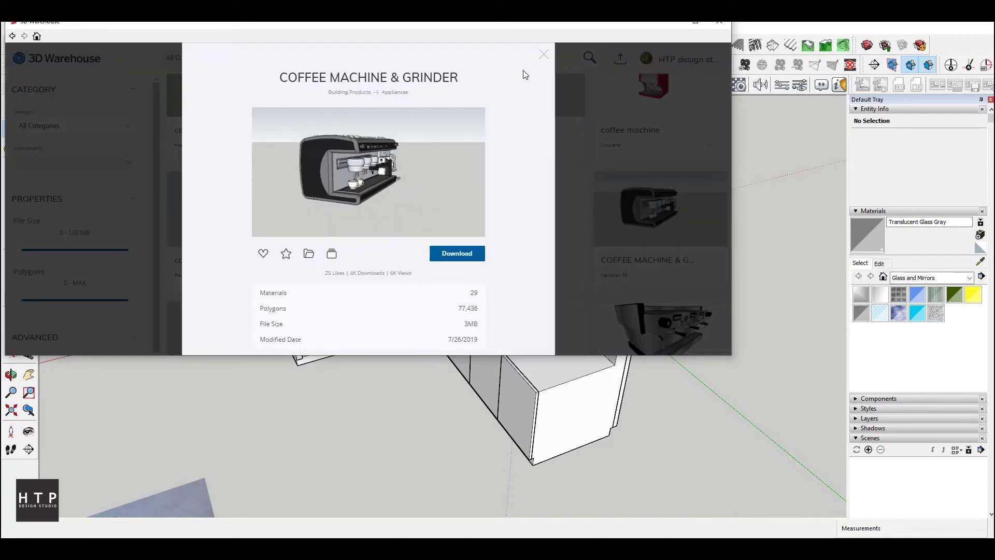
pyautogui.click(545, 55)
pyautogui.scroll(-3, 639, 202)
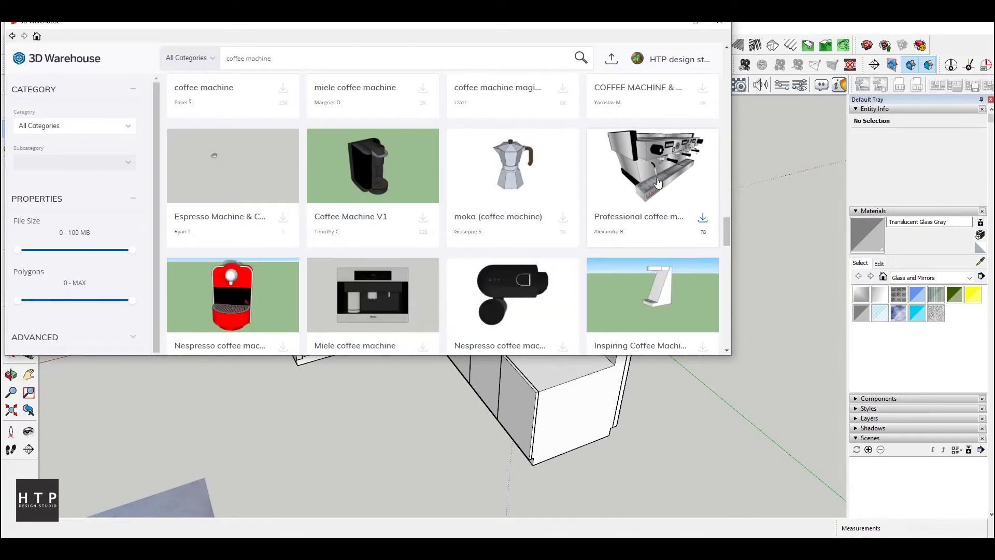
pyautogui.scroll(-3, 655, 186)
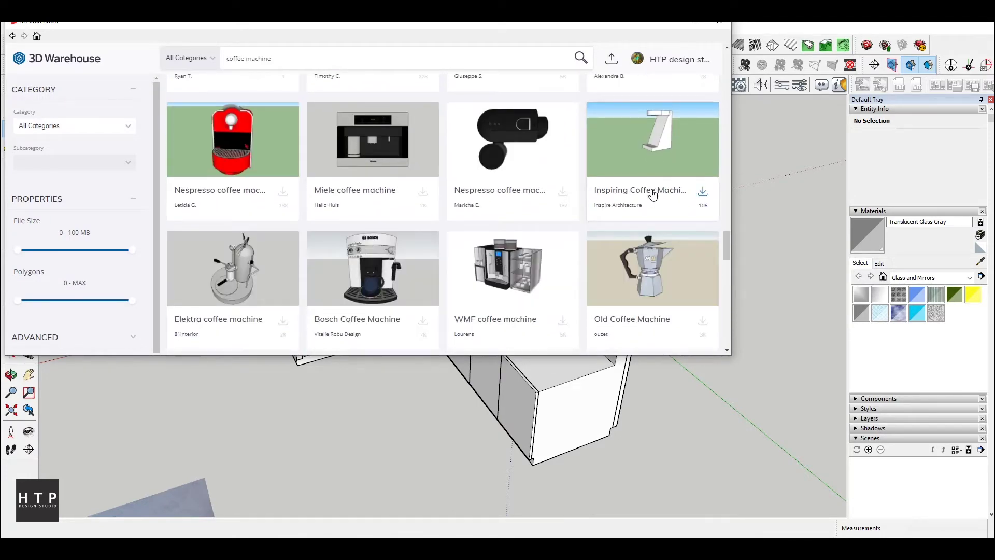
pyautogui.scroll(-2, 653, 195)
pyautogui.scroll(-2, 653, 193)
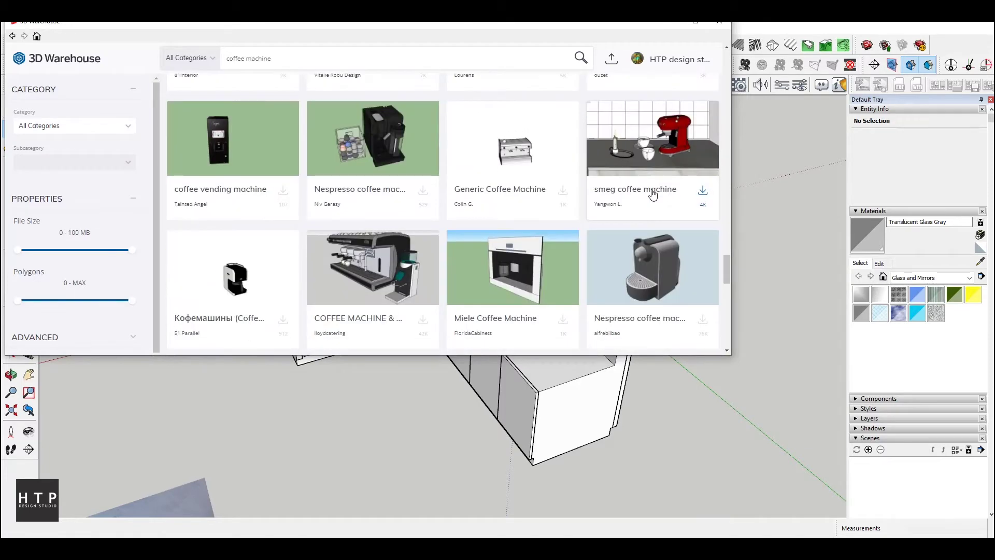
pyautogui.click(380, 263)
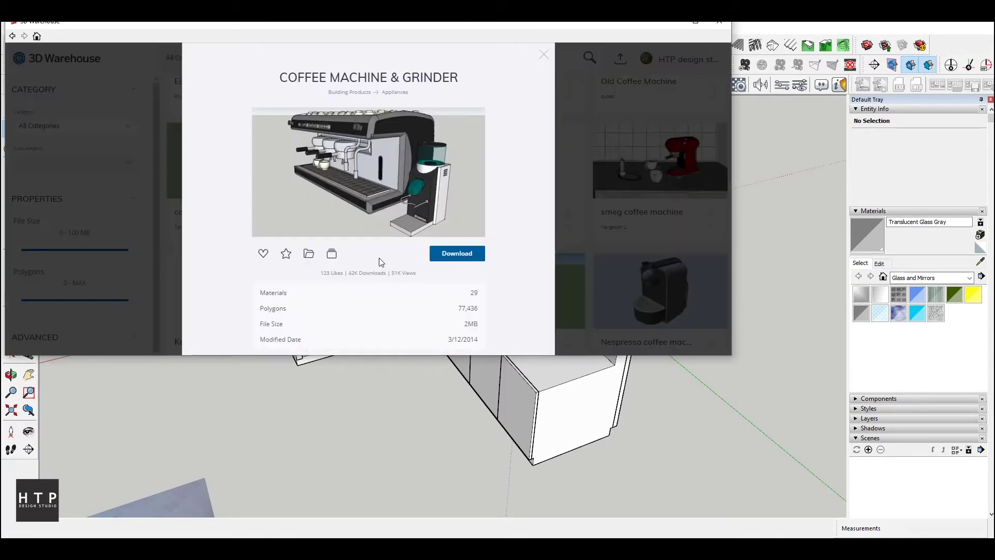
pyautogui.click(451, 261)
pyautogui.click(344, 211)
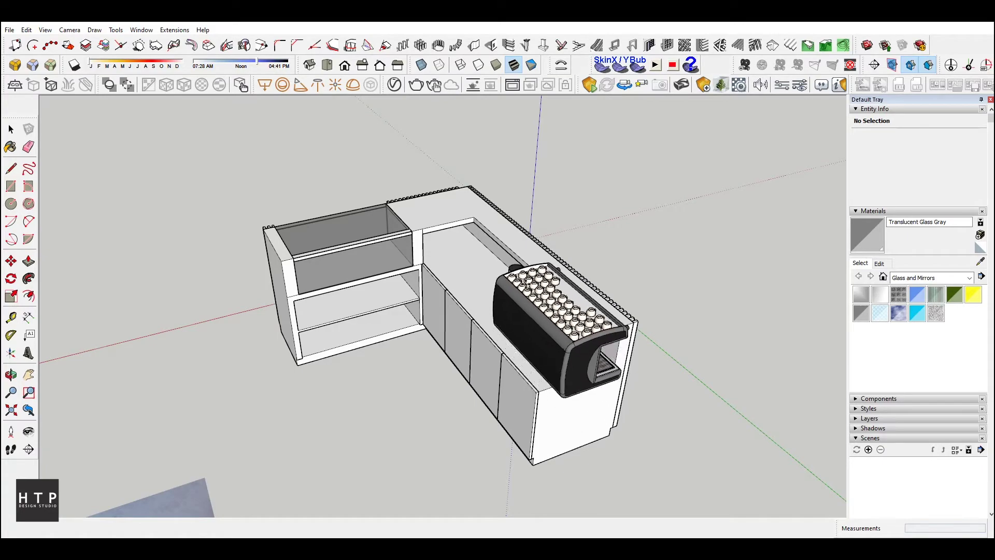
# Place the coffee machine and mirror it with a -1 scale along the red axis
pyautogui.click(482, 259)
pyautogui.moveTo(482, 260); pyautogui.dragTo(405, 343, button='middle')
pyautogui.scroll(3, 405, 343)
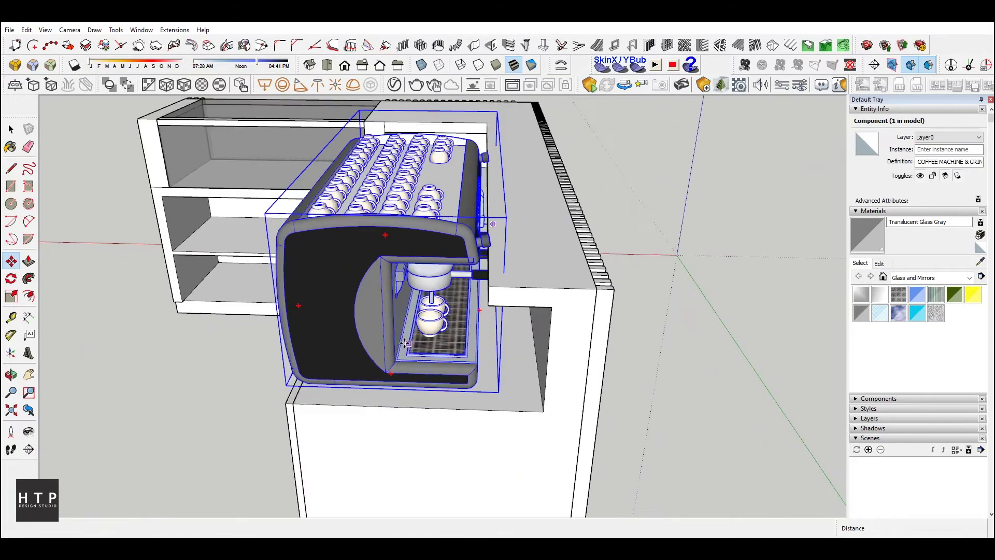
pyautogui.click(12, 296)
pyautogui.moveTo(314, 226); pyautogui.dragTo(285, 244, button='middle')
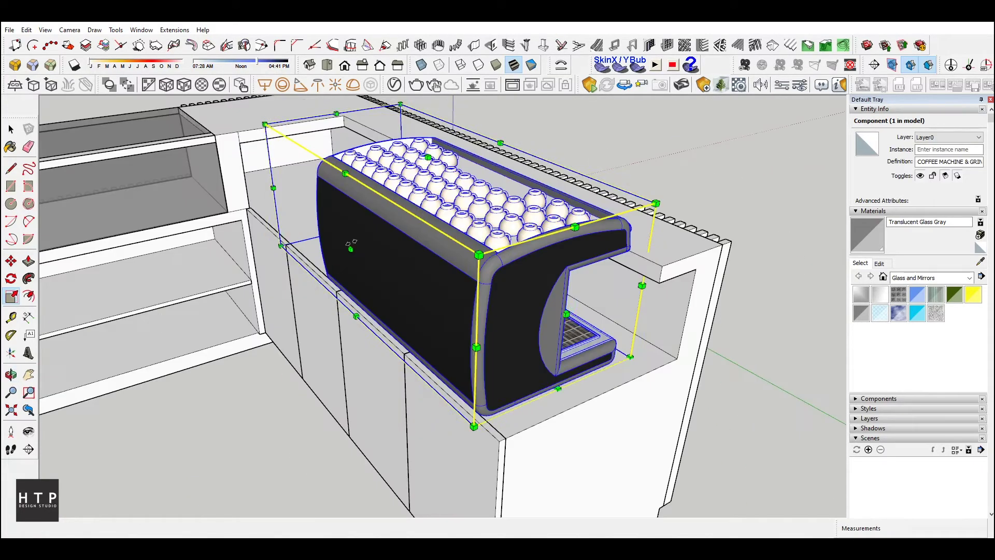
pyautogui.moveTo(285, 244); pyautogui.dragTo(648, 197)
pyautogui.press('Return')
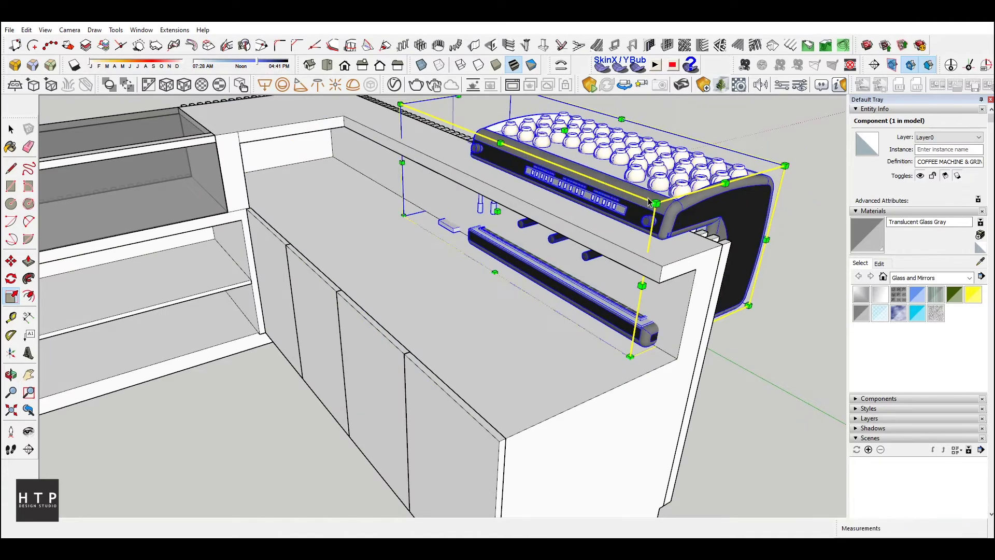
# Move the mirrored coffee machine onto the counter
pyautogui.press('m')
pyautogui.moveTo(750, 307); pyautogui.dragTo(670, 335, button='middle')
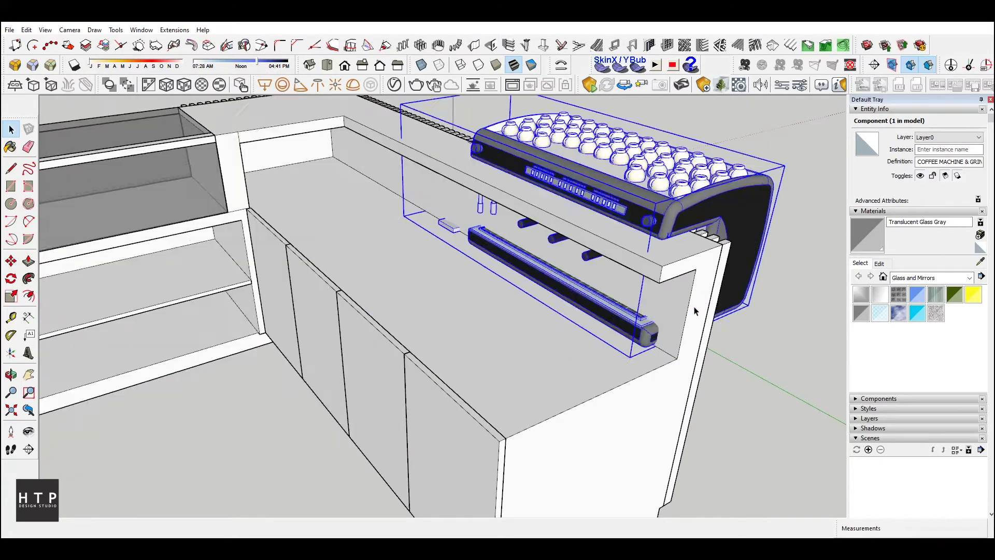
pyautogui.press('space')
pyautogui.press('Return')
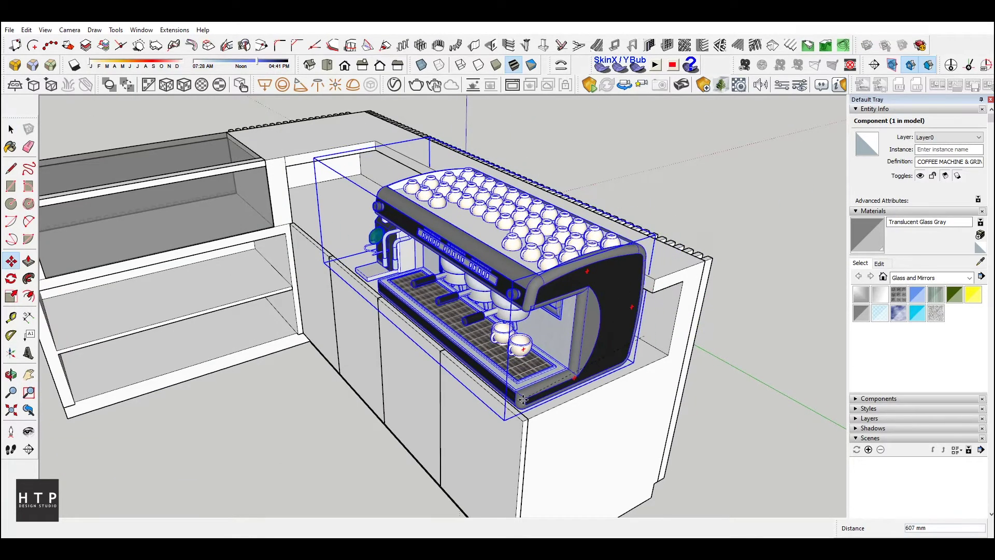
pyautogui.moveTo(576, 369); pyautogui.dragTo(469, 360, button='middle')
pyautogui.scroll(5, 544, 322)
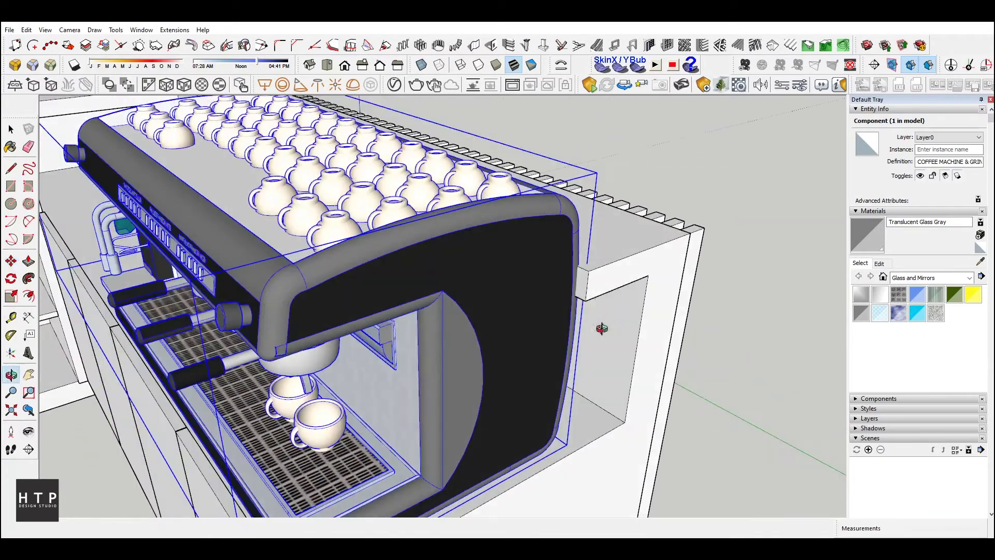
pyautogui.scroll(3, 578, 287)
# Reposition the coffee machine along the red axis onto the worktop behind the raised edge
pyautogui.press('space')
pyautogui.click(578, 285)
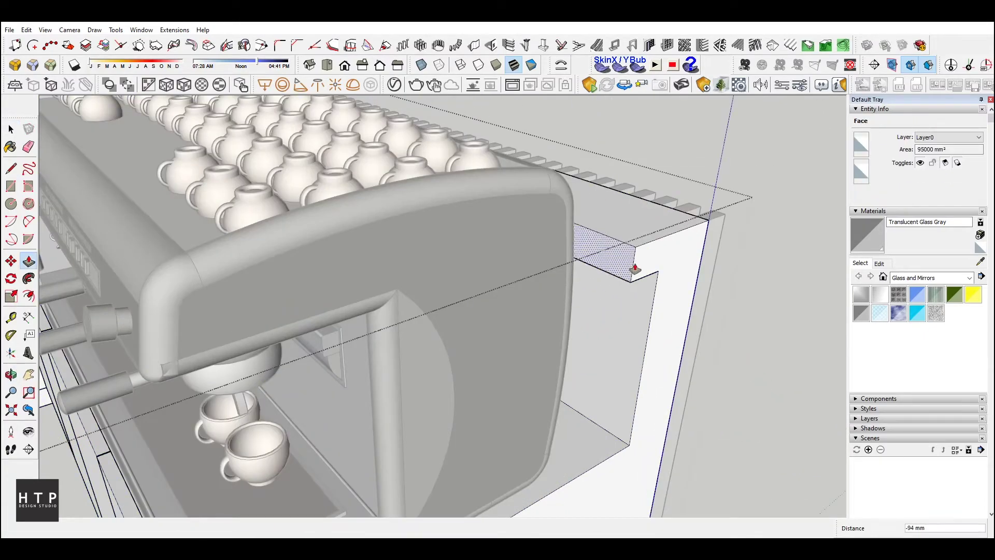
pyautogui.scroll(-10, 650, 284)
pyautogui.moveTo(650, 284); pyautogui.dragTo(512, 307, button='middle')
pyautogui.press('m')
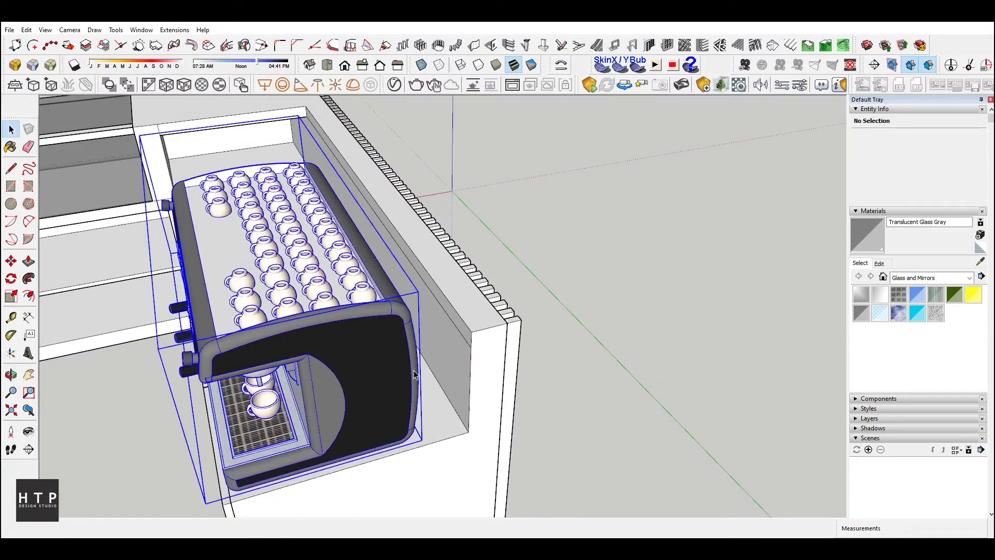
pyautogui.click(402, 374)
pyautogui.moveTo(435, 363)
pyautogui.mouseDown(button='middle')
pyautogui.moveTo(561, 338)
pyautogui.moveTo(506, 332)
pyautogui.mouseUp(button='middle')
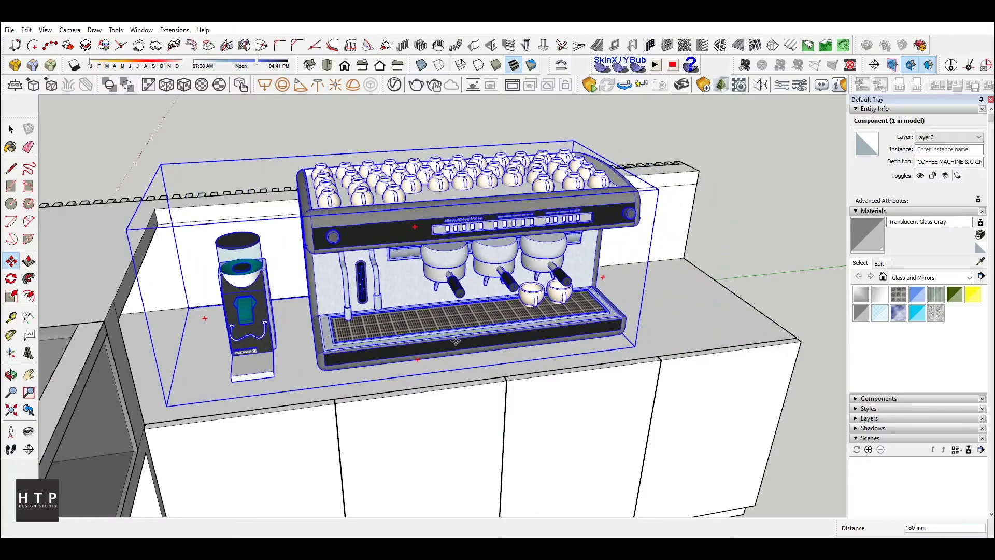
pyautogui.click(515, 340)
pyautogui.moveTo(311, 186); pyautogui.dragTo(458, 233, button='middle')
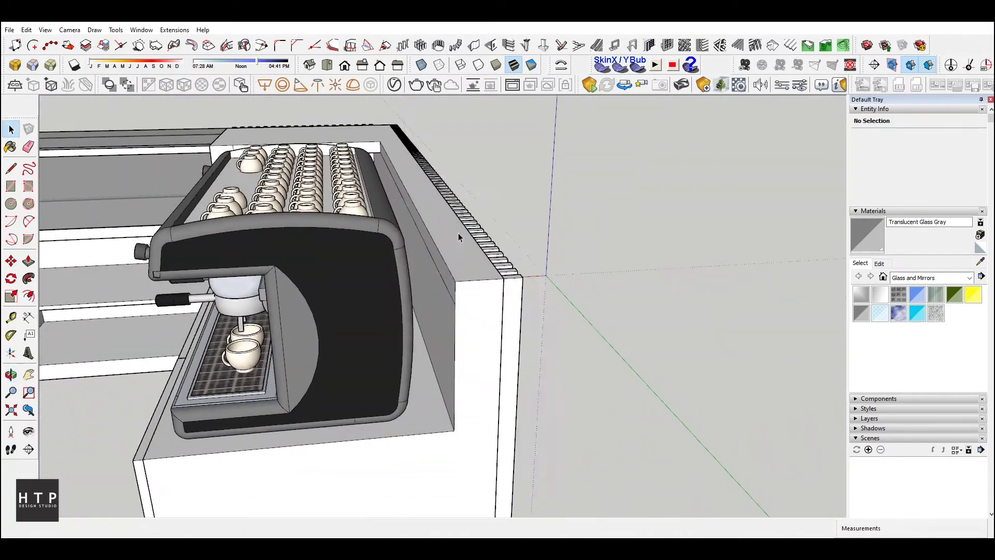
pyautogui.click(291, 356)
pyautogui.press('m')
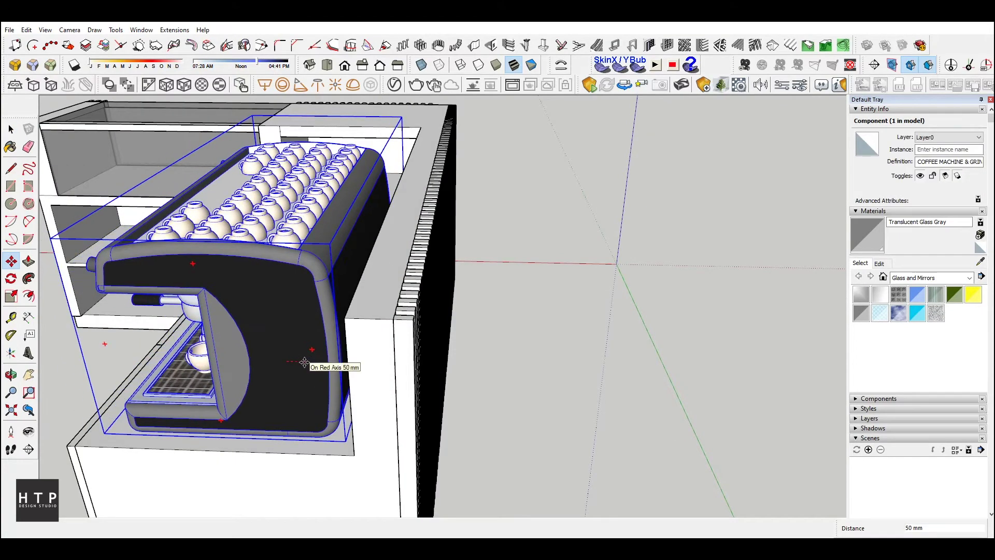
pyautogui.press('space')
pyautogui.moveTo(313, 377); pyautogui.dragTo(474, 325, button='middle')
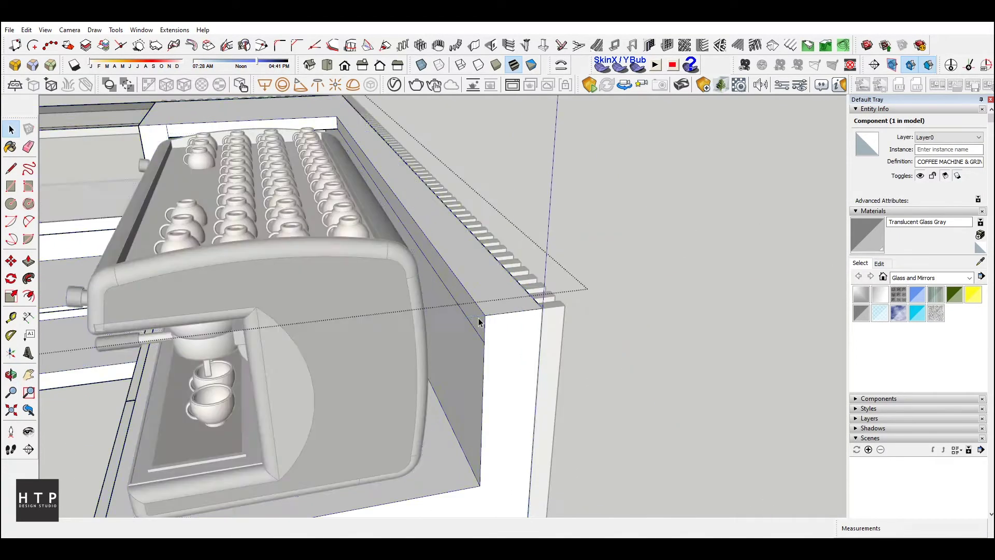
# Push/Pull the counter face beside the machine, then clear the selection
pyautogui.press('p')
pyautogui.click(438, 329)
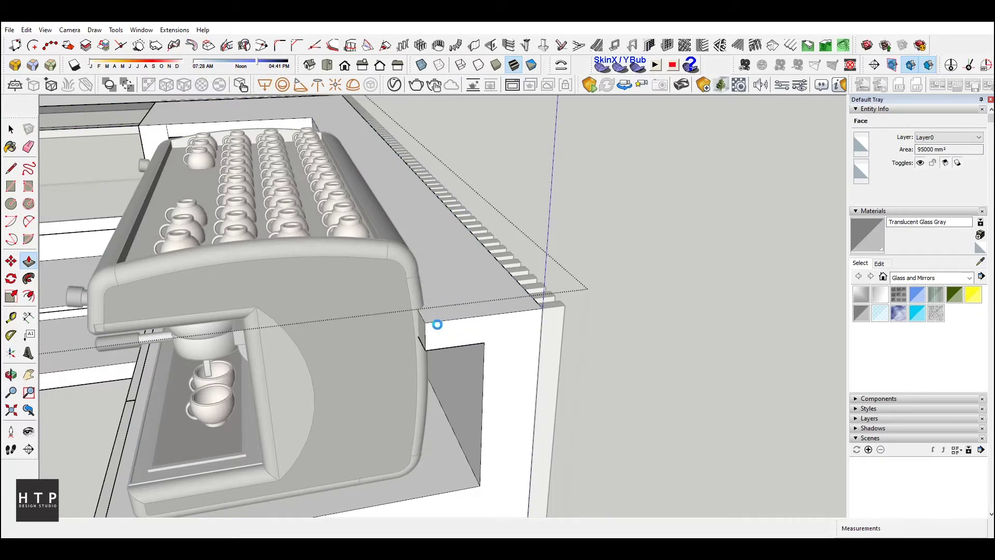
pyautogui.moveTo(438, 329)
pyautogui.mouseDown(button='middle')
pyautogui.moveTo(516, 285)
pyautogui.moveTo(394, 331)
pyautogui.mouseUp(button='middle')
pyautogui.press('space')
pyautogui.click(394, 331)
pyautogui.press('m')
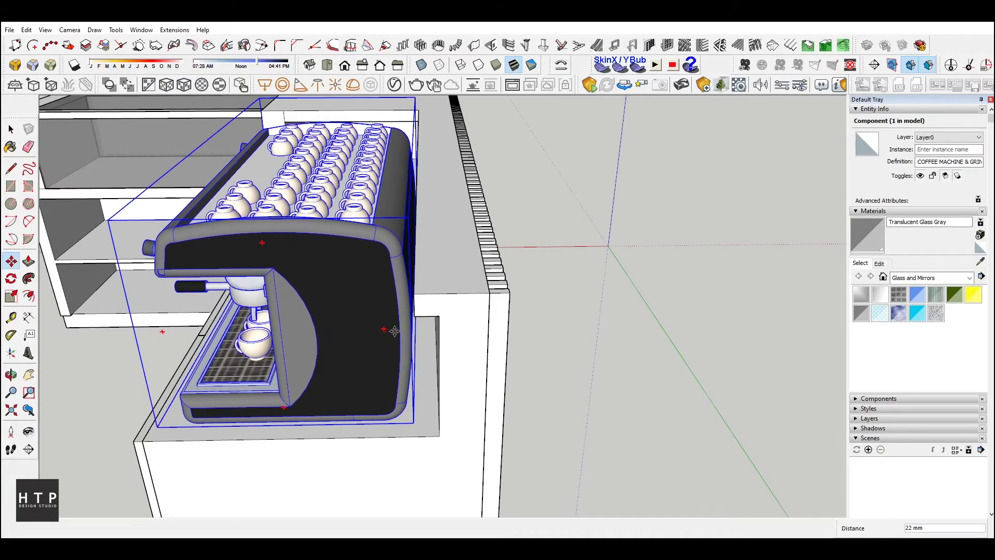
pyautogui.press('Escape')
pyautogui.press('space')
pyautogui.click(529, 288)
pyautogui.moveTo(528, 289)
pyautogui.mouseDown(button='middle')
pyautogui.moveTo(465, 271)
pyautogui.moveTo(438, 194)
pyautogui.moveTo(466, 363)
pyautogui.moveTo(768, 347)
pyautogui.moveTo(477, 305)
pyautogui.moveTo(274, 340)
pyautogui.mouseUp(button='middle')
pyautogui.scroll(5, 465, 271)
pyautogui.scroll(-10, 465, 271)
pyautogui.scroll(-8, 467, 362)
pyautogui.scroll(5, 545, 200)
pyautogui.scroll(5, 555, 204)
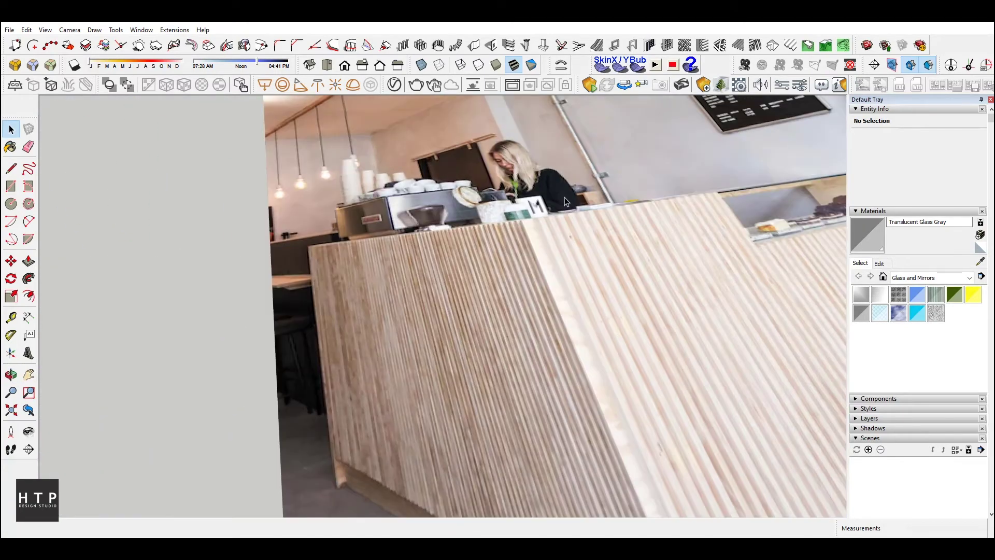
pyautogui.moveTo(565, 201); pyautogui.dragTo(393, 184, button='middle')
pyautogui.scroll(-3, 469, 195)
pyautogui.scroll(-2, 566, 299)
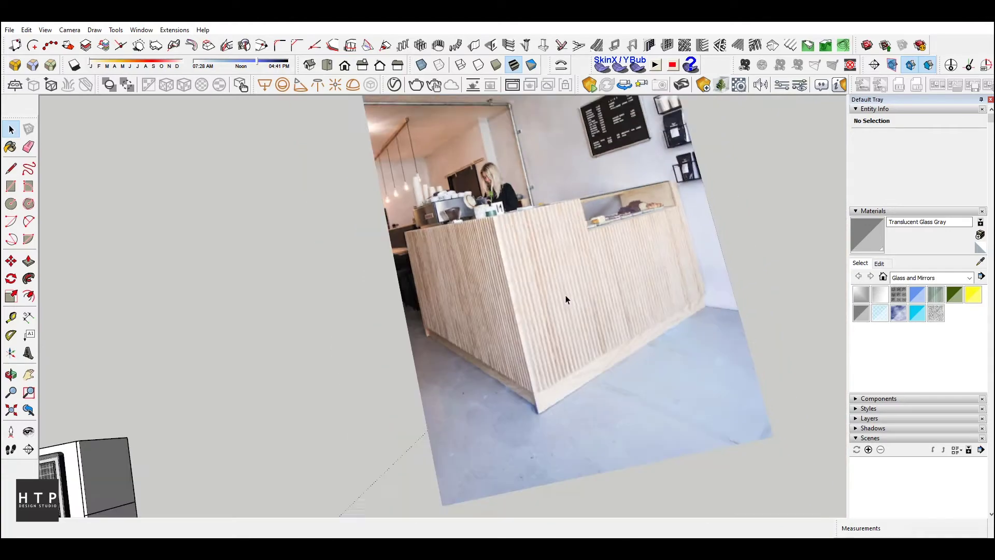
pyautogui.scroll(-3, 566, 299)
pyautogui.moveTo(647, 235)
pyautogui.mouseDown(button='middle')
pyautogui.moveTo(548, 201)
pyautogui.moveTo(529, 338)
pyautogui.mouseUp(button='middle')
pyautogui.scroll(3, 530, 338)
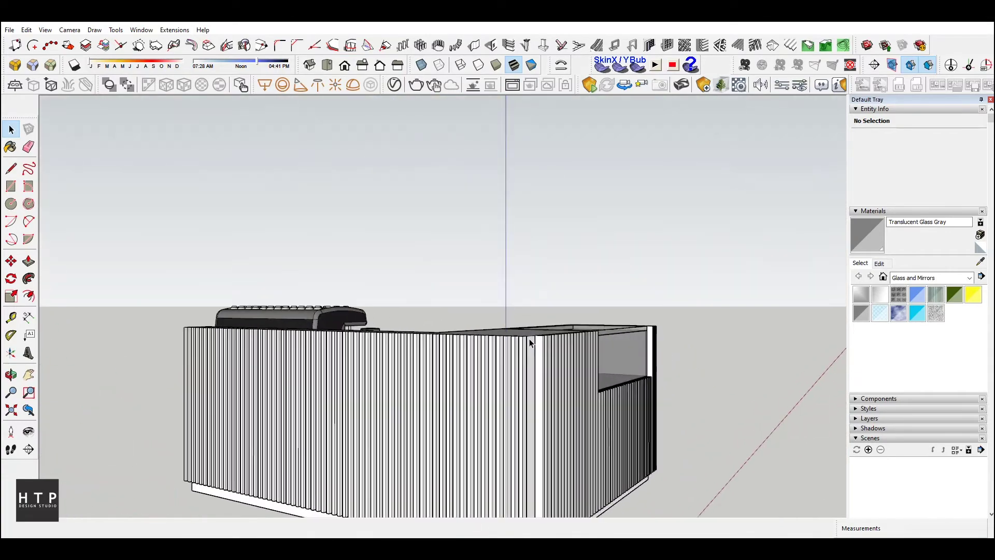
# Reopen the 3D Warehouse coffee machine results and scroll through them
pyautogui.click(867, 48)
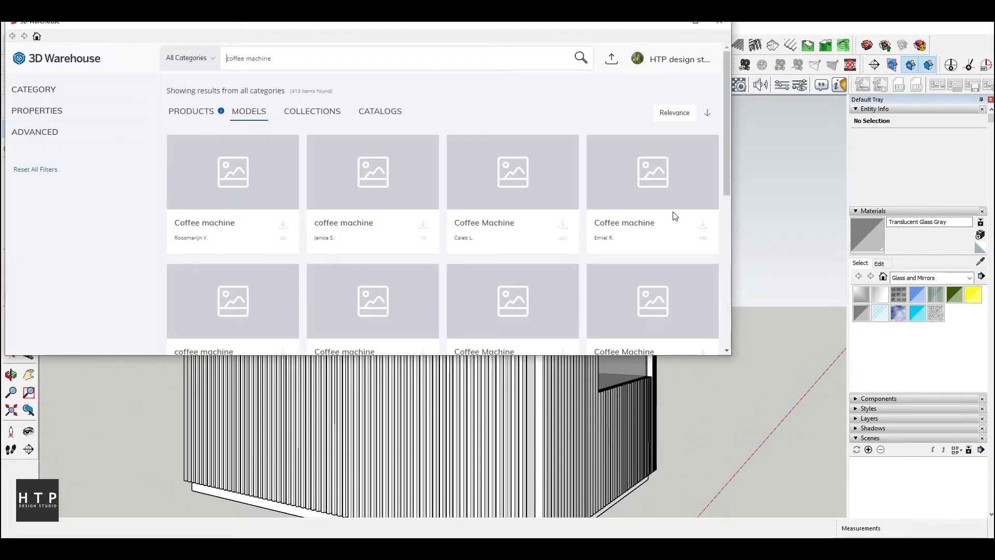
pyautogui.scroll(-5, 537, 185)
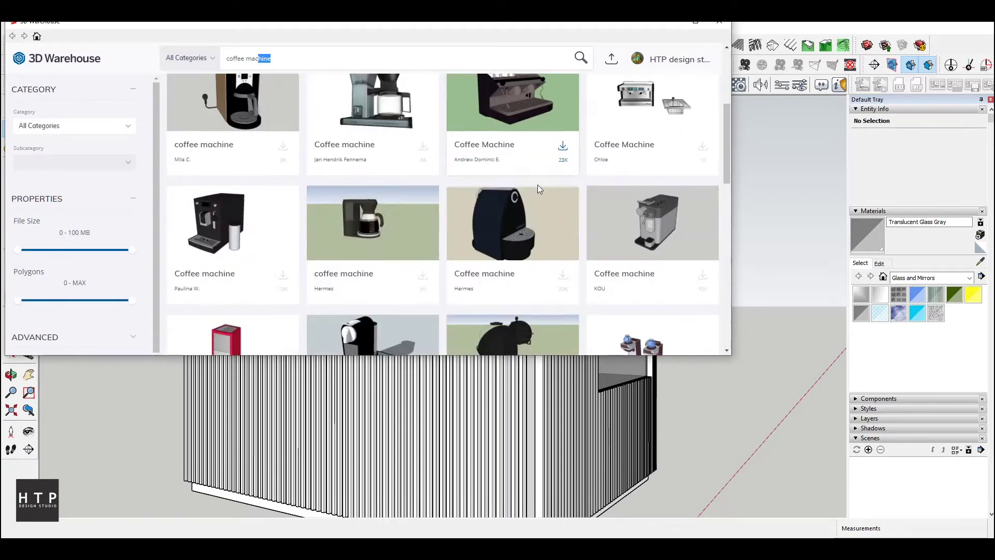
pyautogui.scroll(-5, 538, 187)
pyautogui.scroll(-5, 538, 186)
pyautogui.scroll(-5, 537, 191)
pyautogui.scroll(-5, 531, 206)
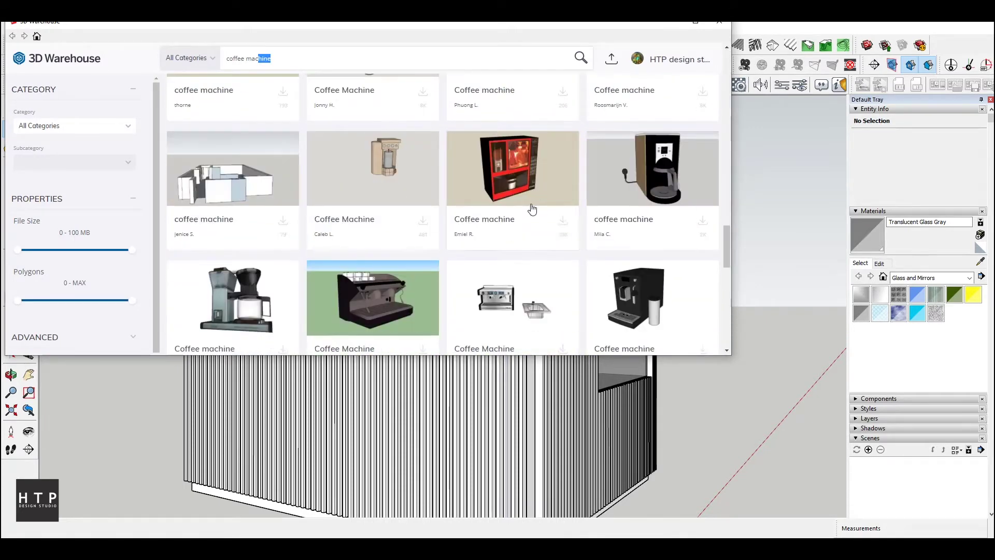
pyautogui.scroll(-5, 531, 207)
pyautogui.scroll(-5, 531, 206)
pyautogui.scroll(-2, 530, 207)
# Shorten the search query to 'coffee' and browse the new results
pyautogui.click(287, 62)
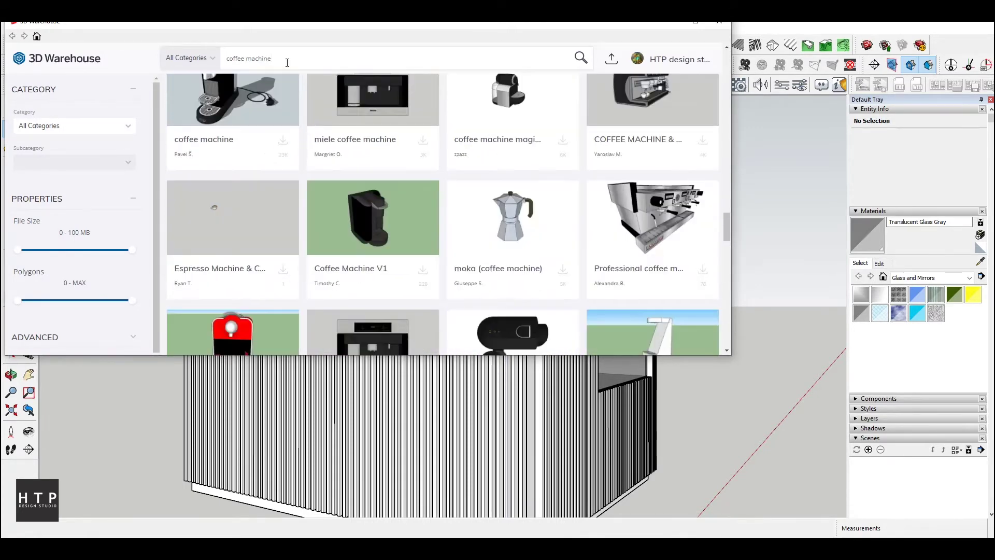
pyautogui.press('BackSpace')
pyautogui.press('BackSpace')
pyautogui.press('Return')
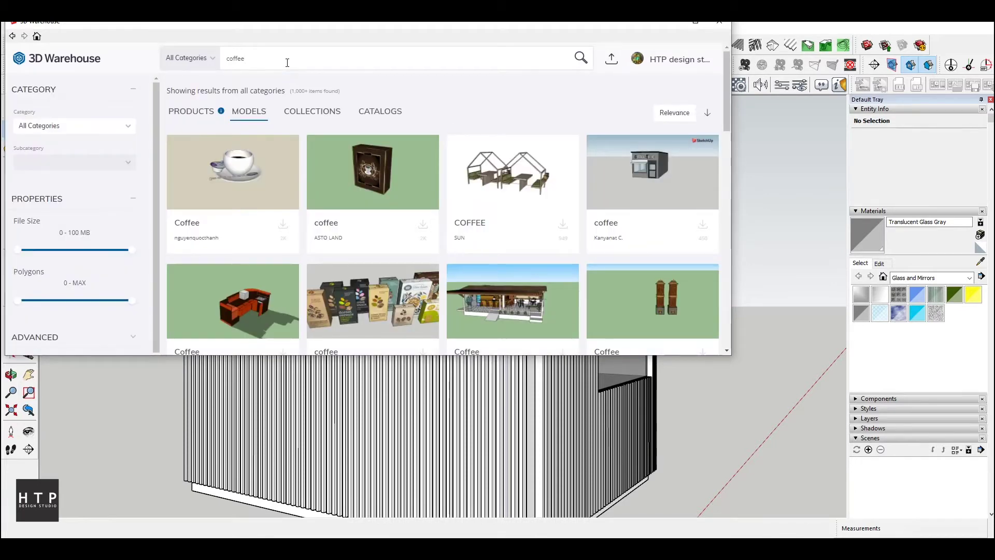
pyautogui.scroll(-3, 371, 176)
pyautogui.scroll(-5, 382, 182)
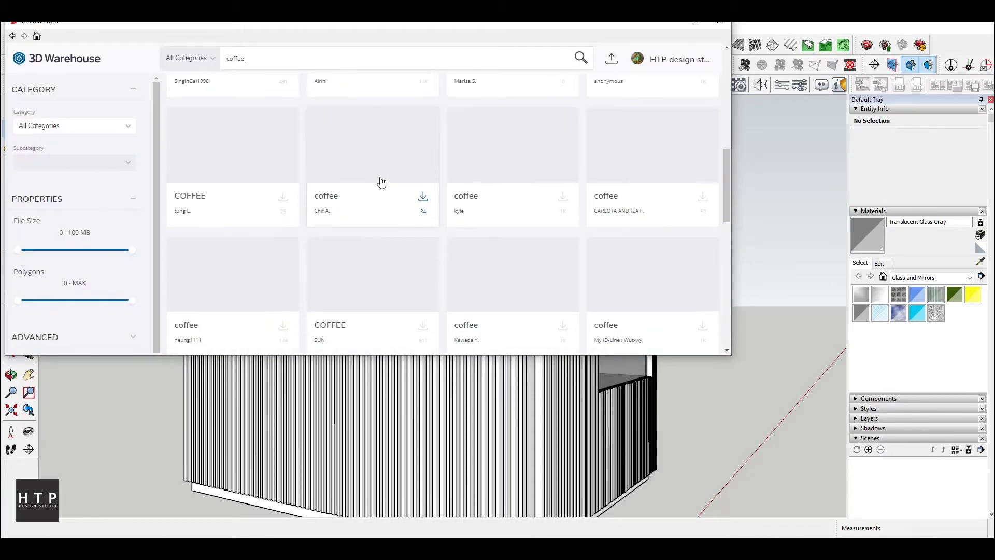
pyautogui.scroll(-4, 382, 183)
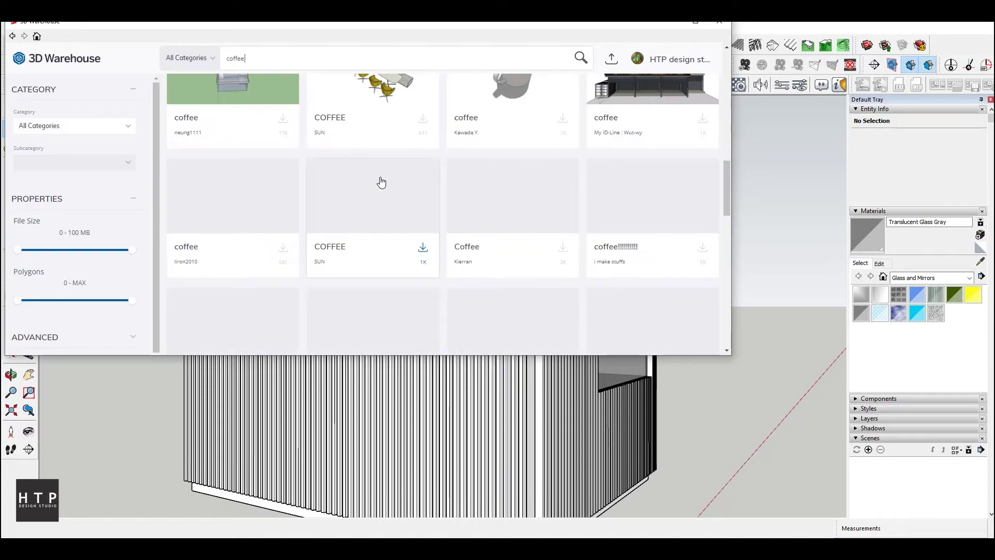
pyautogui.scroll(-3, 381, 182)
pyautogui.scroll(-3, 382, 182)
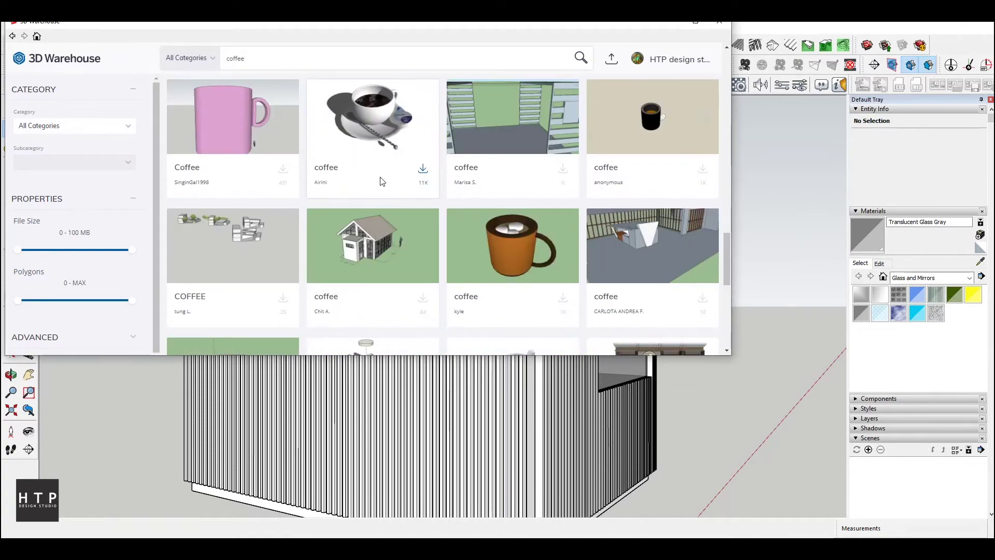
pyautogui.scroll(-3, 381, 182)
pyautogui.scroll(-2, 381, 181)
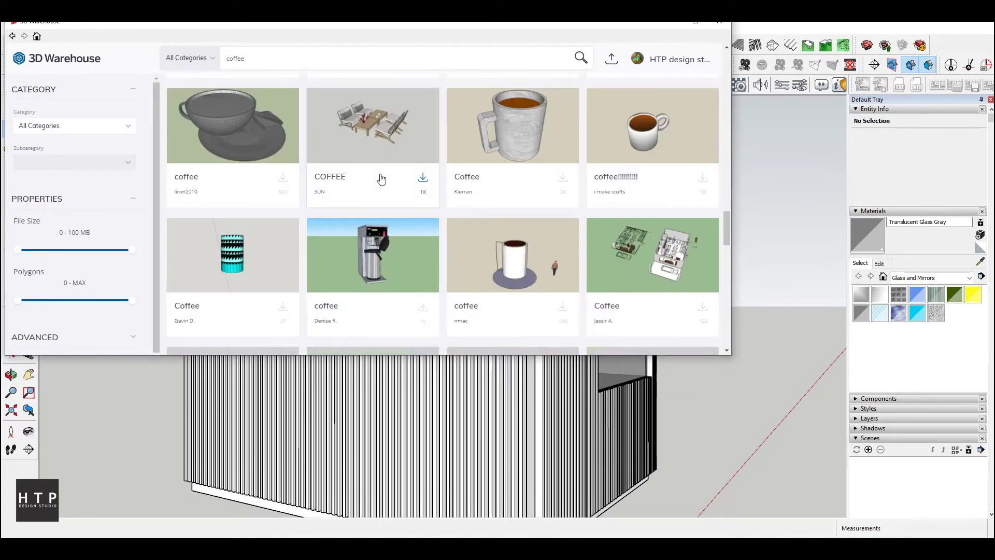
pyautogui.scroll(5, 382, 178)
pyautogui.scroll(5, 381, 179)
pyautogui.scroll(5, 382, 179)
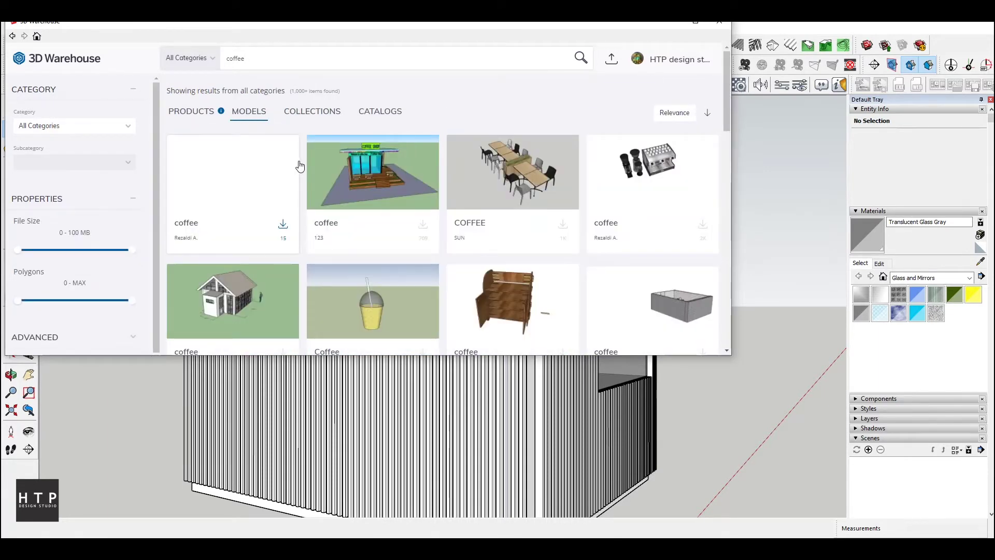
pyautogui.scroll(-3, 259, 140)
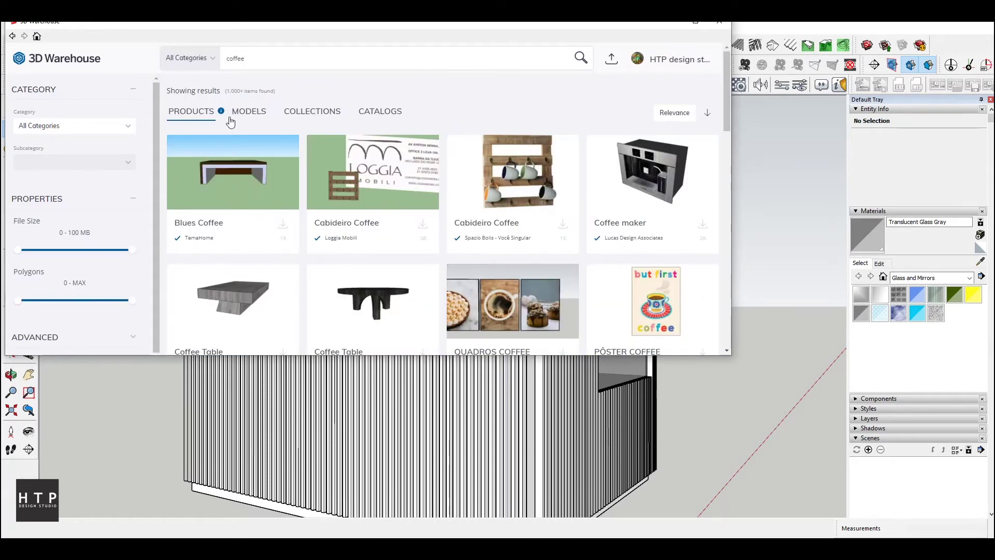
pyautogui.scroll(-5, 420, 197)
pyautogui.scroll(-3, 489, 245)
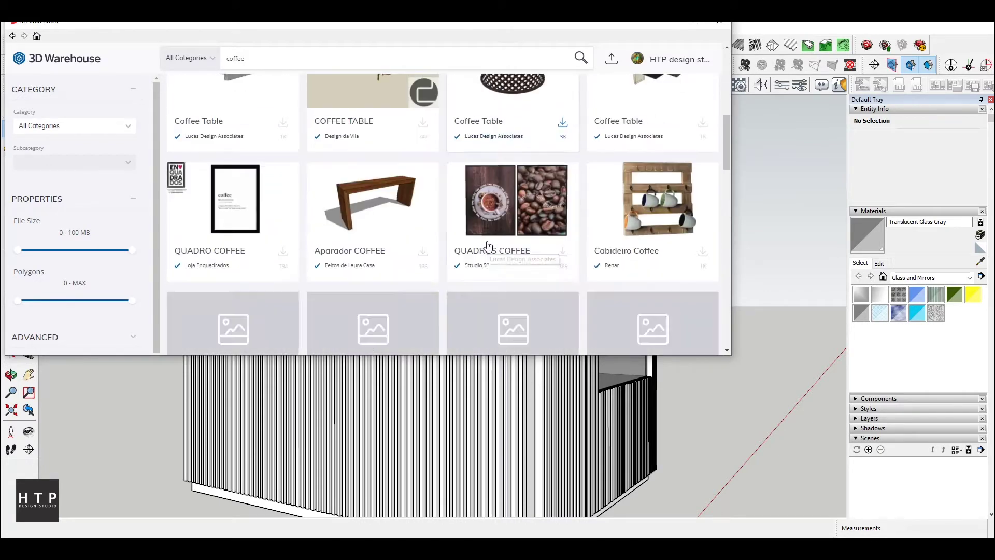
pyautogui.scroll(-3, 488, 246)
pyautogui.scroll(-5, 488, 246)
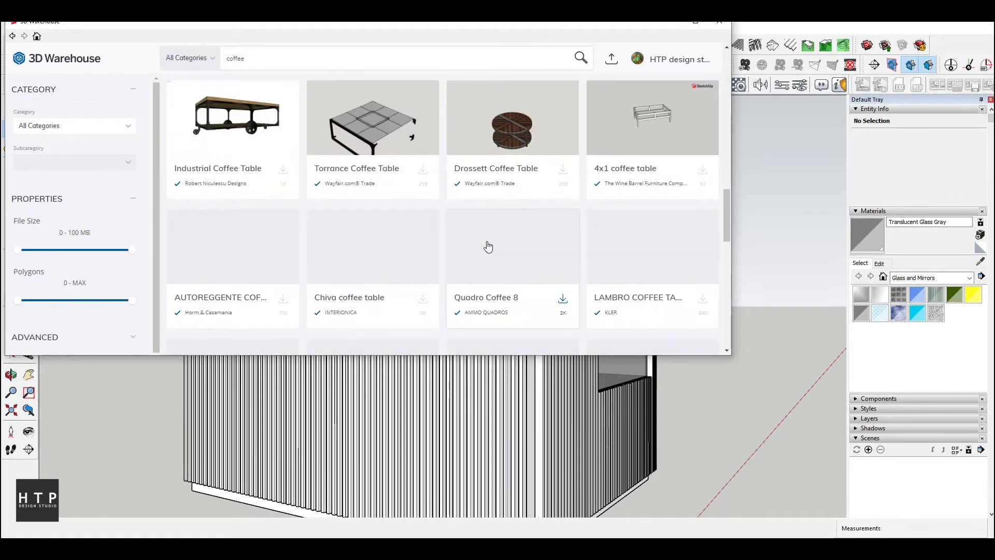
pyautogui.scroll(-5, 467, 239)
pyautogui.scroll(3, 497, 197)
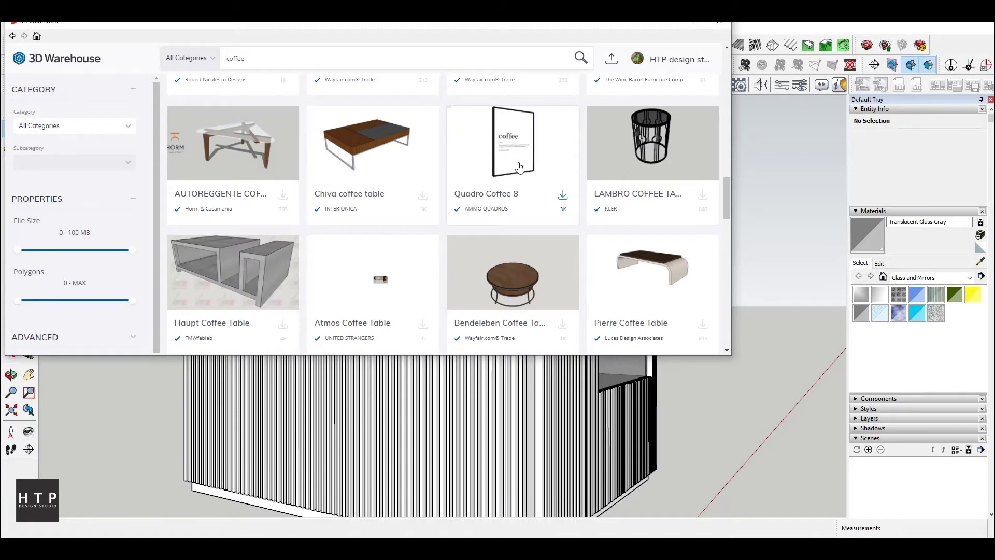
pyautogui.scroll(-5, 471, 294)
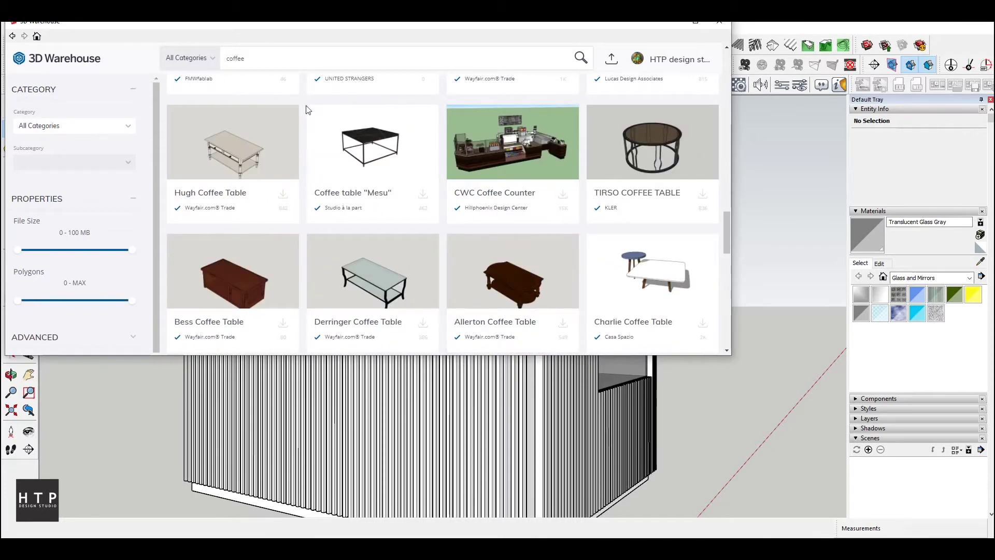
pyautogui.scroll(5, 259, 218)
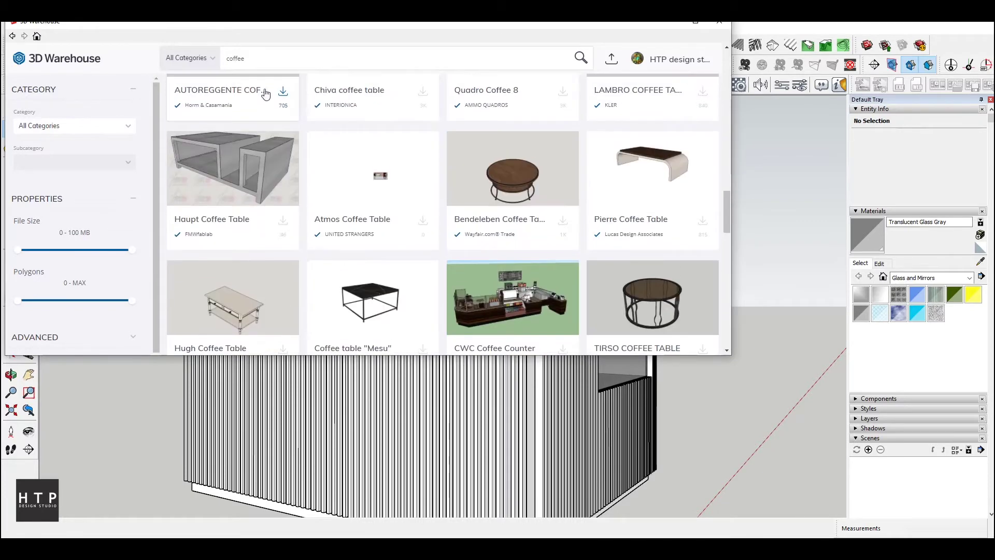
pyautogui.scroll(5, 267, 221)
pyautogui.scroll(5, 266, 220)
pyautogui.scroll(5, 253, 156)
# Load the COFFEE model from the Models results and set it on the counter
pyautogui.click(250, 121)
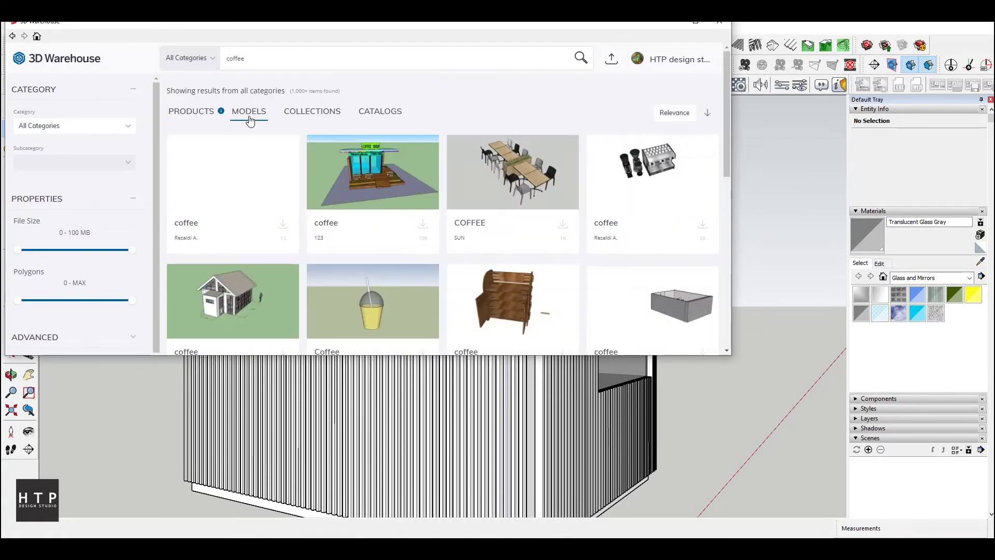
pyautogui.scroll(-5, 489, 227)
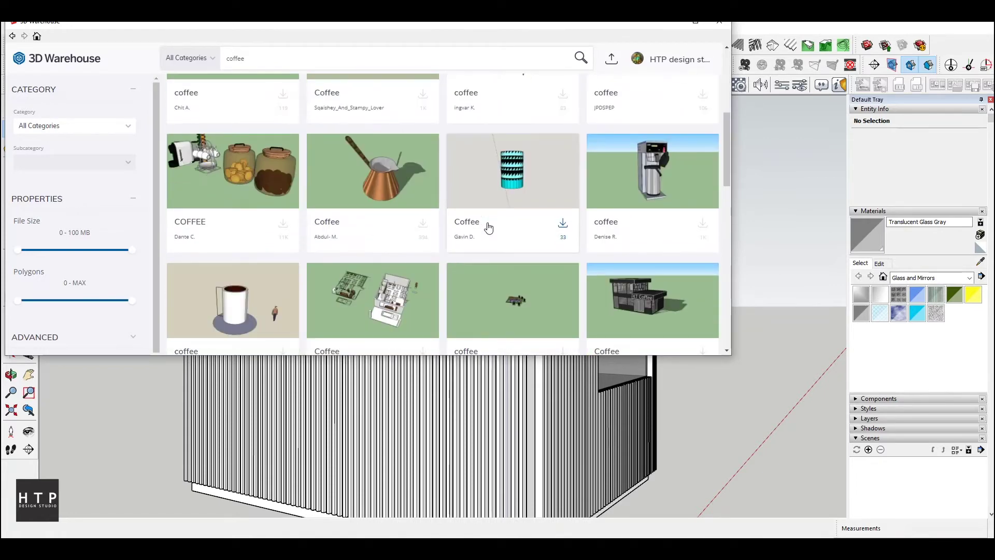
pyautogui.click(272, 177)
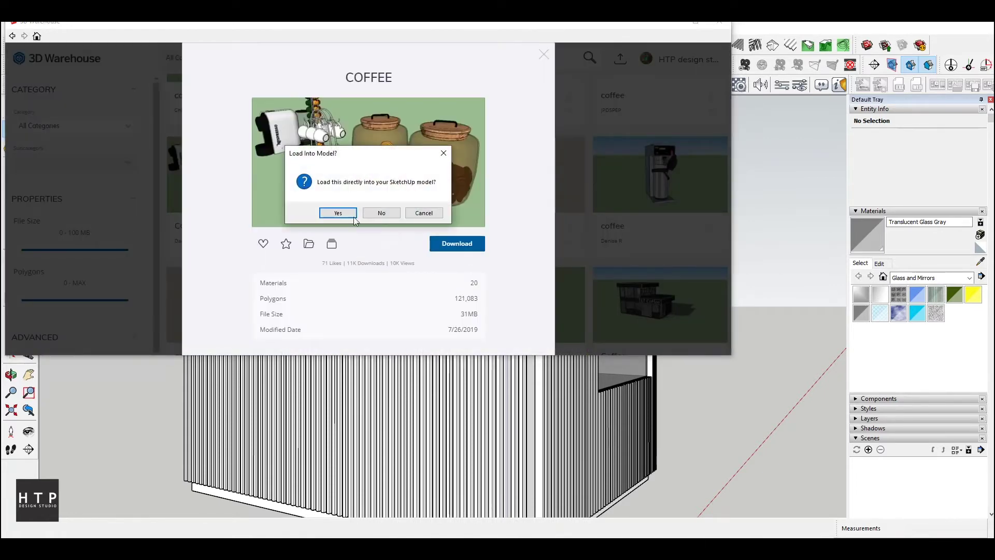
pyautogui.click(350, 212)
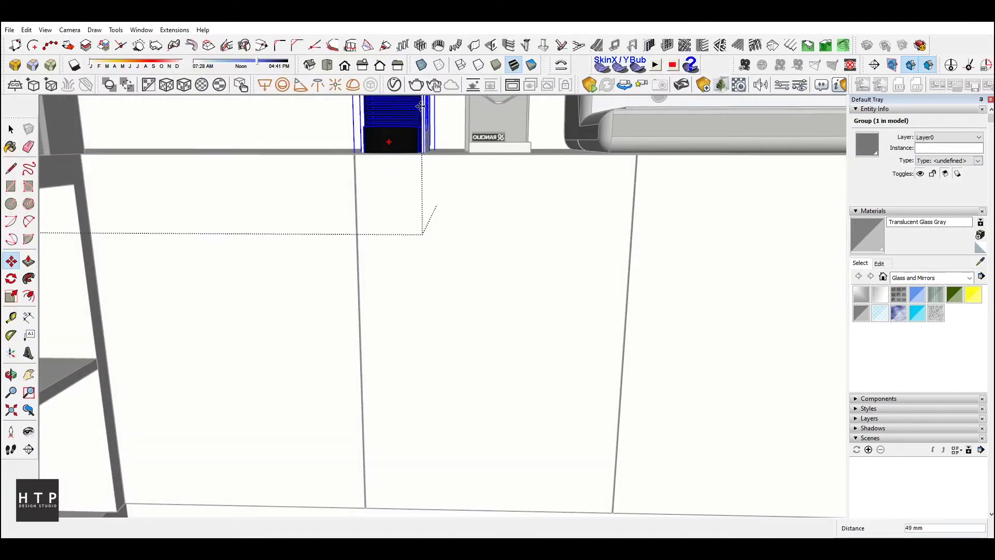
pyautogui.click(439, 132)
pyautogui.press('space')
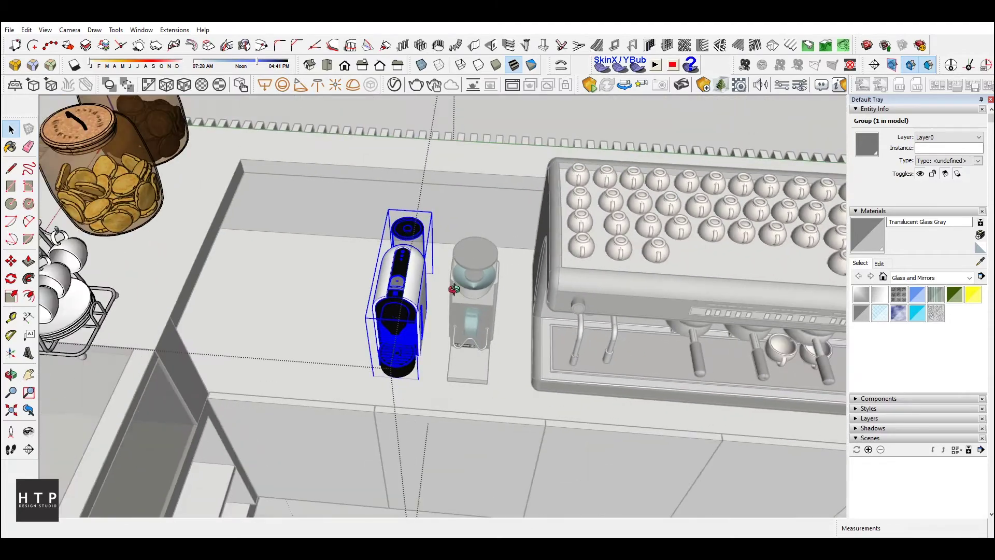
# Shift the cup rack up and to the right on the counter
pyautogui.moveTo(422, 278); pyautogui.dragTo(220, 231, button='middle')
pyautogui.click(165, 330)
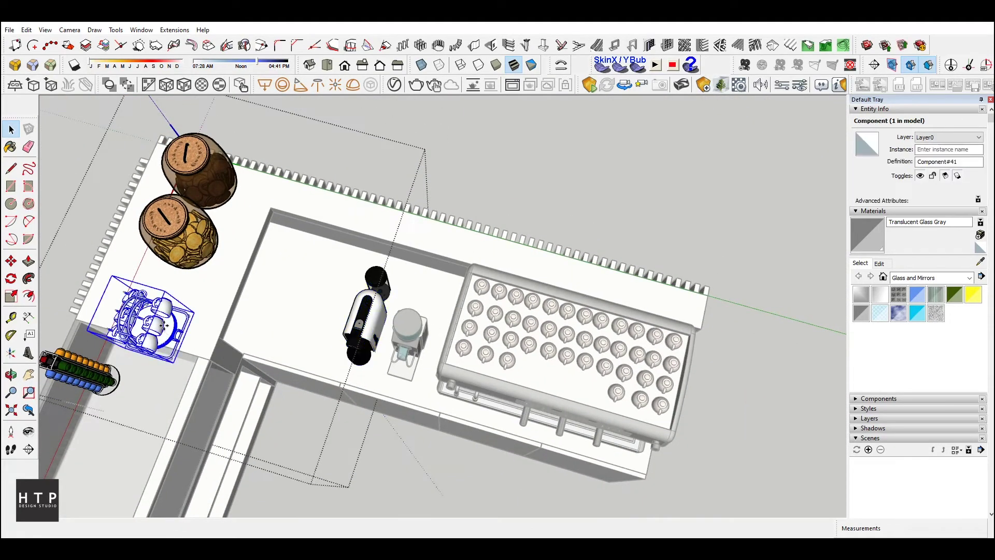
pyautogui.press('m')
pyautogui.moveTo(165, 326); pyautogui.dragTo(177, 302)
# Carry the capsule stand onto the inner counter
pyautogui.press('space')
pyautogui.click(100, 382)
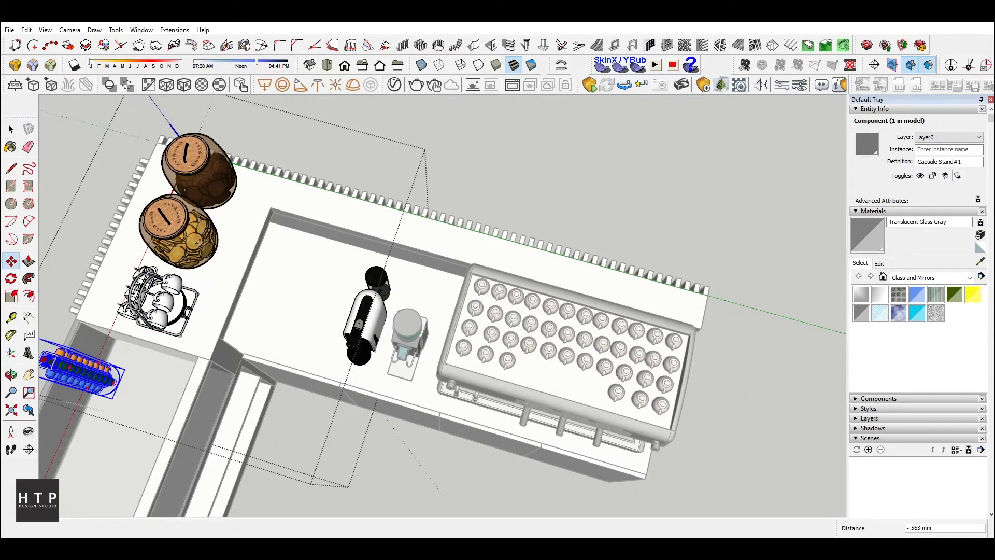
pyautogui.moveTo(103, 369)
pyautogui.mouseDown()
pyautogui.moveTo(315, 257)
pyautogui.moveTo(292, 286)
pyautogui.mouseUp()
pyautogui.click(315, 257)
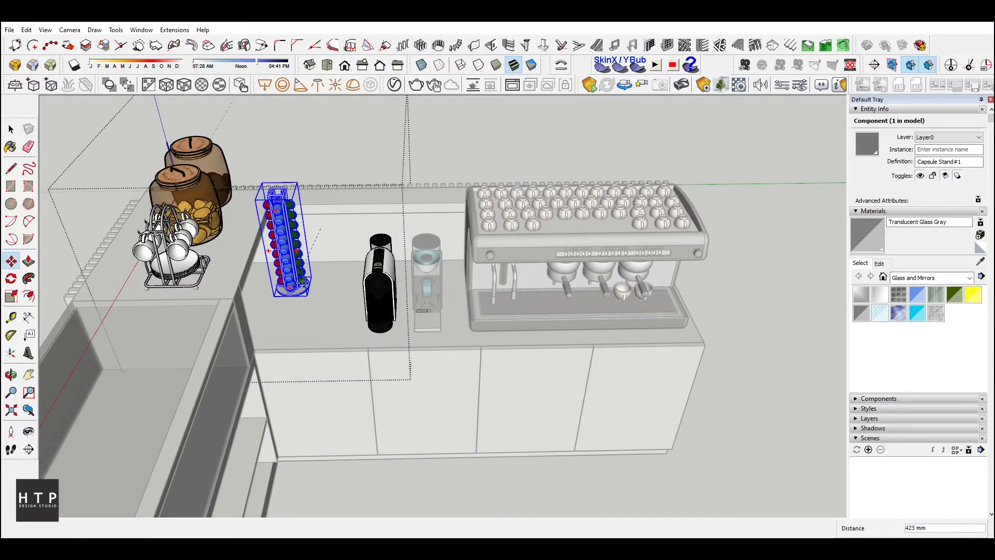
pyautogui.click(302, 282)
pyautogui.moveTo(302, 283)
pyautogui.mouseDown(button='middle')
pyautogui.moveTo(290, 244)
pyautogui.moveTo(318, 219)
pyautogui.moveTo(318, 200)
pyautogui.mouseUp(button='middle')
pyautogui.scroll(5, 317, 200)
# Nudge the capsule stand slightly up and left and place a copy beside it
pyautogui.click(318, 200)
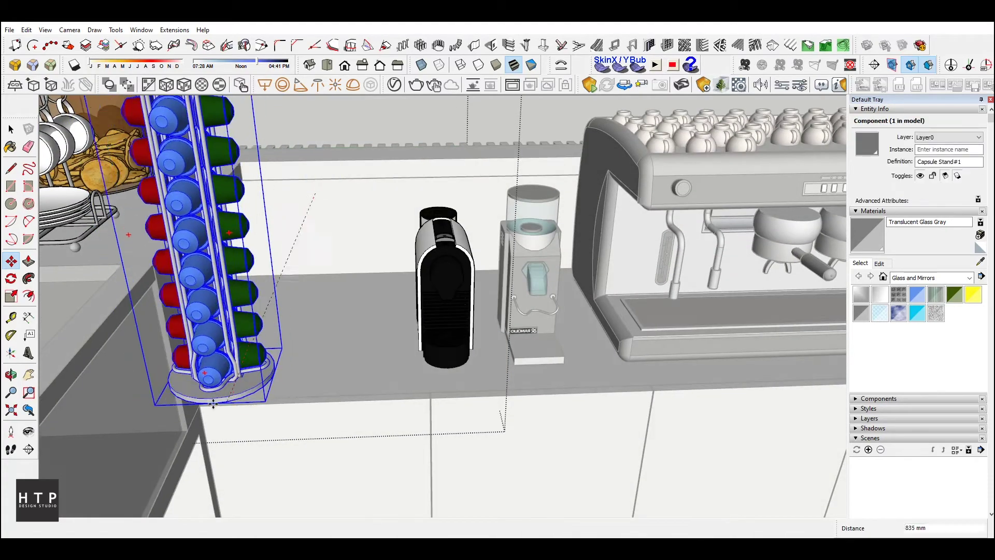
pyautogui.moveTo(211, 401)
pyautogui.mouseDown(button='middle')
pyautogui.moveTo(236, 318)
pyautogui.moveTo(289, 399)
pyautogui.mouseUp(button='middle')
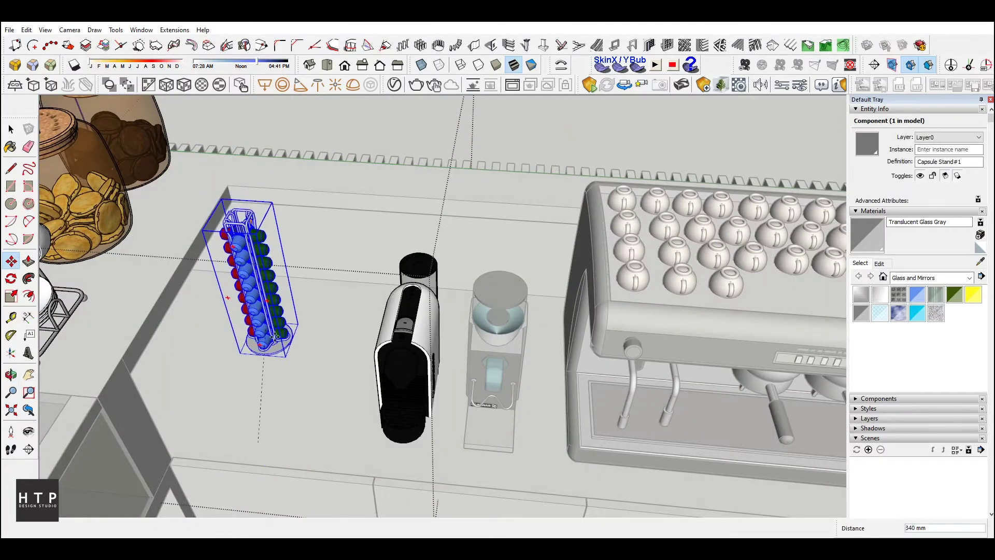
pyautogui.moveTo(275, 336)
pyautogui.mouseDown(button='middle')
pyautogui.moveTo(233, 383)
pyautogui.moveTo(283, 282)
pyautogui.mouseUp(button='middle')
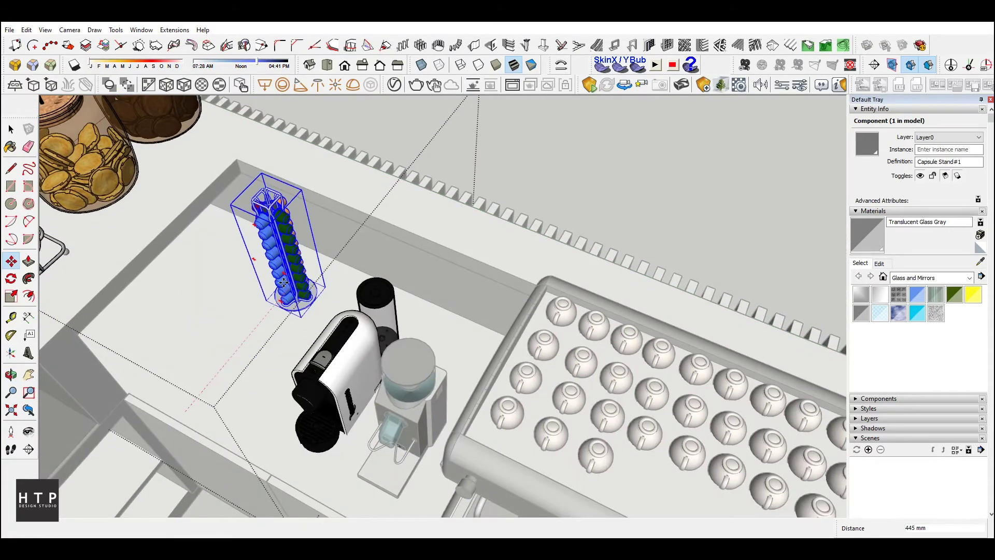
pyautogui.click(282, 283)
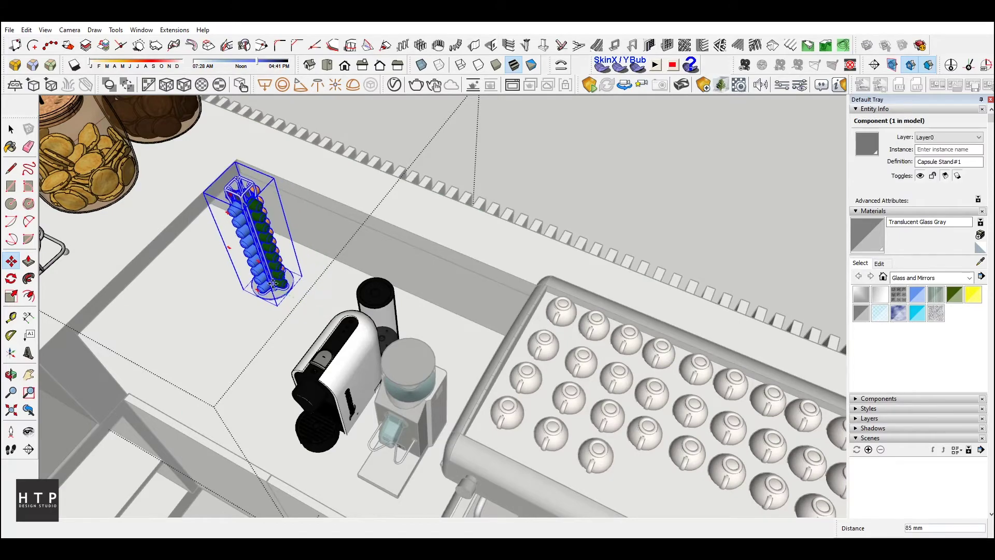
pyautogui.press('space')
pyautogui.keyDown('ctrl'); pyautogui.click(303, 303); pyautogui.keyUp('ctrl')
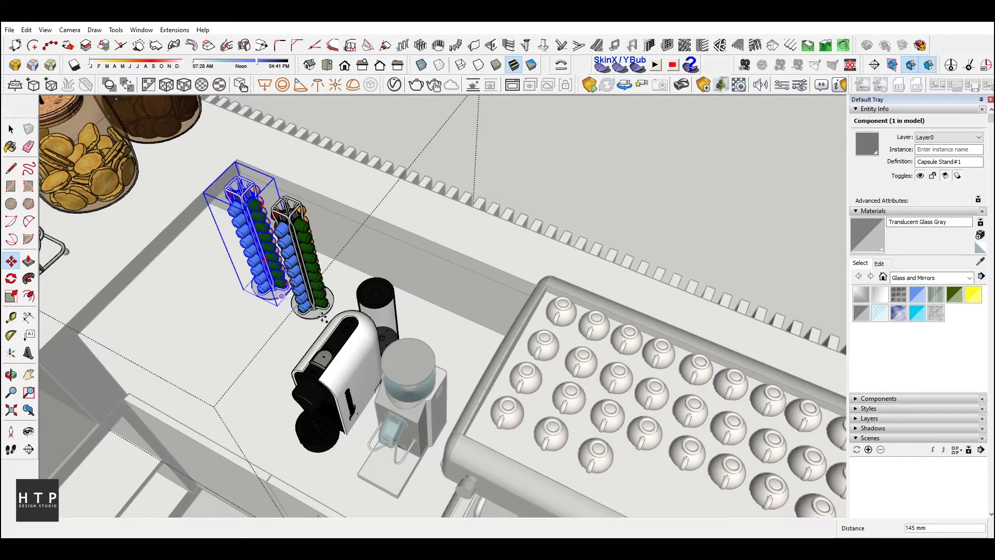
pyautogui.press('space')
# Temporarily set the cup rack down nearer the capsule machine
pyautogui.scroll(-3, 360, 289)
pyautogui.moveTo(361, 289); pyautogui.dragTo(98, 244, button='middle')
pyautogui.click(99, 244)
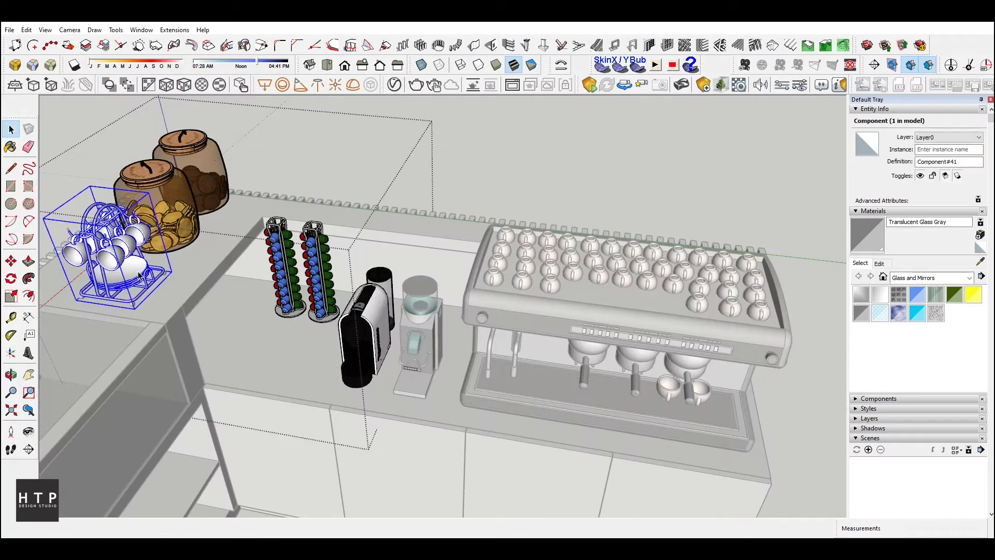
pyautogui.press('m')
pyautogui.moveTo(293, 343); pyautogui.dragTo(354, 255, button='middle')
pyautogui.click(354, 256)
pyautogui.press('space')
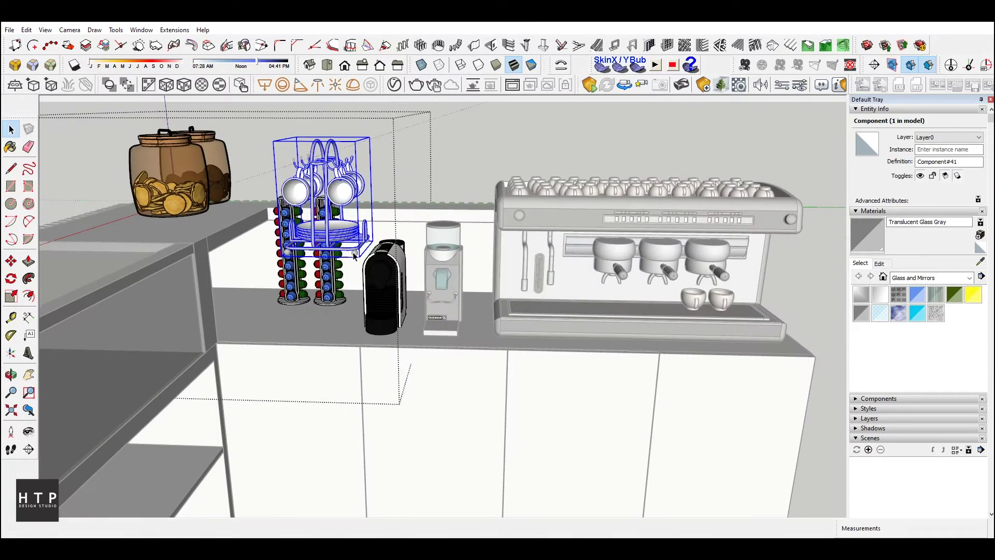
# Place the cup rack on the counter in front of the two capsule stands
pyautogui.press('m')
pyautogui.click(354, 254)
pyautogui.moveTo(290, 342); pyautogui.dragTo(294, 382, button='middle')
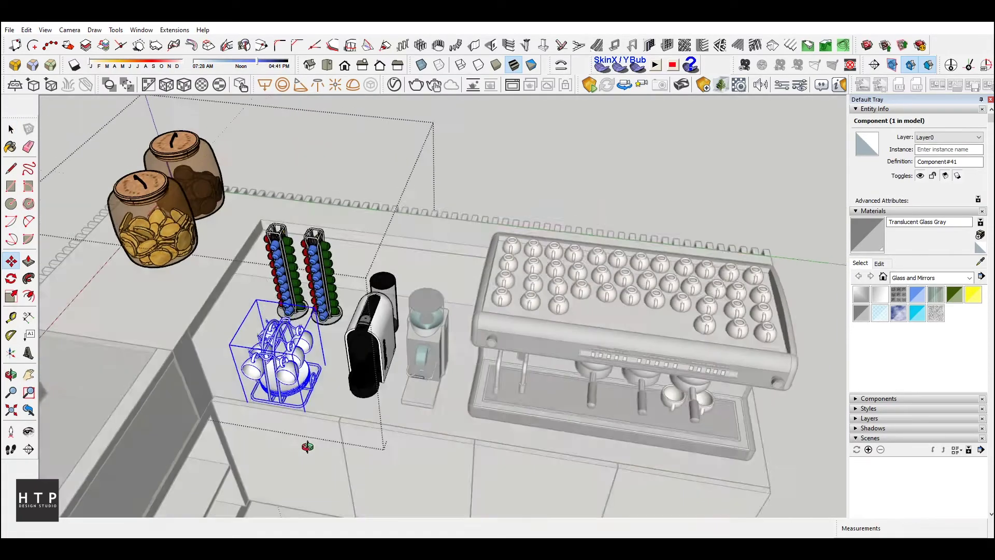
pyautogui.click(298, 357)
pyautogui.press('space')
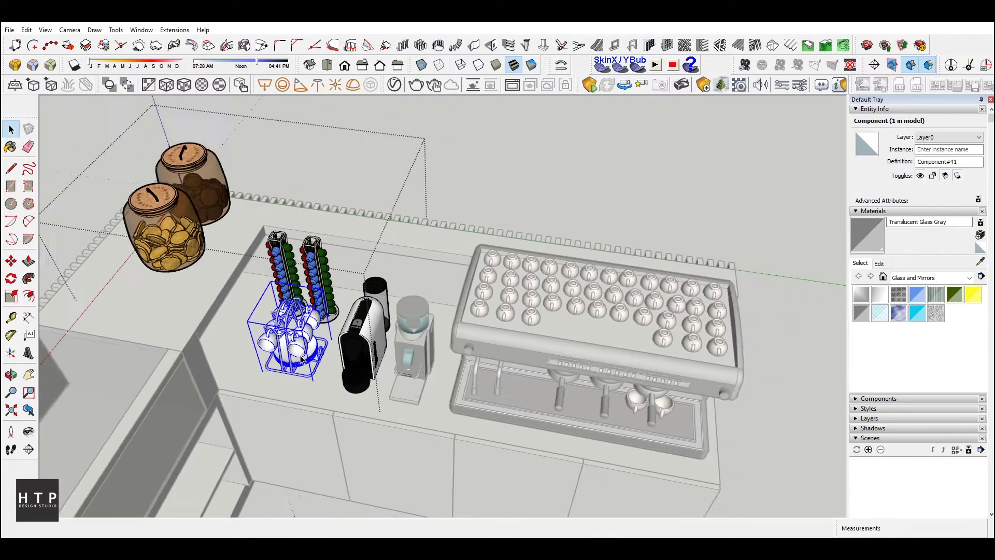
pyautogui.scroll(-4, 483, 240)
pyautogui.click(483, 240)
pyautogui.moveTo(483, 240); pyautogui.dragTo(357, 306, button='middle')
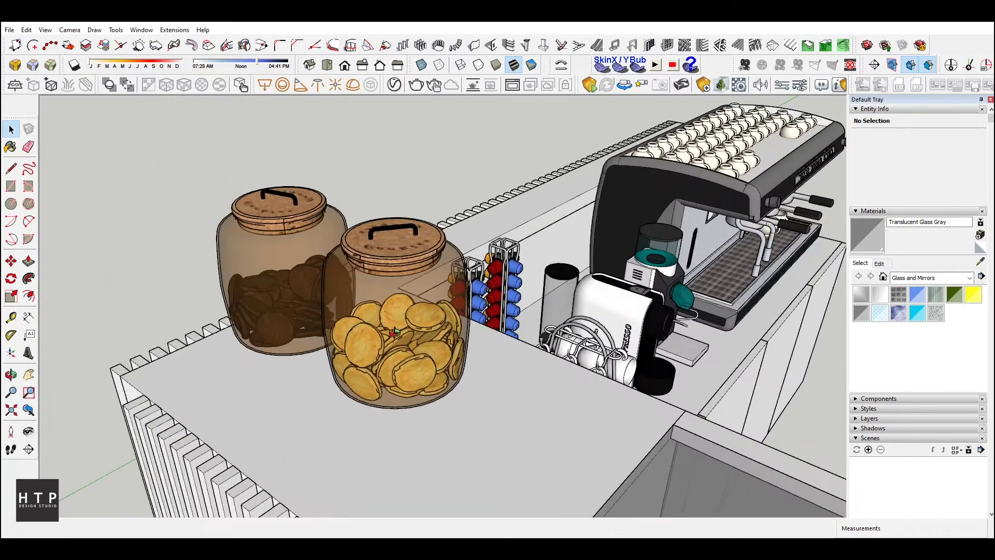
# Rotate the cookie jar group about a quarter turn and scale it down
pyautogui.scroll(3, 357, 306)
pyautogui.scroll(-3, 357, 301)
pyautogui.click(428, 310)
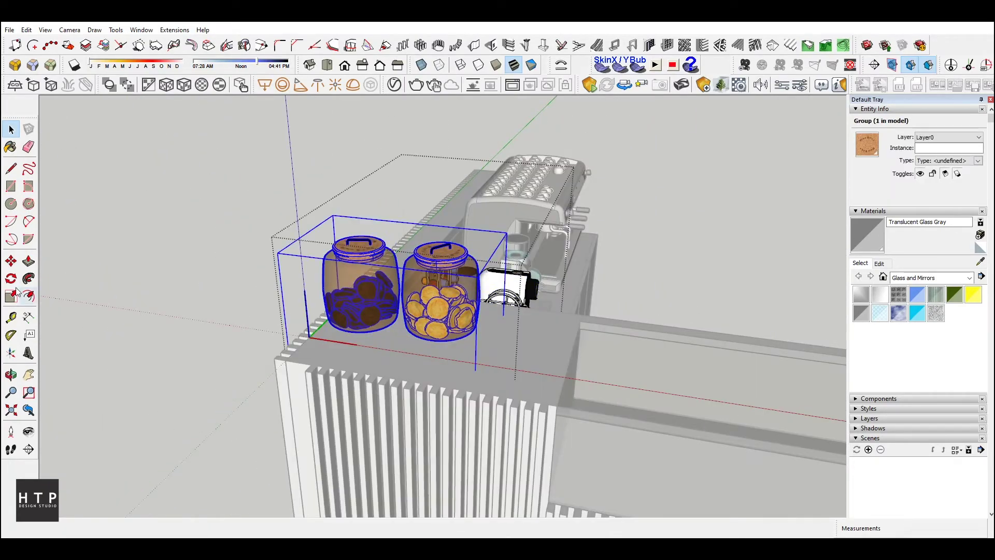
pyautogui.click(519, 348)
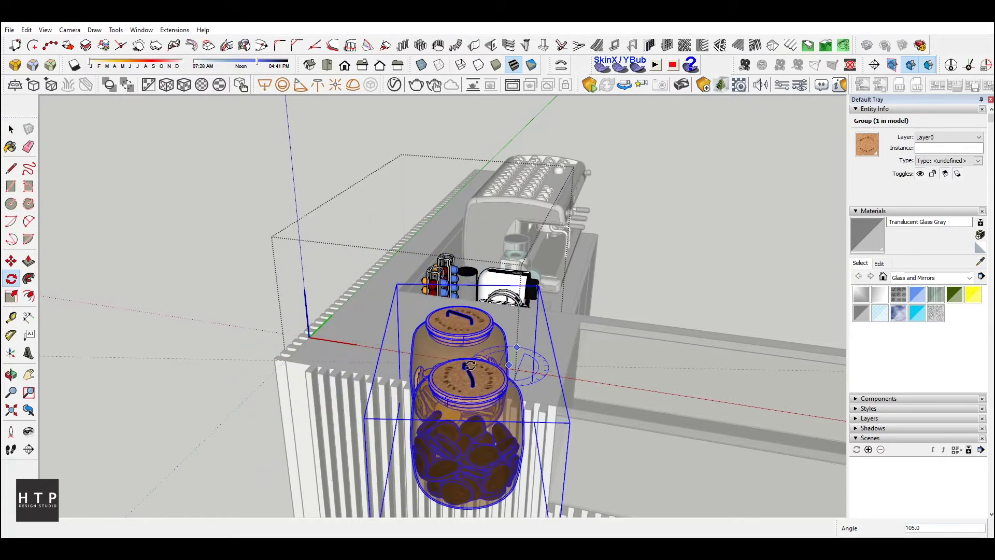
pyautogui.press('s')
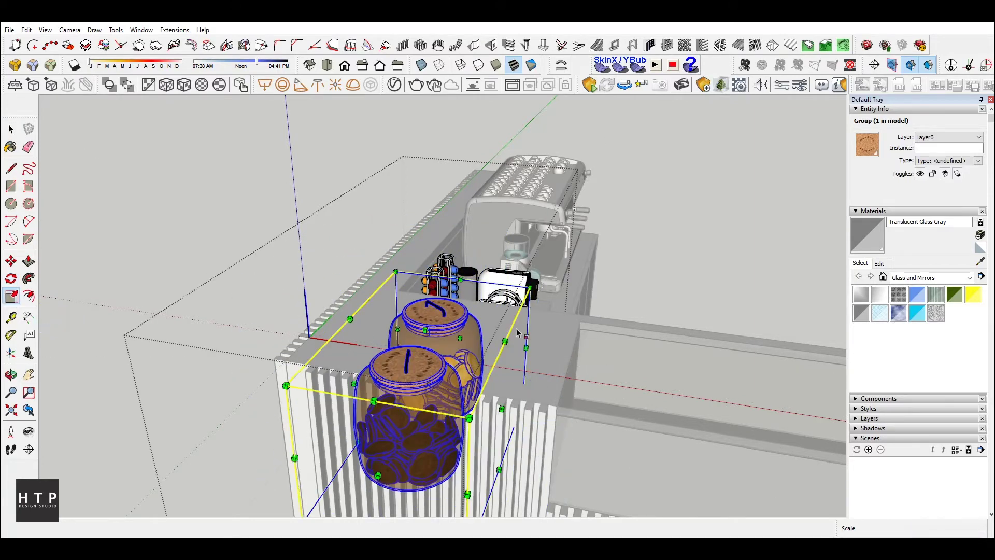
pyautogui.moveTo(531, 286); pyautogui.dragTo(446, 390)
# Set the two cookie jars on the slatted countertop beside the capsule machine
pyautogui.press('m')
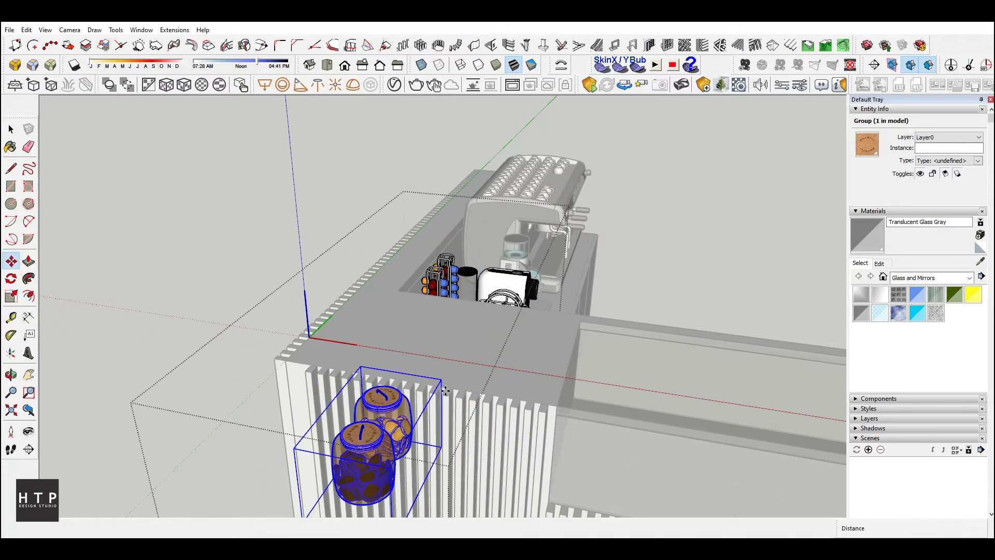
pyautogui.click(519, 363)
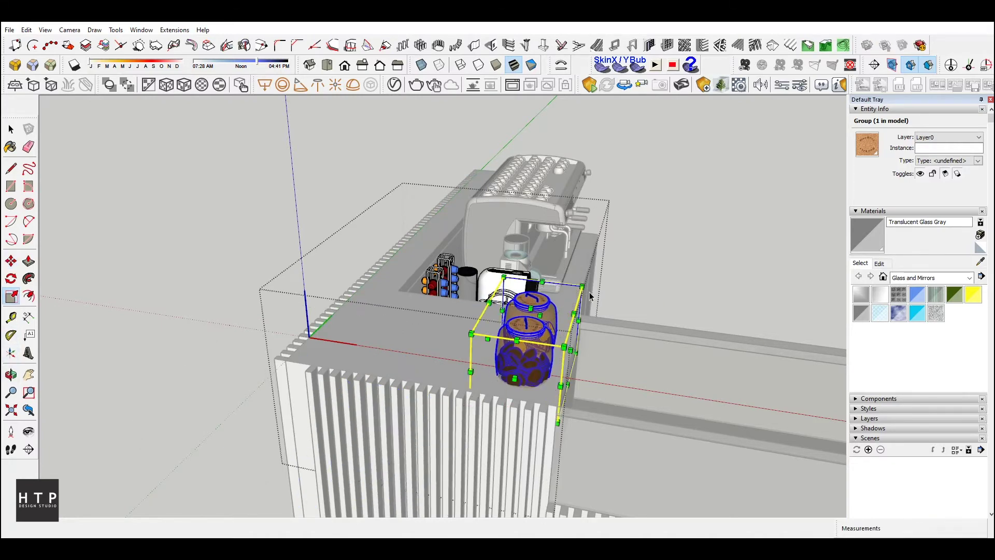
pyautogui.press('space')
pyautogui.moveTo(589, 292); pyautogui.dragTo(622, 280, button='middle')
pyautogui.scroll(3, 664, 297)
pyautogui.scroll(2, 663, 297)
pyautogui.press('m')
pyautogui.scroll(2, 606, 293)
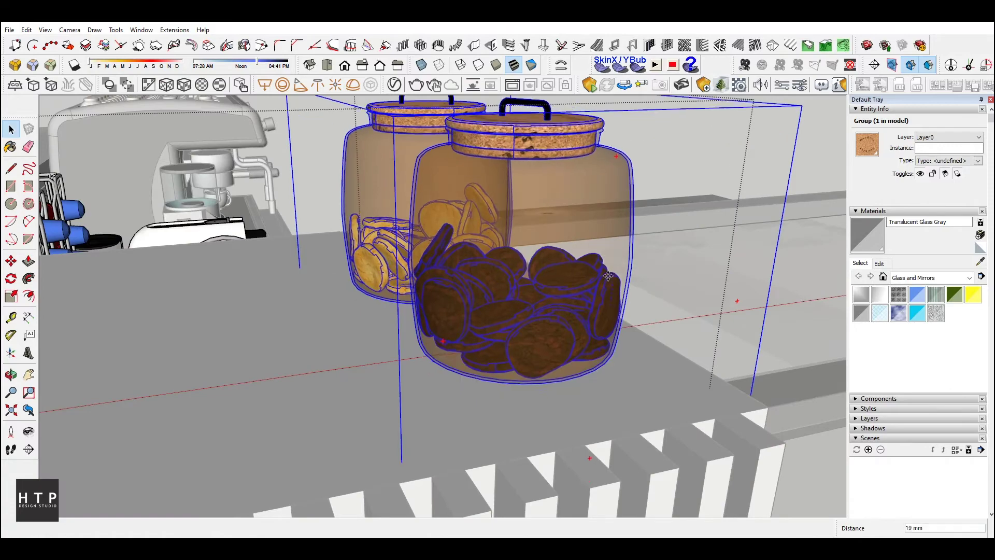
pyautogui.scroll(2, 606, 291)
pyautogui.press('space')
pyautogui.scroll(-5, 621, 342)
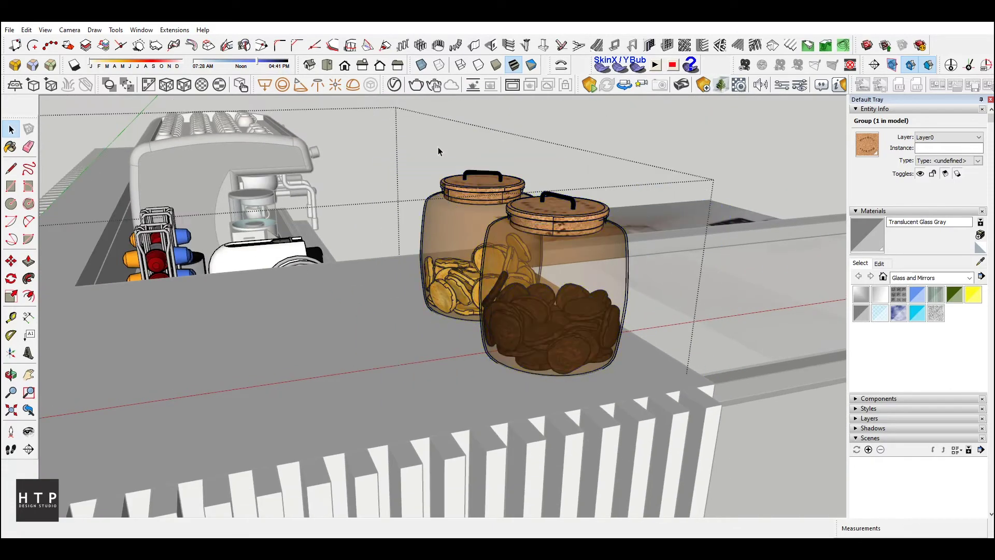
pyautogui.moveTo(620, 342)
pyautogui.mouseDown(button='middle')
pyautogui.moveTo(457, 315)
pyautogui.moveTo(614, 309)
pyautogui.mouseUp(button='middle')
# Select the counter-top edges around the coffee-machine counter and the slatted side's top edge
pyautogui.scroll(3, 614, 310)
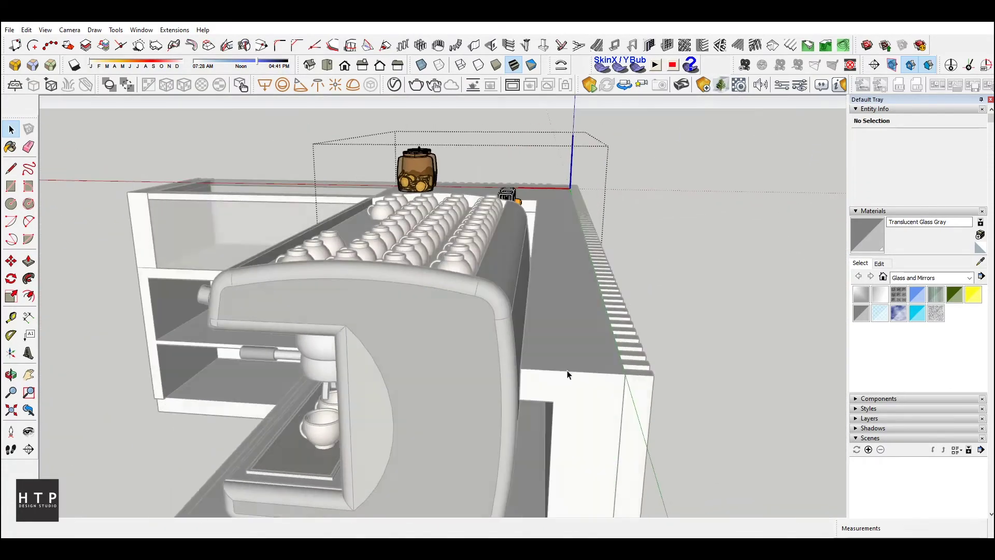
pyautogui.scroll(2, 570, 365)
pyautogui.click(566, 369)
pyautogui.scroll(2, 564, 363)
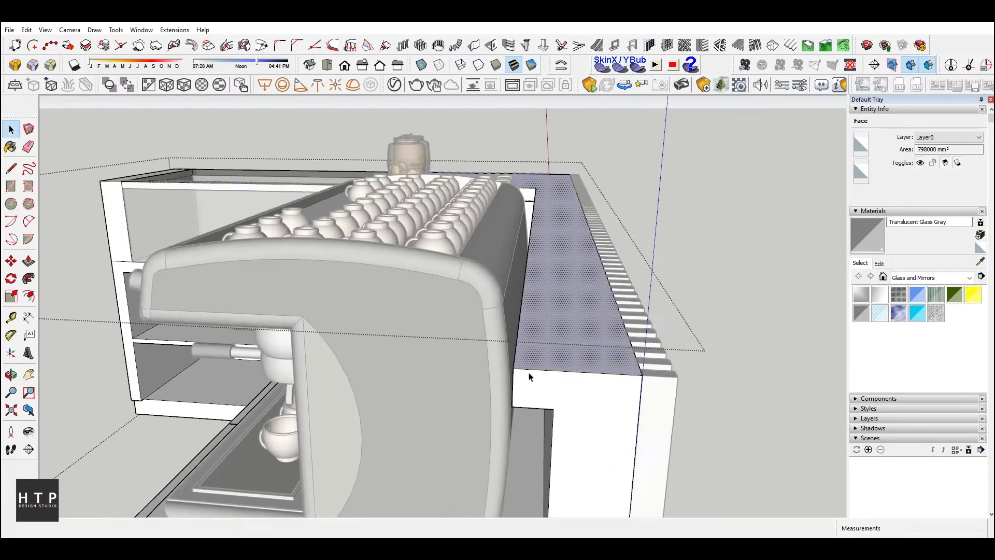
pyautogui.scroll(2, 529, 377)
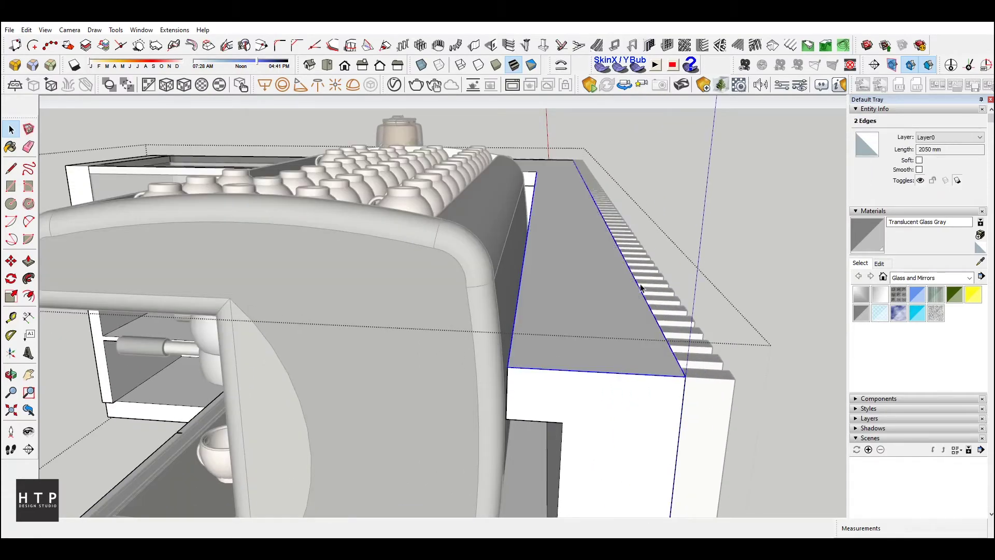
pyautogui.moveTo(641, 288); pyautogui.dragTo(549, 415, button='middle')
pyautogui.scroll(-3, 549, 415)
pyautogui.keyDown('ctrl'); pyautogui.click(526, 145); pyautogui.keyUp('ctrl')
pyautogui.scroll(3, 482, 191)
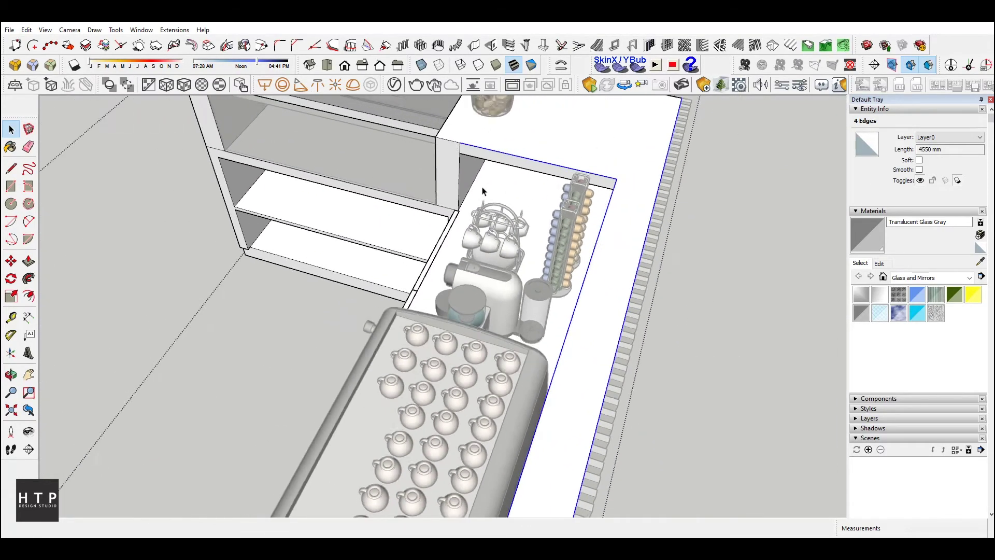
pyautogui.scroll(2, 482, 192)
pyautogui.scroll(-2, 686, 171)
pyautogui.keyDown('ctrl'); pyautogui.click(686, 171); pyautogui.keyUp('ctrl')
# Add the counter-corner edges to the selection
pyautogui.moveTo(687, 171); pyautogui.dragTo(695, 273, button='middle')
pyautogui.scroll(4, 623, 296)
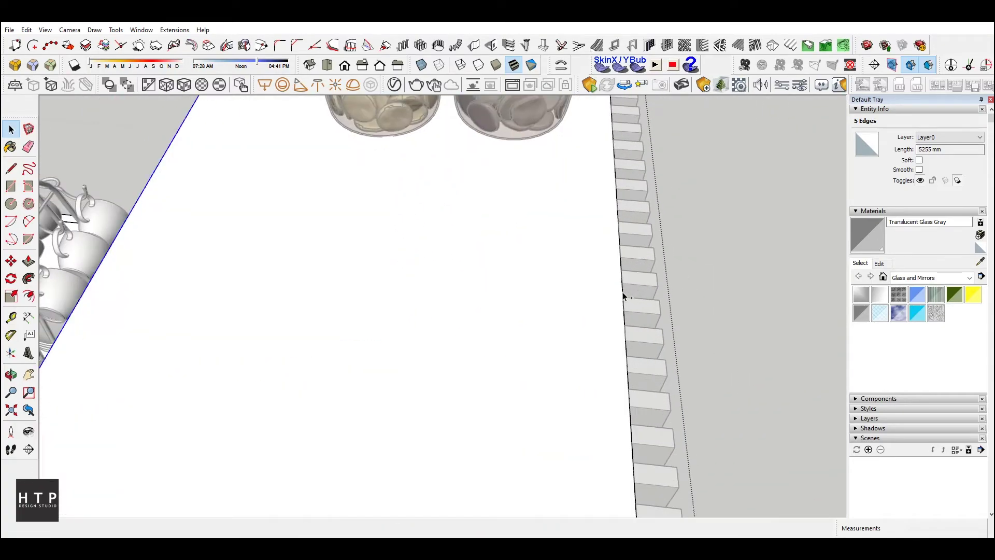
pyautogui.scroll(-3, 624, 296)
pyautogui.moveTo(629, 311); pyautogui.dragTo(822, 296, button='middle')
pyautogui.scroll(3, 348, 231)
pyautogui.keyDown('ctrl'); pyautogui.click(347, 233); pyautogui.keyUp('ctrl')
pyautogui.scroll(1, 347, 233)
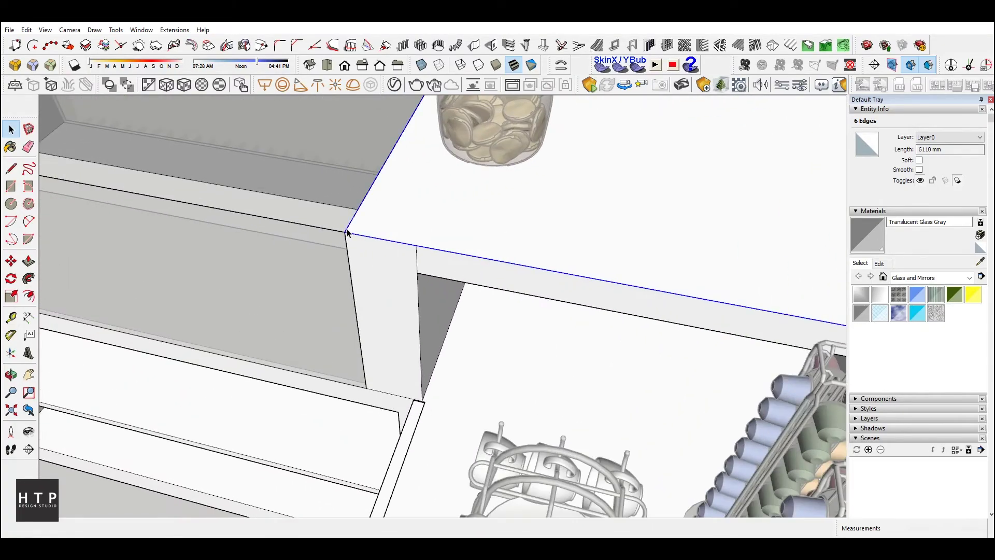
pyautogui.moveTo(347, 233)
pyautogui.mouseDown(button='middle')
pyautogui.moveTo(555, 195)
pyautogui.moveTo(574, 171)
pyautogui.mouseUp(button='middle')
pyautogui.keyDown('ctrl'); pyautogui.click(571, 171); pyautogui.keyUp('ctrl')
# Move the selected edges so a small 5000 mm² face closes the counter corner
pyautogui.press('m')
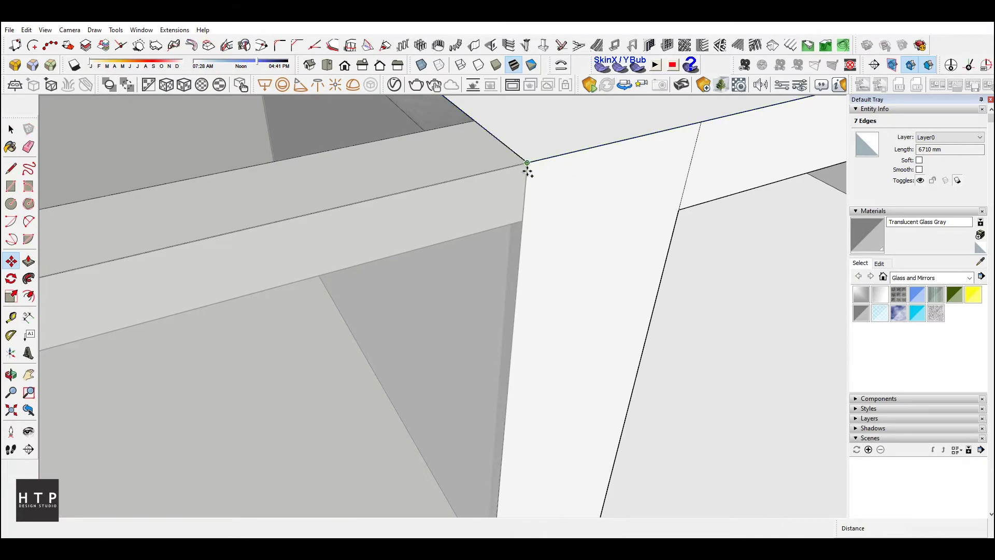
pyautogui.press('space')
pyautogui.click(555, 205)
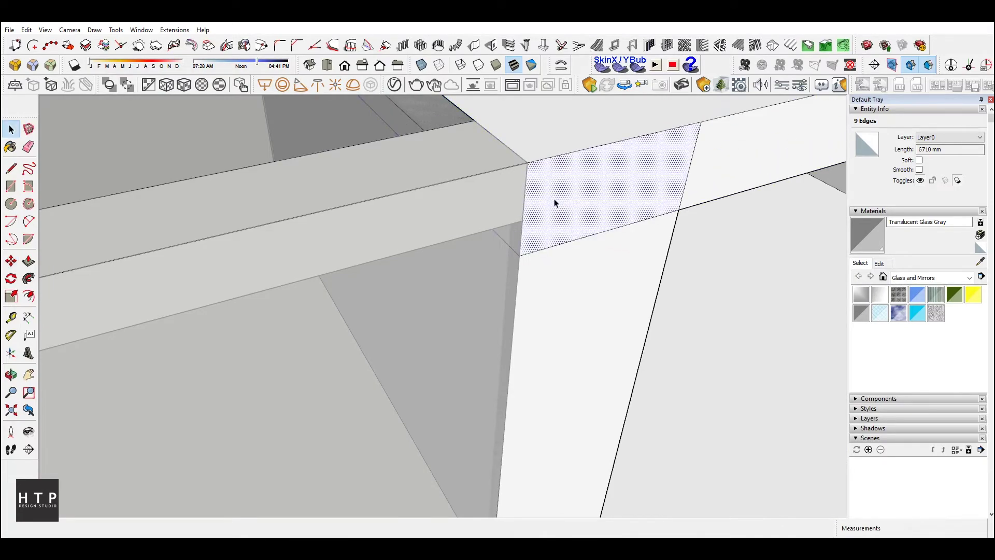
pyautogui.scroll(-3, 588, 193)
pyautogui.moveTo(588, 194)
pyautogui.mouseDown(button='middle')
pyautogui.moveTo(467, 193)
pyautogui.moveTo(549, 223)
pyautogui.moveTo(563, 251)
pyautogui.moveTo(663, 235)
pyautogui.mouseUp(button='middle')
pyautogui.scroll(3, 551, 223)
pyautogui.scroll(2, 578, 233)
pyautogui.scroll(-3, 565, 253)
pyautogui.click(663, 235)
pyautogui.moveTo(693, 201)
pyautogui.mouseDown(button='middle')
pyautogui.moveTo(306, 161)
pyautogui.moveTo(306, 238)
pyautogui.mouseUp(button='middle')
pyautogui.scroll(3, 305, 161)
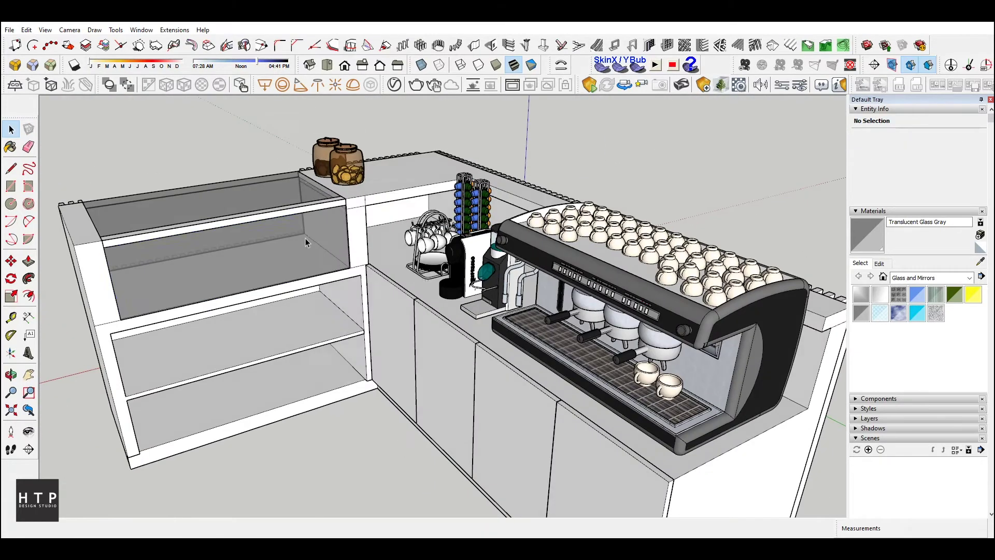
pyautogui.rightClick(305, 181)
# Search 3D Warehouse for cakes
pyautogui.press('Escape')
pyautogui.click(866, 46)
pyautogui.write('ca')
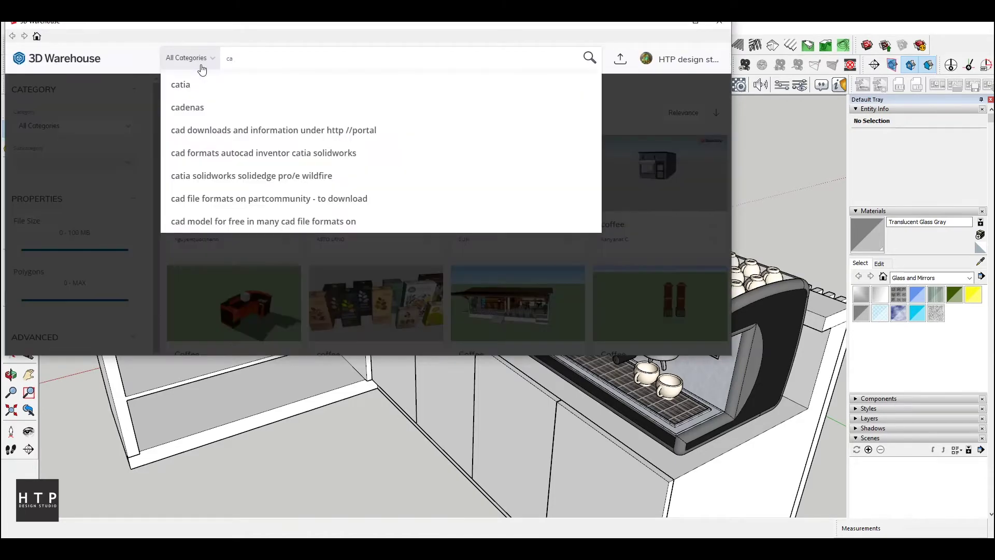
pyautogui.write('ke')
pyautogui.click(199, 107)
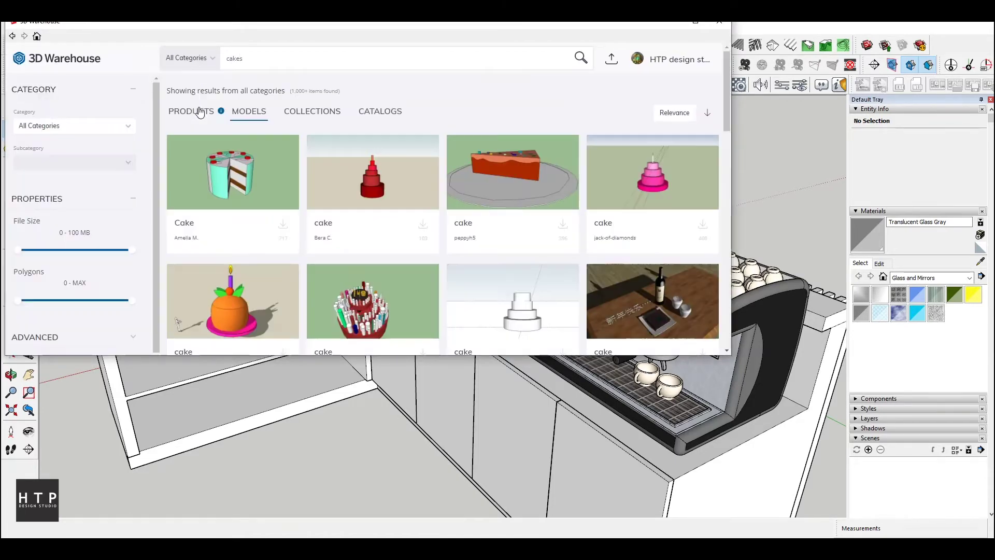
# Download the plated Cake slice model and confirm loading it into the model
pyautogui.scroll(-3, 368, 217)
pyautogui.scroll(3, 368, 218)
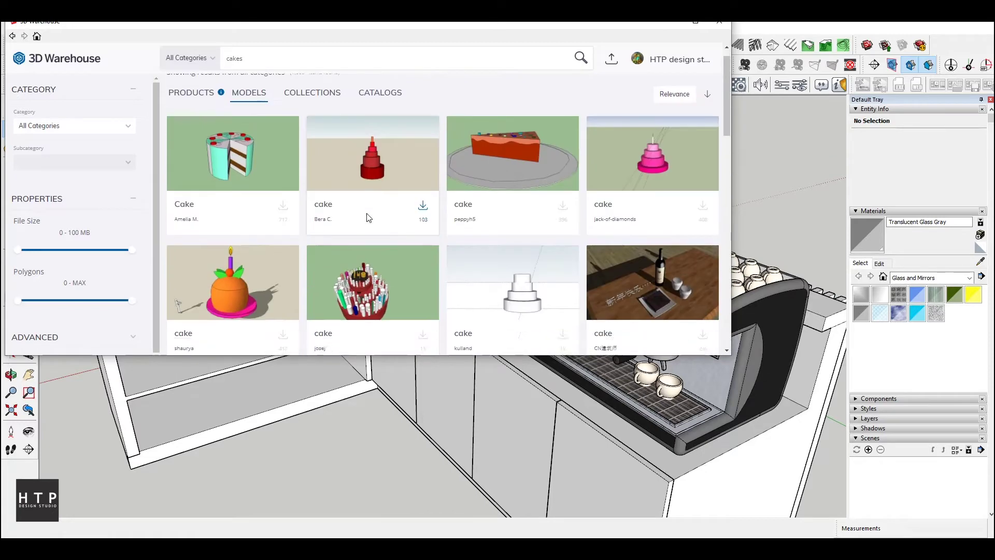
pyautogui.scroll(-5, 368, 217)
pyautogui.scroll(-5, 396, 226)
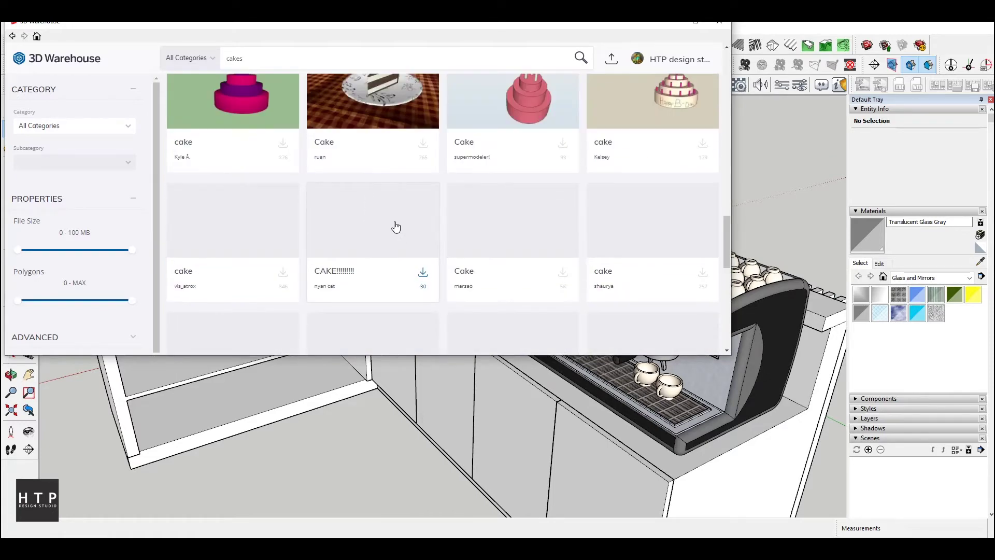
pyautogui.scroll(-2, 396, 227)
pyautogui.scroll(-2, 396, 227)
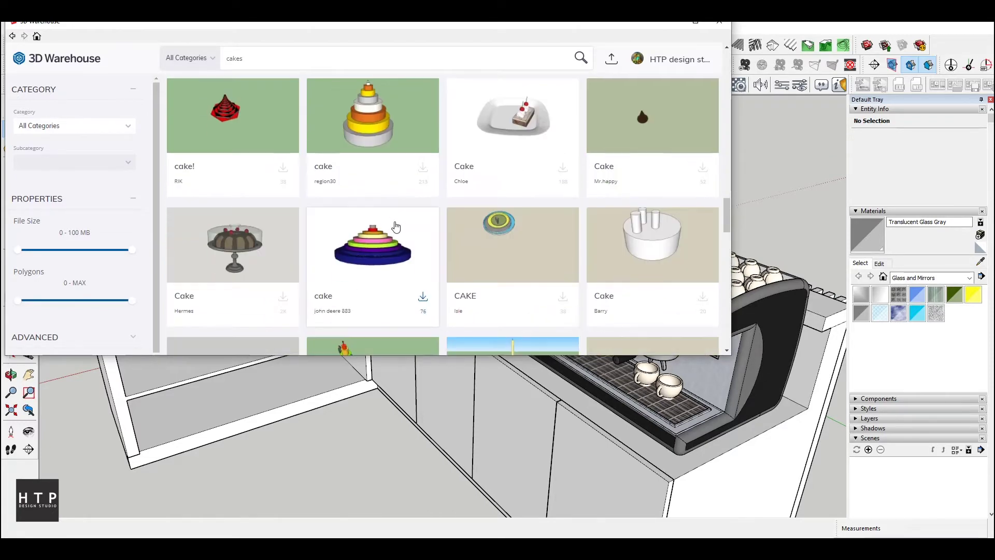
pyautogui.click(518, 130)
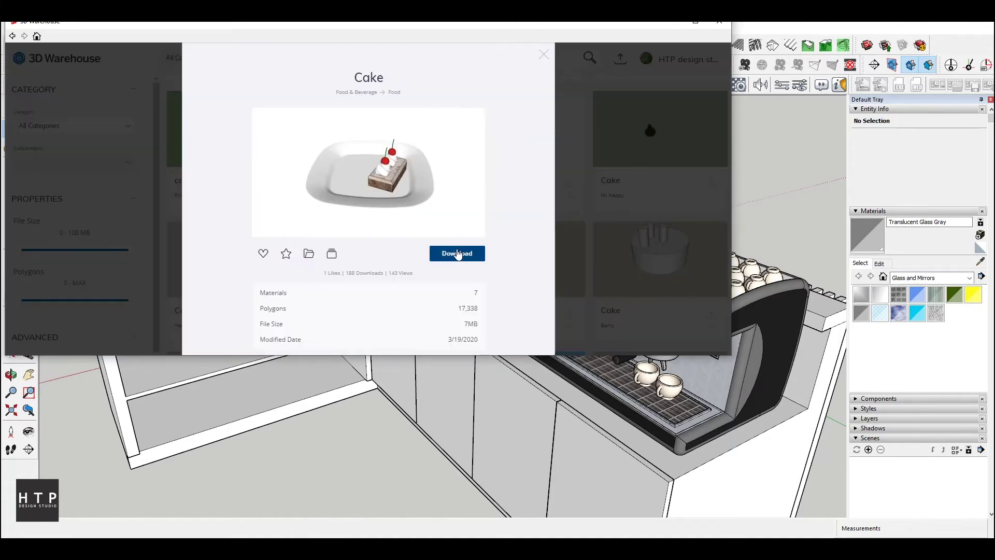
pyautogui.click(457, 254)
pyautogui.click(336, 213)
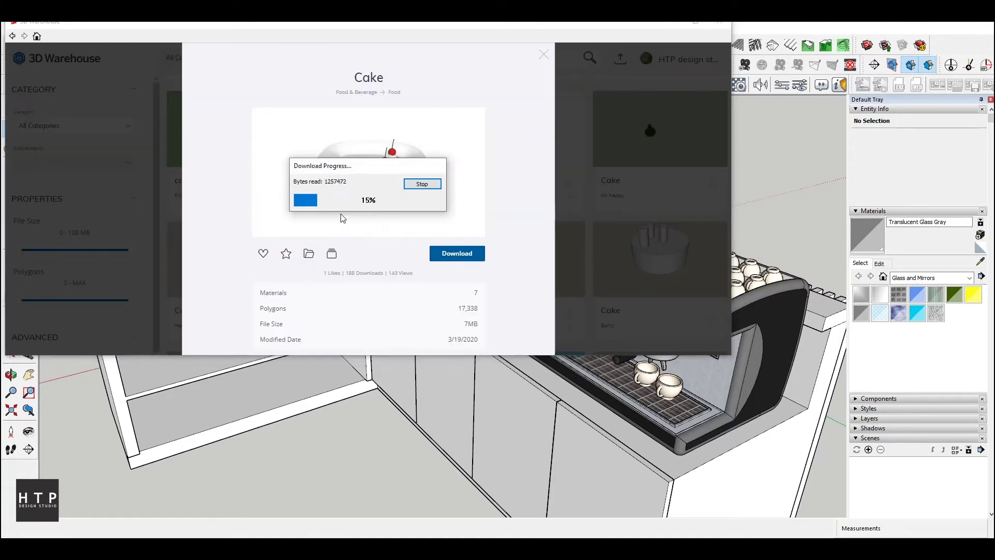
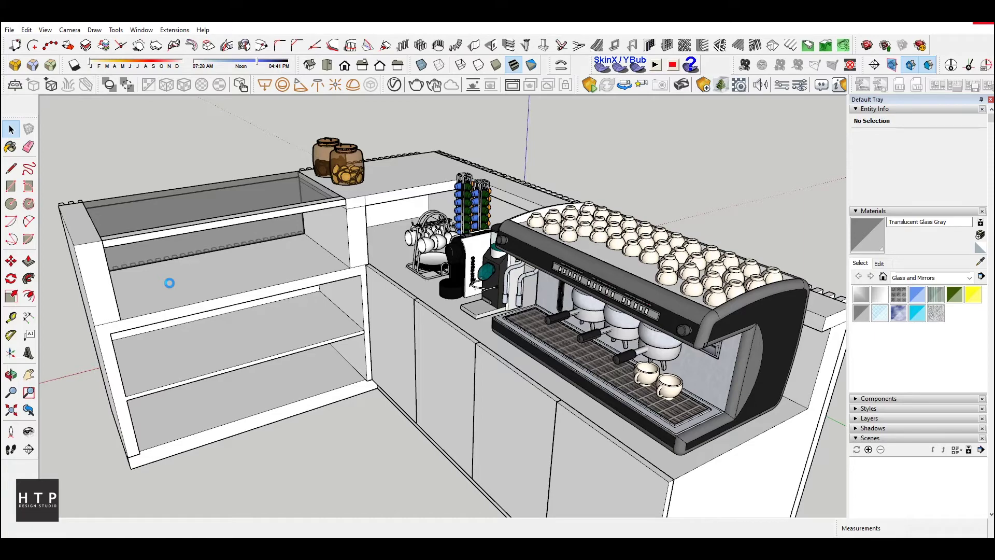
# Place the plated dessert component on the glass display shelf
pyautogui.click(171, 264)
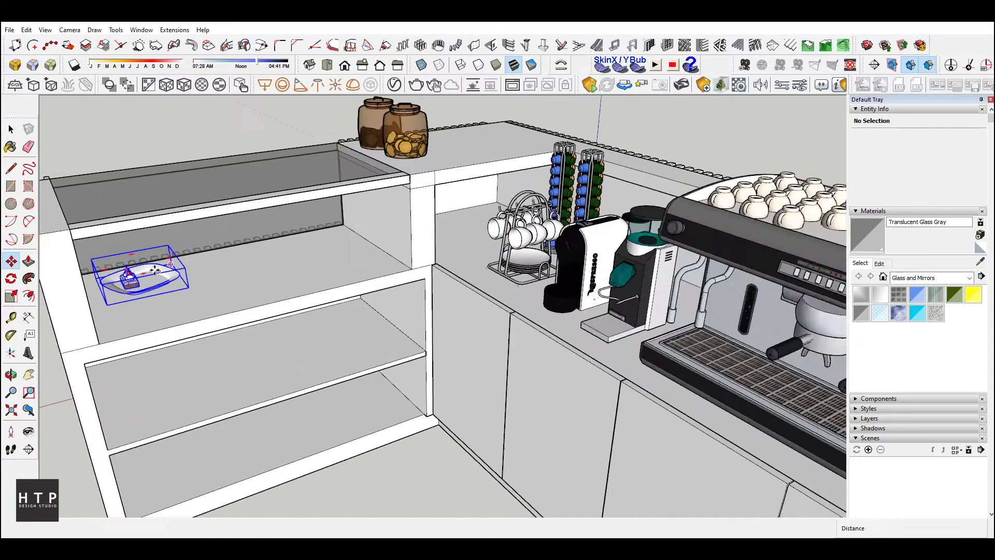
pyautogui.scroll(3, 195, 318)
pyautogui.scroll(-3, 296, 284)
# Turn the dessert plate about 15°, slide it 95 mm left, and bring up 3D Warehouse cakes results
pyautogui.press('m')
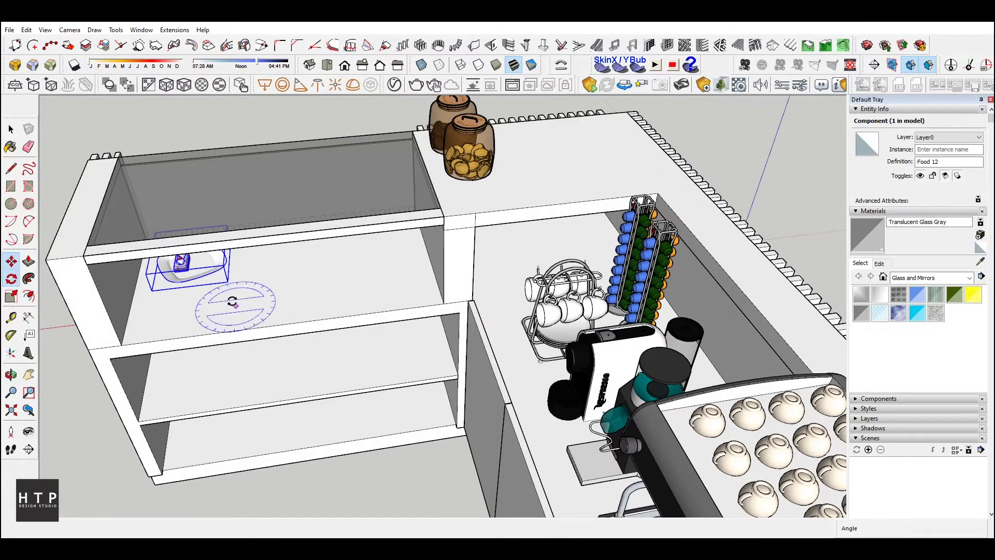
pyautogui.click(209, 289)
pyautogui.click(218, 296)
pyautogui.press('space')
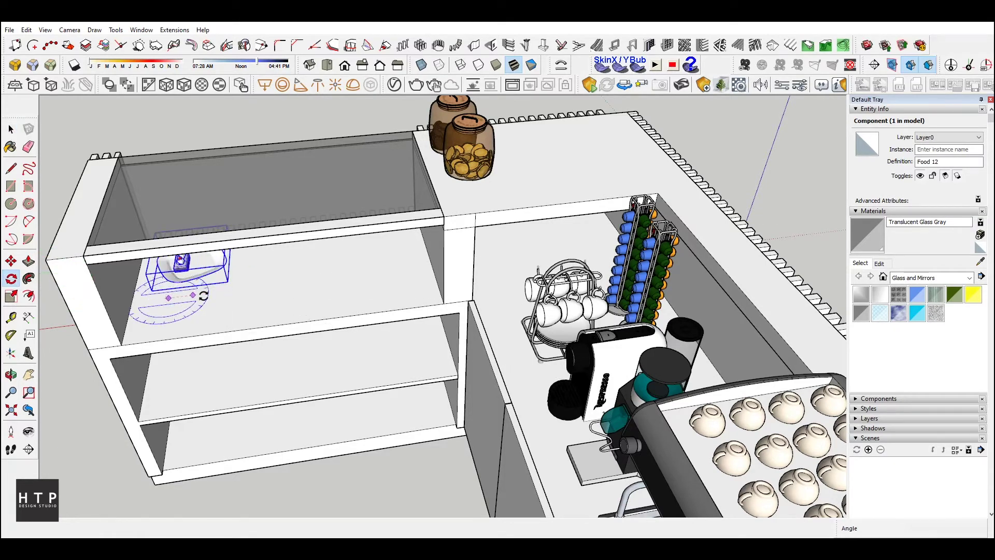
pyautogui.click(194, 265)
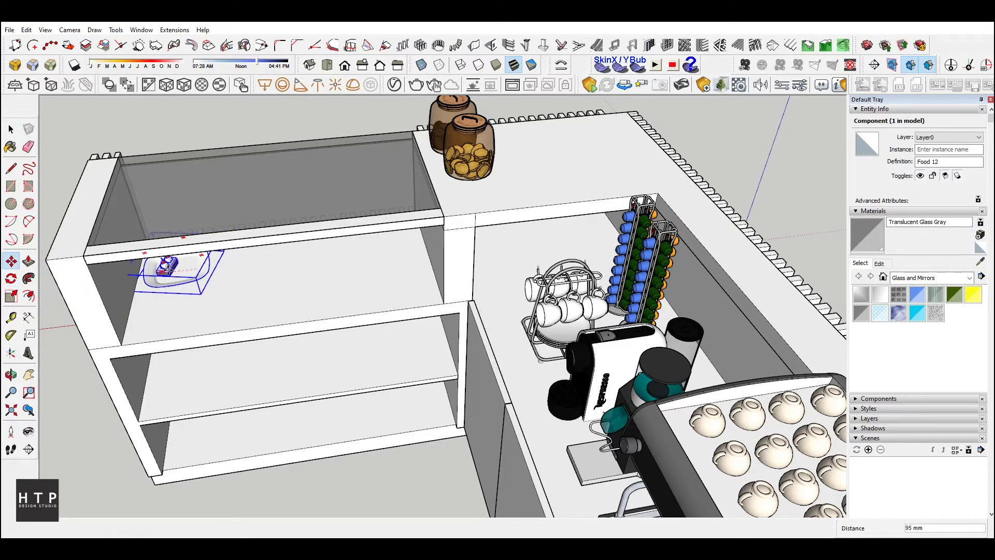
pyautogui.click(868, 45)
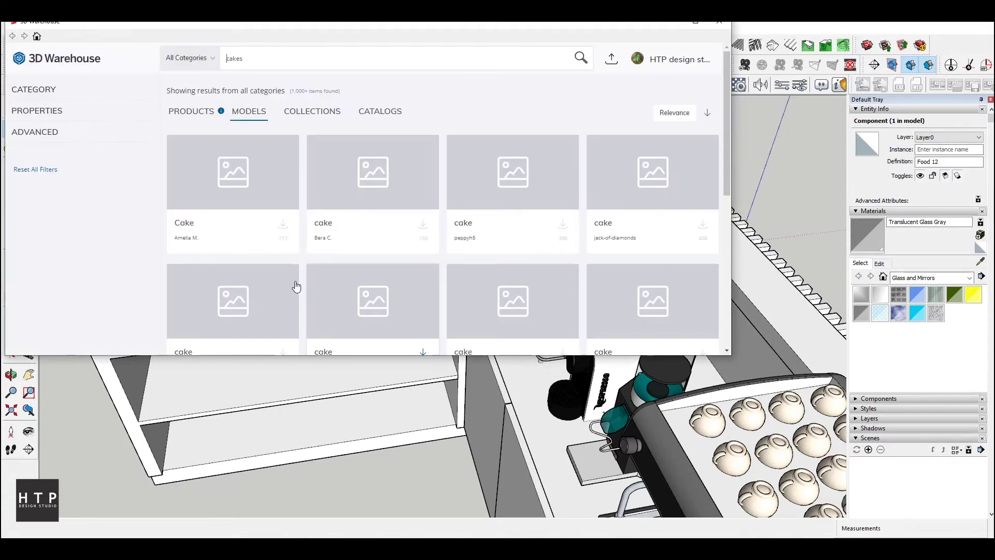
# Download the chocolate cake slice on a plate and load it onto the display shelf
pyautogui.click(334, 199)
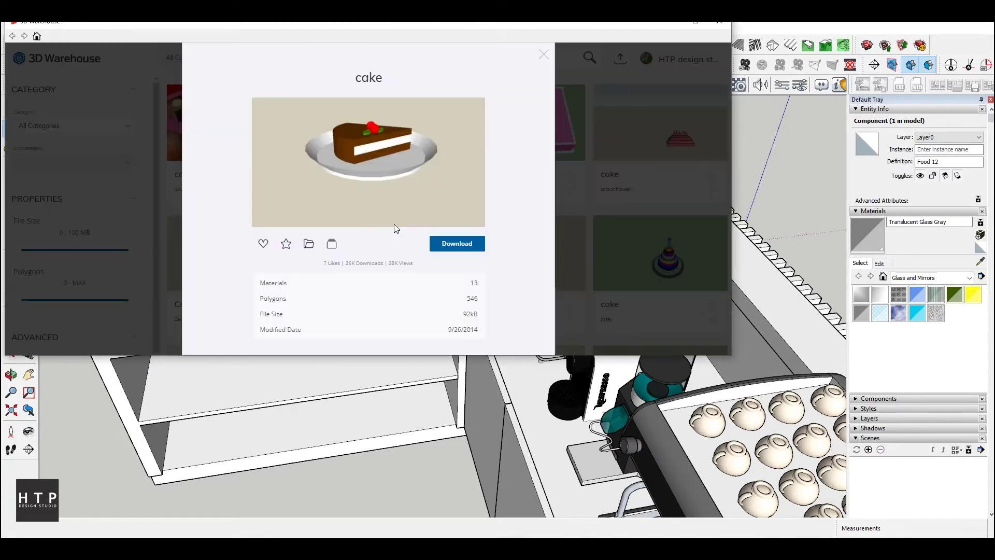
pyautogui.click(438, 247)
pyautogui.click(344, 212)
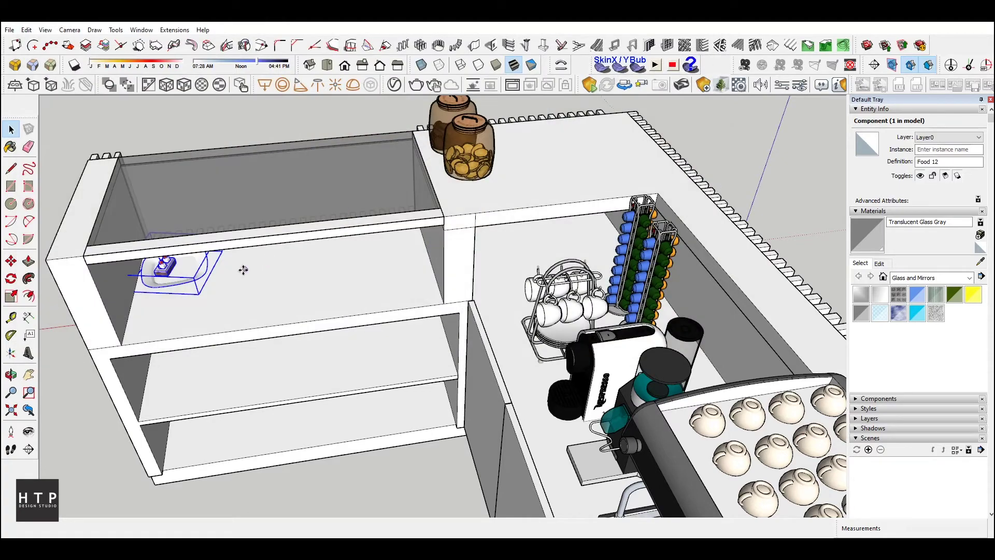
pyautogui.press('m')
pyautogui.press('space')
# Orbit to view the shelves from slightly above, then reopen the 3D Warehouse cakes results
pyautogui.moveTo(247, 273); pyautogui.dragTo(476, 116, button='middle')
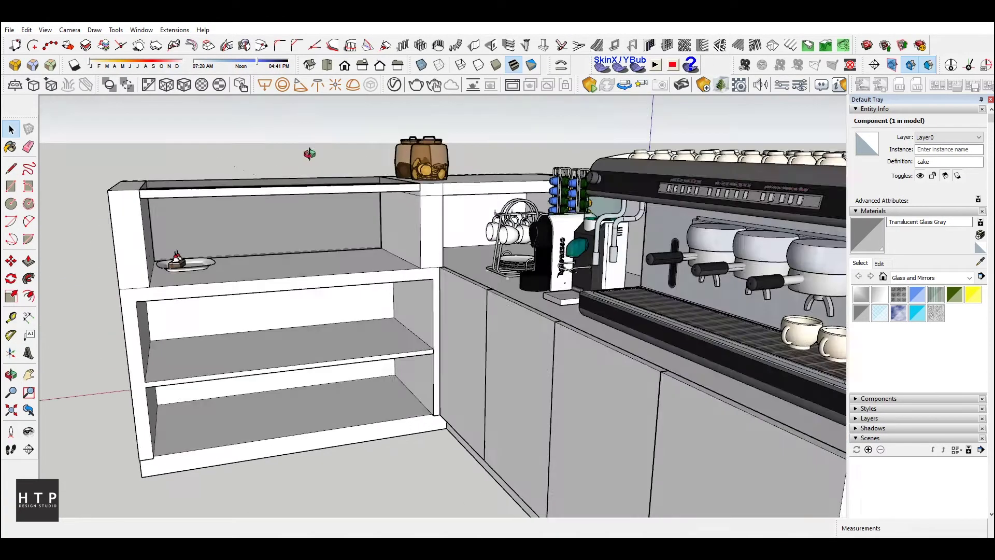
pyautogui.moveTo(362, 250); pyautogui.dragTo(459, 228, button='middle')
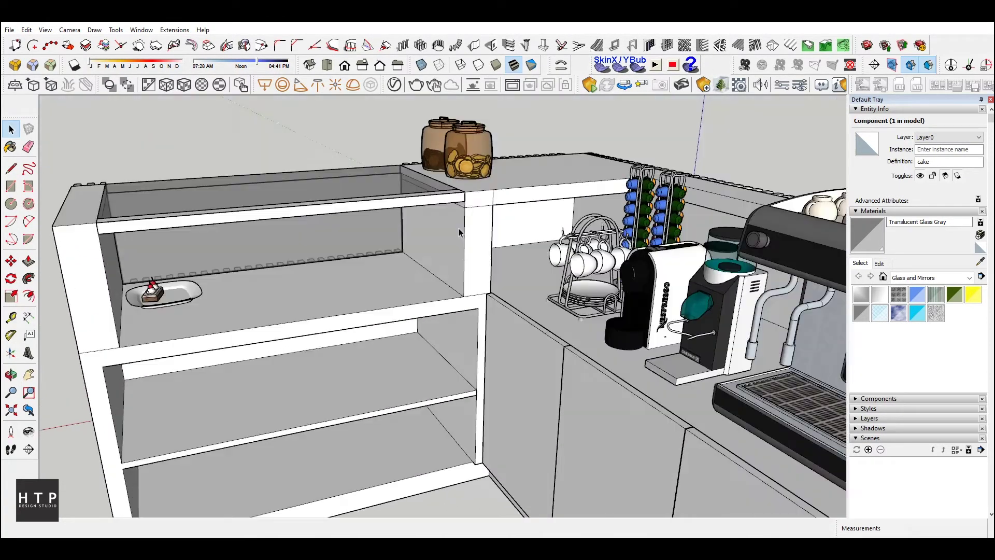
pyautogui.click(868, 45)
# Download the cheesecake slice with red topping from the cakes results into the model
pyautogui.scroll(-3, 404, 239)
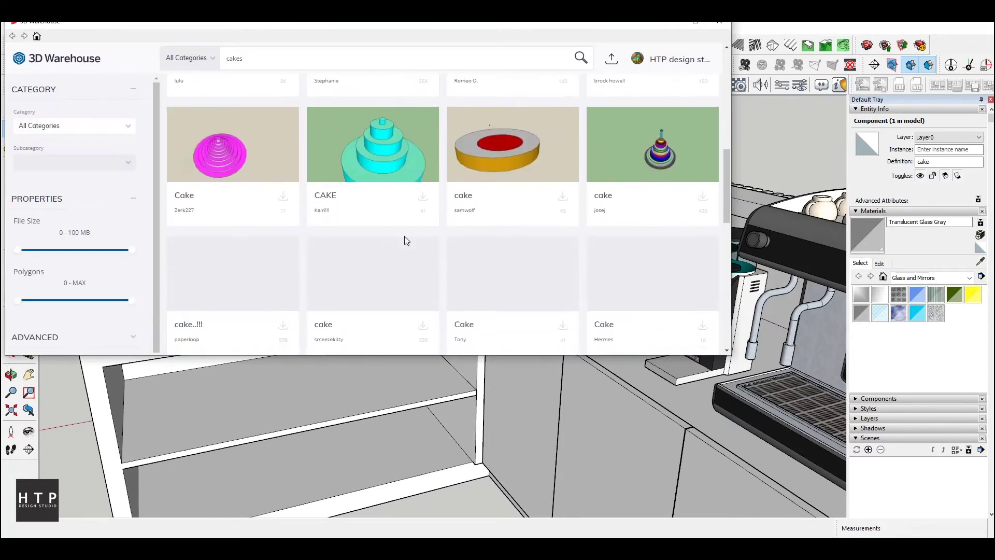
pyautogui.scroll(-4, 404, 240)
pyautogui.scroll(2, 415, 238)
pyautogui.click(637, 192)
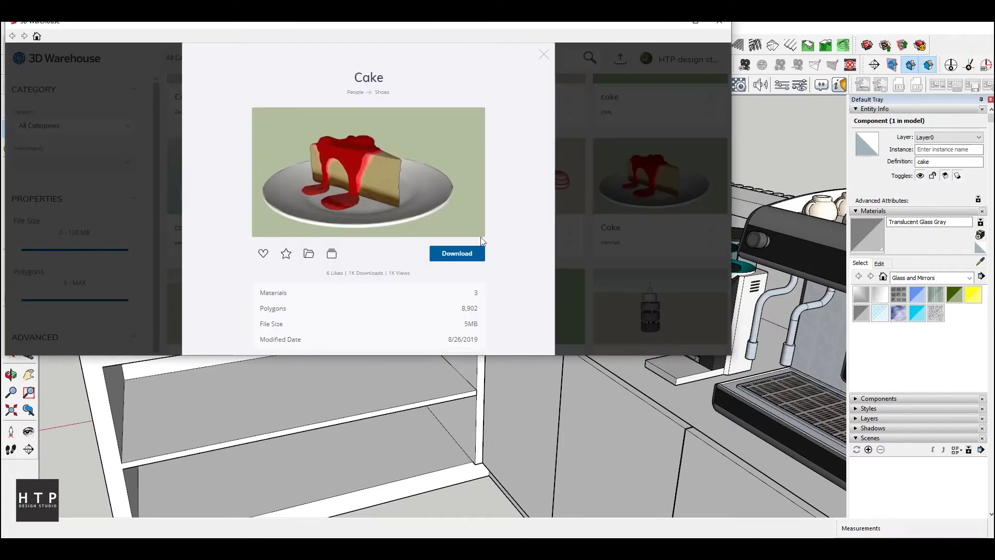
pyautogui.click(468, 259)
pyautogui.click(335, 210)
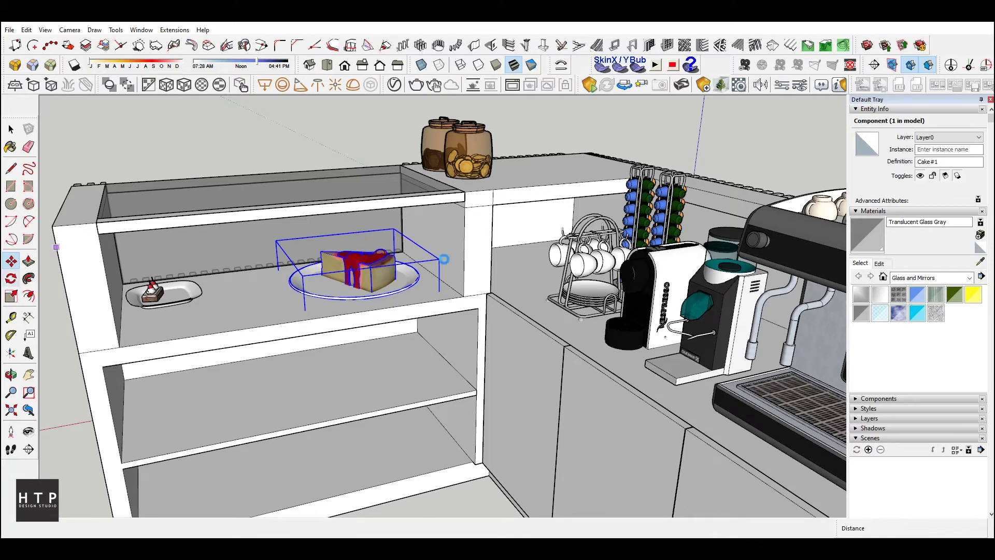
# Scale the cheesecake slice to 0.5 of its size
pyautogui.press('s')
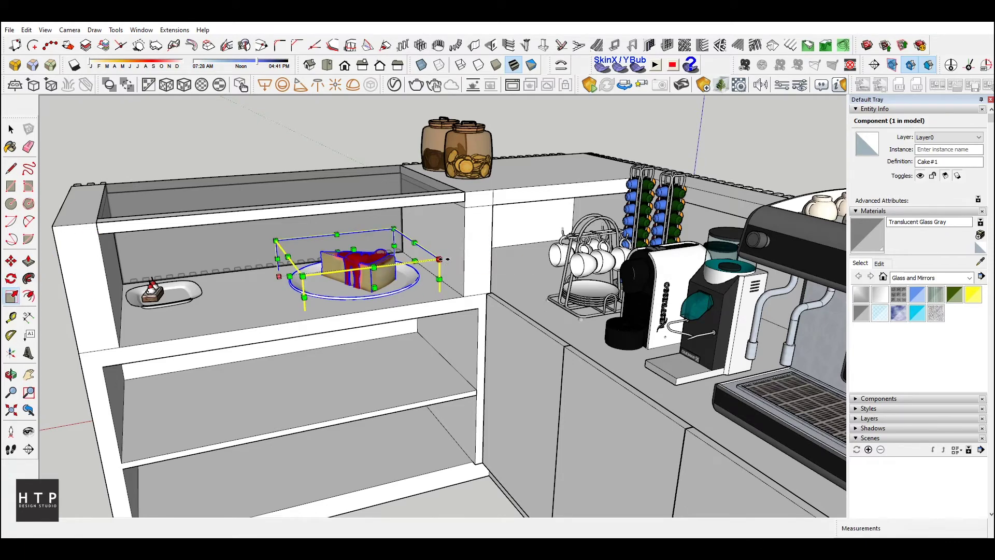
pyautogui.moveTo(440, 259); pyautogui.dragTo(377, 266)
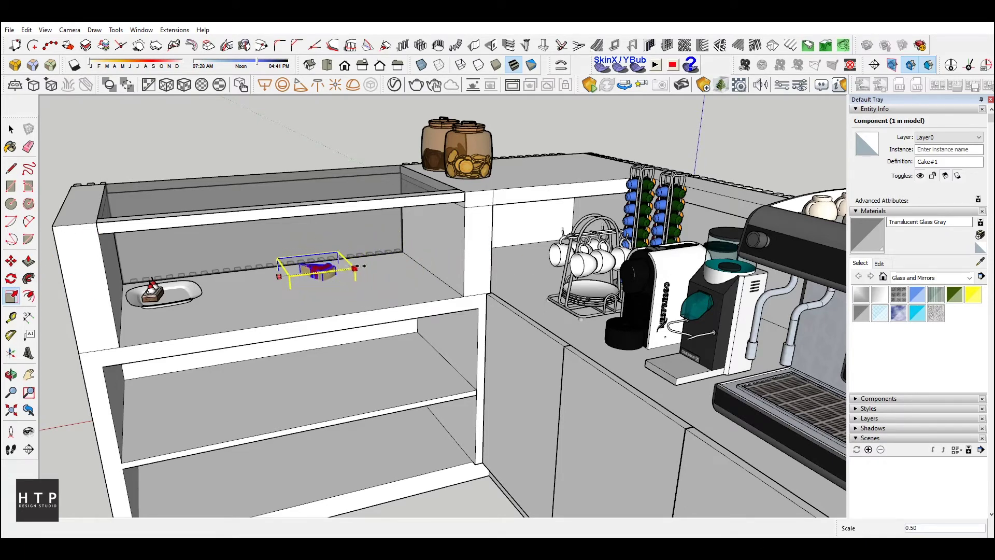
pyautogui.scroll(3, 363, 270)
# Move the cheesecake along the display shelf into place and reopen the 3D Warehouse cakes results
pyautogui.press('m')
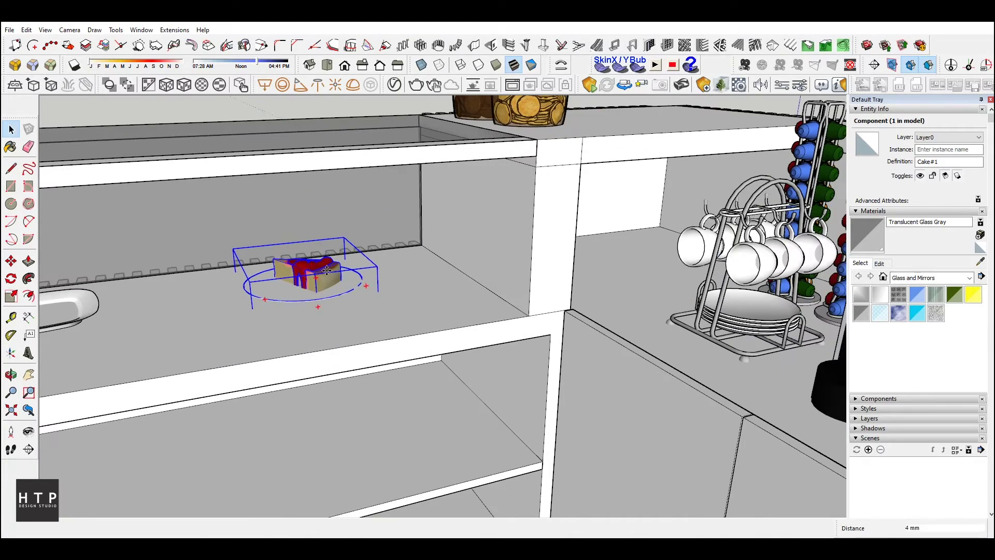
pyautogui.moveTo(327, 270); pyautogui.dragTo(329, 267)
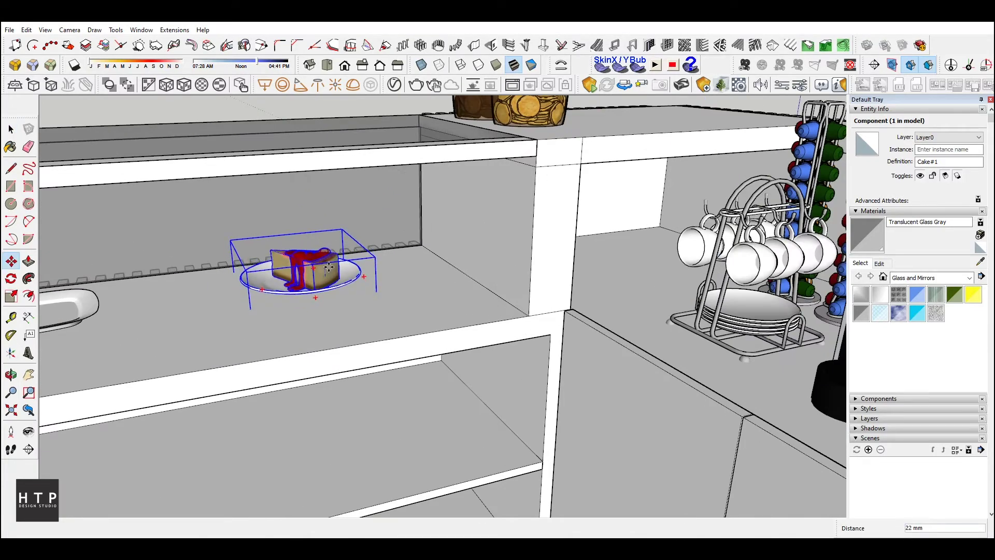
pyautogui.moveTo(329, 267); pyautogui.dragTo(434, 277, button='middle')
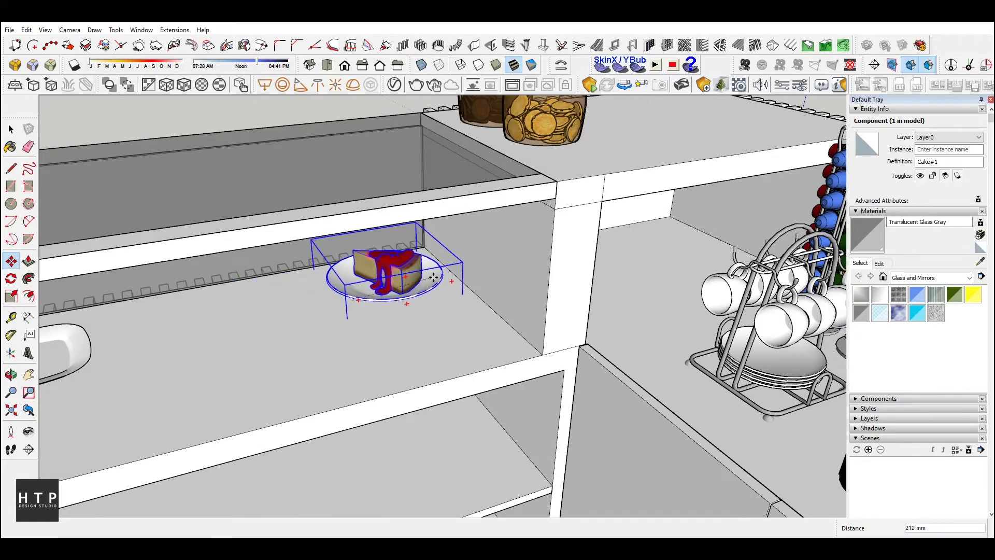
pyautogui.click(422, 297)
pyautogui.click(831, 49)
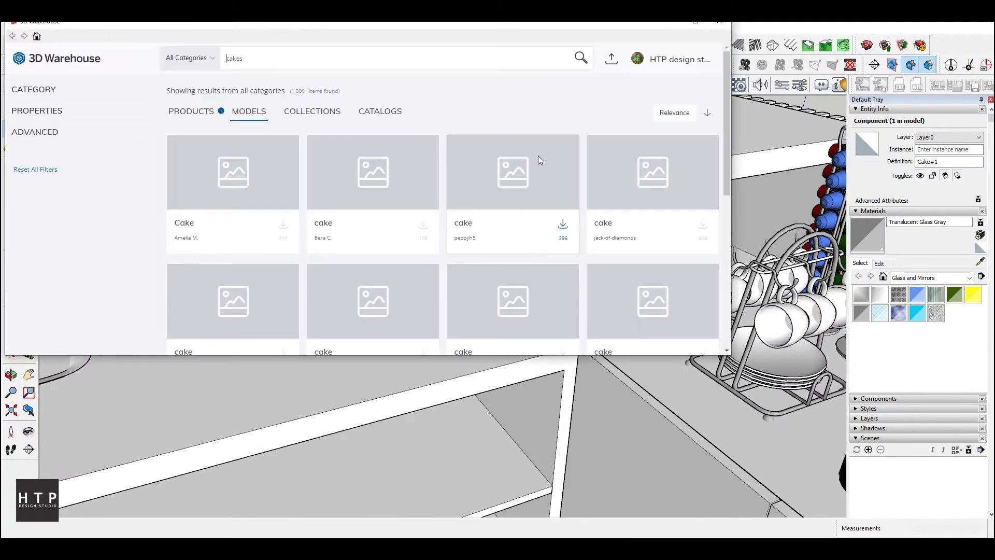
# Download the whole chocolate cake with a cut slice from the cakes results into the model
pyautogui.scroll(-3, 527, 192)
pyautogui.scroll(-3, 527, 191)
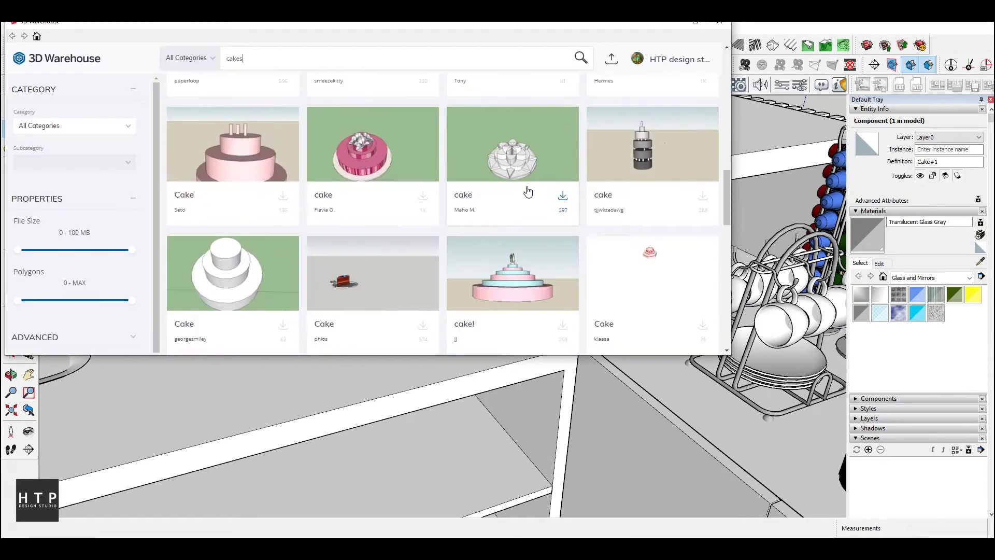
pyautogui.scroll(-2, 528, 192)
pyautogui.scroll(-2, 528, 193)
pyautogui.scroll(-4, 528, 193)
pyautogui.scroll(2, 527, 193)
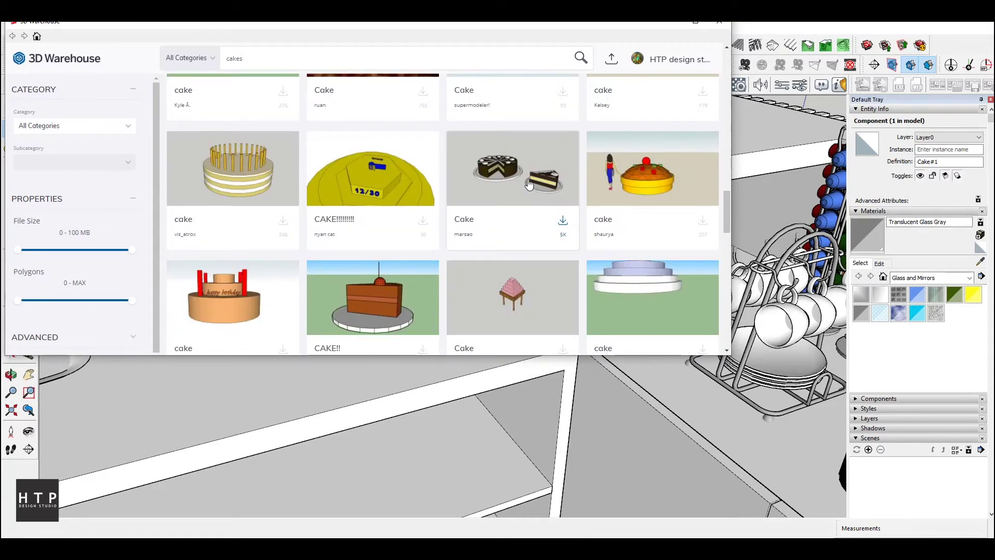
pyautogui.click(529, 186)
pyautogui.click(464, 246)
pyautogui.click(383, 196)
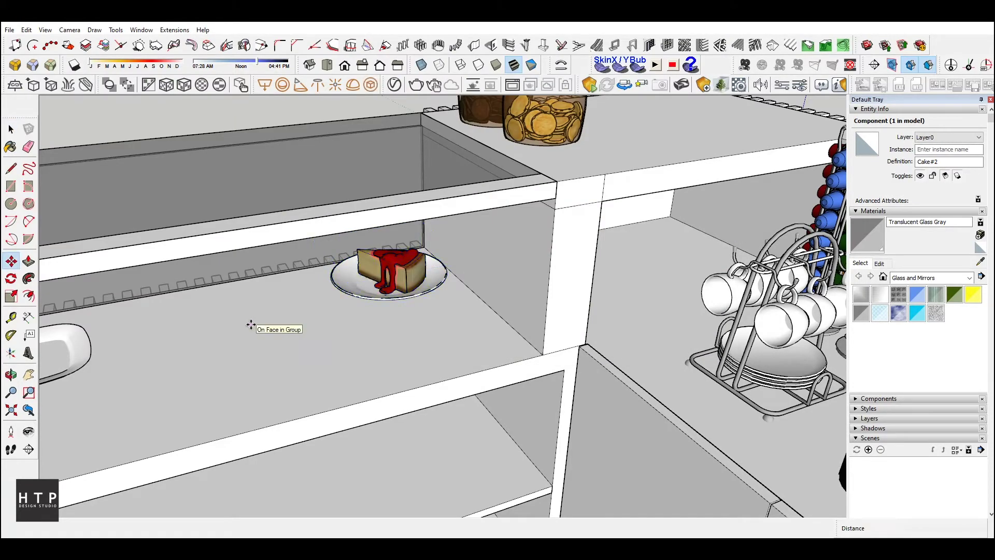
# Shrink the chocolate cake to 0.58 and move it beside the cheesecake on the shelf
pyautogui.scroll(-3, 251, 325)
pyautogui.scroll(-3, 290, 327)
pyautogui.scroll(-2, 363, 330)
pyautogui.scroll(-2, 405, 332)
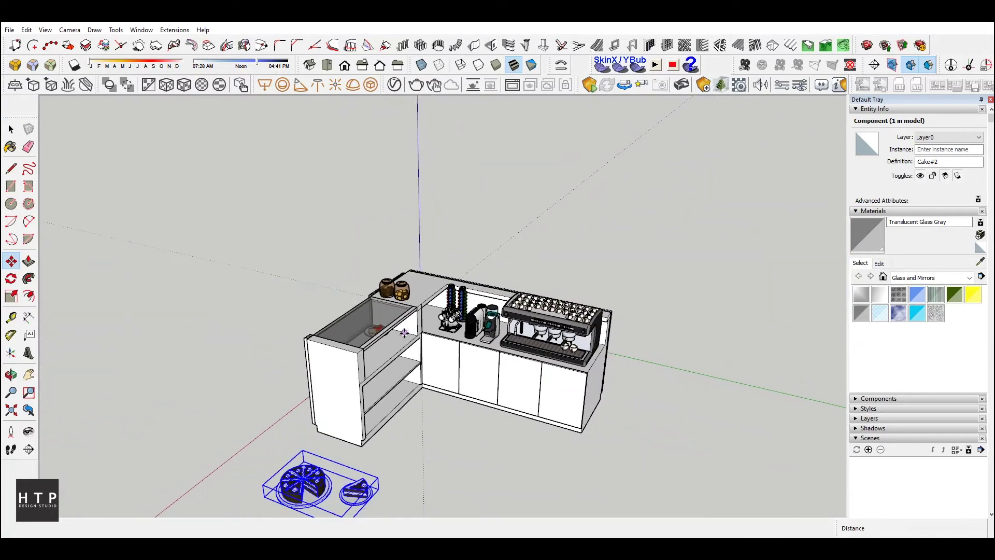
pyautogui.moveTo(378, 478); pyautogui.dragTo(335, 484)
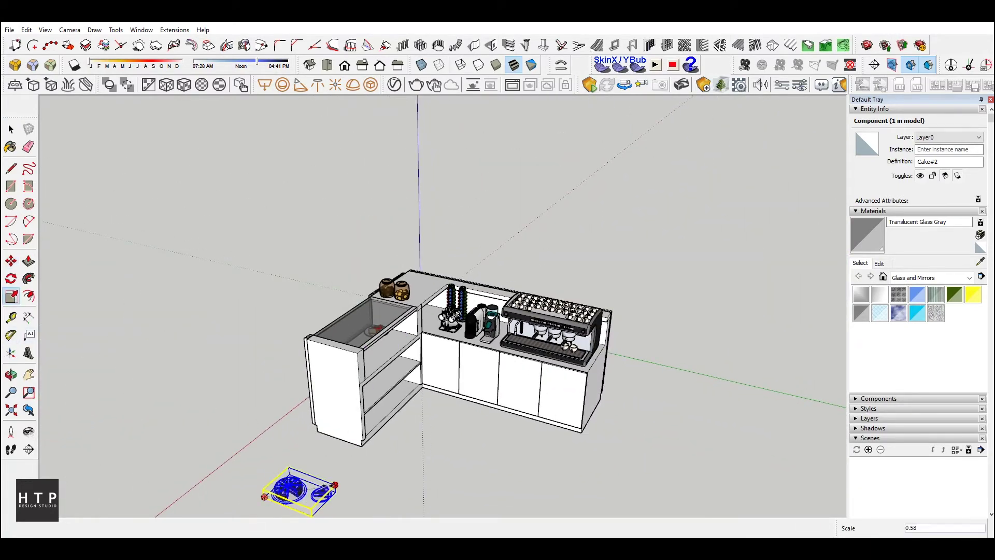
pyautogui.scroll(2, 407, 353)
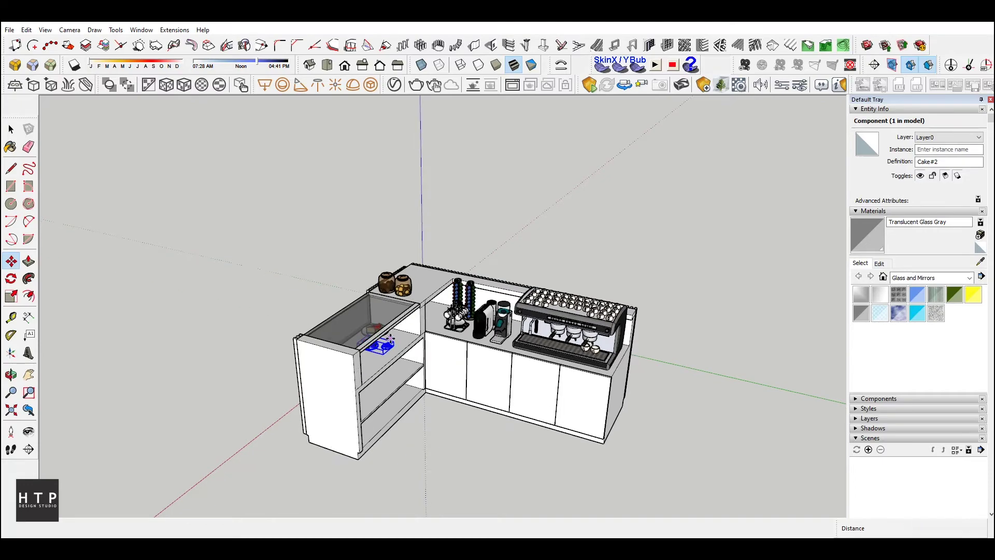
pyautogui.scroll(3, 407, 353)
pyautogui.scroll(3, 406, 352)
pyautogui.scroll(1, 407, 352)
pyautogui.moveTo(241, 288); pyautogui.dragTo(227, 293)
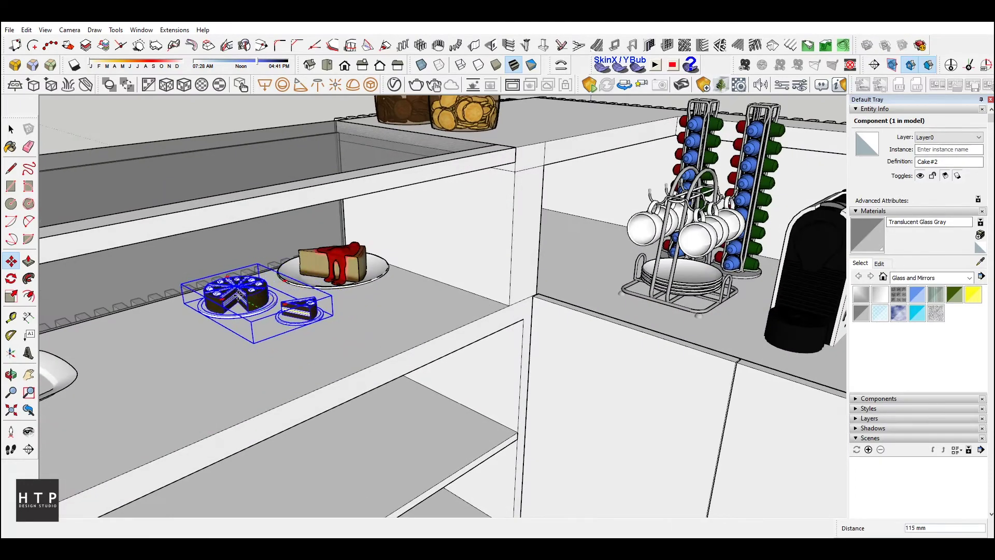
# Enlarge the chocolate cake by 1.68 and nudge it left on the shelf
pyautogui.press('s')
pyautogui.moveTo(332, 312); pyautogui.dragTo(384, 289)
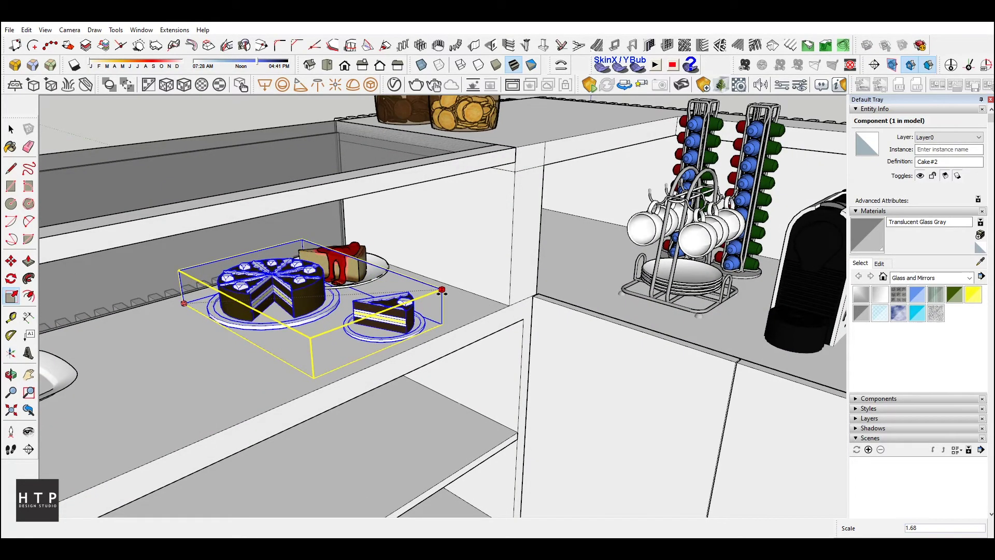
pyautogui.press('space')
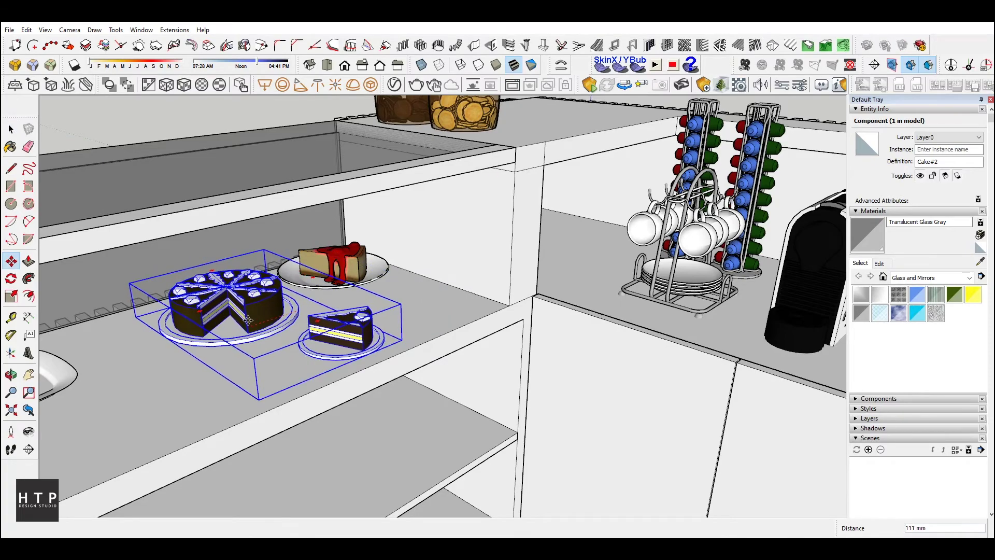
pyautogui.moveTo(277, 313); pyautogui.dragTo(256, 306)
# Orbit to an eye-level view of the cakes on the display shelf
pyautogui.moveTo(257, 306); pyautogui.dragTo(270, 270, button='middle')
pyautogui.scroll(-3, 280, 291)
pyautogui.press('space')
pyautogui.click(269, 395)
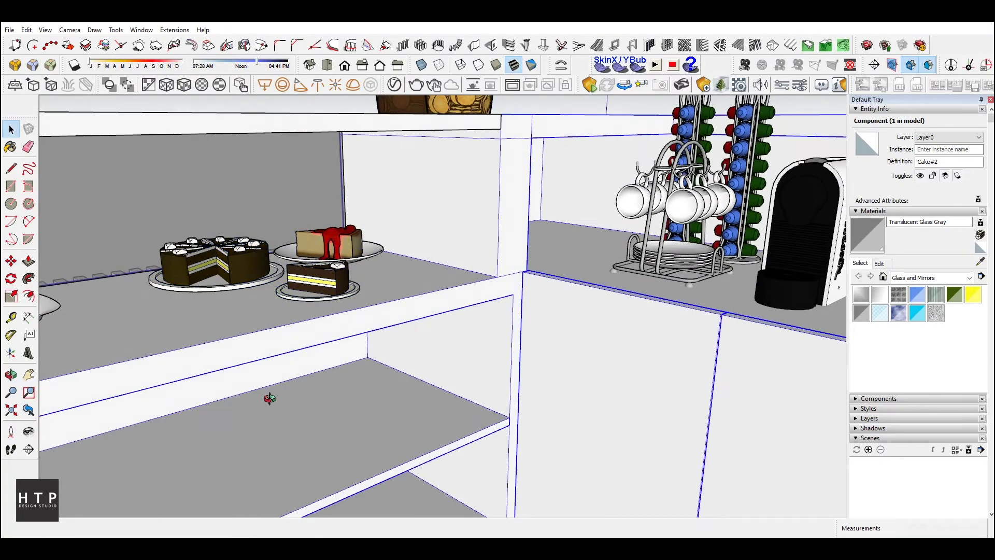
pyautogui.moveTo(268, 395); pyautogui.dragTo(853, 47, button='middle')
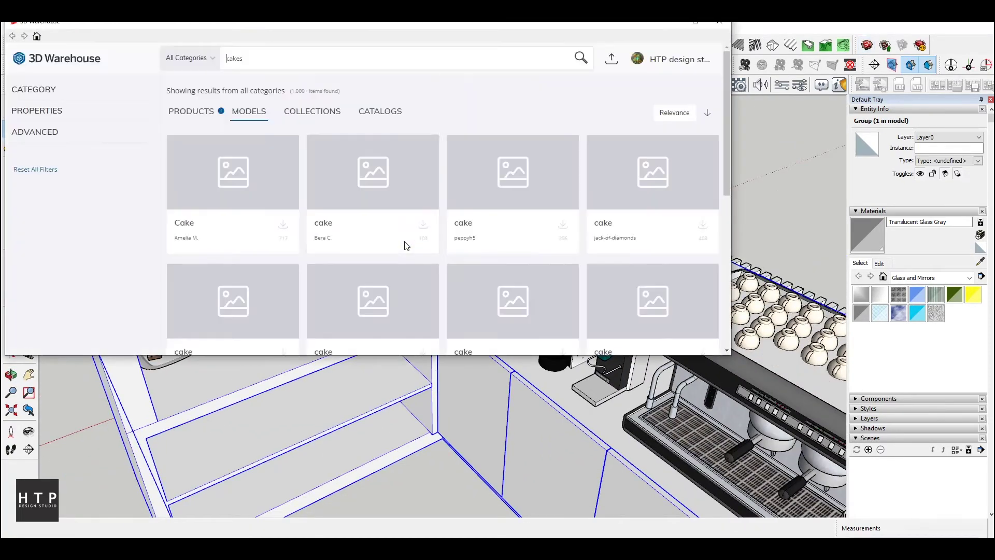
# Scroll far down the cakes results and download the 'cake plate' model into the model
pyautogui.scroll(-3, 415, 247)
pyautogui.scroll(-3, 632, 209)
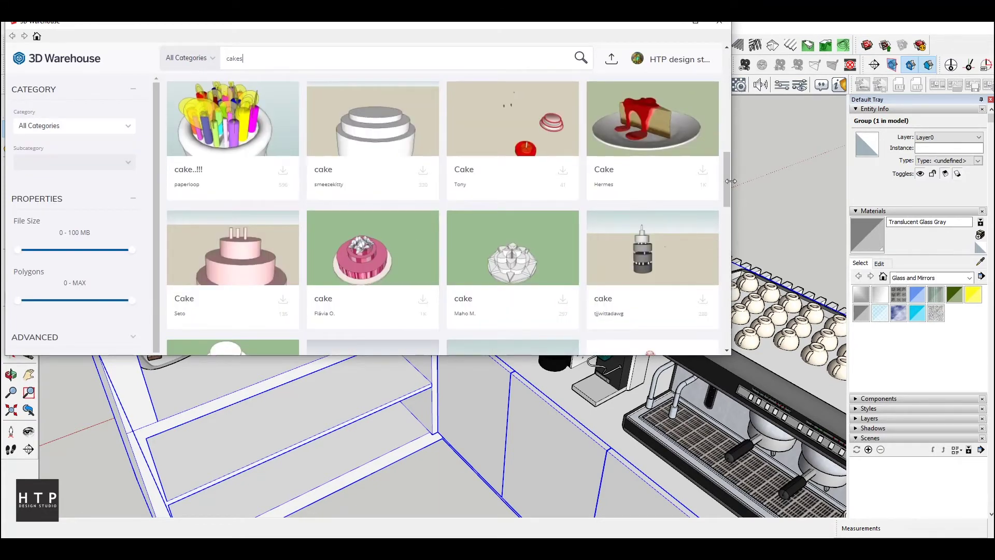
pyautogui.scroll(-5, 637, 174)
pyautogui.scroll(-2, 637, 155)
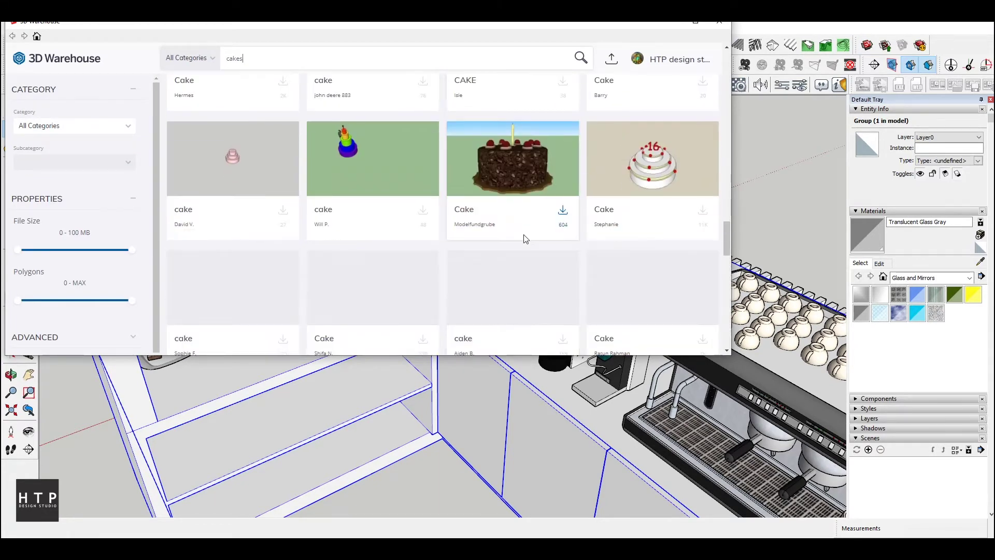
pyautogui.scroll(-3, 518, 241)
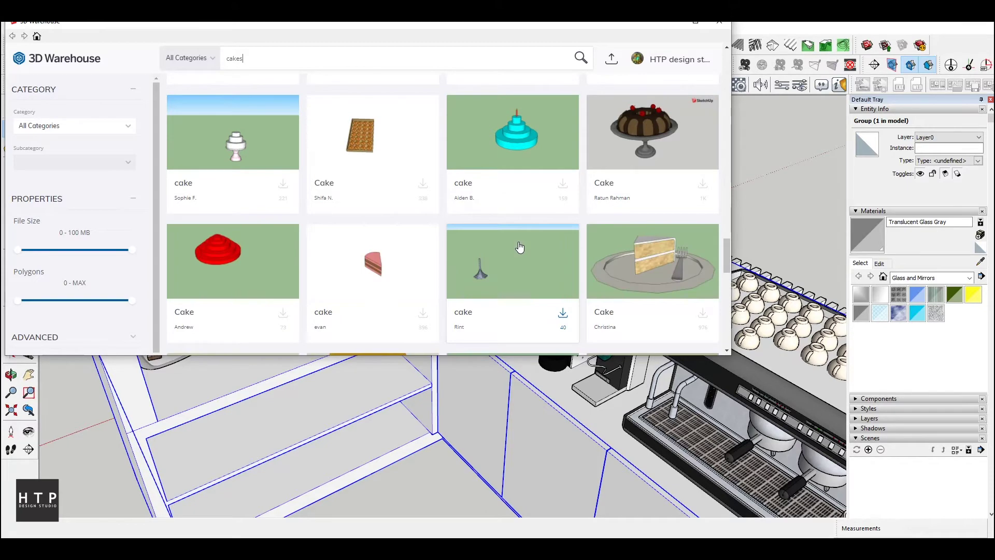
pyautogui.scroll(-3, 520, 247)
pyautogui.scroll(-3, 520, 248)
pyautogui.scroll(-1, 520, 248)
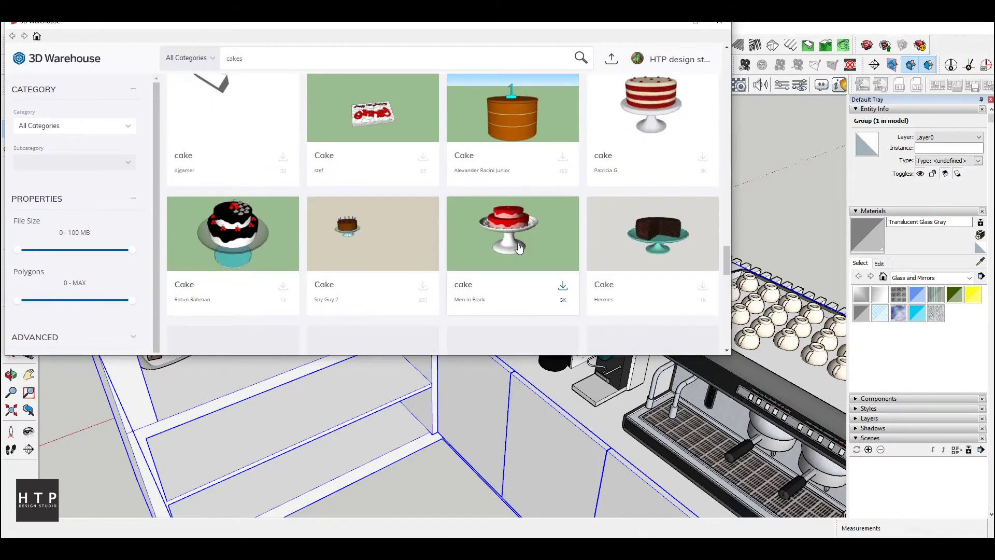
pyautogui.scroll(-3, 520, 247)
pyautogui.scroll(-3, 520, 247)
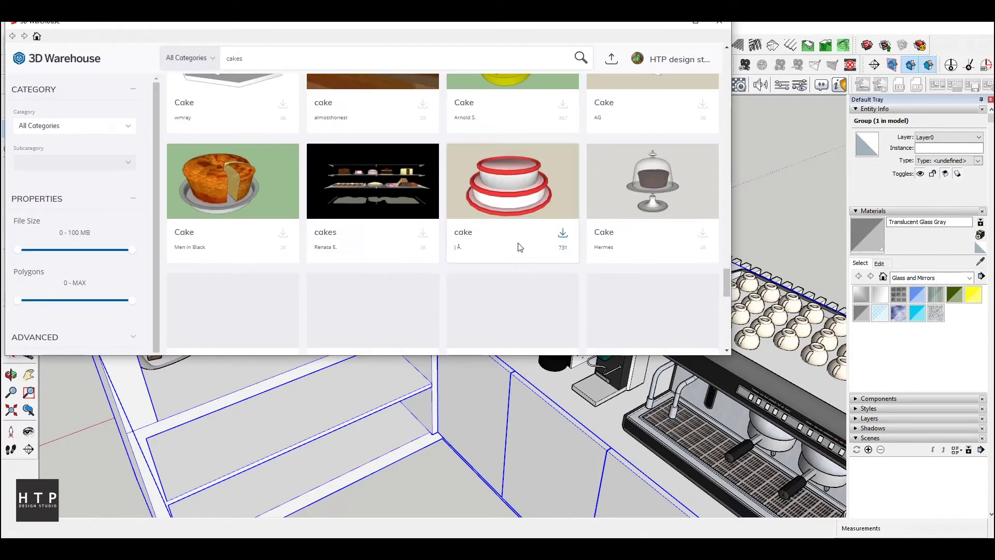
pyautogui.scroll(-3, 521, 248)
pyautogui.scroll(-3, 521, 247)
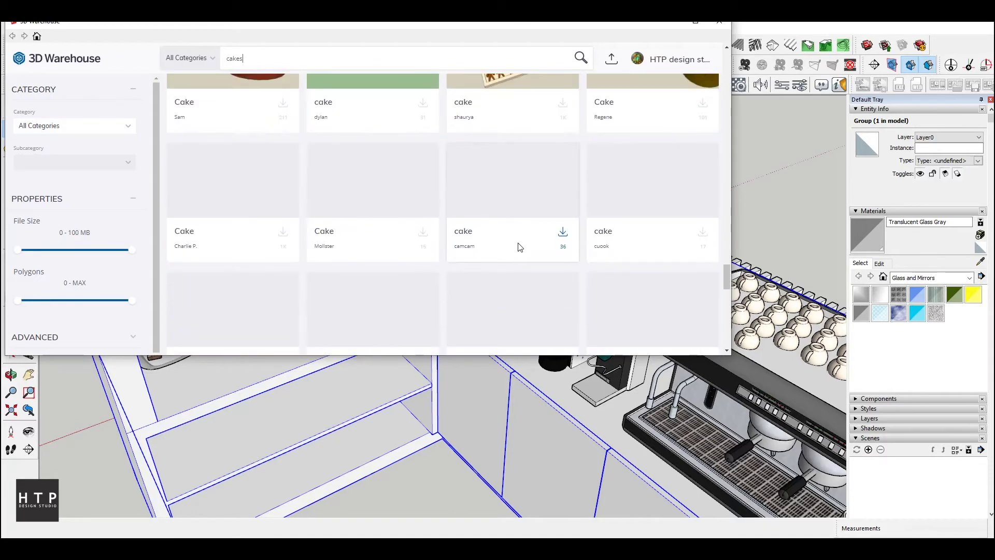
pyautogui.scroll(-2, 519, 246)
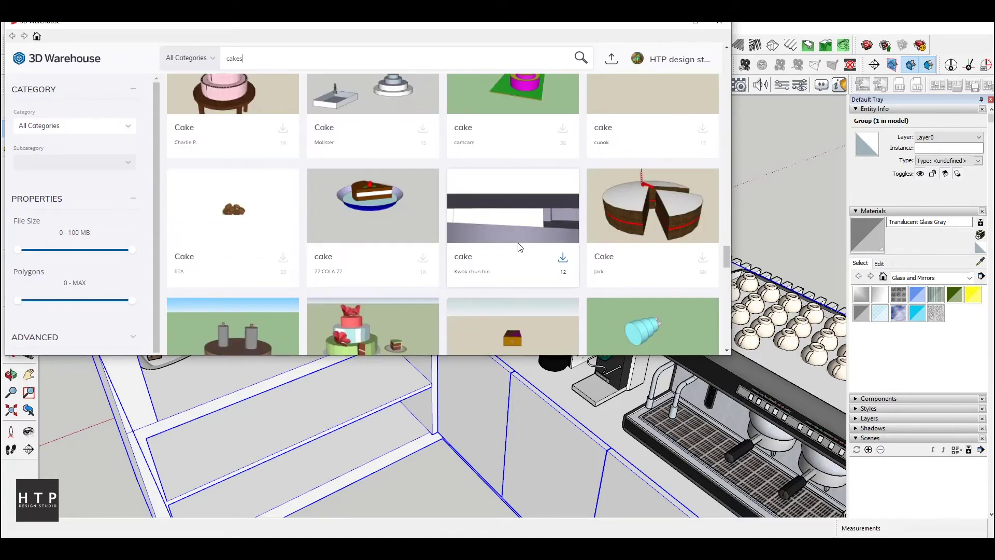
pyautogui.scroll(-3, 520, 247)
pyautogui.scroll(-3, 519, 247)
pyautogui.scroll(-2, 520, 248)
pyautogui.scroll(-3, 519, 247)
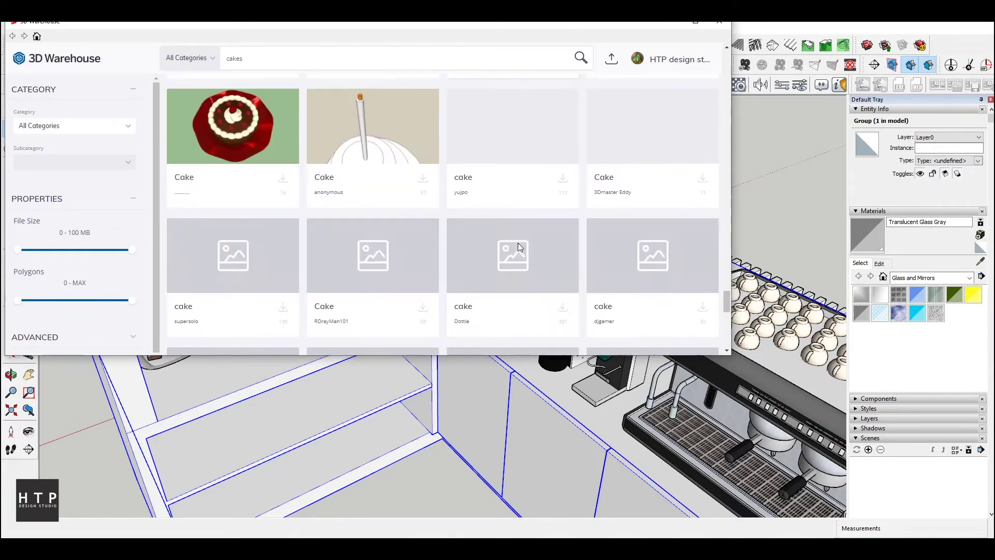
pyautogui.scroll(-3, 519, 247)
pyautogui.scroll(-2, 520, 247)
pyautogui.scroll(-3, 520, 247)
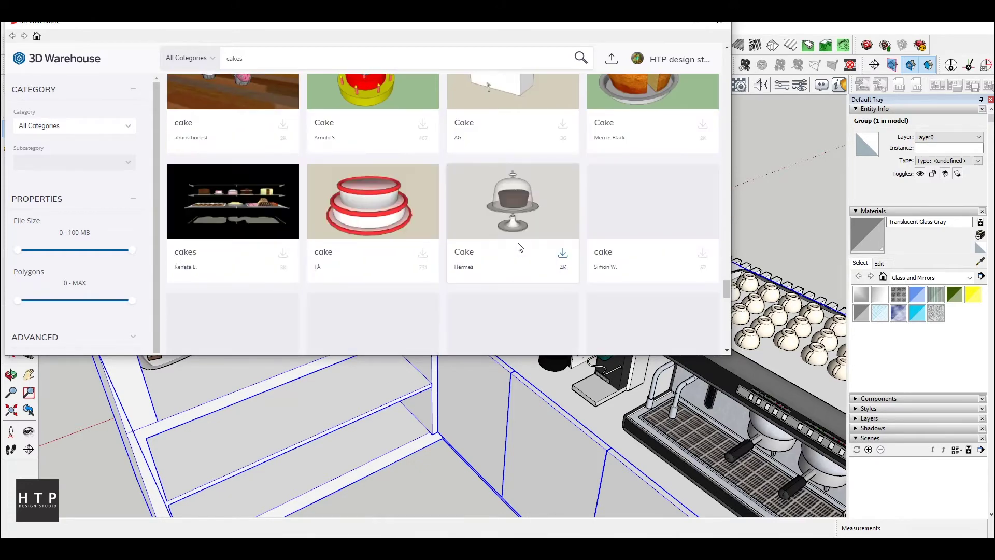
pyautogui.scroll(-3, 520, 247)
pyautogui.scroll(-3, 520, 247)
pyautogui.scroll(-3, 520, 246)
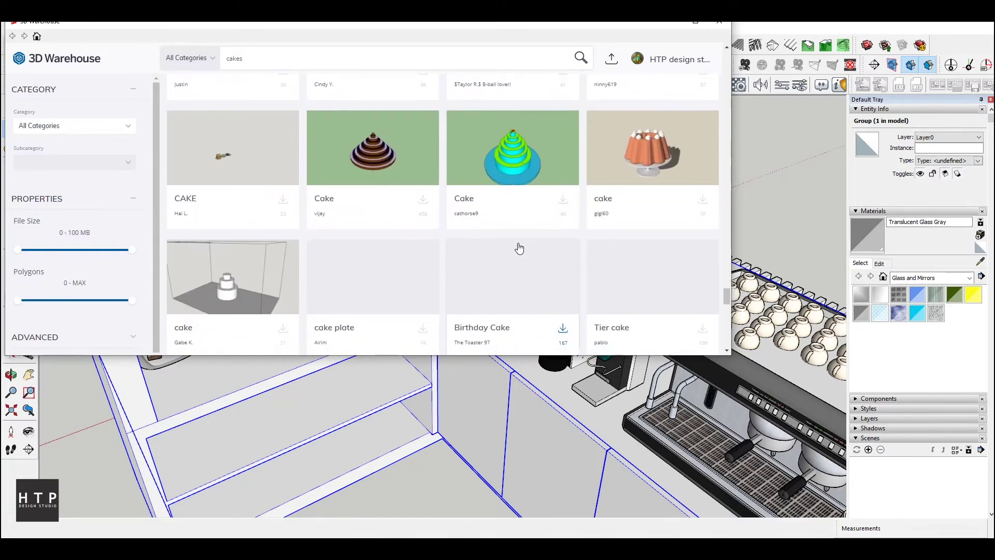
pyautogui.scroll(-3, 519, 247)
pyautogui.click(358, 130)
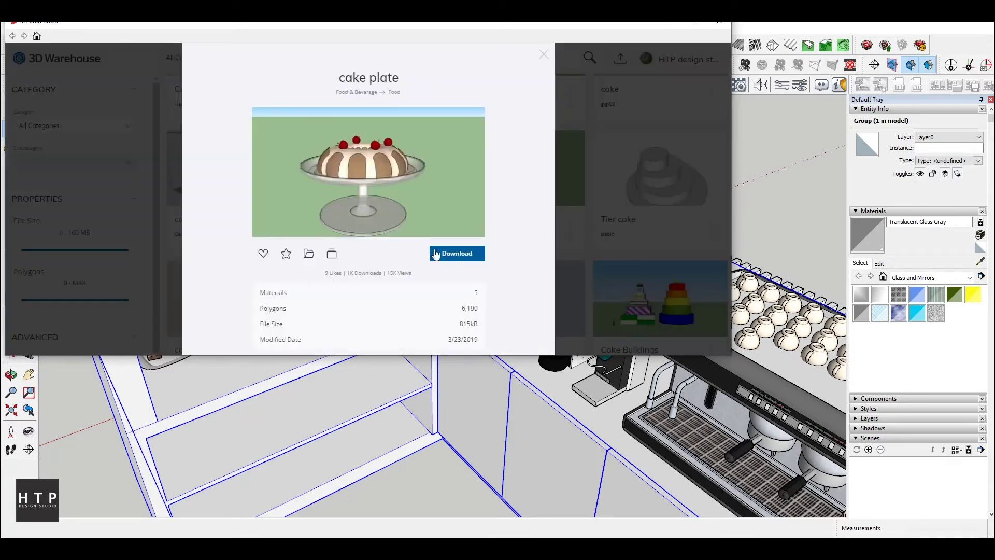
pyautogui.click(442, 254)
pyautogui.click(341, 210)
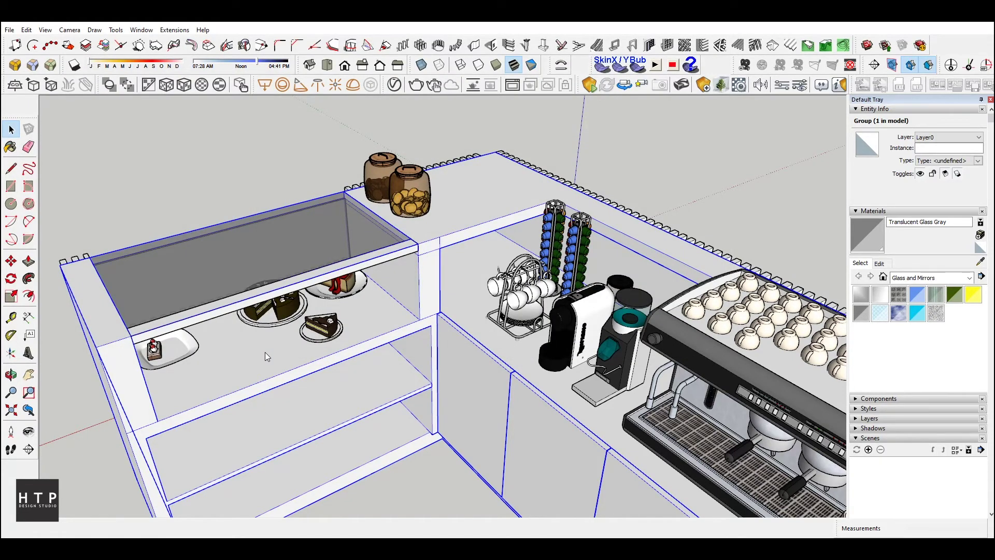
# Place the bundt cake on its glass stand and scale it down to 0.76
pyautogui.scroll(-1, 265, 352)
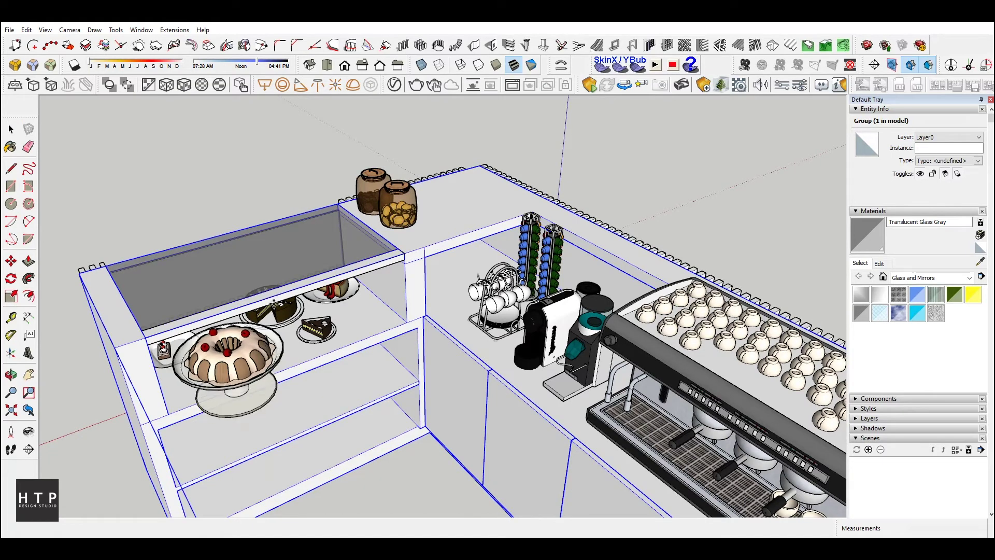
pyautogui.click(225, 255)
pyautogui.click(18, 296)
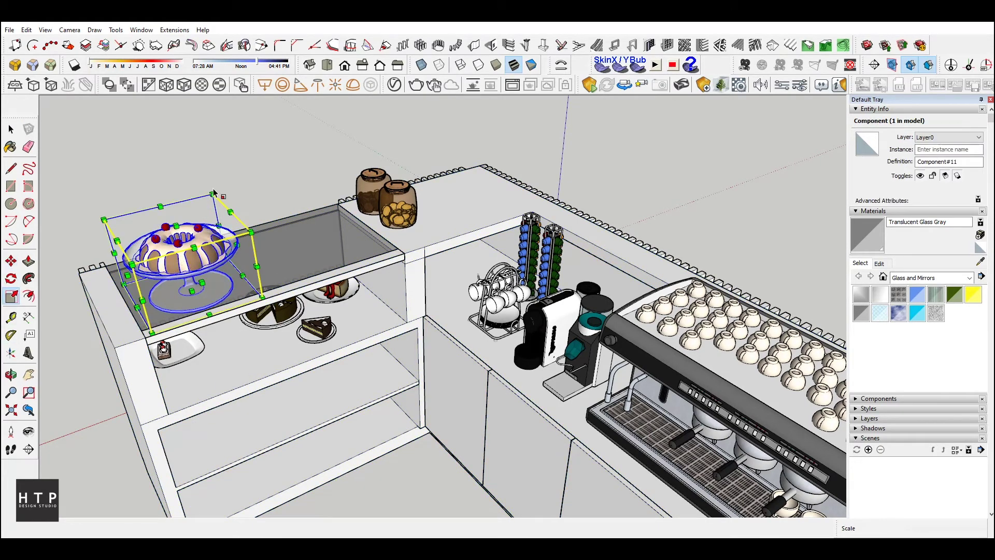
pyautogui.moveTo(214, 188); pyautogui.dragTo(196, 227)
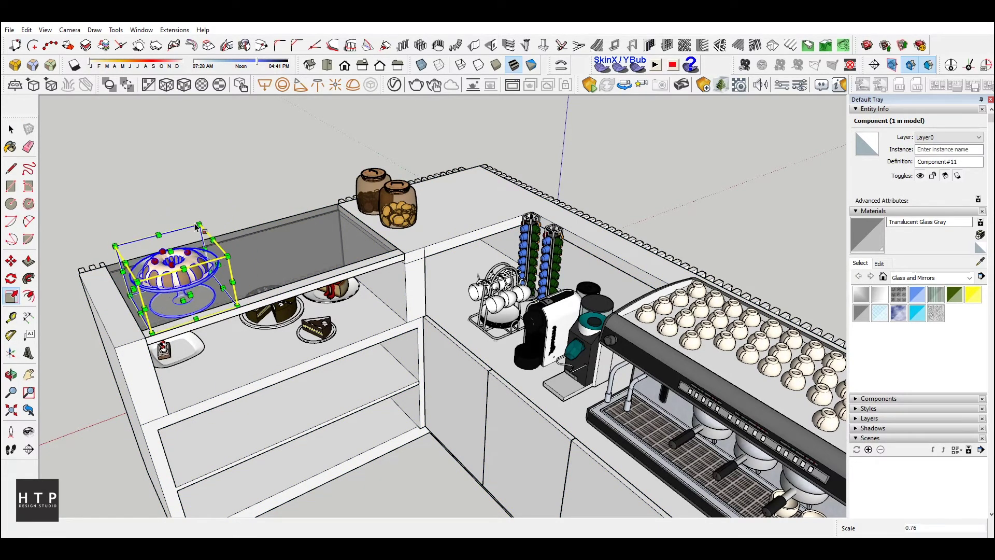
pyautogui.press('space')
# Move the bundt cake stand up onto the display shelf
pyautogui.click(200, 313)
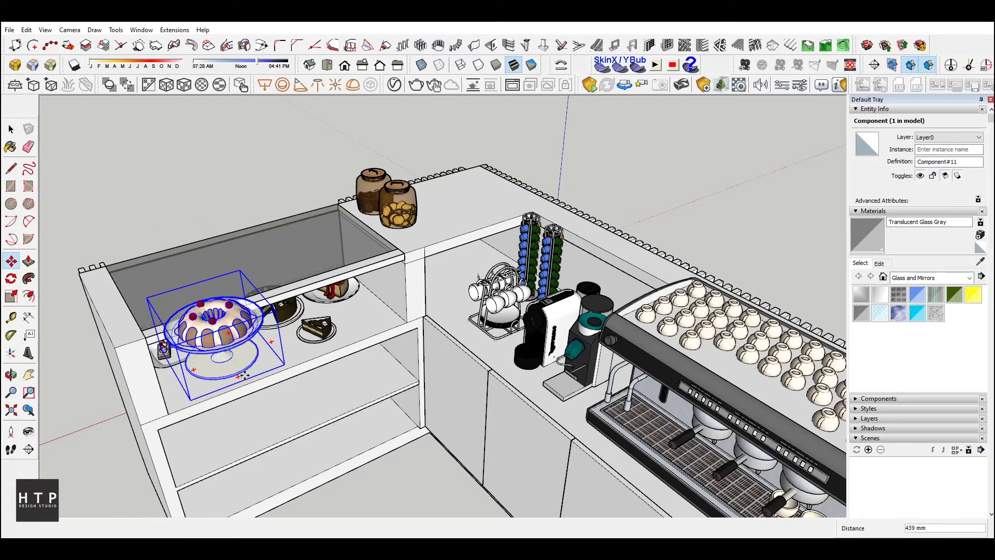
pyautogui.moveTo(222, 332)
pyautogui.mouseDown(button='middle')
pyautogui.moveTo(221, 306)
pyautogui.moveTo(242, 351)
pyautogui.moveTo(250, 244)
pyautogui.mouseUp(button='middle')
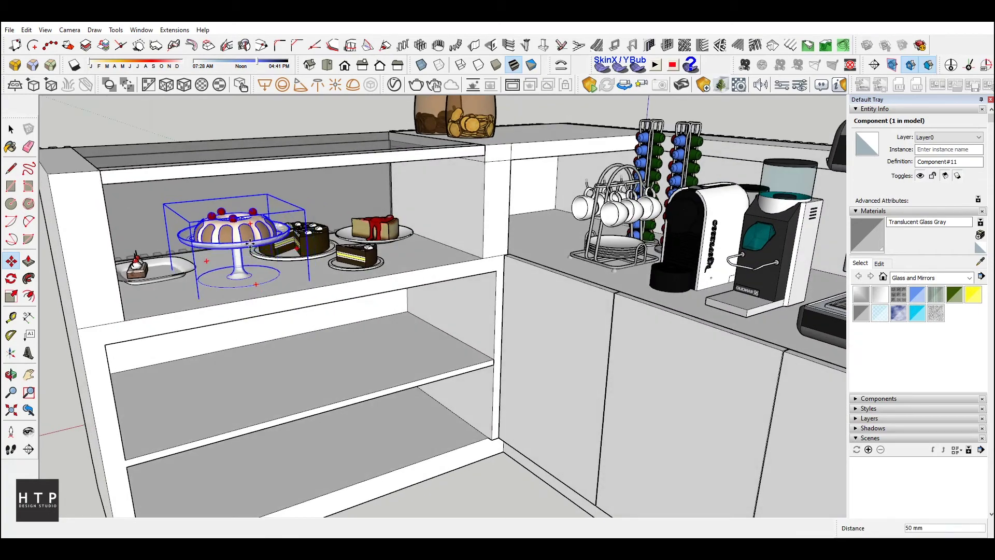
pyautogui.click(165, 279)
pyautogui.press('space')
pyautogui.click(162, 276)
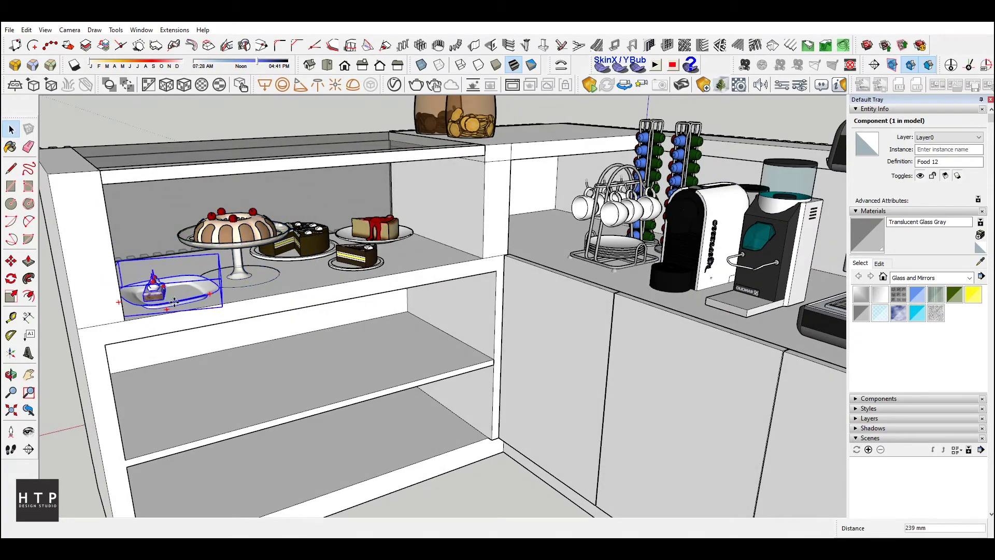
pyautogui.press('m')
pyautogui.press('space')
pyautogui.click(239, 262)
# Reposition the cake stand on the shelf beside the other desserts
pyautogui.scroll(5, 238, 264)
pyautogui.press('m')
pyautogui.click(238, 267)
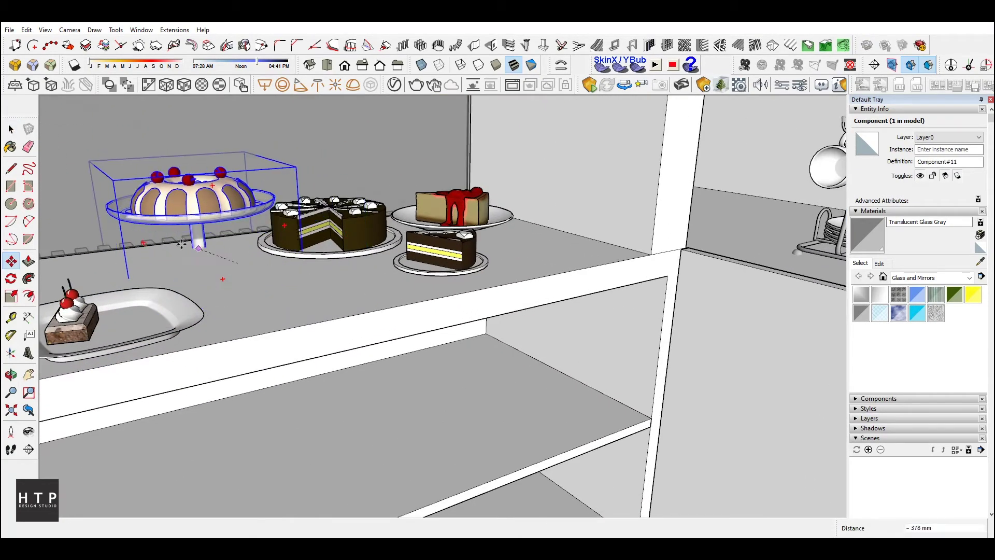
pyautogui.scroll(-3, 296, 285)
pyautogui.scroll(5, 159, 206)
pyautogui.scroll(3, 159, 206)
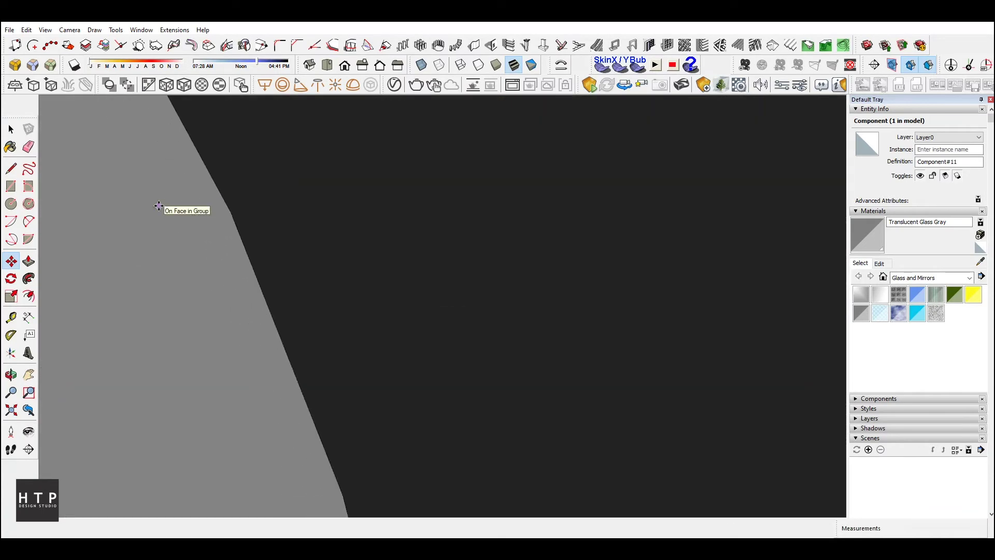
pyautogui.scroll(3, 159, 207)
pyautogui.scroll(3, 159, 206)
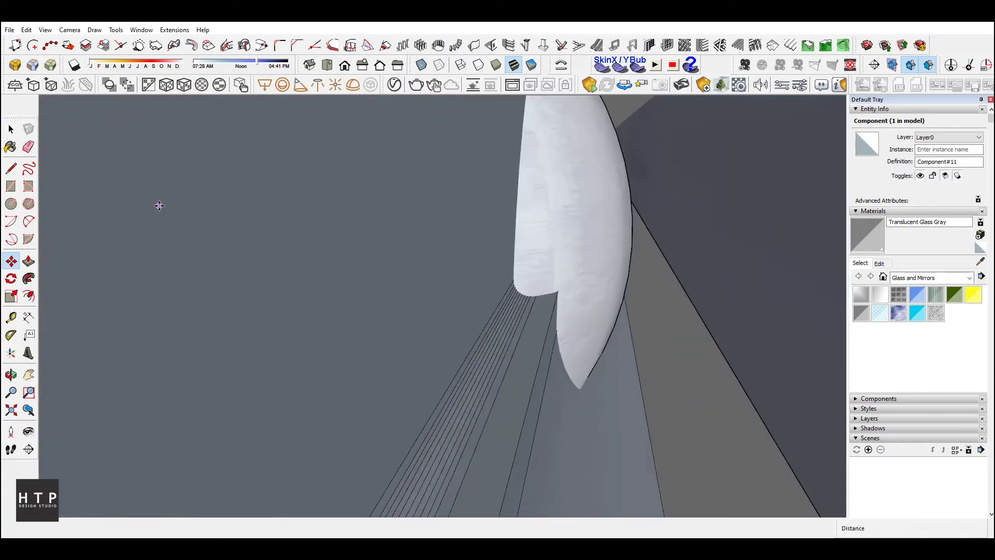
pyautogui.scroll(3, 159, 206)
pyautogui.scroll(2, 159, 206)
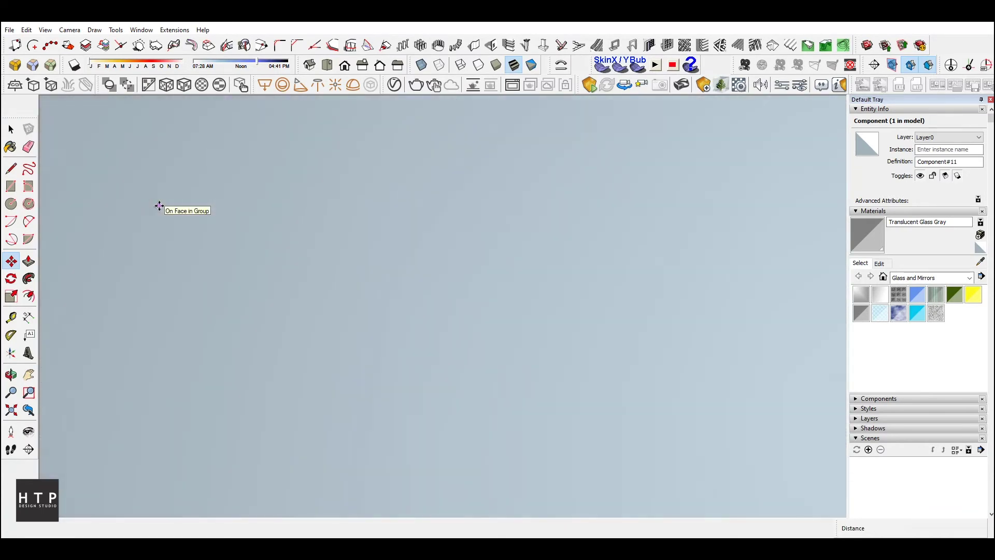
pyautogui.scroll(-10, 159, 205)
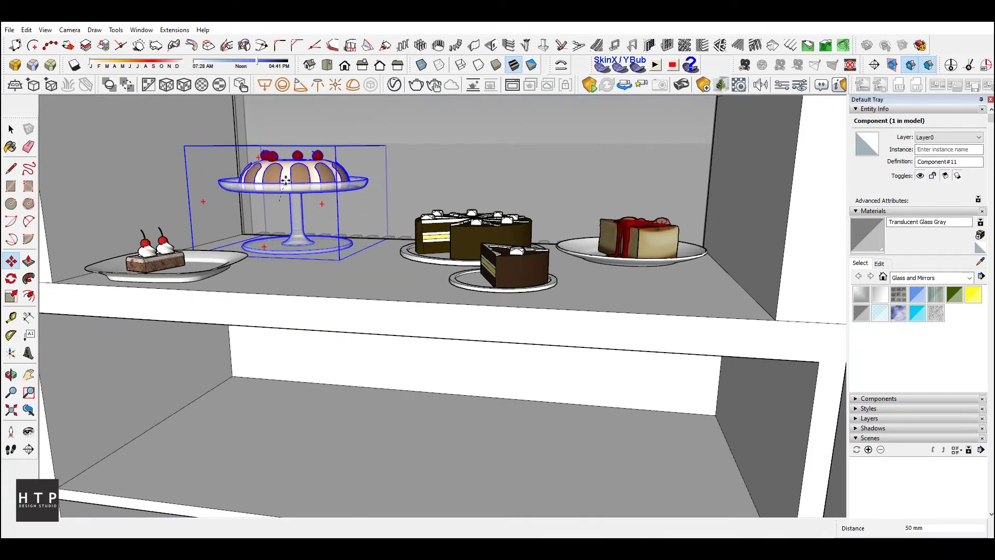
pyautogui.scroll(5, 333, 291)
pyautogui.moveTo(334, 291); pyautogui.dragTo(367, 258, button='middle')
pyautogui.scroll(-5, 351, 313)
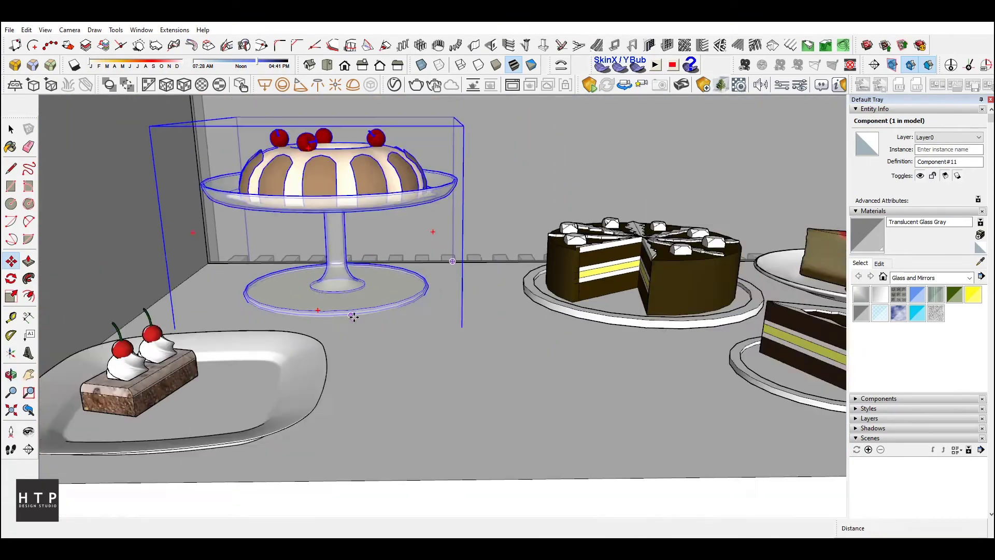
pyautogui.scroll(-3, 332, 311)
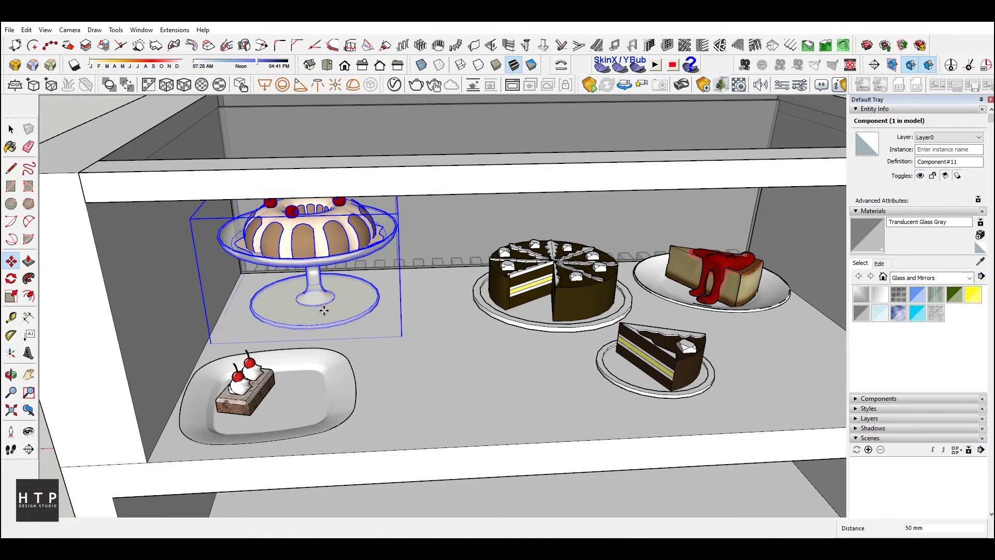
pyautogui.scroll(-5, 324, 310)
pyautogui.click(371, 347)
pyautogui.moveTo(371, 346)
pyautogui.mouseDown(button='middle')
pyautogui.moveTo(566, 351)
pyautogui.moveTo(595, 262)
pyautogui.mouseUp(button='middle')
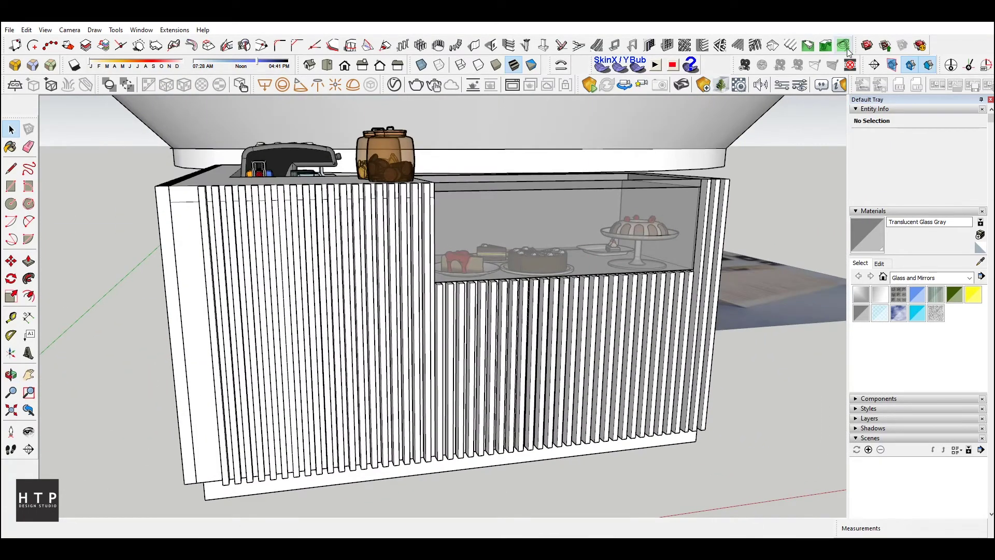
# Find the brown layered Cake in the 3D Warehouse cakes results and load it into the model
pyautogui.click(845, 46)
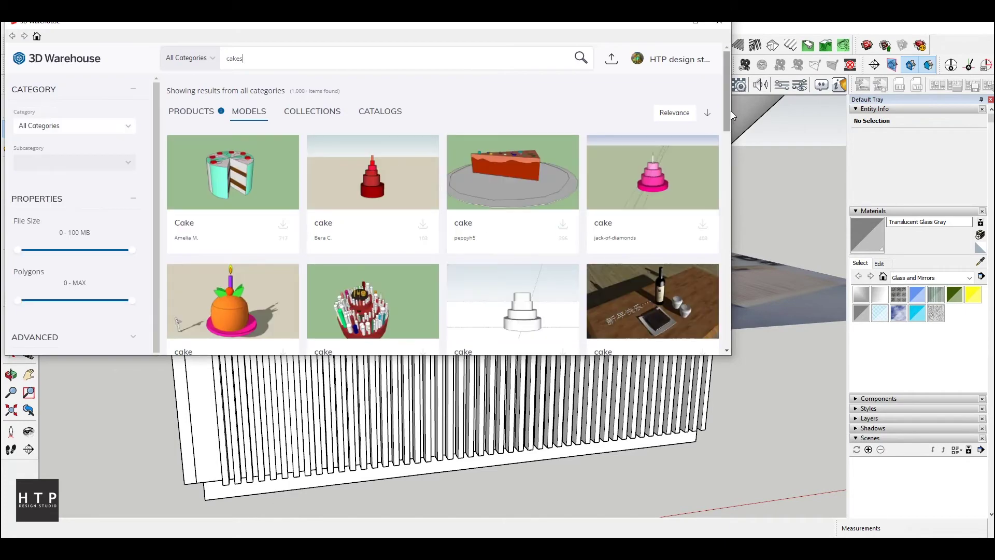
pyautogui.scroll(-5, 705, 297)
pyautogui.scroll(-5, 584, 282)
pyautogui.scroll(-5, 586, 286)
pyautogui.scroll(-5, 586, 286)
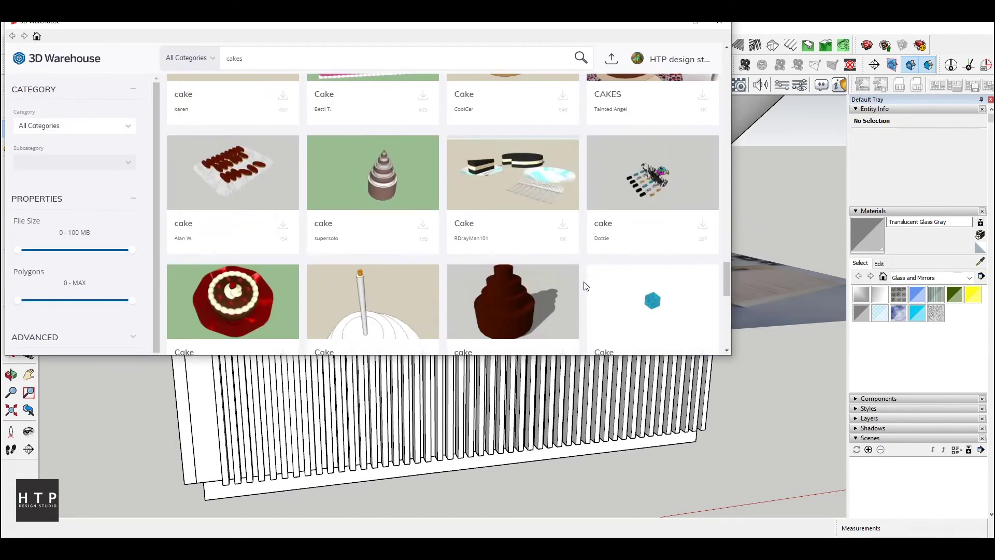
pyautogui.scroll(-5, 586, 286)
pyautogui.scroll(-5, 586, 287)
pyautogui.scroll(-5, 585, 284)
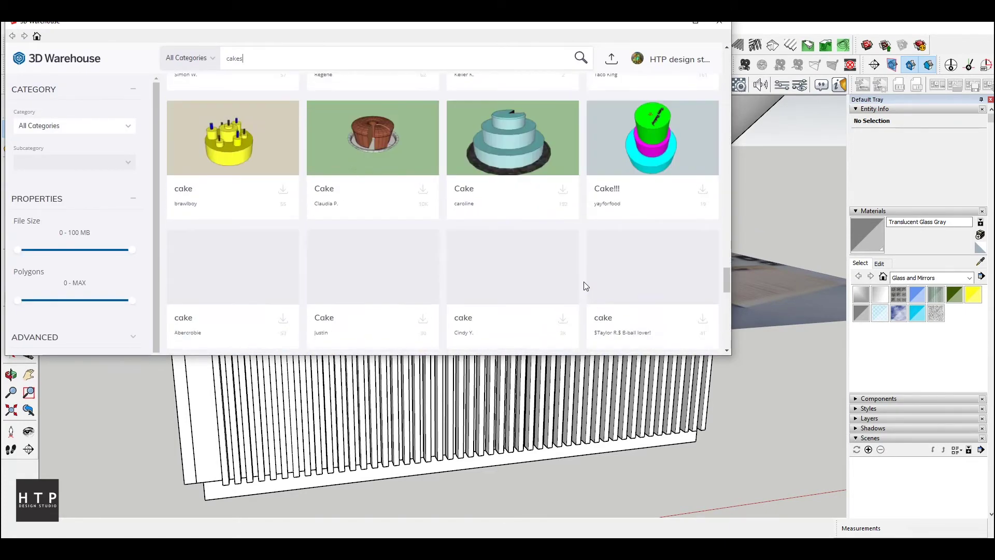
pyautogui.click(382, 141)
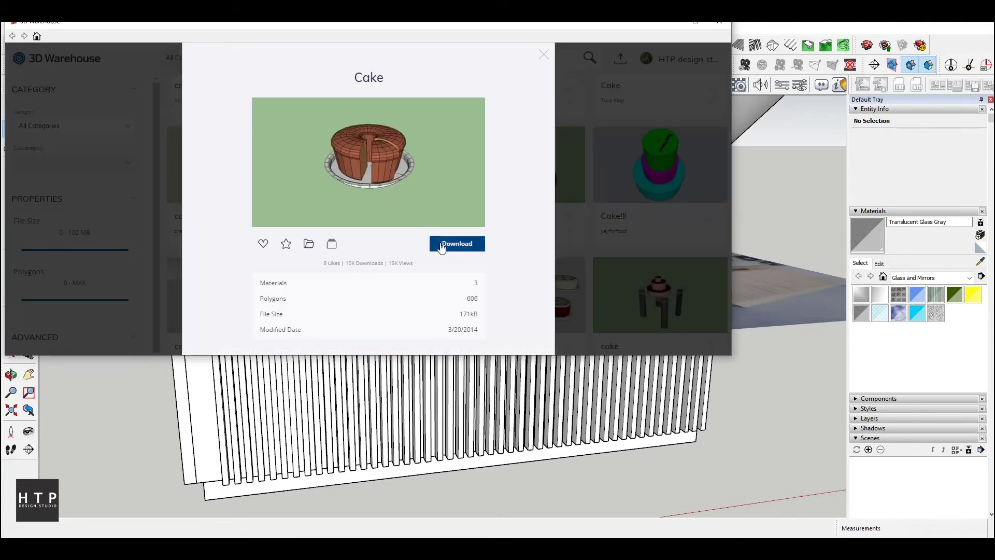
pyautogui.click(456, 244)
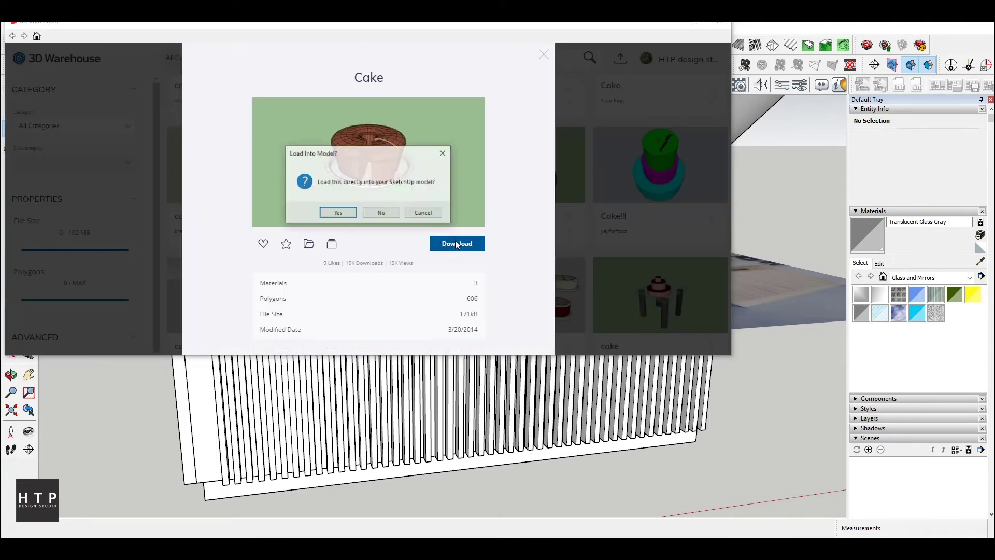
pyautogui.click(345, 211)
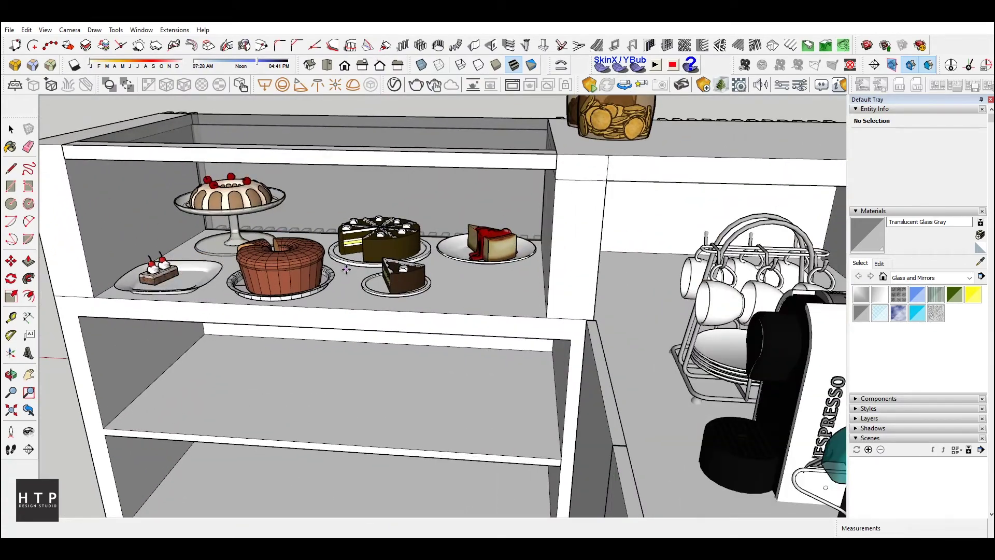
# Place the layered cake on the display shelf in front of the bundt cake
pyautogui.click(375, 299)
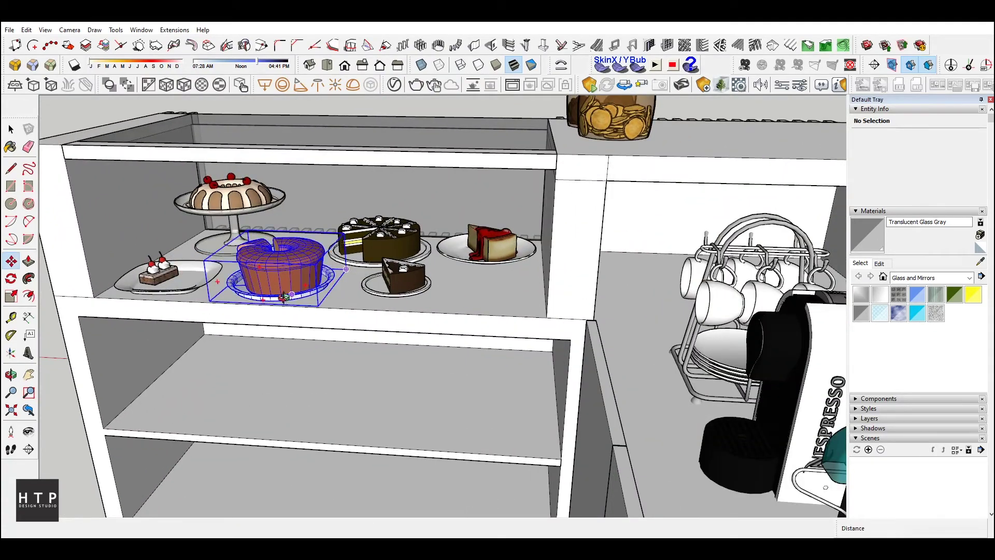
pyautogui.scroll(-3, 374, 300)
pyautogui.scroll(3, 374, 299)
pyautogui.moveTo(374, 299); pyautogui.dragTo(301, 288)
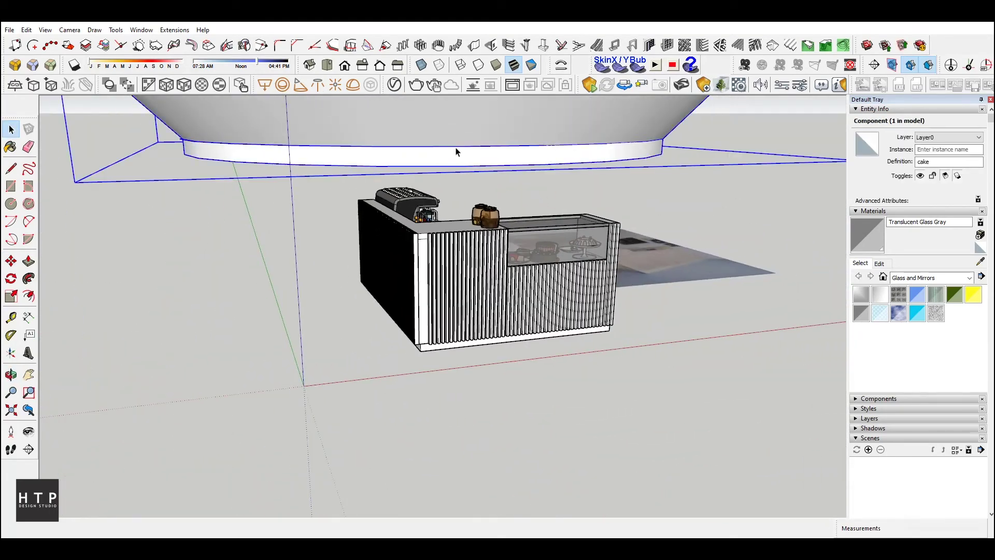
# Purge unused components, layers, materials and styles from the model
pyautogui.click(174, 30)
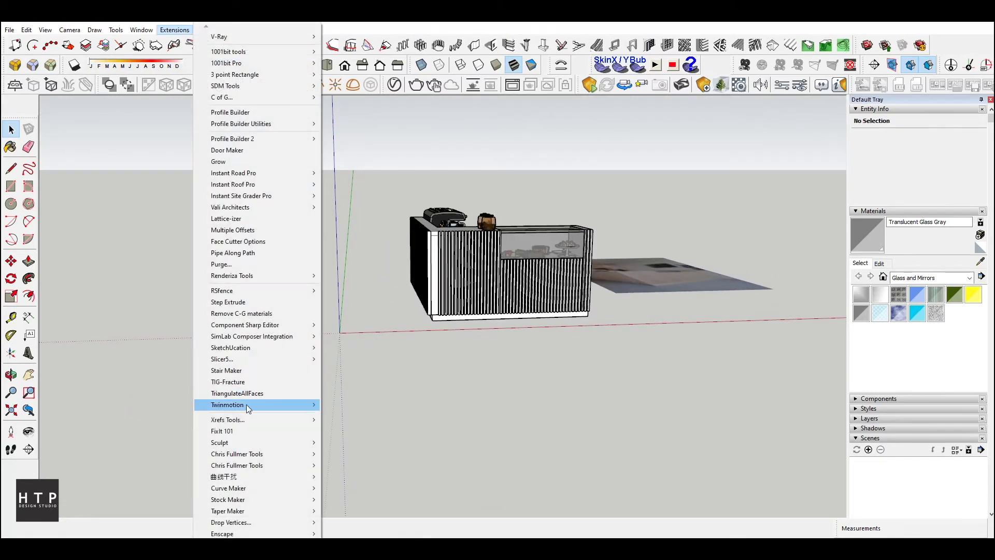
pyautogui.click(268, 265)
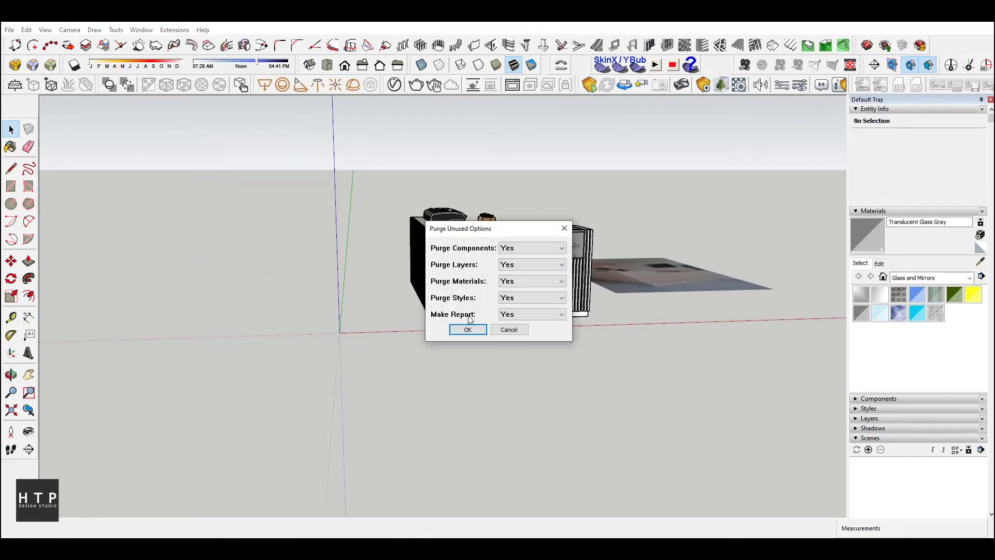
pyautogui.click(468, 329)
pyautogui.click(539, 321)
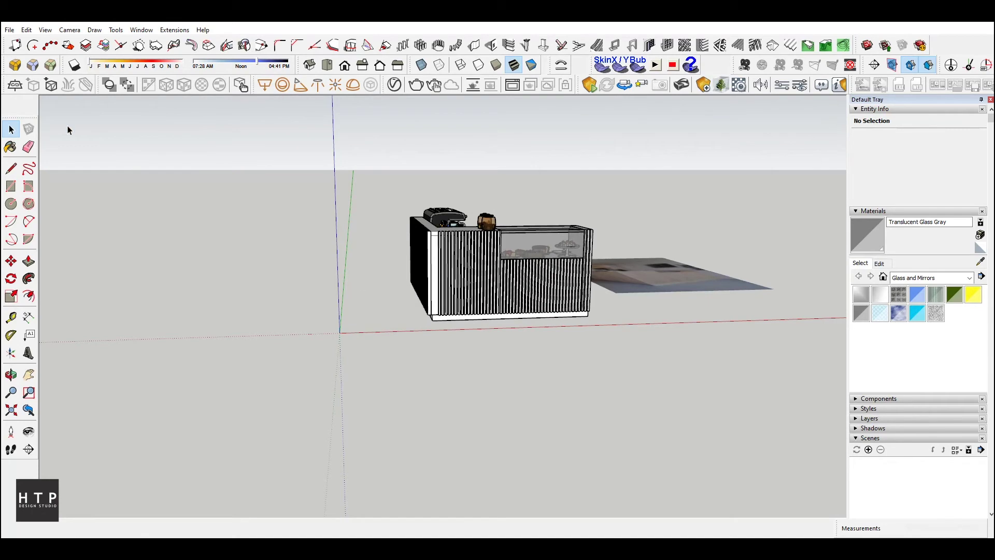
# Save the model as a new file in Documents\dungphim\Details Phim\Counter bar
pyautogui.click(16, 31)
pyautogui.click(52, 92)
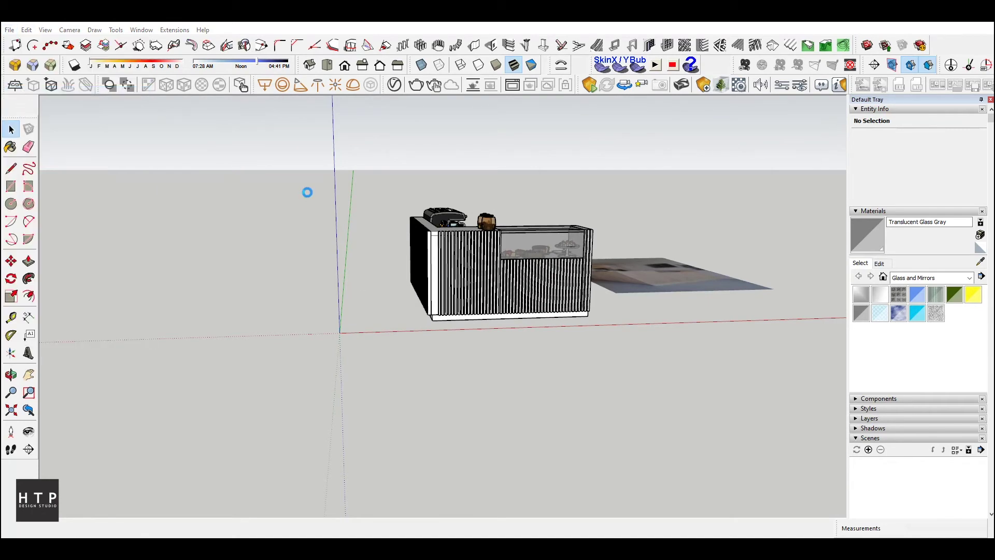
pyautogui.press('Escape')
pyautogui.click(10, 29)
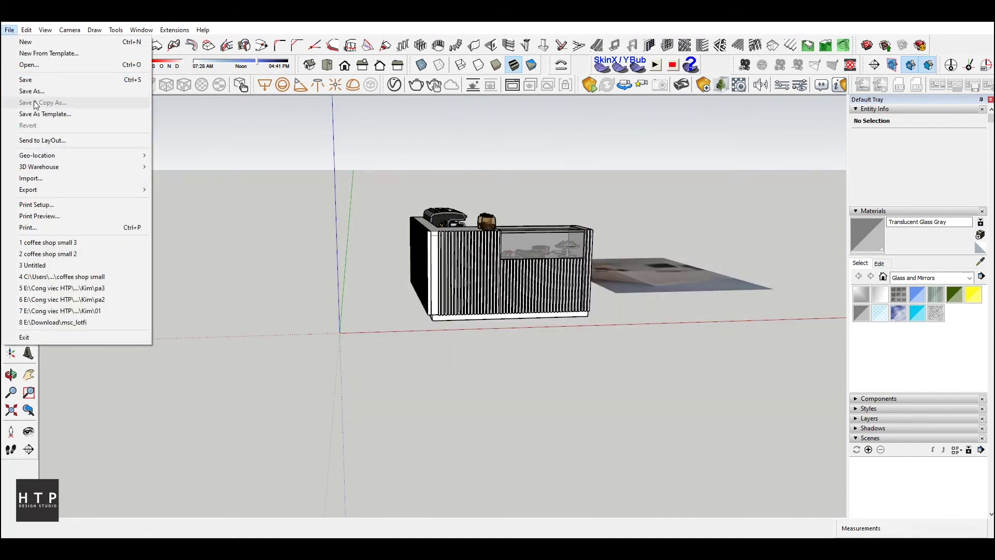
pyautogui.click(37, 82)
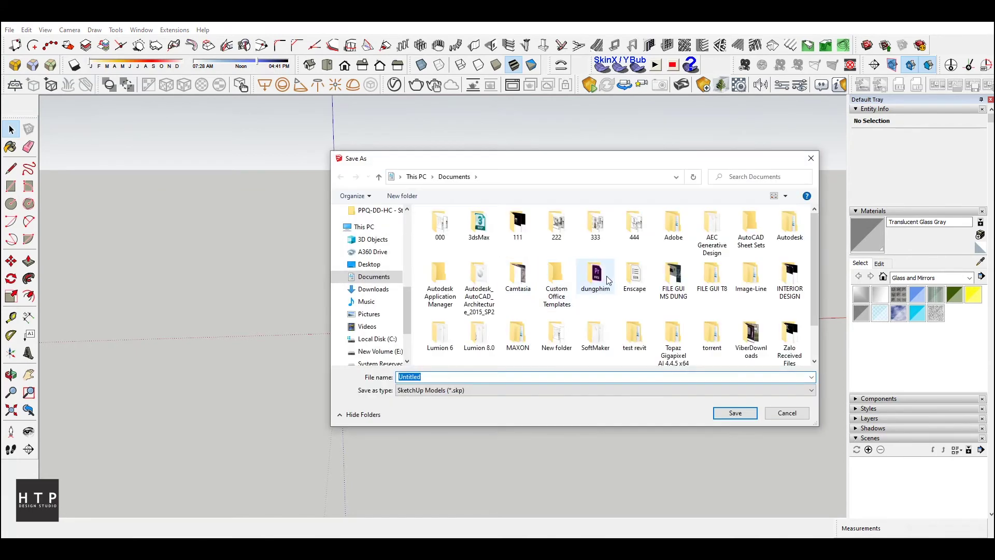
pyautogui.doubleClick(595, 280)
pyautogui.doubleClick(488, 261)
pyautogui.doubleClick(470, 227)
pyautogui.write('coffee counter')
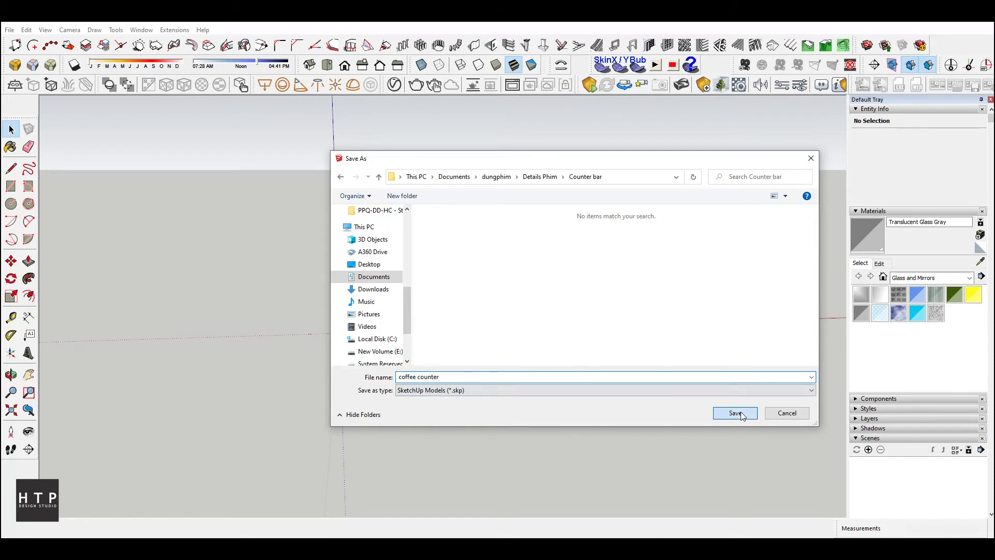
pyautogui.click(741, 415)
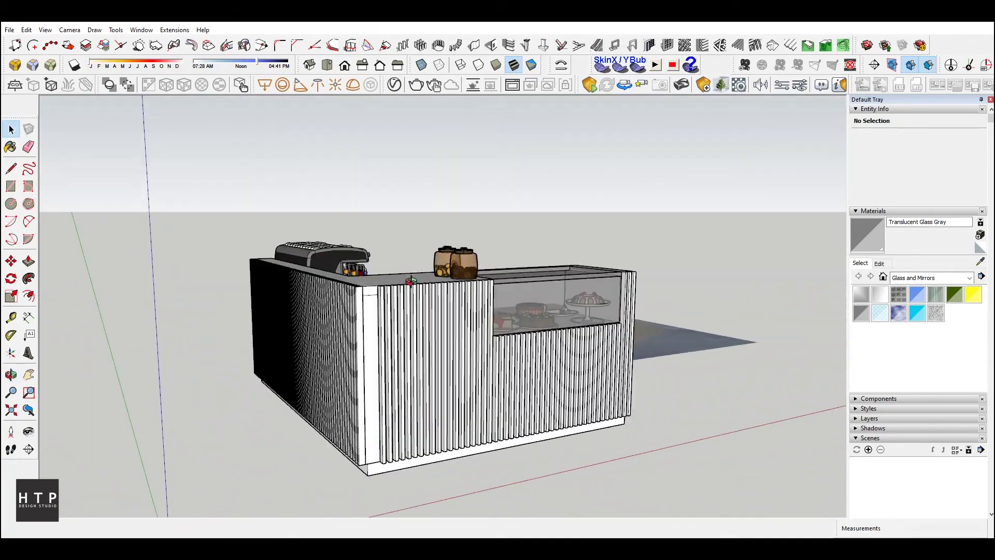
# Create 'wood Mat' from a pale peach colour, textured with MFC---MS-452-SMM.jpg from Counter bar
pyautogui.click(879, 263)
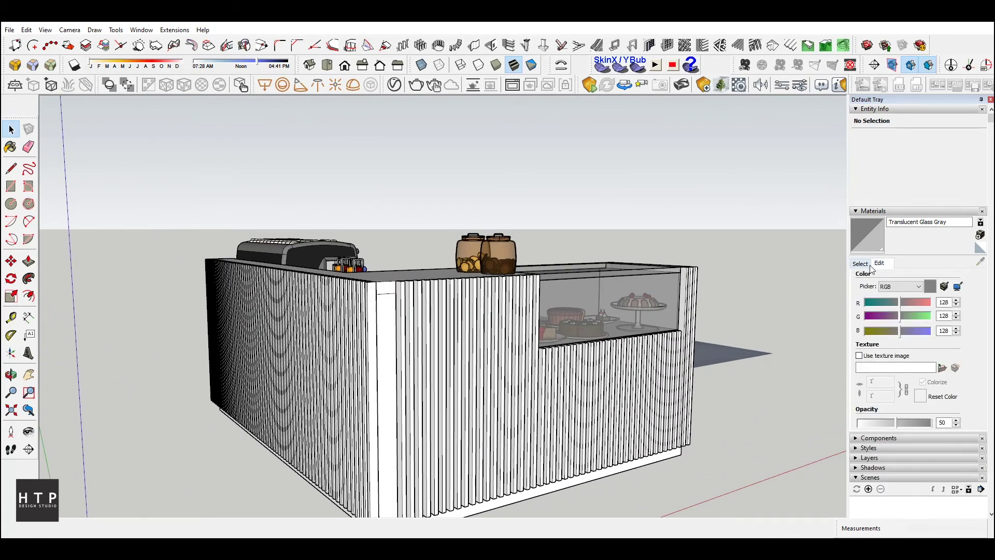
pyautogui.click(928, 278)
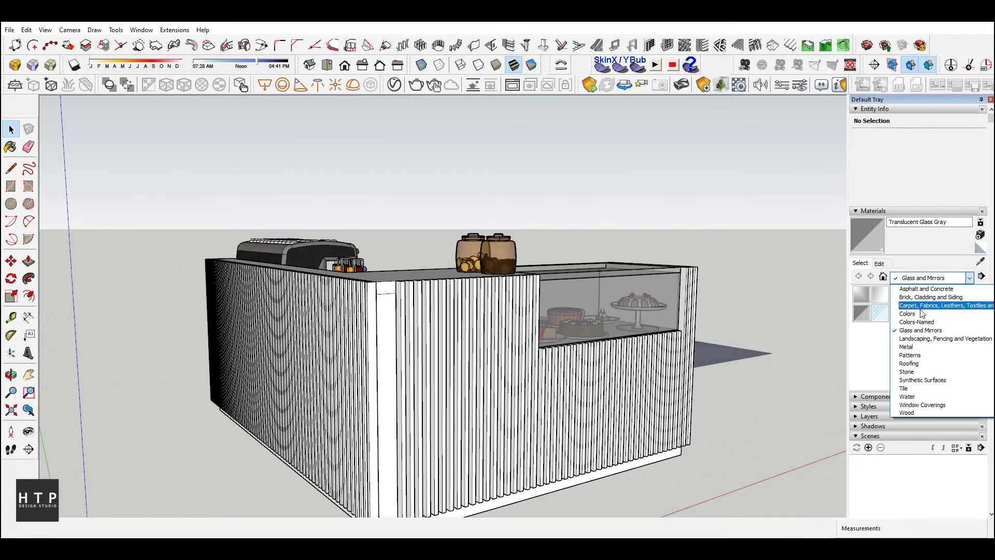
pyautogui.click(921, 312)
pyautogui.click(936, 331)
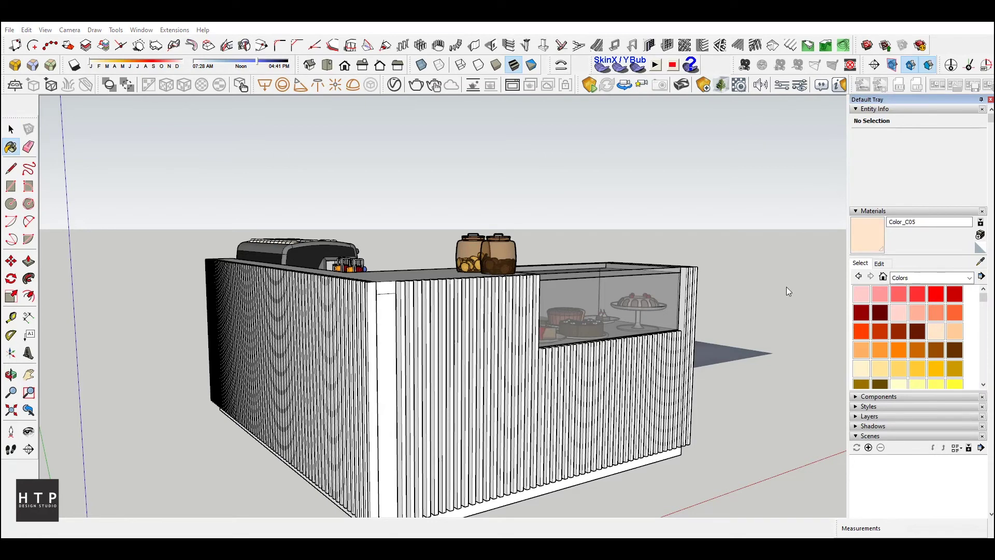
pyautogui.write('wood Mat')
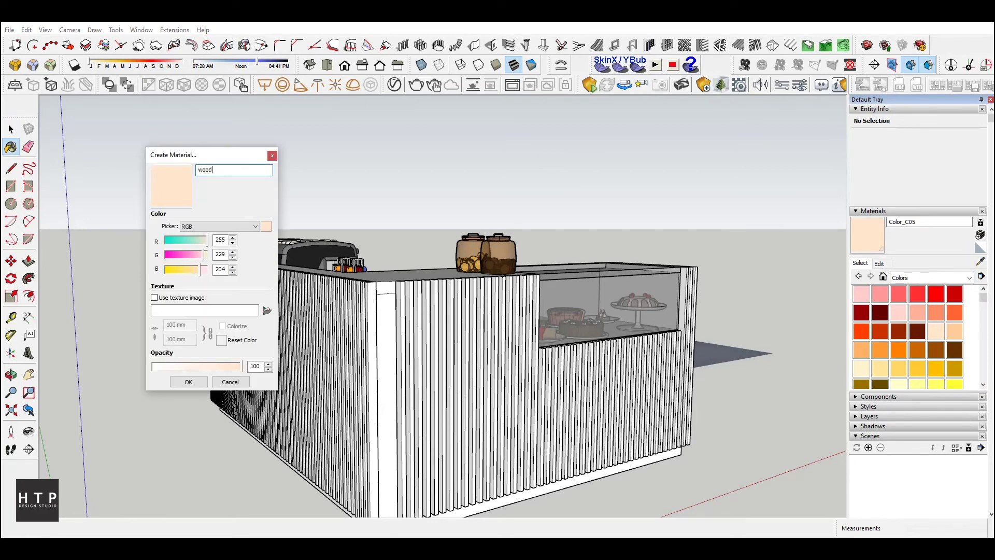
pyautogui.click(267, 310)
pyautogui.doubleClick(303, 303)
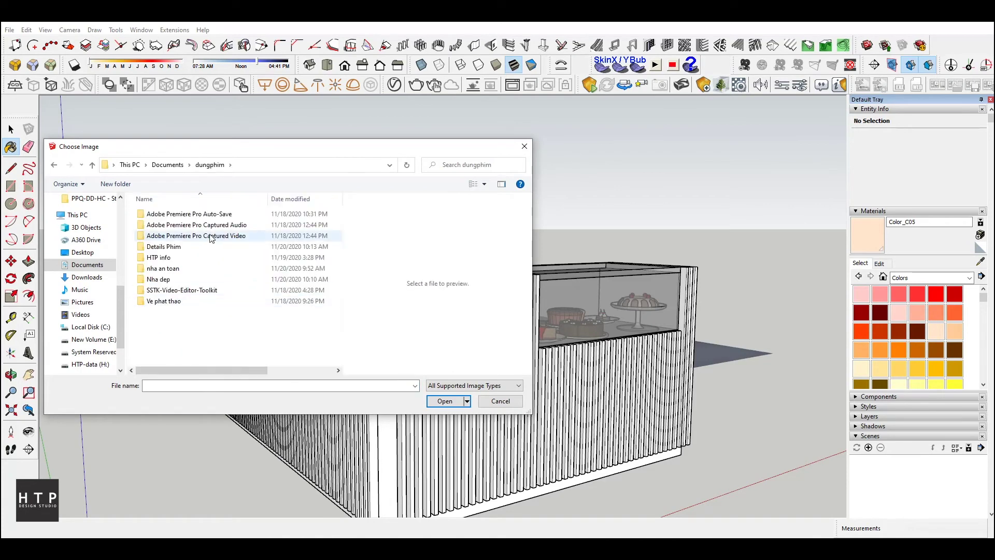
pyautogui.doubleClick(190, 248)
pyautogui.doubleClick(181, 216)
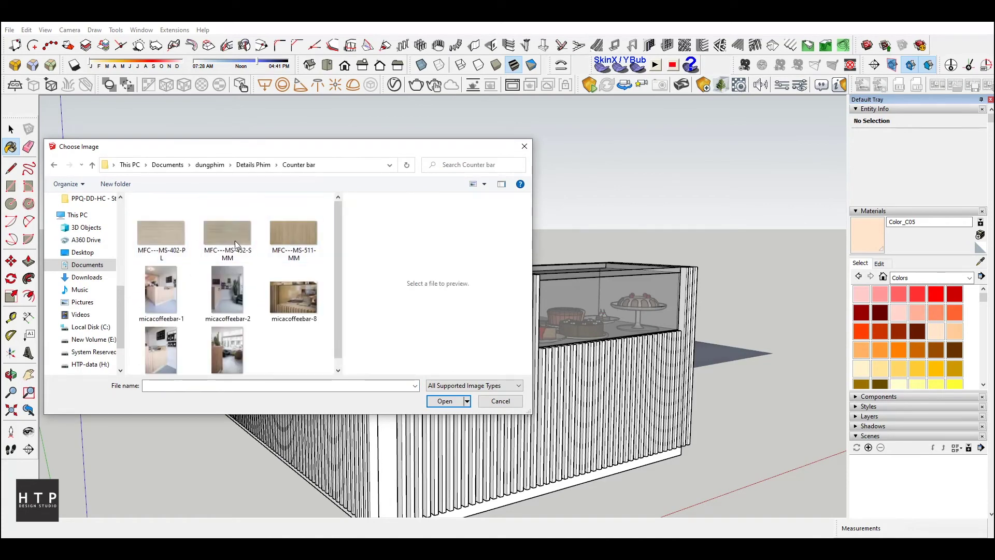
pyautogui.click(176, 237)
pyautogui.doubleClick(226, 232)
pyautogui.write('2200')
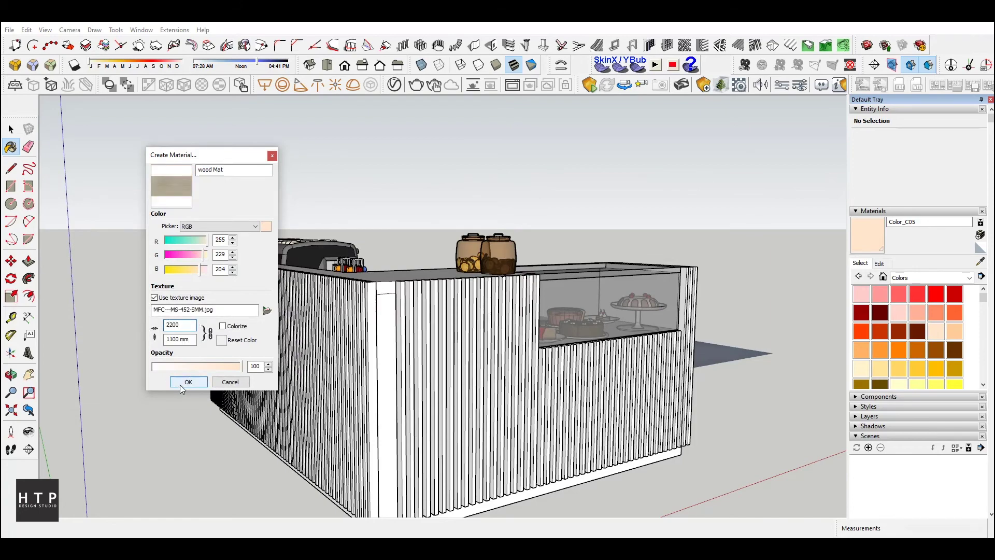
pyautogui.click(181, 384)
# Apply the wood material to the connected fins at the counter corner
pyautogui.press('space')
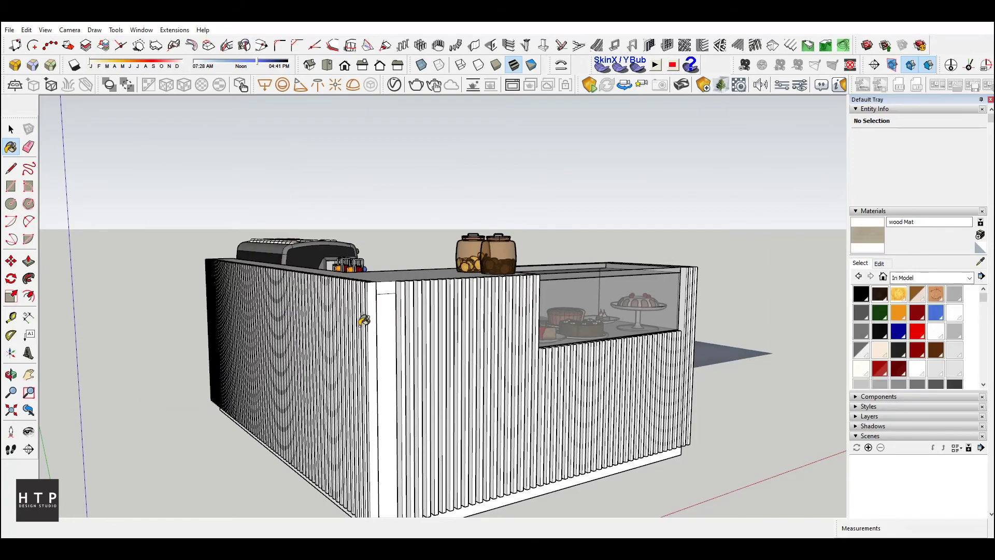
pyautogui.moveTo(371, 311); pyautogui.dragTo(419, 356, button='middle')
pyautogui.click(419, 357)
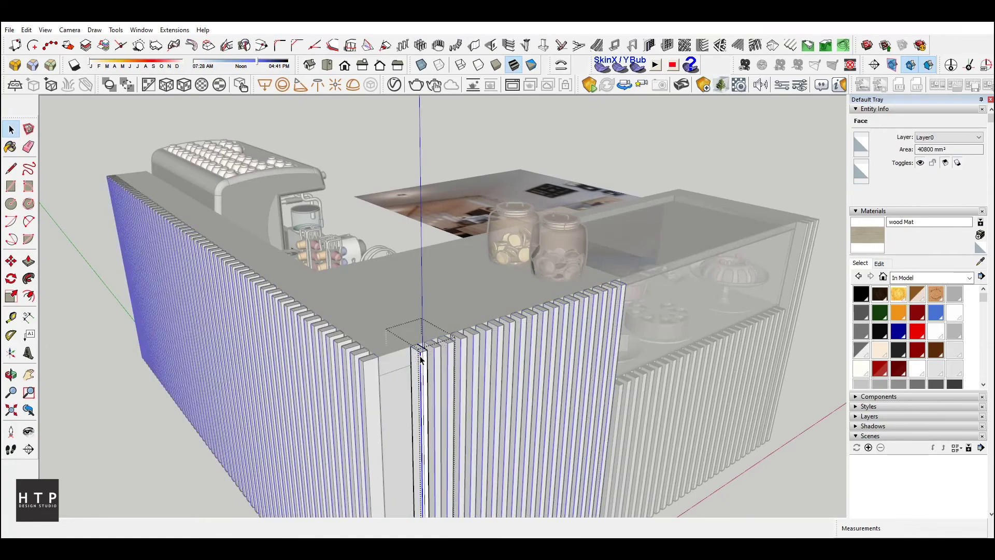
pyautogui.tripleClick(419, 357)
pyautogui.click(426, 358)
# Paint the white face between the fins with the wood material
pyautogui.press('space')
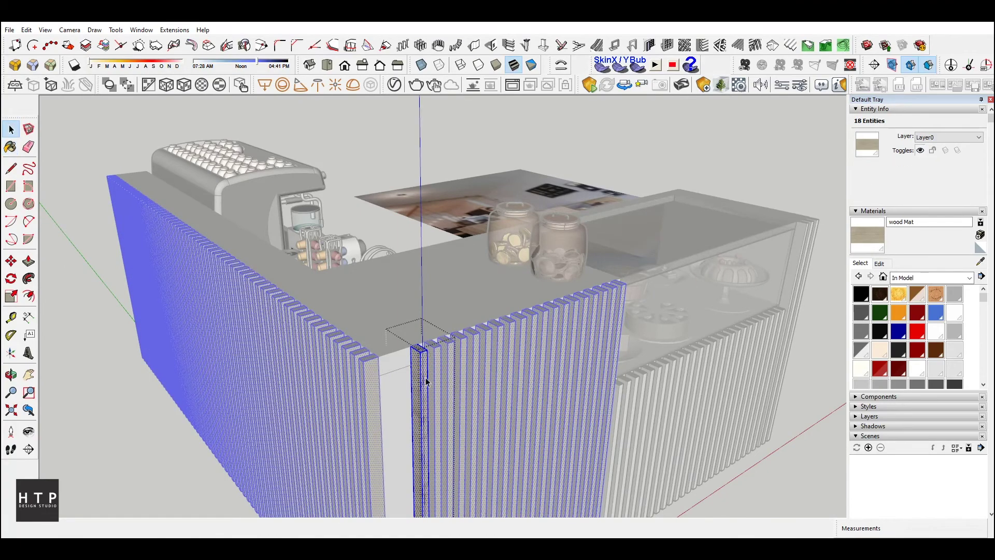
pyautogui.moveTo(425, 378); pyautogui.dragTo(425, 358, button='middle')
pyautogui.scroll(10, 425, 357)
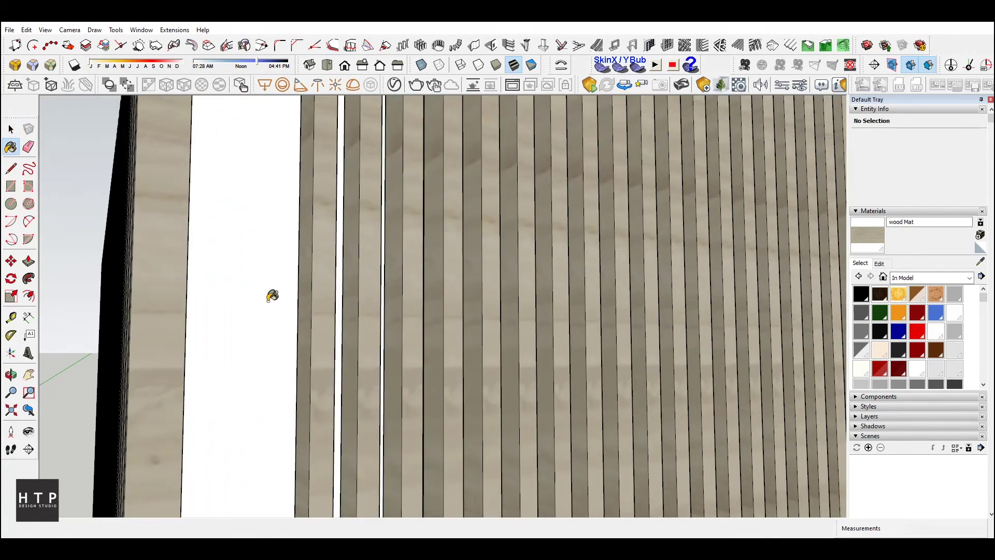
pyautogui.press('space')
pyautogui.click(255, 318)
pyautogui.click(270, 317)
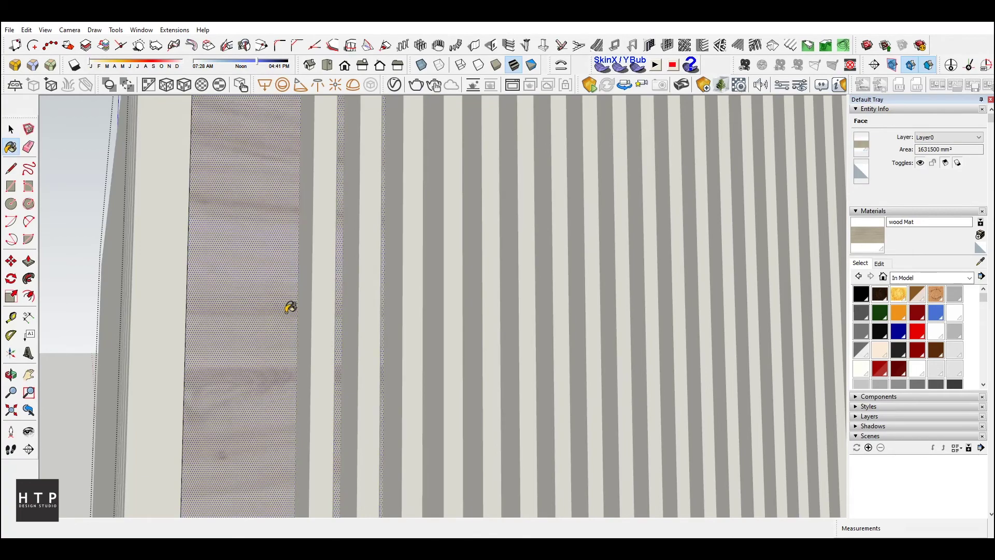
# Select a face on the corner fin
pyautogui.press('space')
pyautogui.scroll(-5, 270, 317)
pyautogui.moveTo(449, 349)
pyautogui.mouseDown(button='middle')
pyautogui.moveTo(321, 299)
pyautogui.moveTo(552, 271)
pyautogui.moveTo(534, 266)
pyautogui.mouseUp(button='middle')
pyautogui.scroll(5, 534, 266)
pyautogui.scroll(5, 512, 306)
pyautogui.click(512, 306)
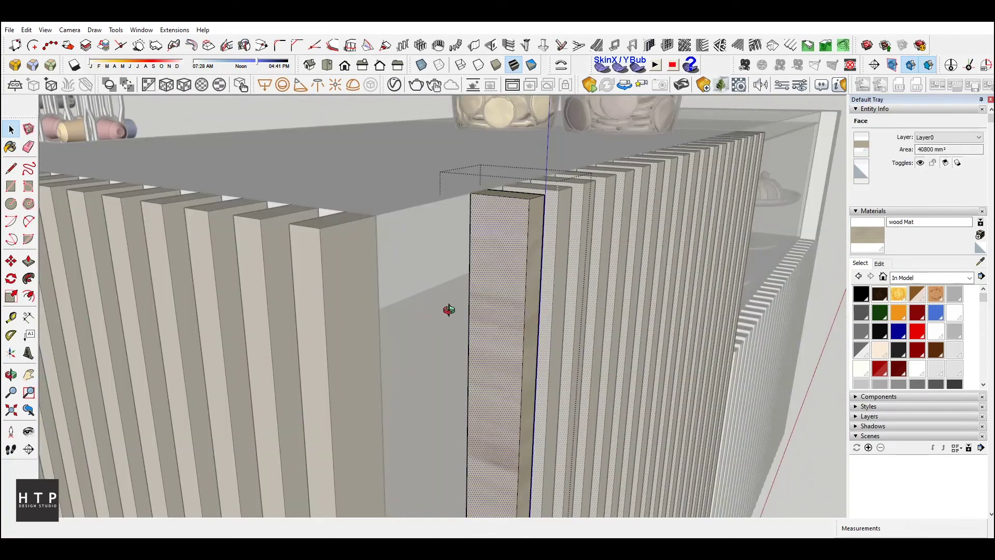
pyautogui.moveTo(446, 311); pyautogui.dragTo(488, 313, button='middle')
# Rotate the corner fin's wood grain 90 degrees with Texture > Position so it runs vertically
pyautogui.rightClick(488, 313)
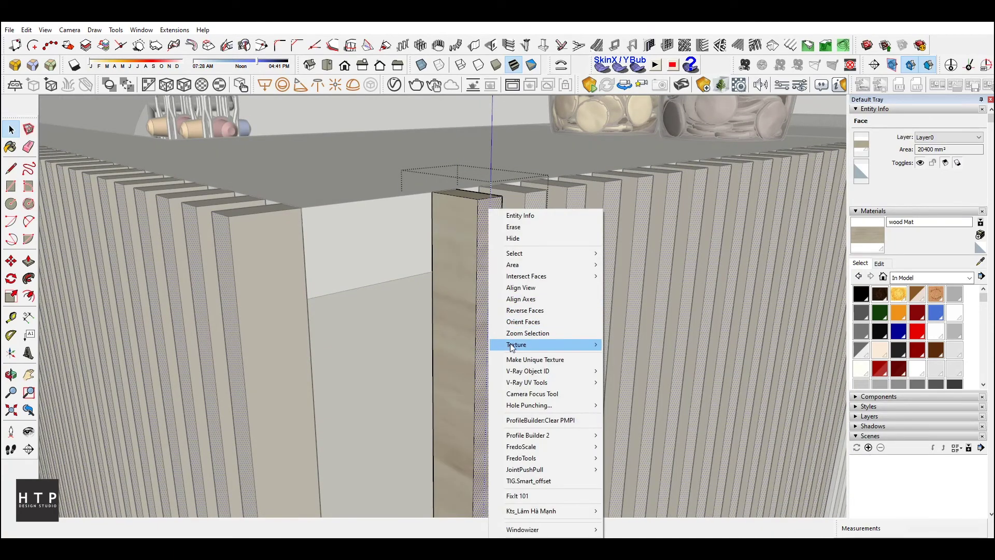
pyautogui.click(638, 348)
pyautogui.scroll(-3, 437, 250)
pyautogui.scroll(-2, 491, 279)
pyautogui.scroll(-3, 493, 280)
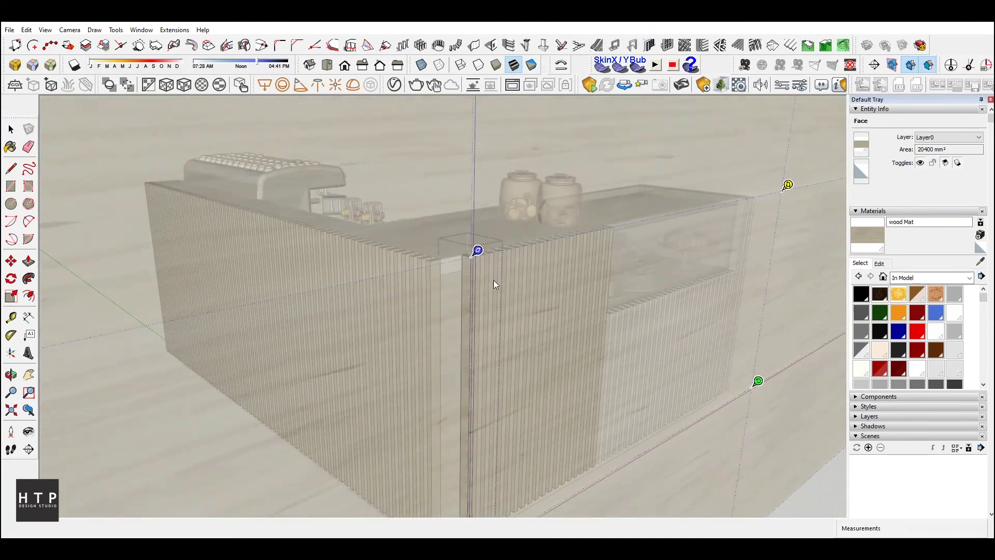
pyautogui.scroll(-2, 493, 280)
pyautogui.moveTo(679, 345); pyautogui.dragTo(492, 145)
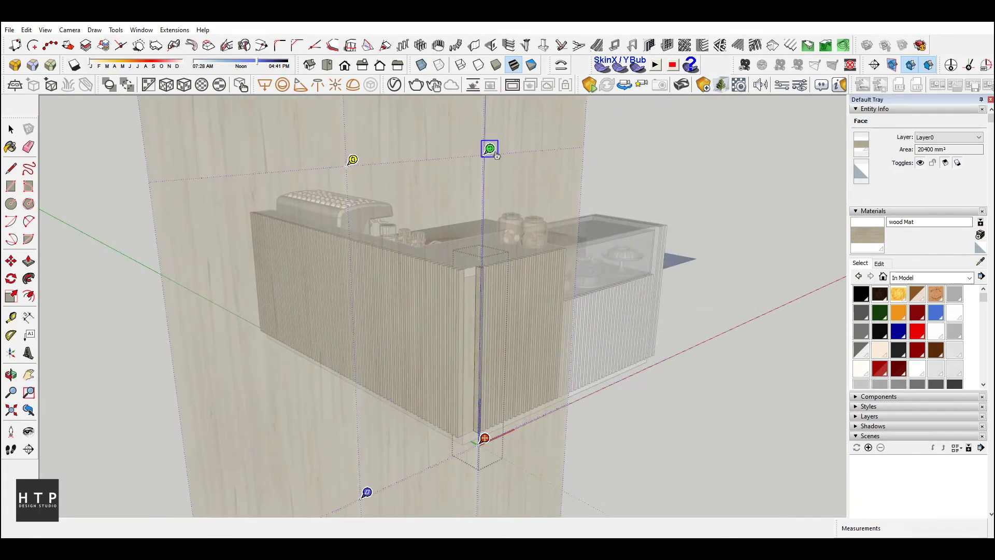
pyautogui.press('Return')
pyautogui.scroll(3, 509, 295)
pyautogui.scroll(2, 508, 292)
# Open the slat group and sample the wood material with the eyedropper
pyautogui.scroll(2, 419, 286)
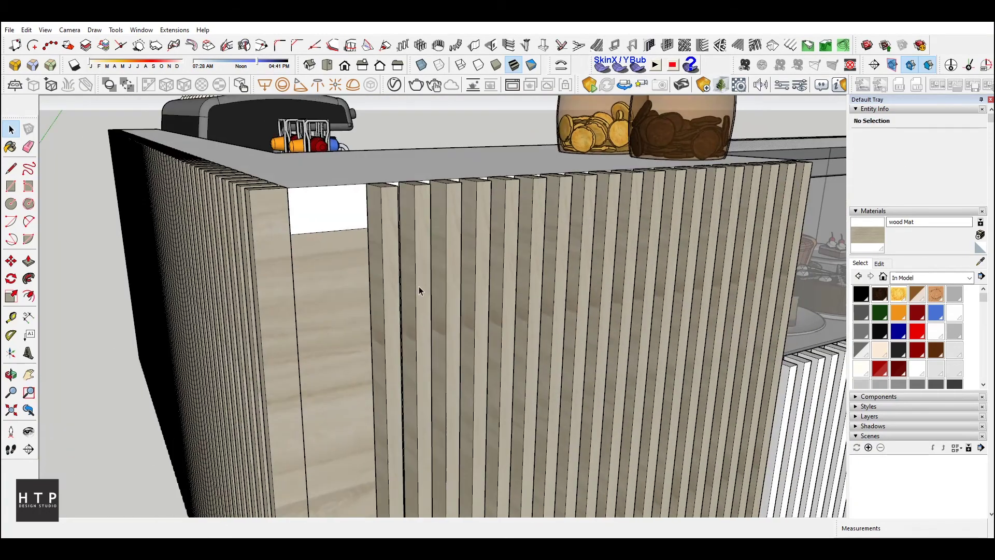
pyautogui.press('space')
pyautogui.doubleClick(381, 328)
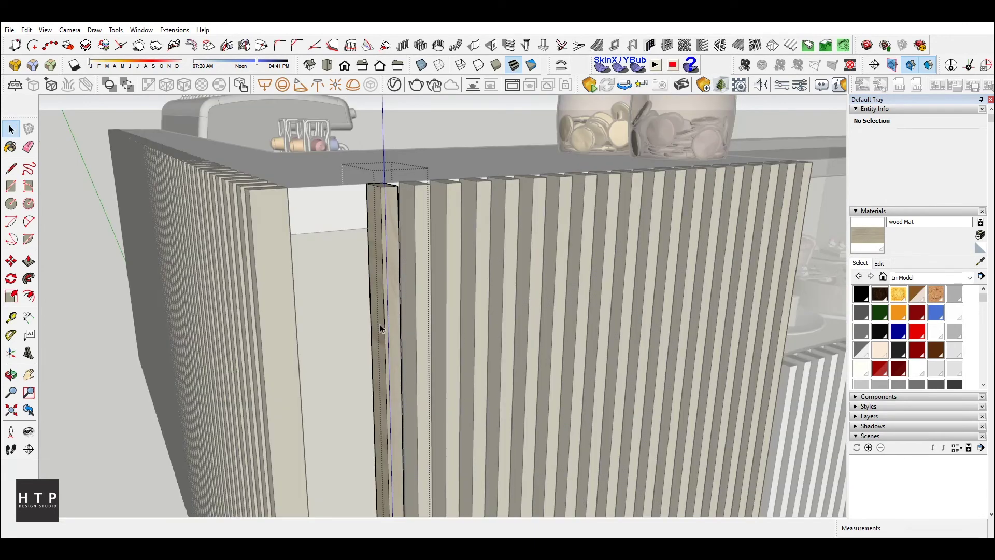
pyautogui.click(982, 262)
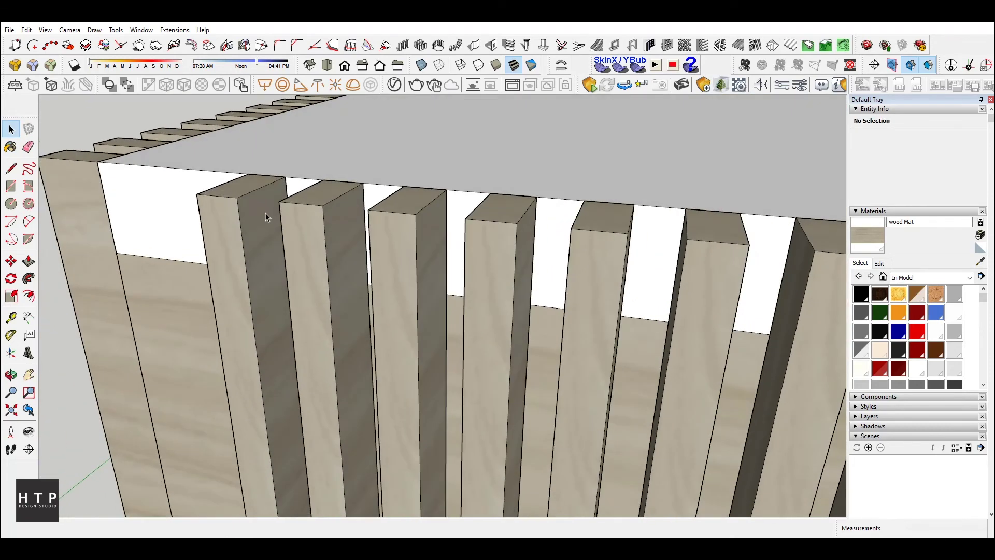
pyautogui.doubleClick(265, 213)
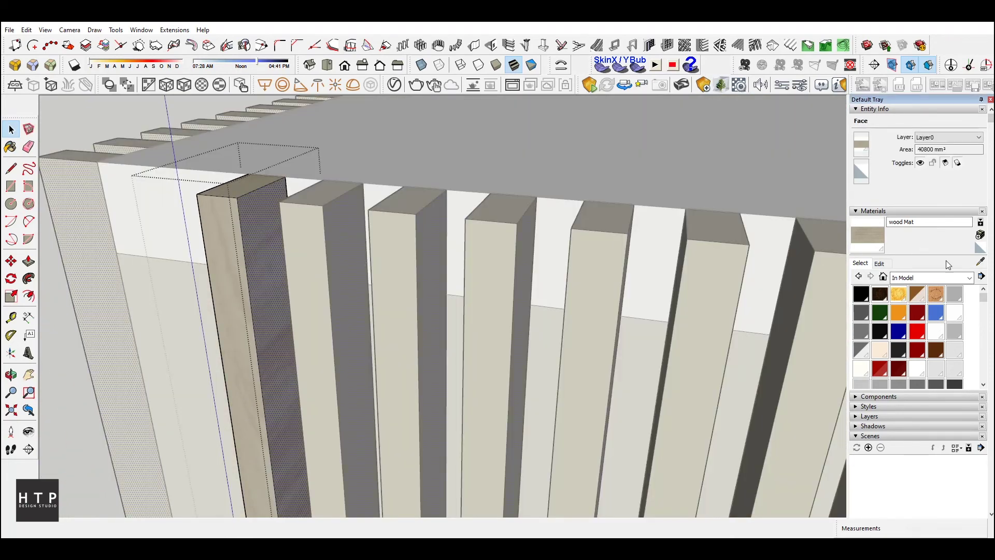
pyautogui.click(981, 262)
# Paint the plain backing face behind the slats with wood
pyautogui.press('space')
pyautogui.moveTo(264, 265); pyautogui.dragTo(274, 276, button='middle')
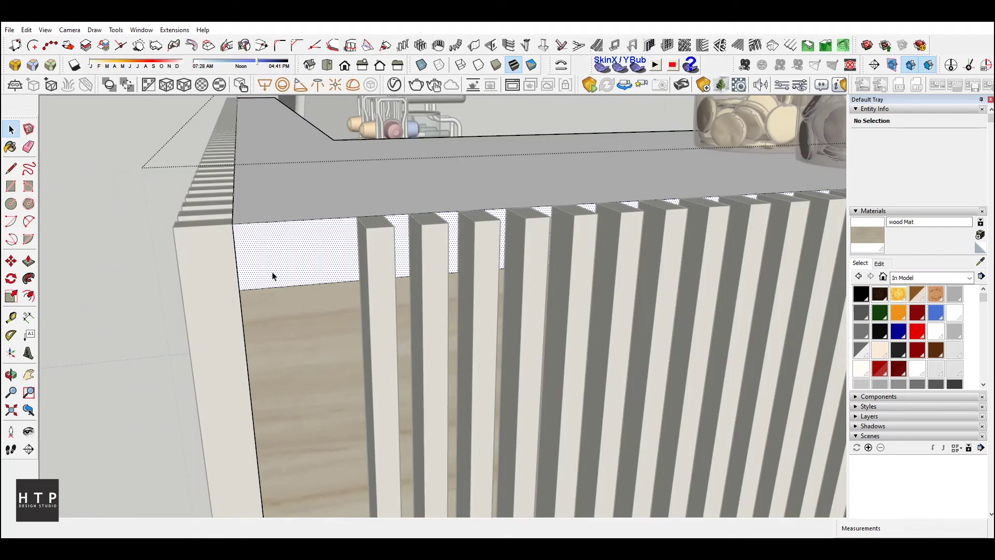
pyautogui.click(273, 276)
pyautogui.press('b')
pyautogui.click(334, 243)
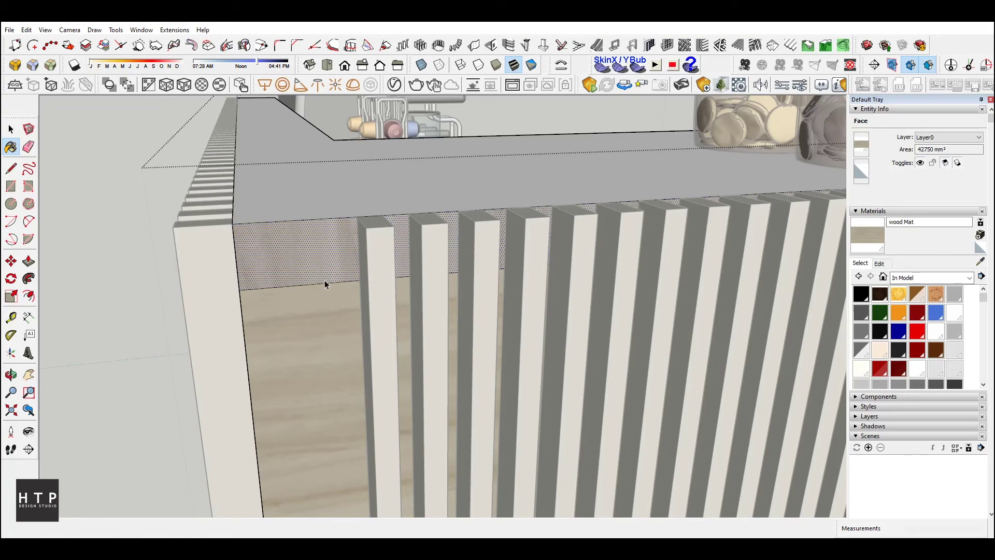
pyautogui.click(325, 280)
# Select the counter top surface with the Paint Bucket ready
pyautogui.press('space')
pyautogui.scroll(-3, 325, 280)
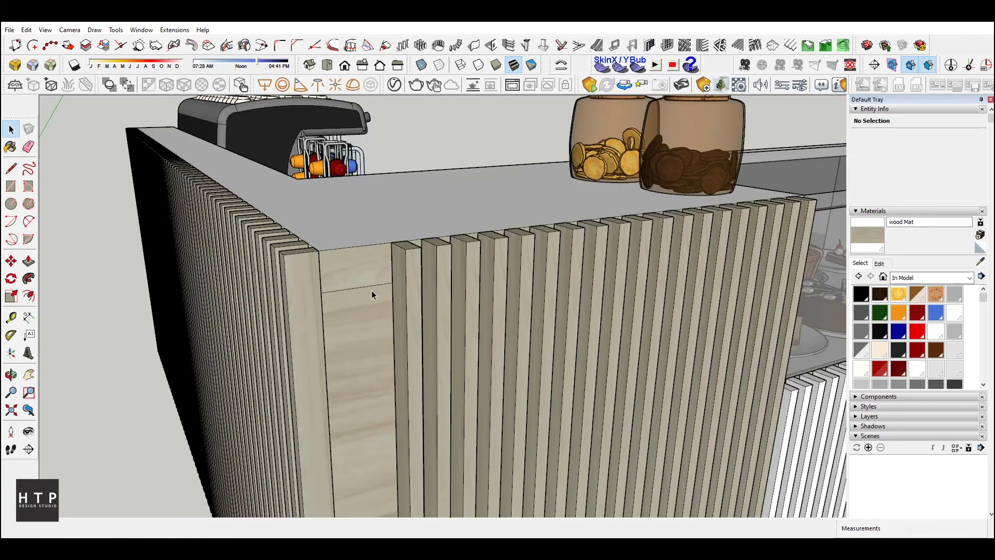
pyautogui.moveTo(324, 280)
pyautogui.mouseDown(button='middle')
pyautogui.moveTo(453, 302)
pyautogui.moveTo(452, 374)
pyautogui.mouseUp(button='middle')
pyautogui.scroll(3, 453, 374)
pyautogui.click(466, 410)
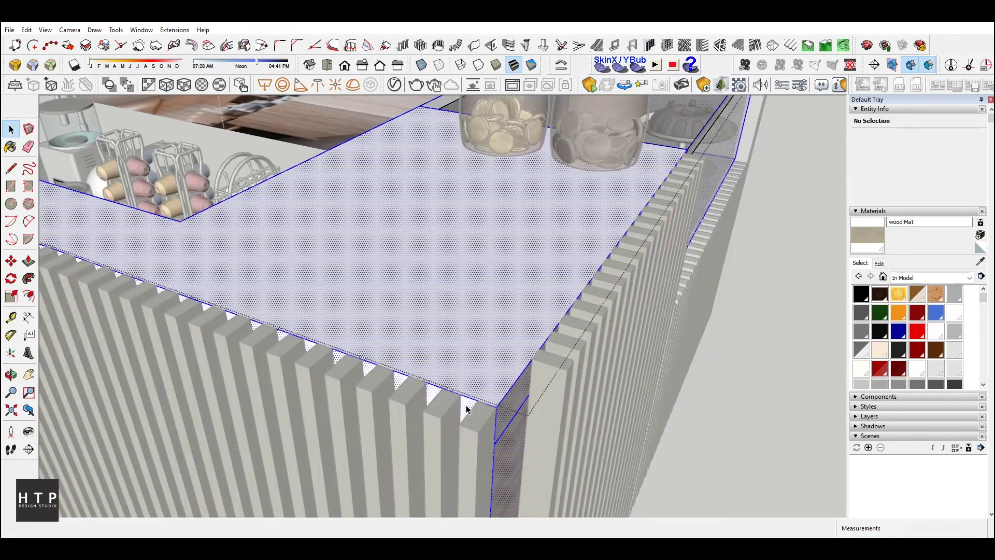
pyautogui.press('b')
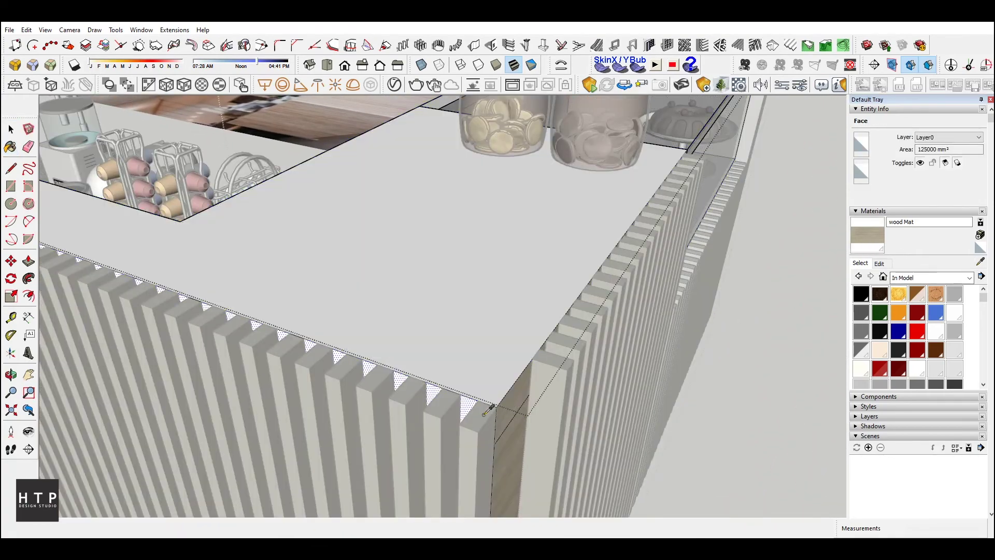
pyautogui.press('space')
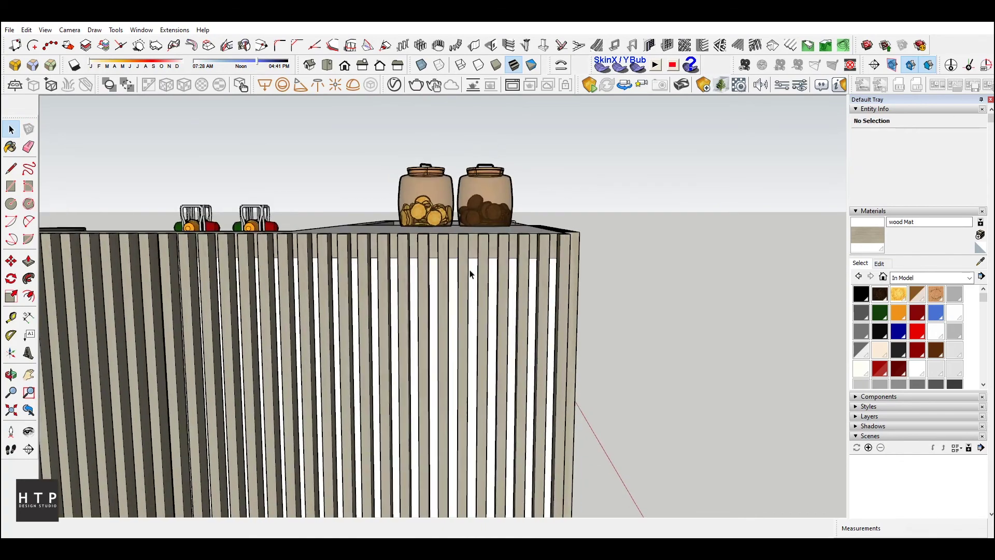
# Open the slatted counter group and paint its front slats with wood
pyautogui.click(473, 275)
pyautogui.doubleClick(473, 275)
pyautogui.click(474, 284)
pyautogui.press('b')
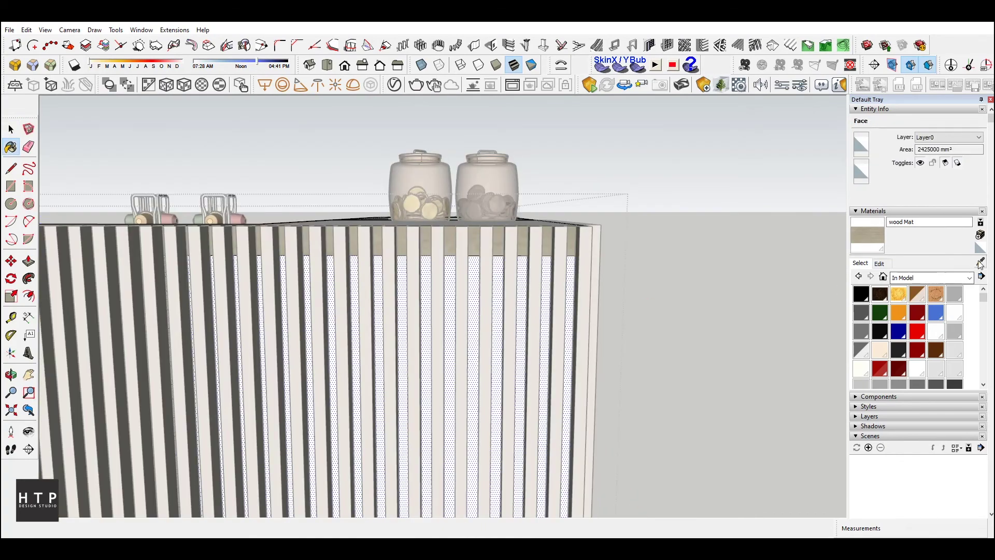
pyautogui.click(482, 283)
pyautogui.press('space')
pyautogui.moveTo(482, 282)
pyautogui.mouseDown(button='middle')
pyautogui.moveTo(548, 294)
pyautogui.moveTo(437, 467)
pyautogui.mouseUp(button='middle')
pyautogui.click(437, 467)
# Paint the counter side face and the display case's white rail with wood
pyautogui.doubleClick(437, 467)
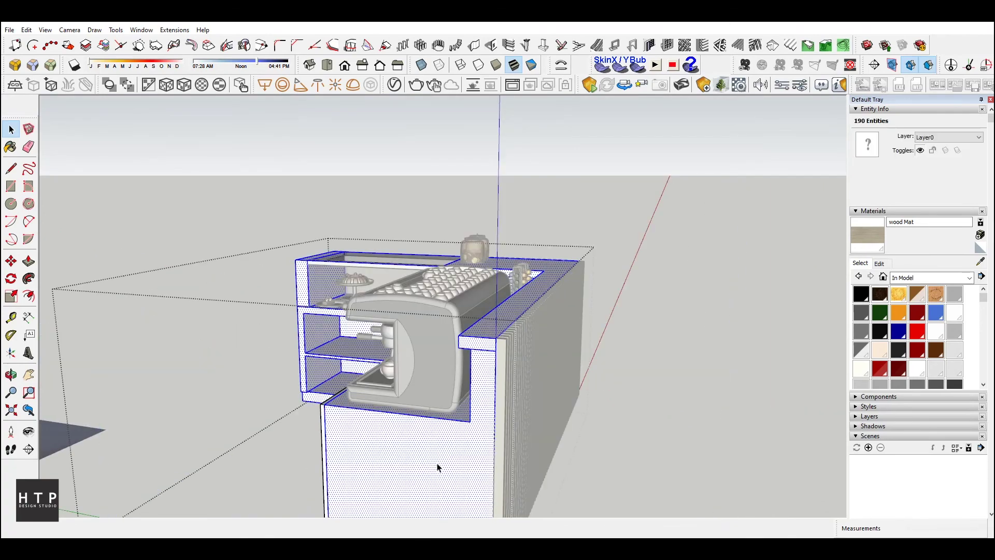
pyautogui.click(423, 435)
pyautogui.press('space')
pyautogui.moveTo(415, 441); pyautogui.dragTo(338, 342, button='middle')
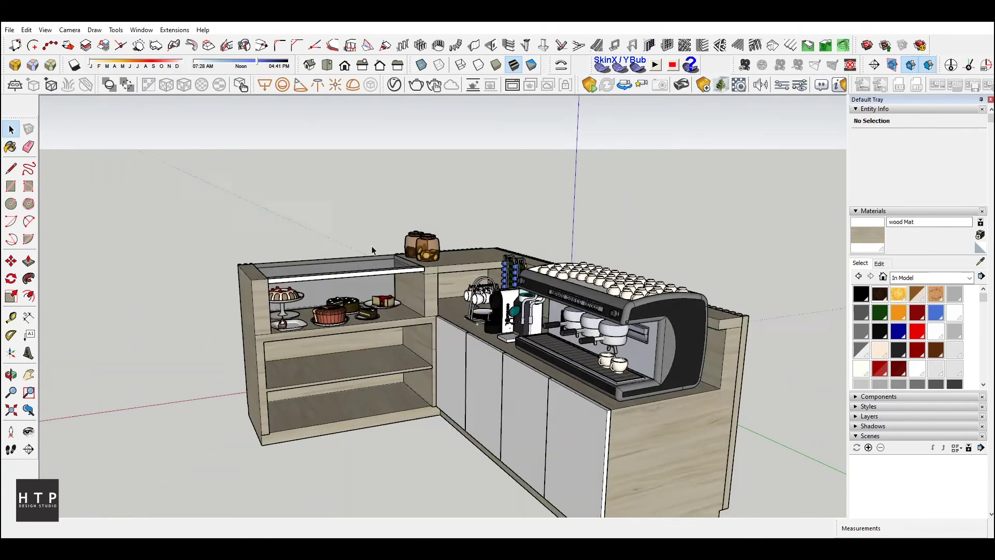
pyautogui.scroll(3, 337, 342)
pyautogui.scroll(3, 338, 342)
pyautogui.scroll(1, 337, 343)
pyautogui.click(337, 342)
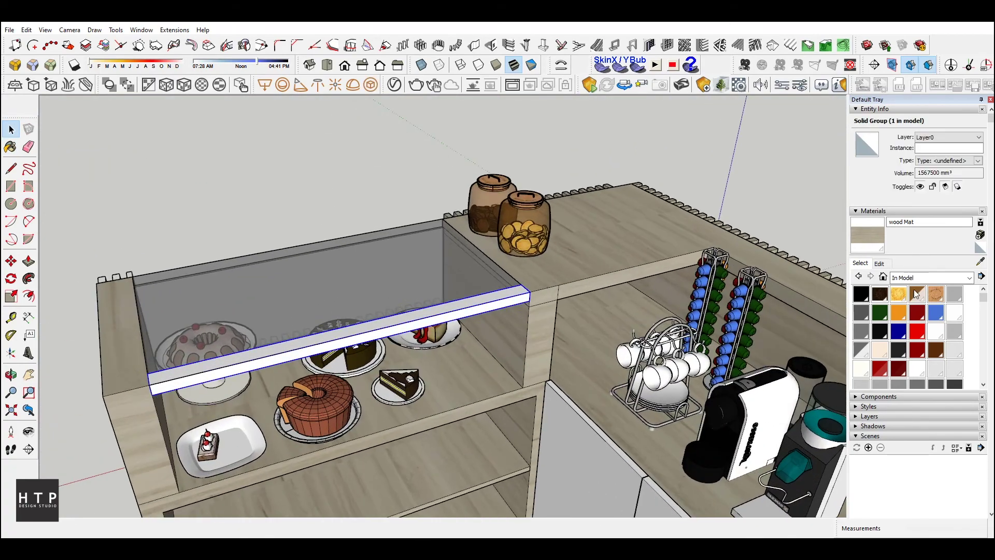
pyautogui.click(515, 287)
# Paint three white front slats below the display with wood
pyautogui.press('space')
pyautogui.moveTo(516, 288)
pyautogui.mouseDown(button='middle')
pyautogui.moveTo(520, 351)
pyautogui.moveTo(927, 241)
pyautogui.mouseUp(button='middle')
pyautogui.scroll(2, 421, 206)
pyautogui.scroll(2, 421, 206)
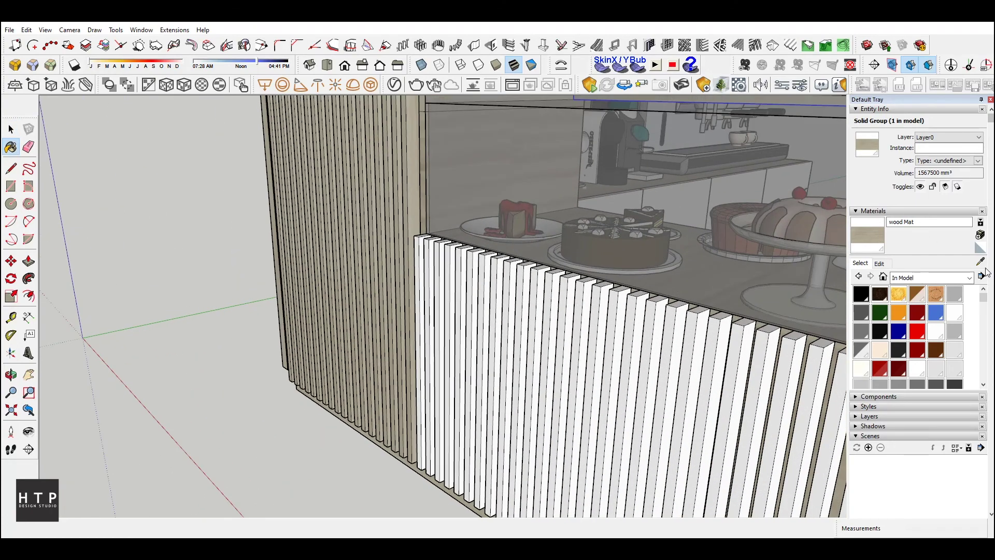
pyautogui.click(420, 244)
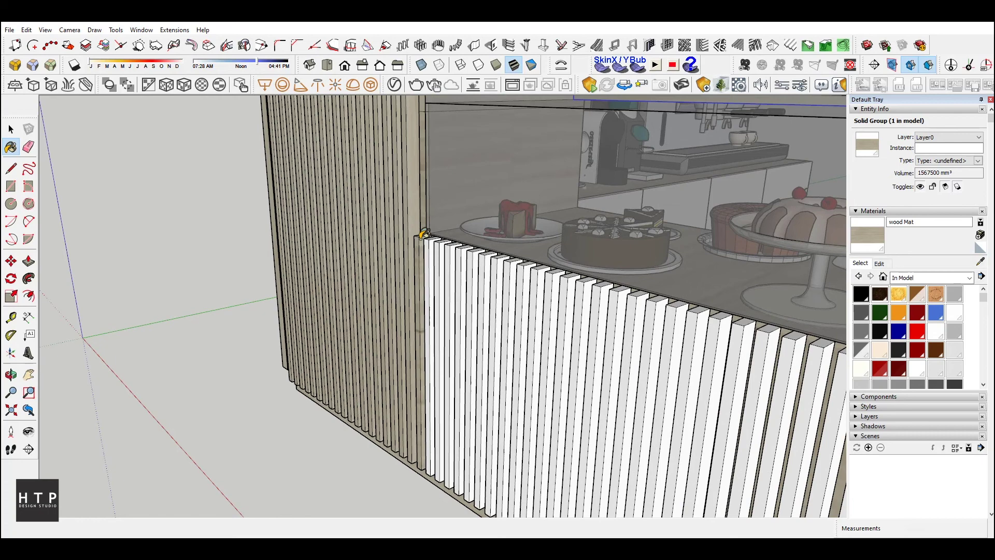
pyautogui.click(448, 252)
pyautogui.click(457, 254)
pyautogui.moveTo(457, 254)
pyautogui.mouseDown(button='middle')
pyautogui.moveTo(617, 278)
pyautogui.moveTo(522, 237)
pyautogui.mouseUp(button='middle')
# Select all 18 slats in the group below the display and paint them wood
pyautogui.press('space')
pyautogui.click(455, 259)
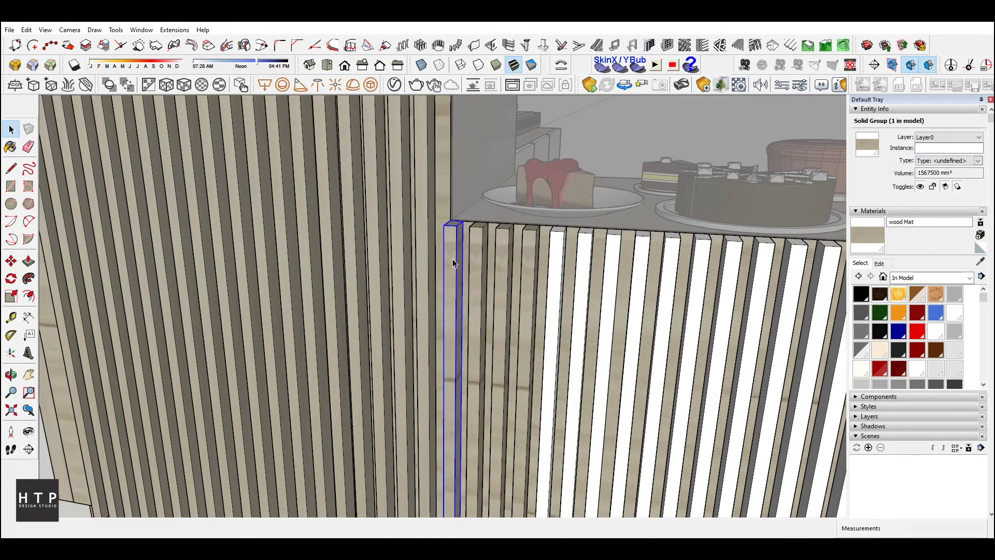
pyautogui.doubleClick(449, 261)
pyautogui.hotkey('ctrl', 'a')
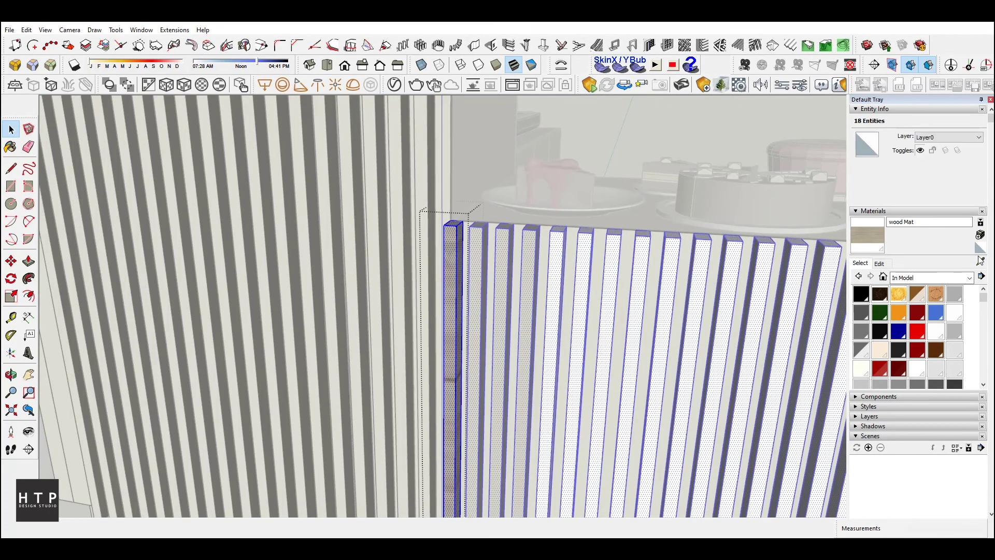
pyautogui.click(452, 250)
pyautogui.press('space')
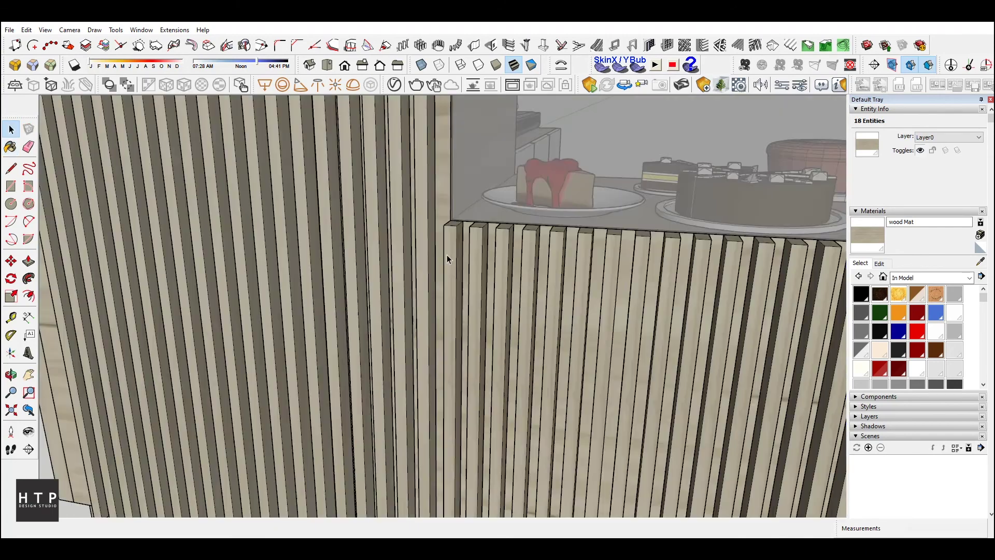
pyautogui.scroll(-5, 692, 305)
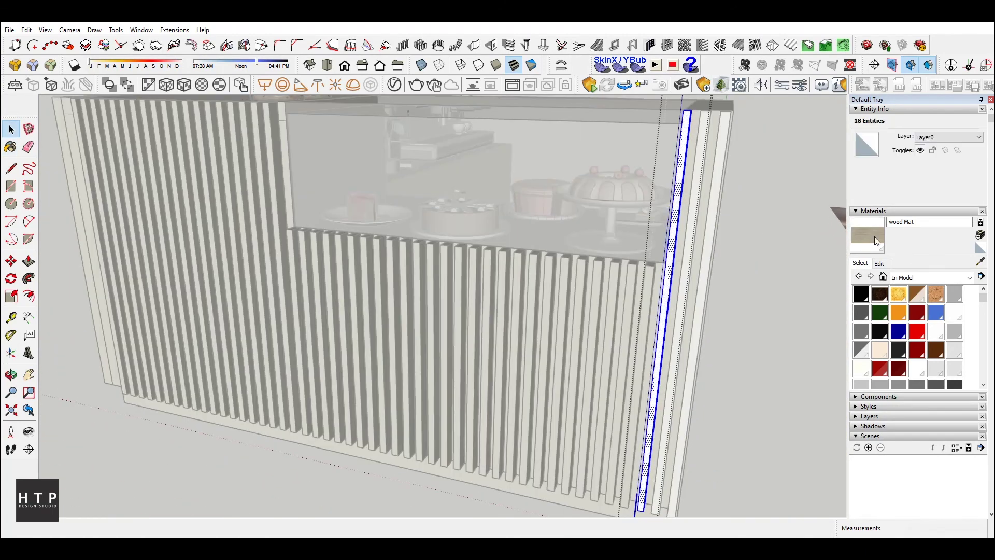
# Resample wood Mat and paint the side slat component with it
pyautogui.click(668, 282)
pyautogui.press('Escape')
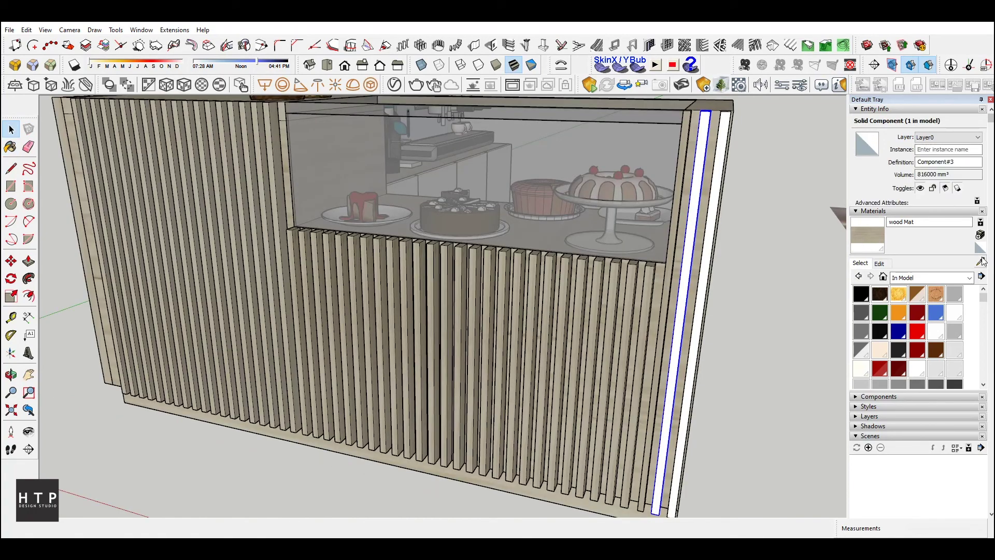
pyautogui.click(982, 261)
pyautogui.click(689, 284)
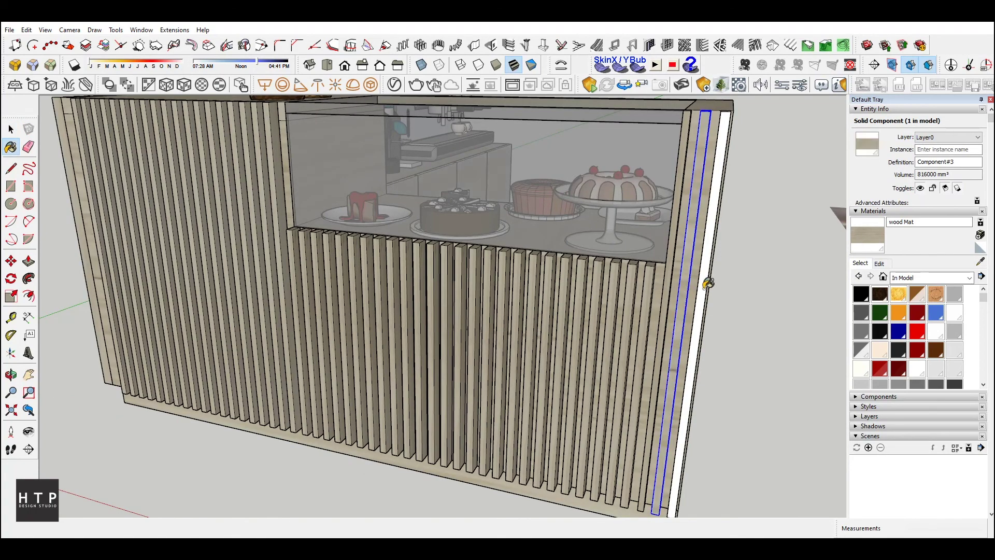
pyautogui.press('space')
pyautogui.moveTo(689, 284); pyautogui.dragTo(641, 257, button='middle')
pyautogui.scroll(-3, 640, 258)
pyautogui.scroll(-3, 668, 322)
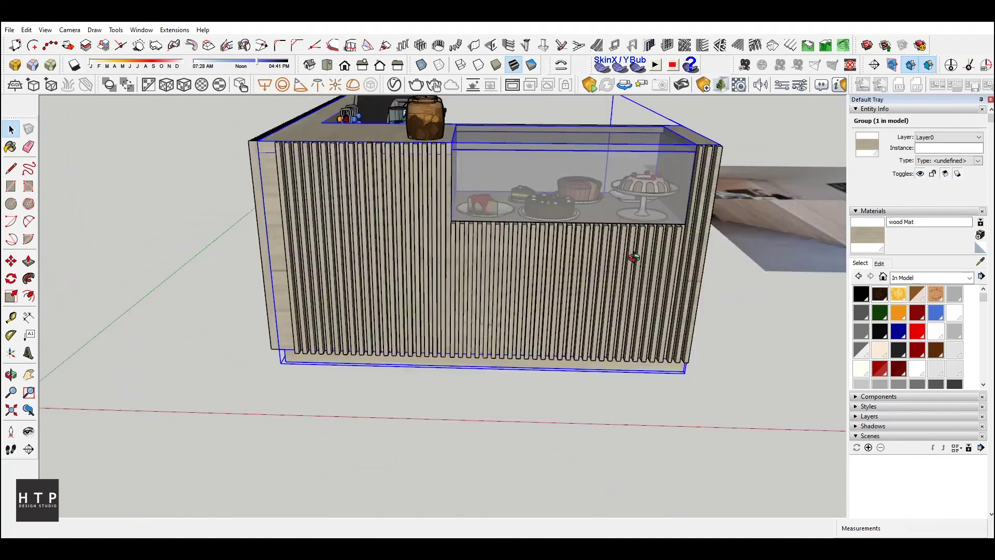
pyautogui.scroll(-2, 693, 379)
# Orbit around the finished wood-textured counter and save the model
pyautogui.moveTo(692, 380); pyautogui.dragTo(675, 335, button='middle')
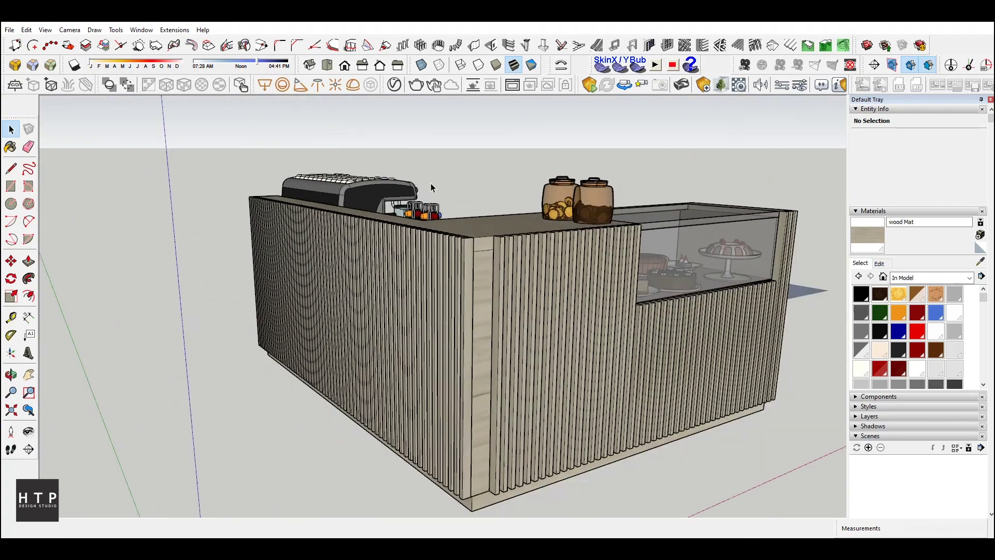
pyautogui.moveTo(431, 185); pyautogui.dragTo(437, 216, button='middle')
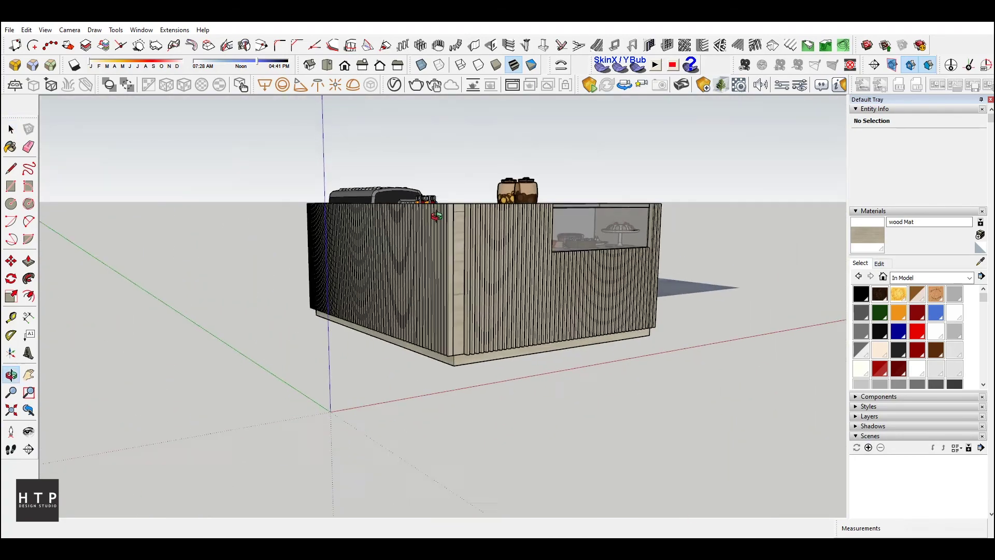
pyautogui.click(9, 30)
pyautogui.click(15, 76)
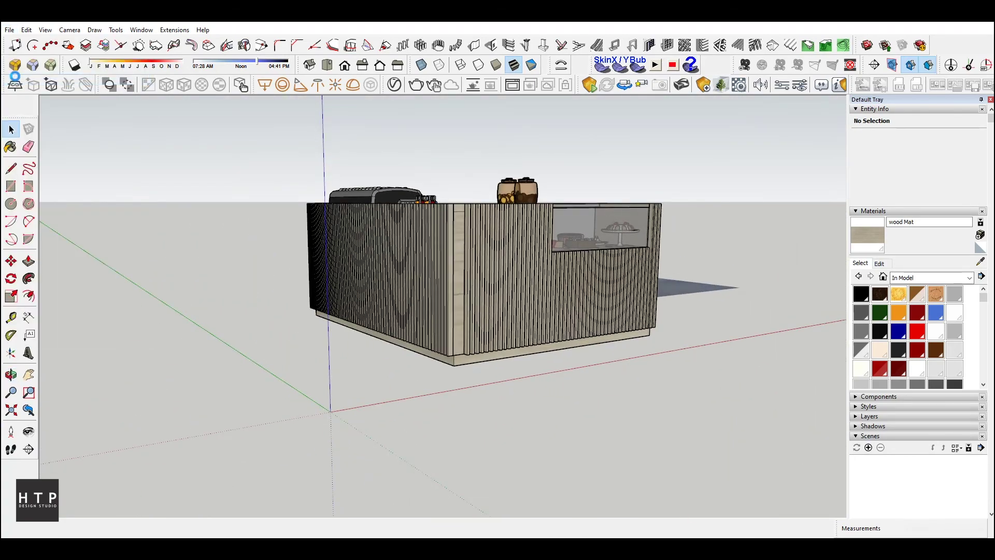